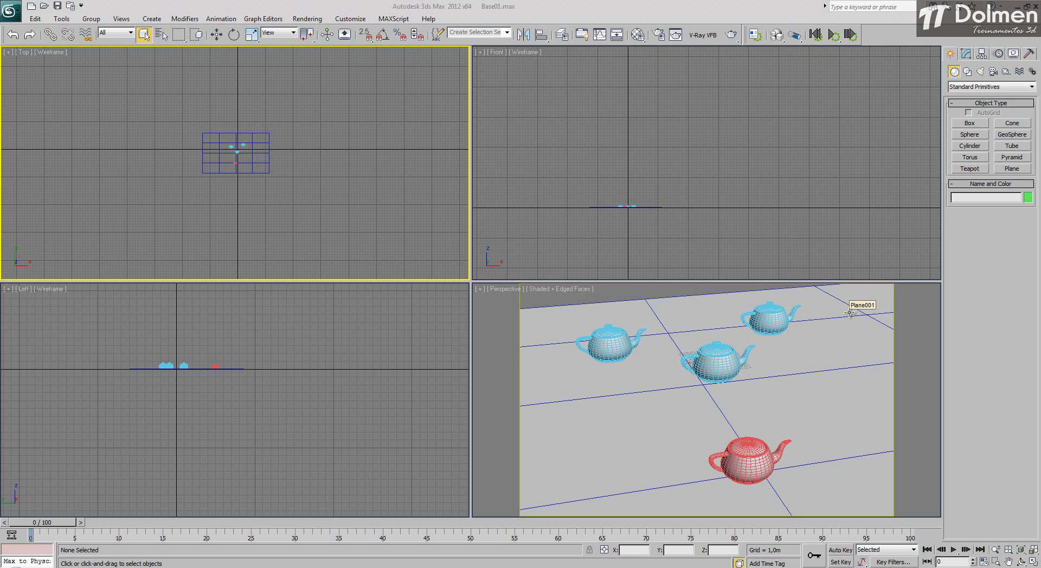
# Create a VRaySun in the Top view aimed at the teapots, replacing the existing environment map with an automatic VRaySky map
pyautogui.click(980, 71)
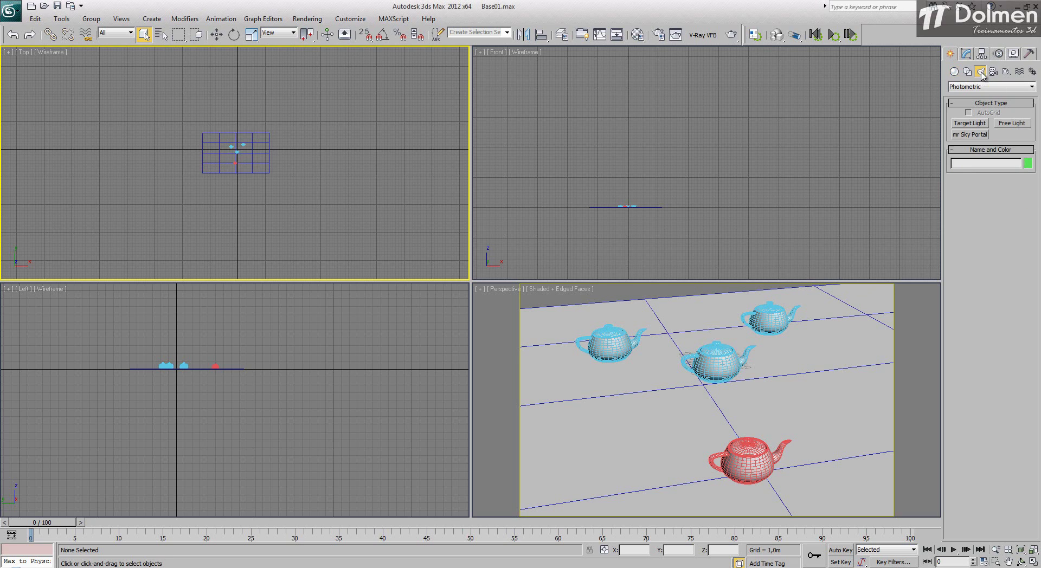
pyautogui.click(996, 87)
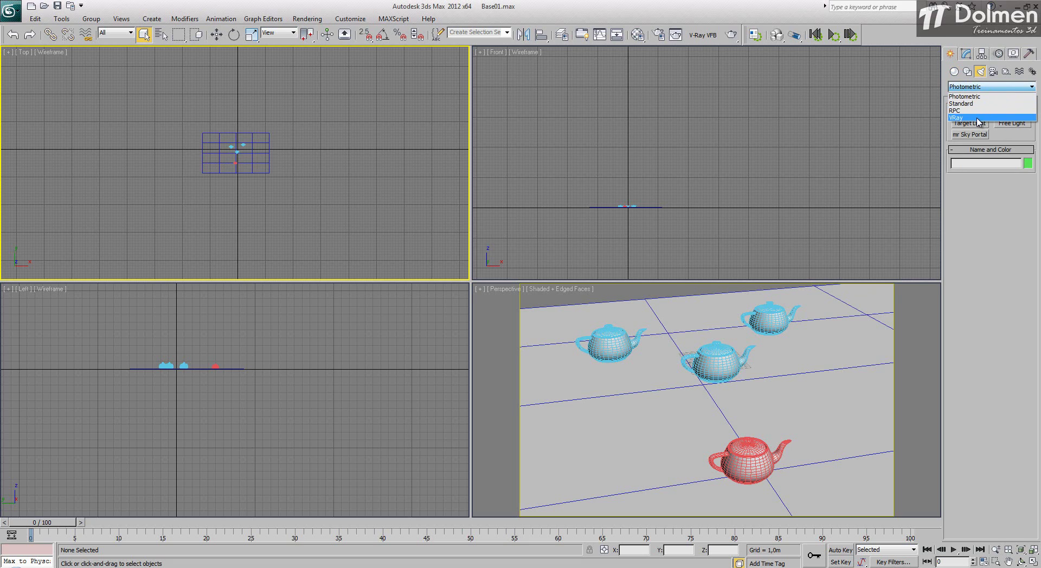
pyautogui.click(978, 119)
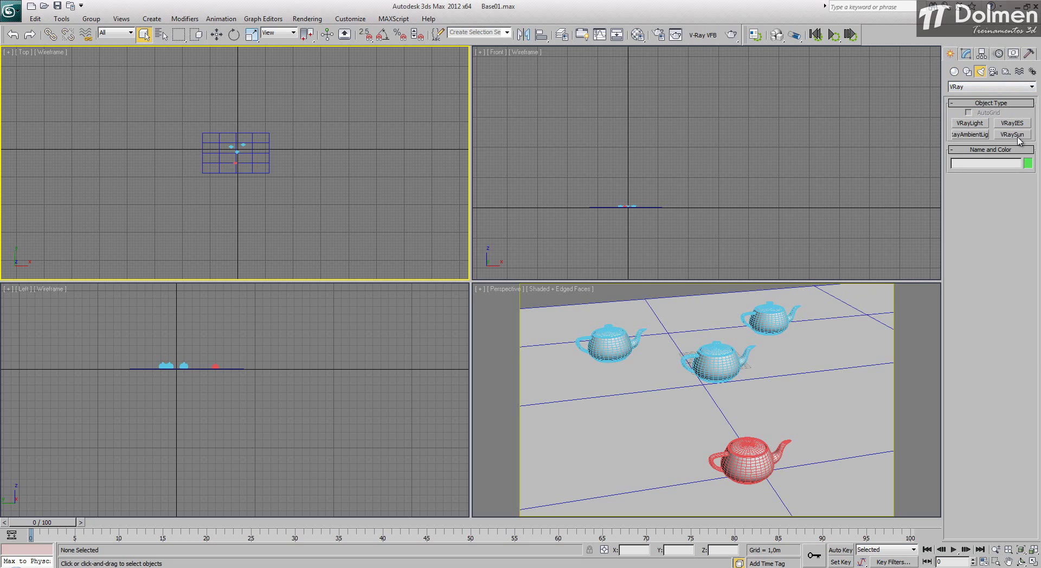
pyautogui.click(1017, 135)
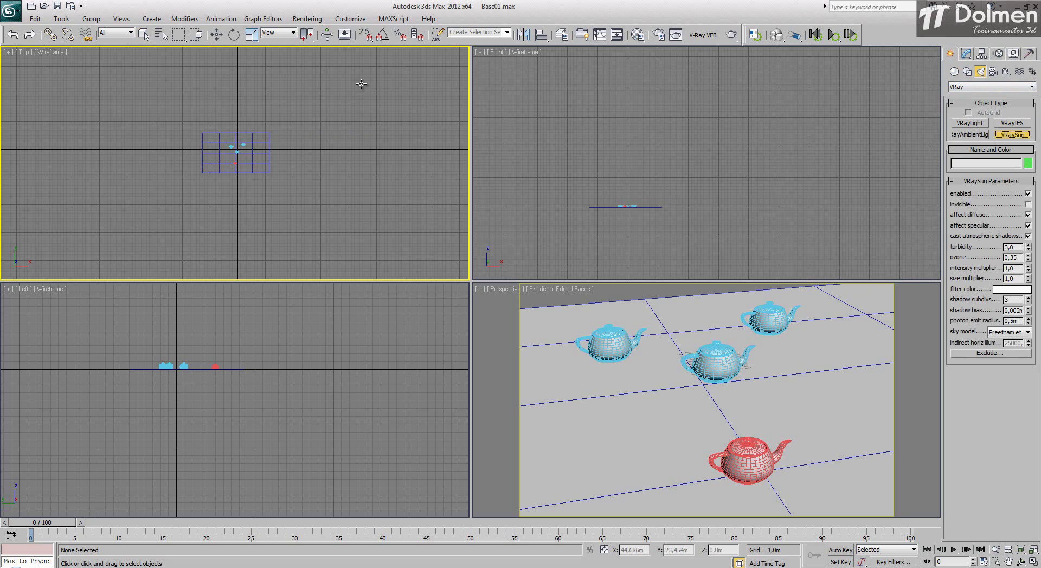
pyautogui.moveTo(353, 84); pyautogui.dragTo(237, 154)
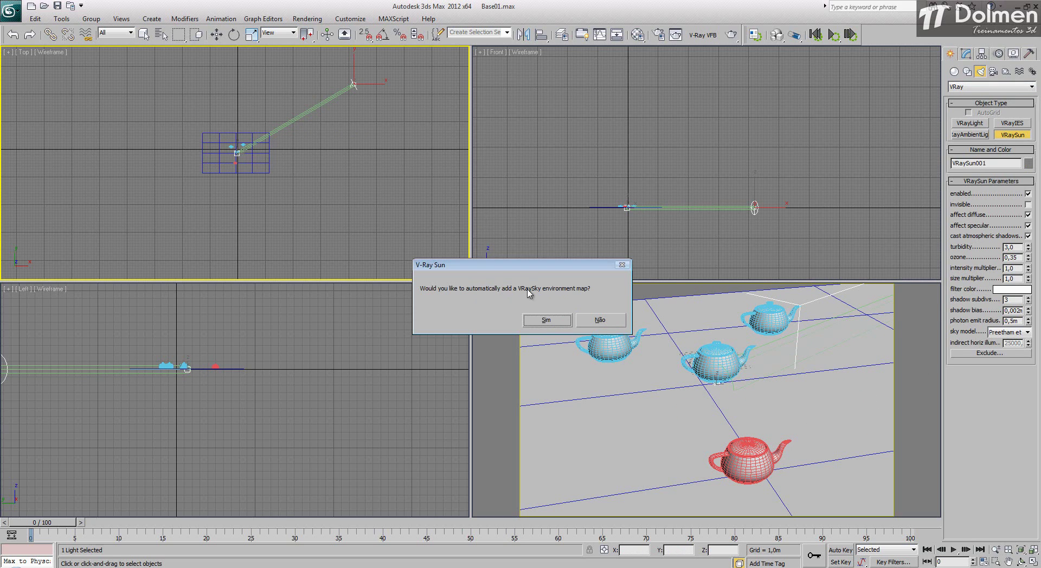
pyautogui.click(545, 321)
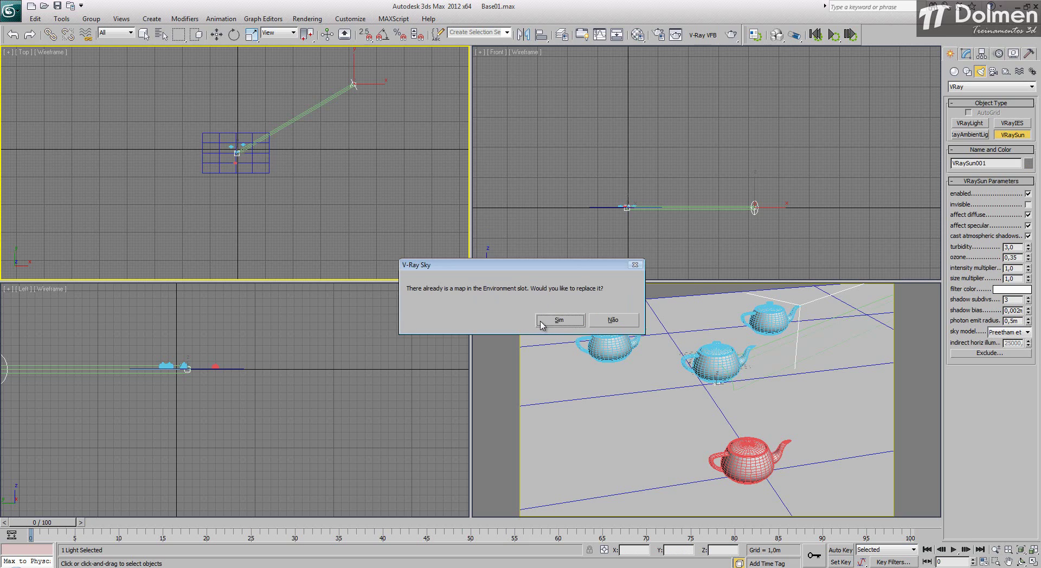
pyautogui.click(551, 321)
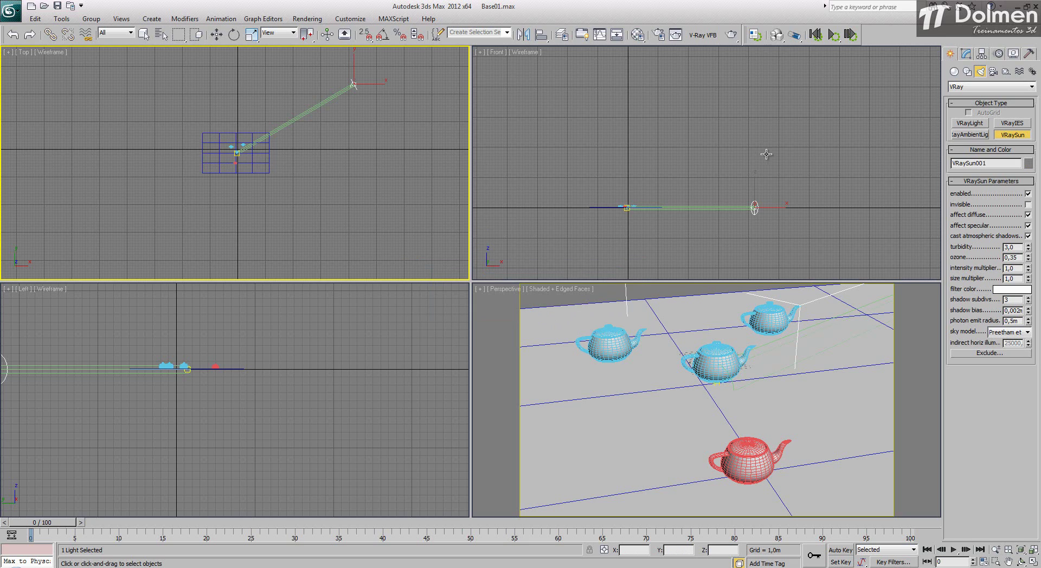
# Raise the VRaySun vertically in the Front view to a Z height of about 29,3 m
pyautogui.rightClick(751, 189)
pyautogui.rightClick(755, 194)
pyautogui.press('w')
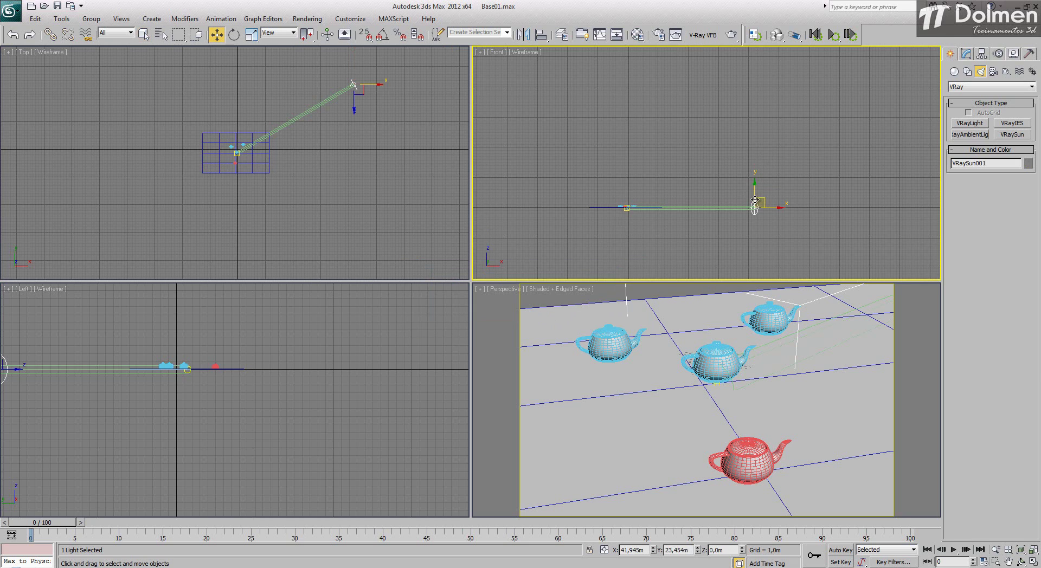
pyautogui.moveTo(753, 191); pyautogui.dragTo(752, 106)
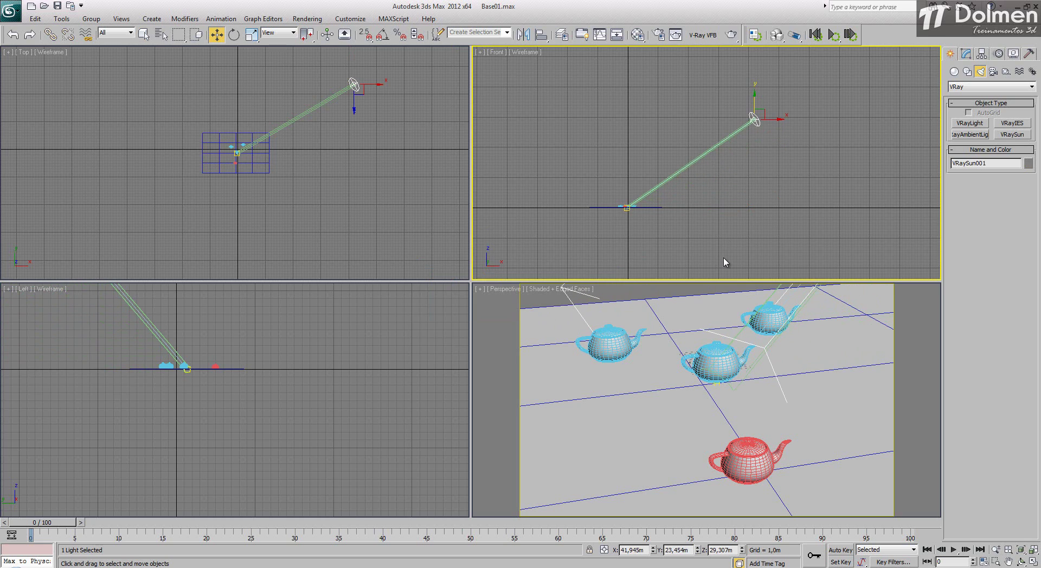
# Test-render the Perspective view with the sun's default intensity, and close the rendered image
pyautogui.rightClick(599, 370)
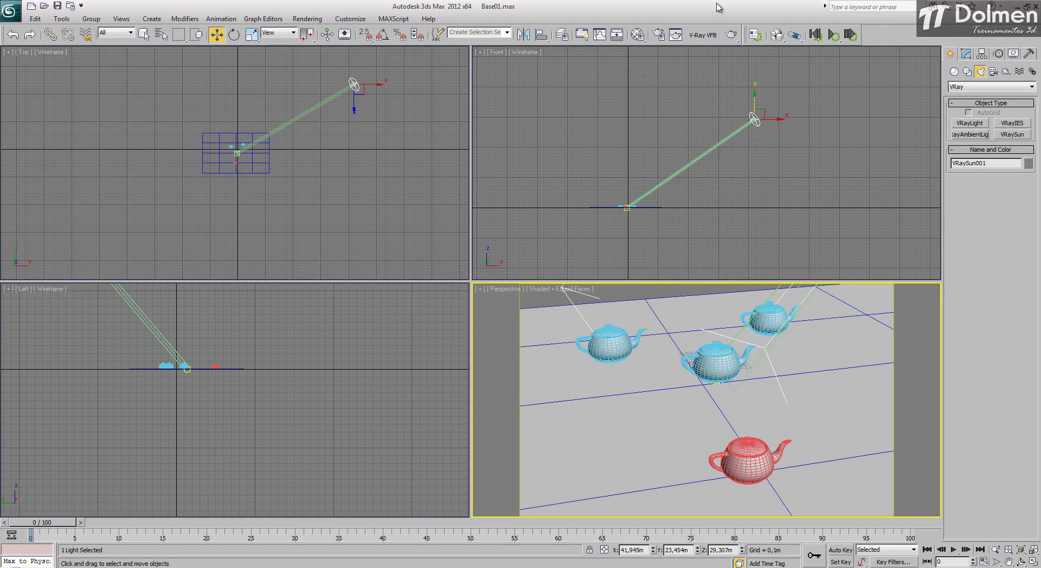
pyautogui.click(731, 35)
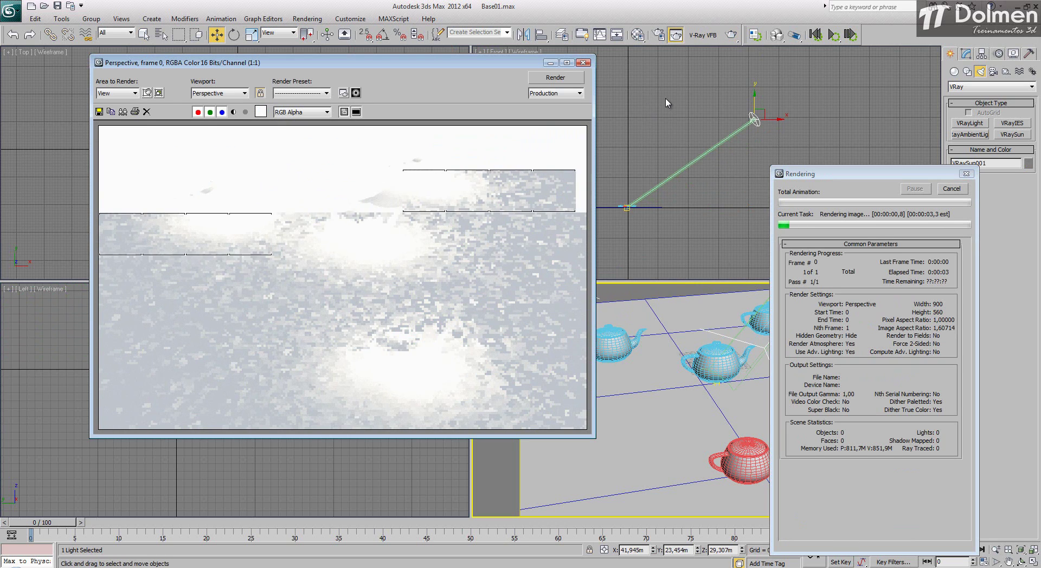
pyautogui.click(583, 63)
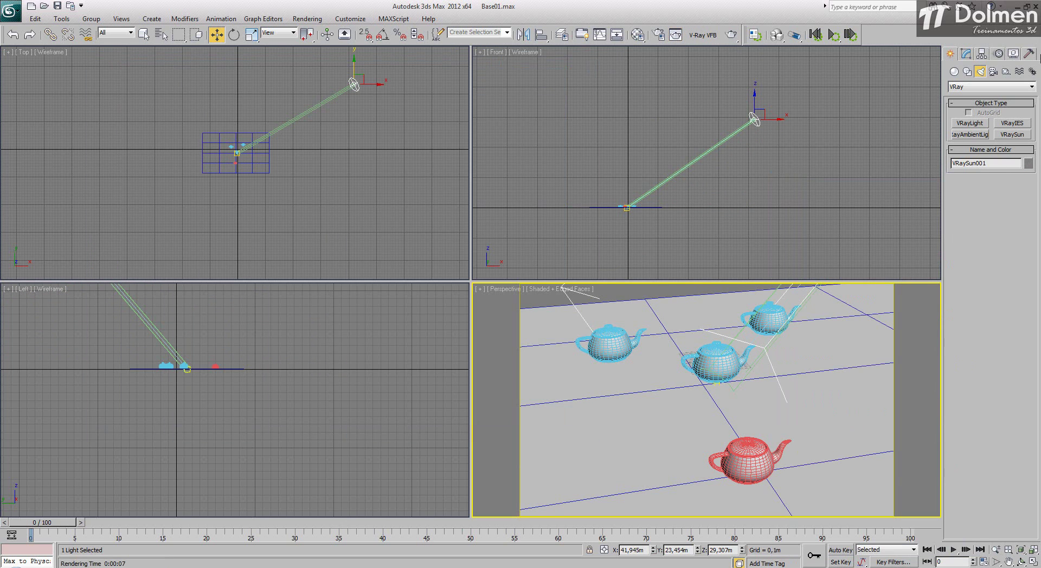
# Reduce the VRaySun's intensity multiplier to 0,03, check it with a Perspective render, and lower it further to 0,02
pyautogui.click(966, 53)
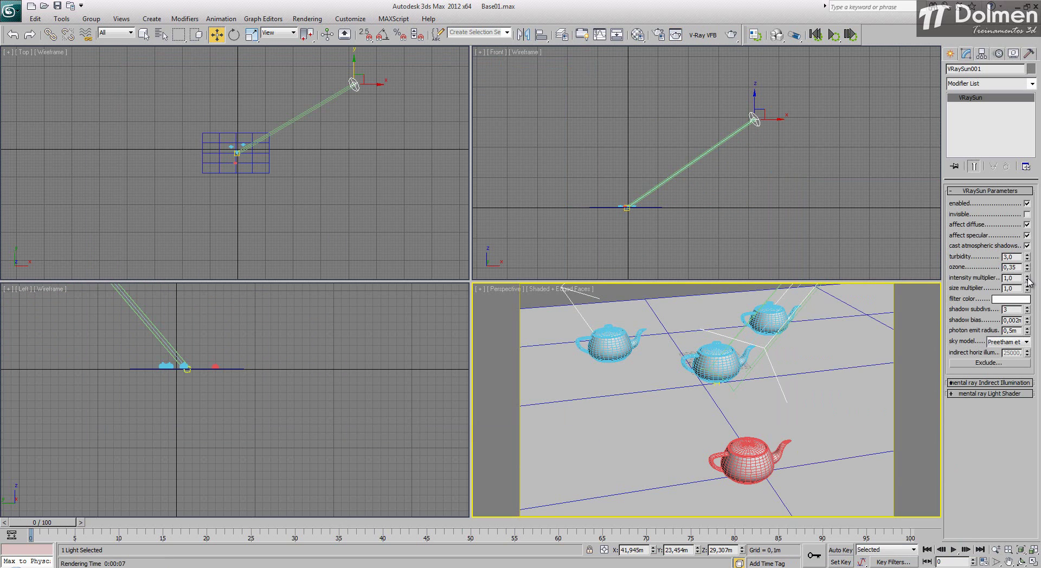
pyautogui.moveTo(1027, 278); pyautogui.dragTo(1030, 331)
pyautogui.click(731, 35)
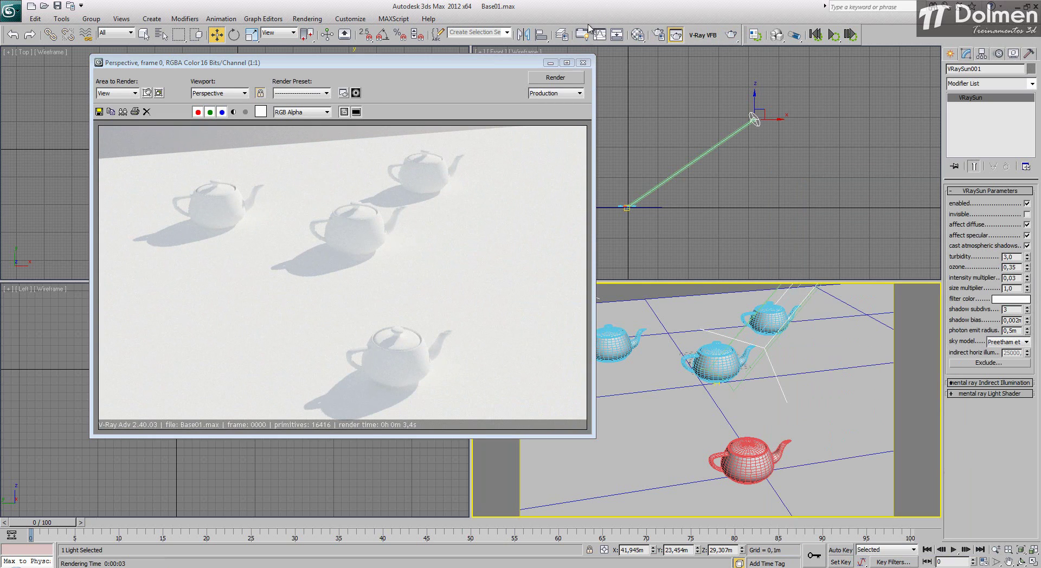
pyautogui.click(583, 63)
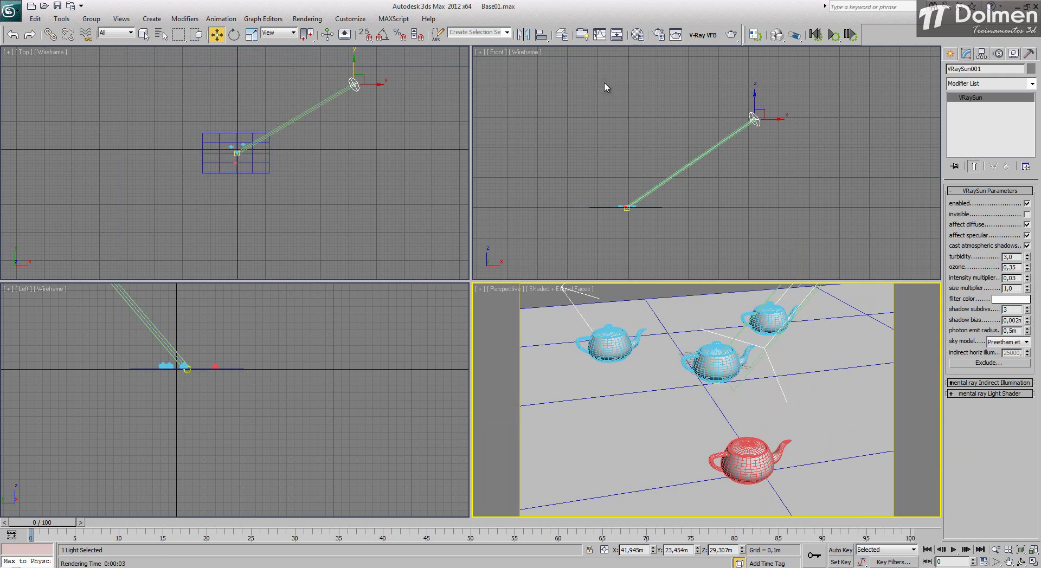
pyautogui.click(1026, 279)
# Copy the VRaySky environment map as an instance into the last visible Material Editor slot, and close the environment settings
pyautogui.click(637, 35)
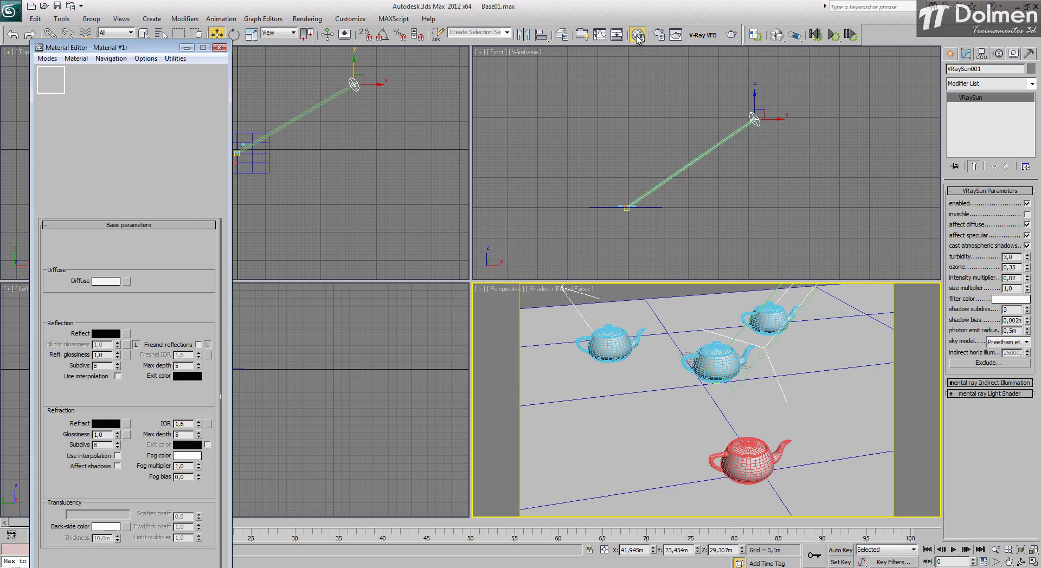
pyautogui.click(307, 18)
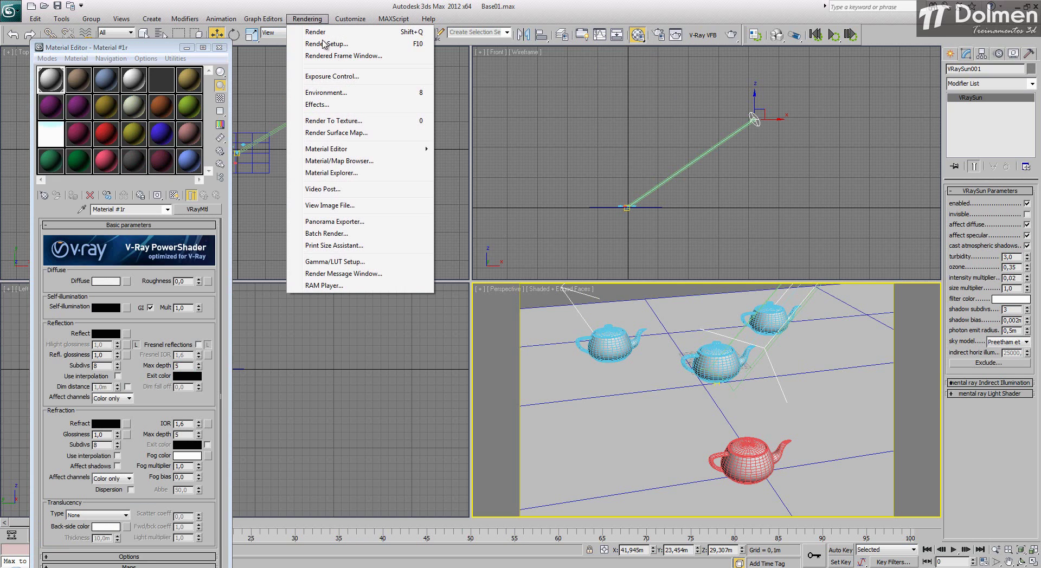
pyautogui.click(361, 94)
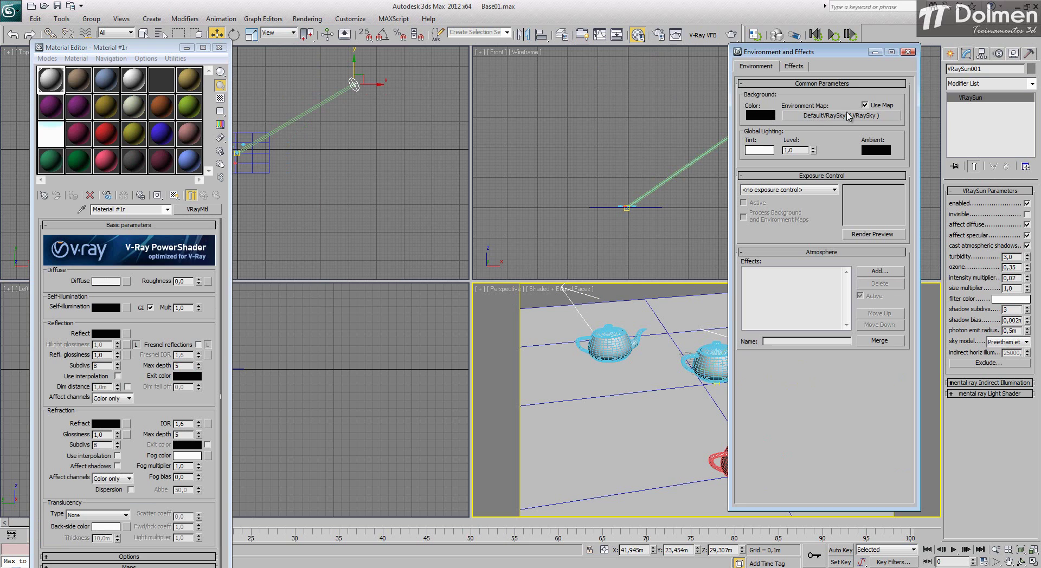
pyautogui.moveTo(822, 119); pyautogui.dragTo(190, 164)
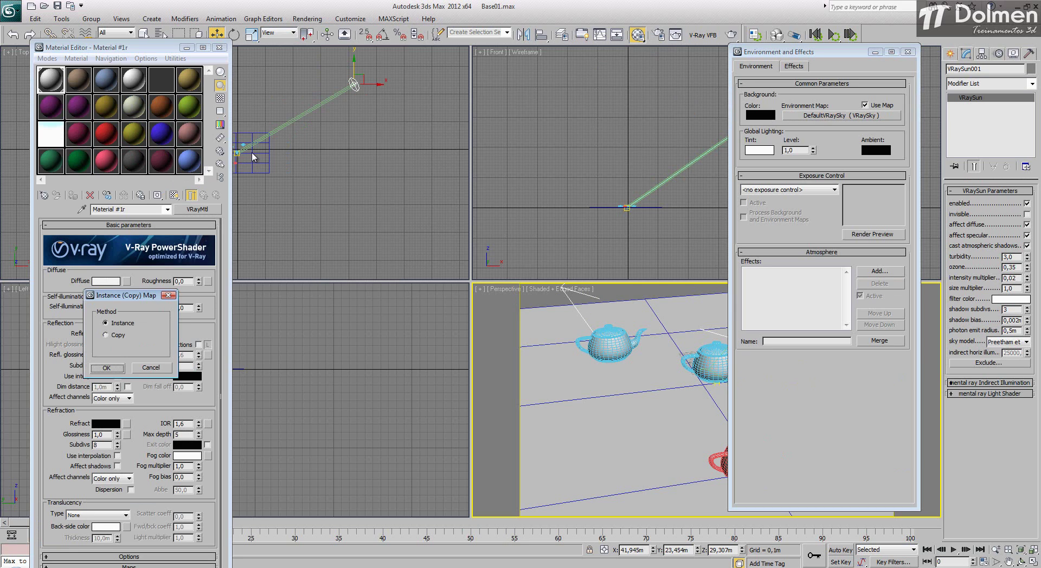
pyautogui.click(115, 368)
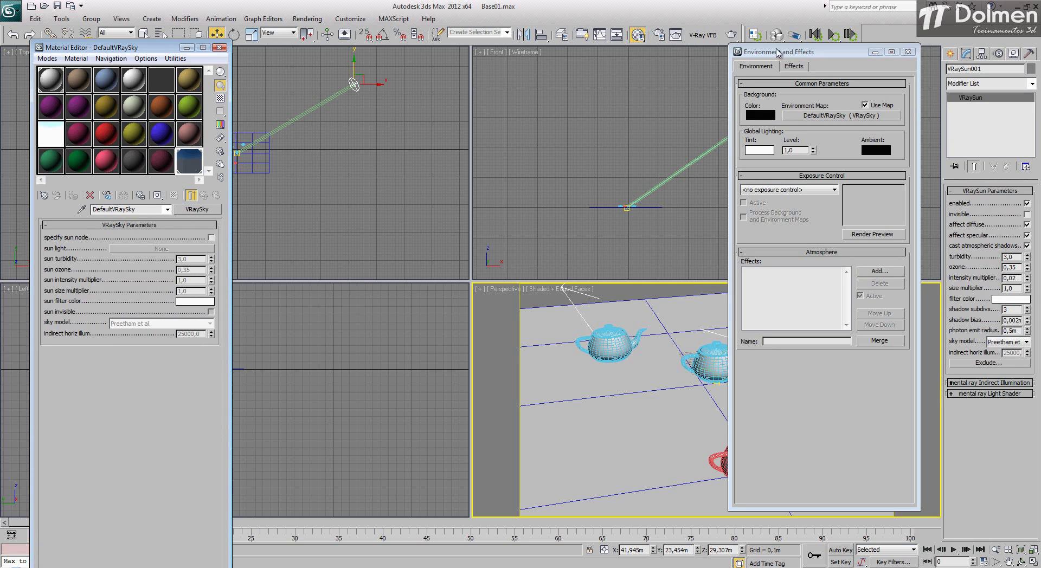
pyautogui.click(907, 52)
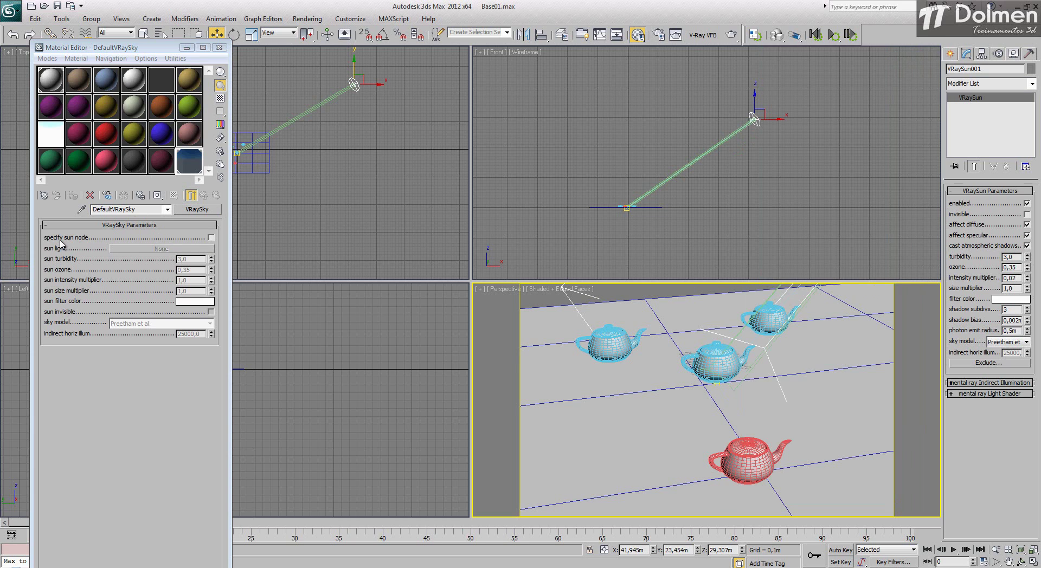
# Enable the specified sun node on the VRaySky map and assign the scene's VRaySun as its sun light
pyautogui.click(211, 237)
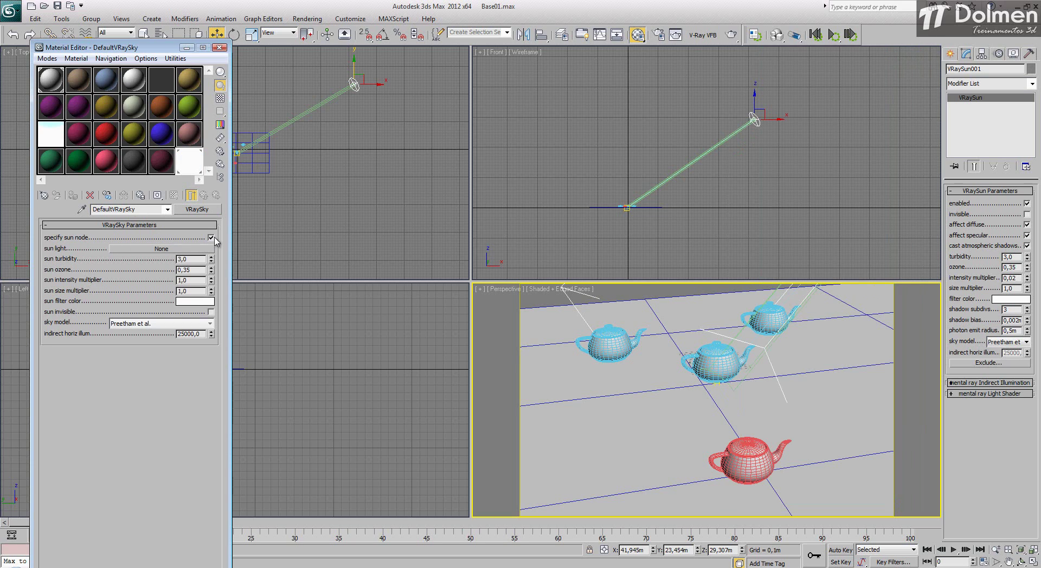
pyautogui.click(160, 250)
pyautogui.click(754, 119)
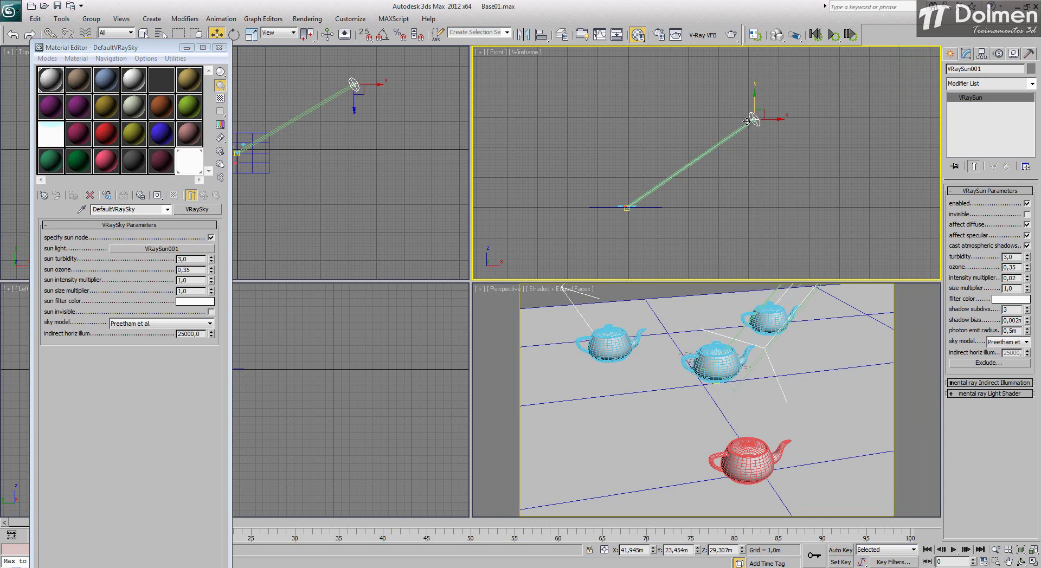
# Lower the VRaySky map's sun intensity multiplier to 0,06 and test-render the Perspective view
pyautogui.doubleClick(190, 280)
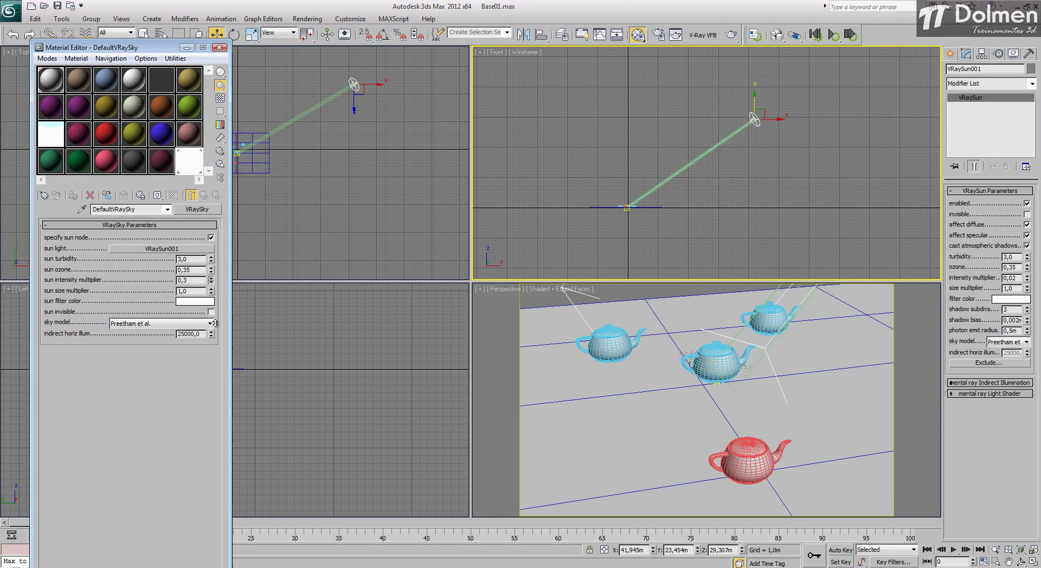
pyautogui.write('0,02')
pyautogui.press('Return')
pyautogui.moveTo(216, 335); pyautogui.dragTo(218, 337)
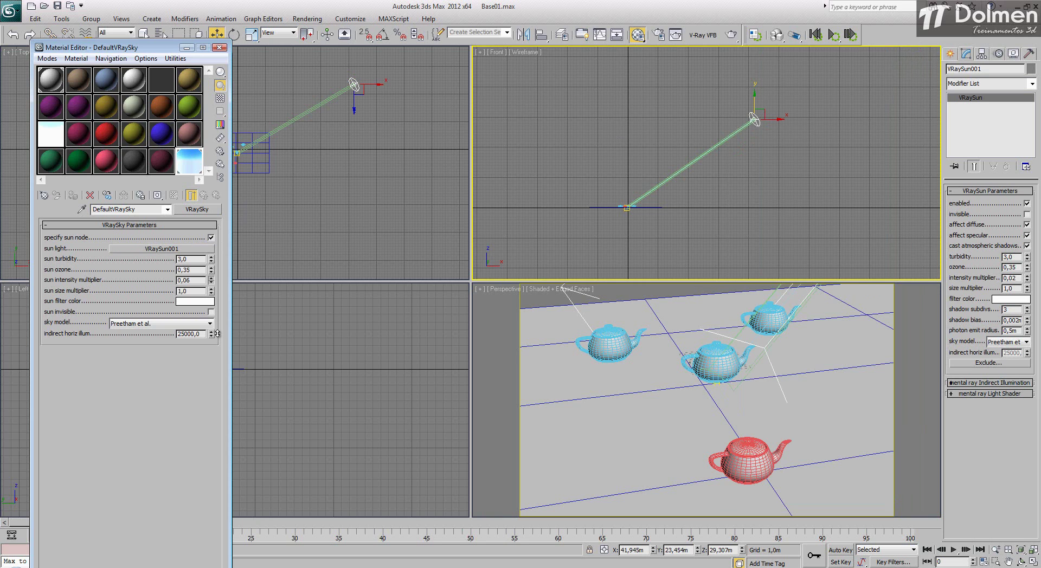
pyautogui.rightClick(517, 324)
pyautogui.click(729, 34)
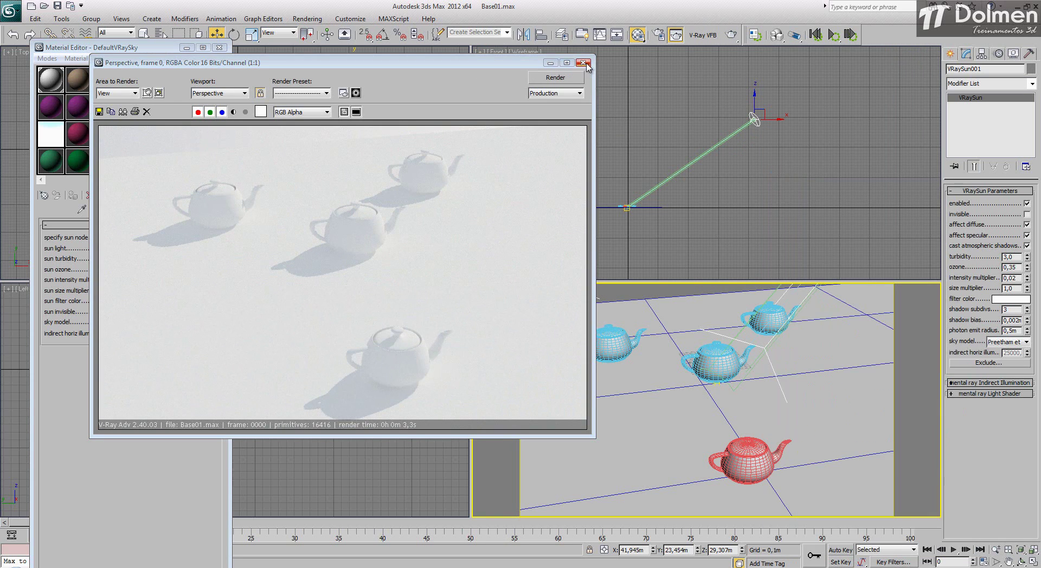
pyautogui.click(583, 62)
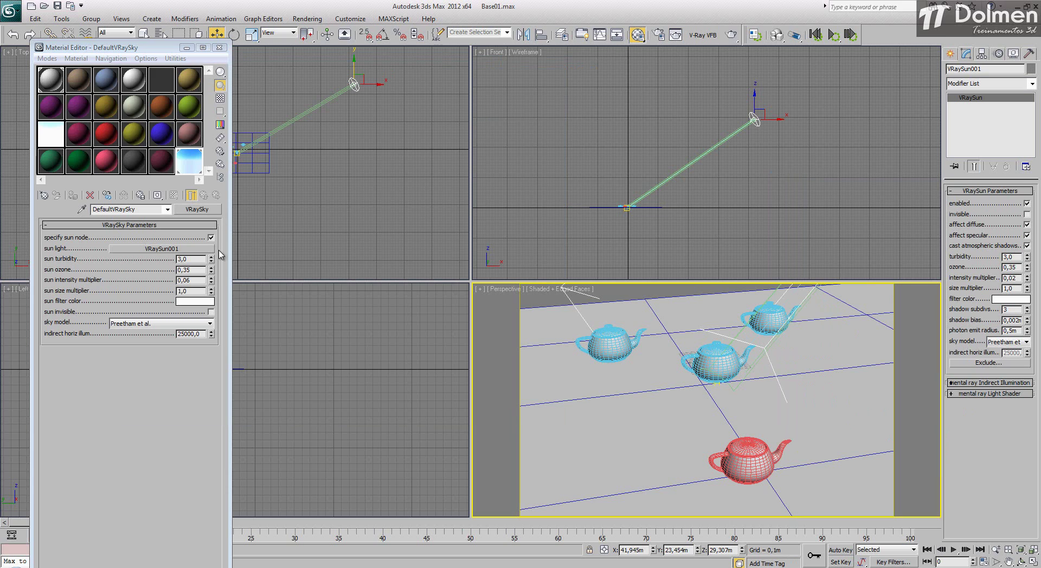
# Set the VRaySky map's sun intensity multiplier to 0,04 and close the Material Editor
pyautogui.click(211, 283)
pyautogui.click(210, 282)
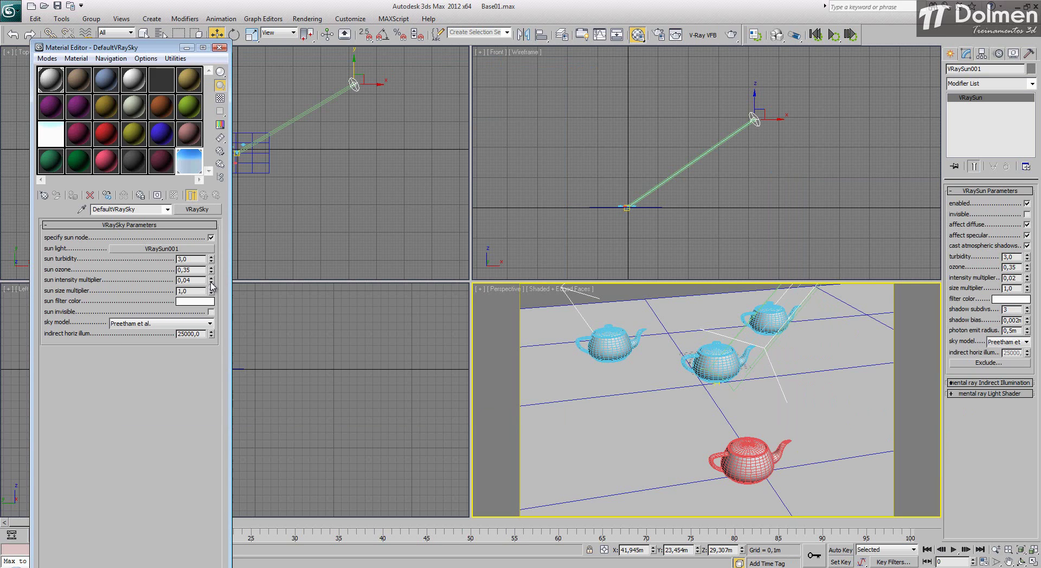
pyautogui.click(220, 48)
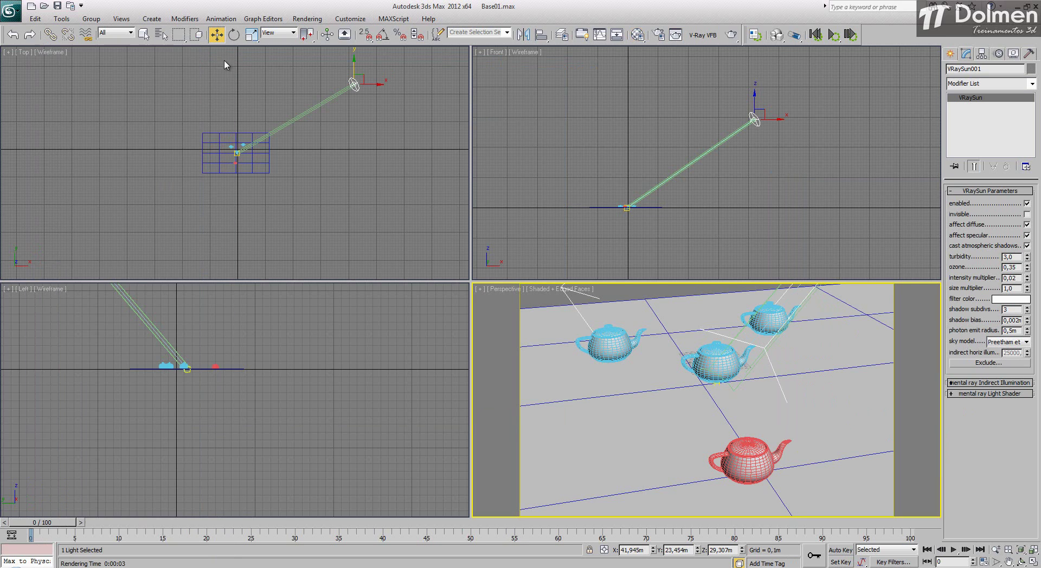
# Select the VRaySun together with its target and delete both from the scene
pyautogui.click(374, 191)
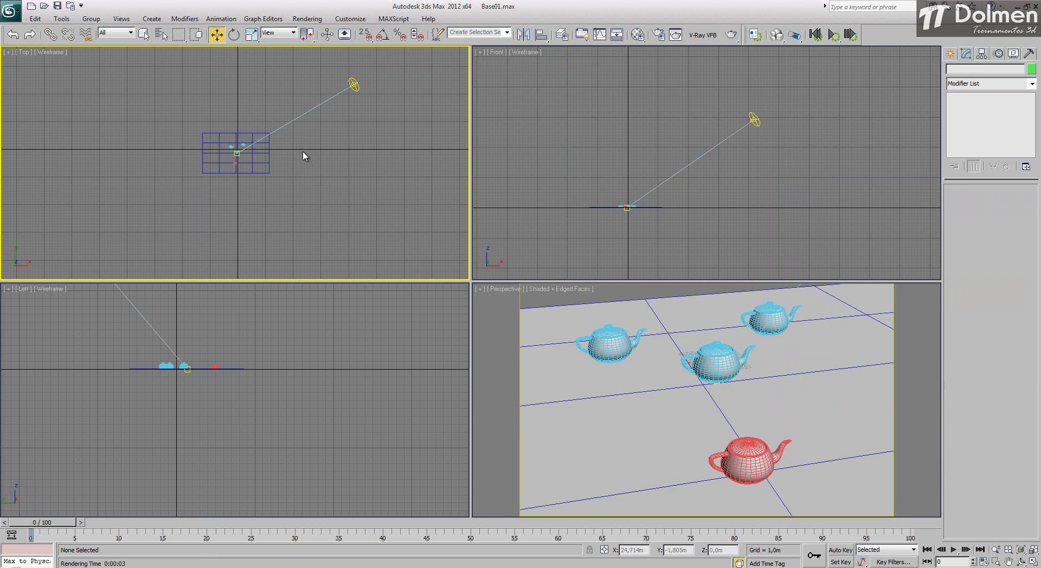
pyautogui.click(291, 120)
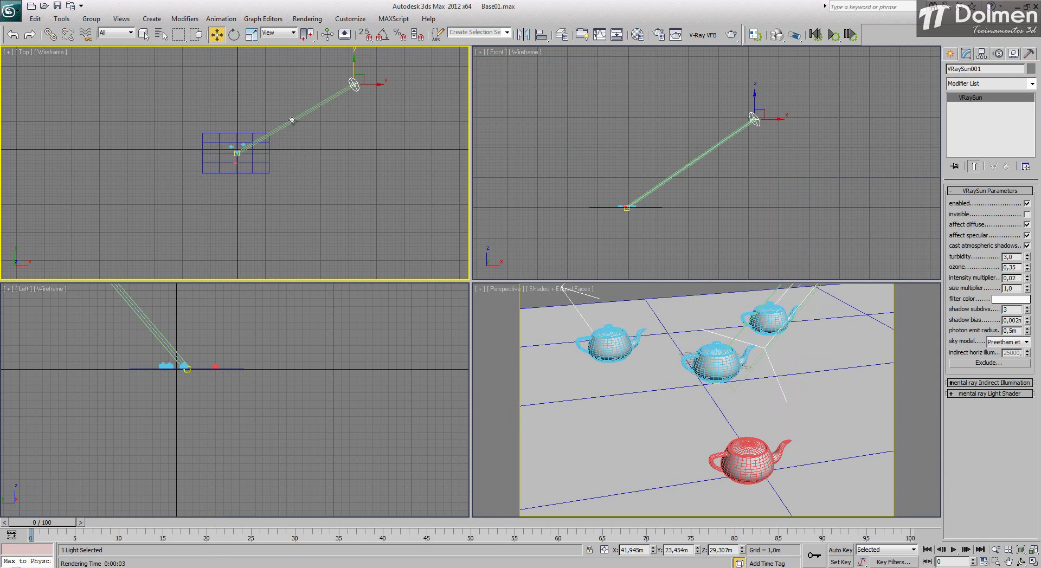
pyautogui.rightClick(292, 120)
pyautogui.click(310, 88)
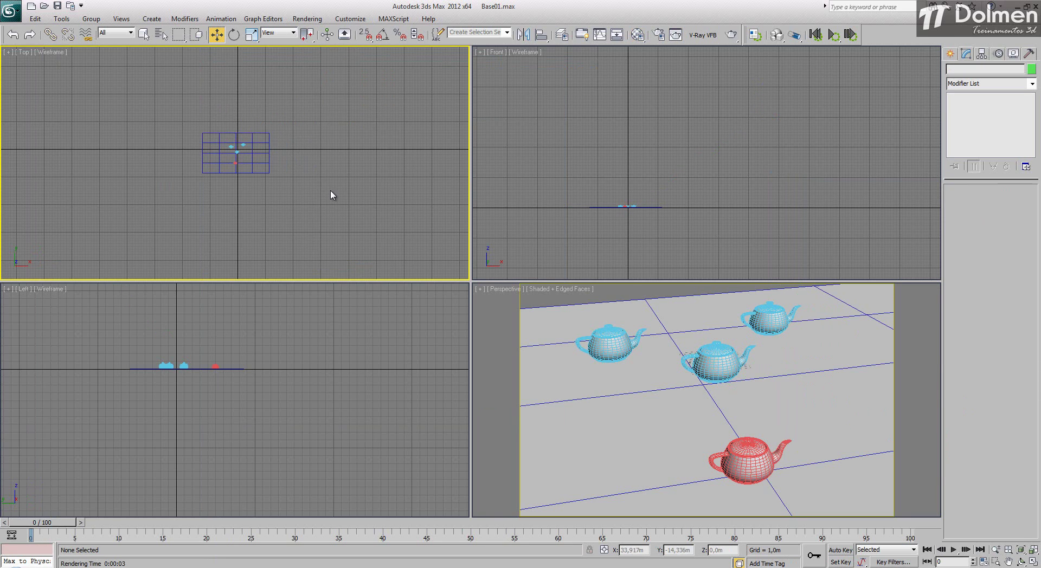
# Create a VRayPhysicalCamera in the Top view, in front of the red teapot, with its target about 11,9 m away near the middle teapot
pyautogui.click(950, 55)
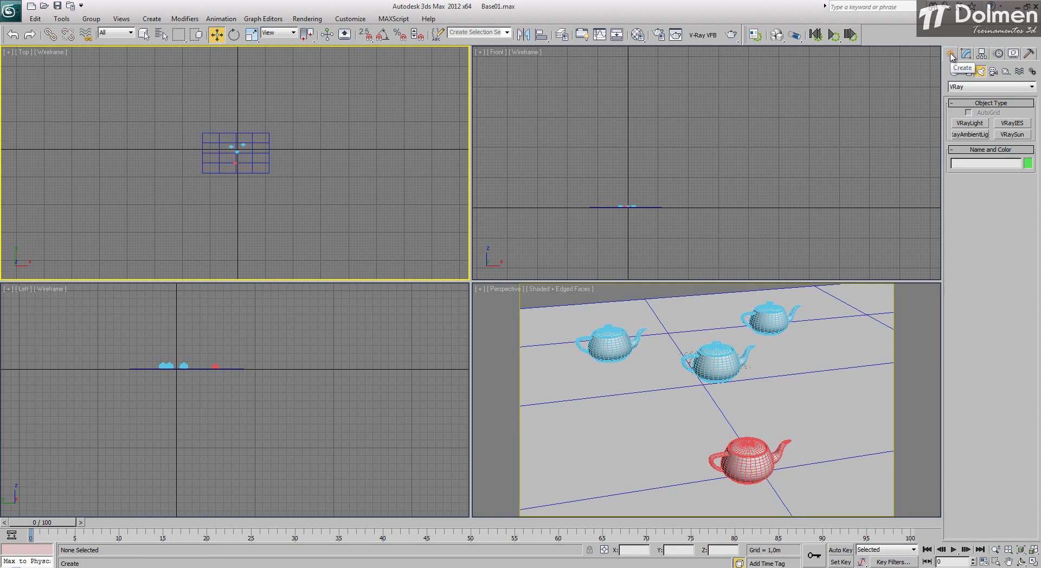
pyautogui.click(993, 72)
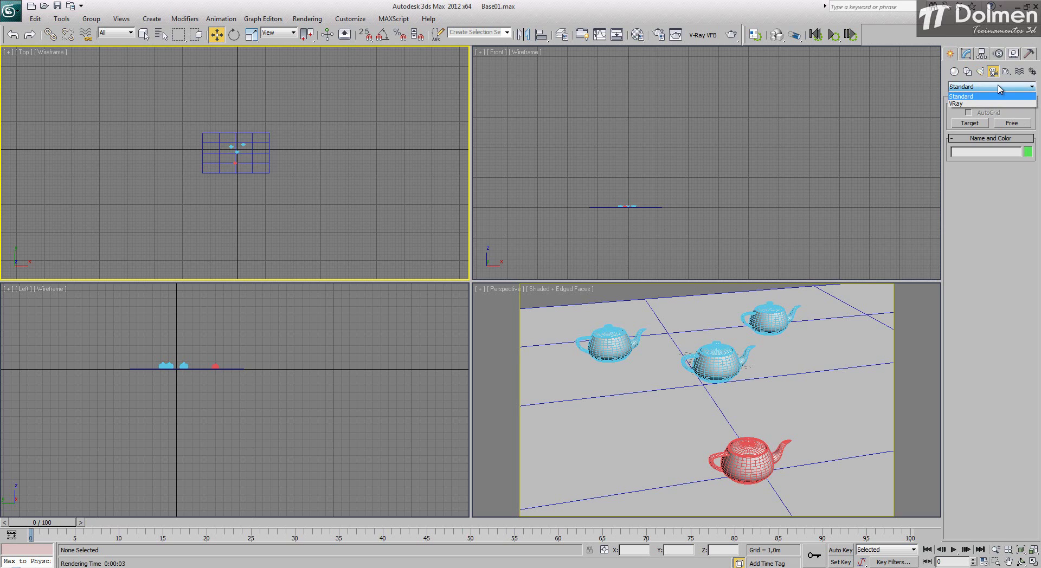
pyautogui.click(1015, 104)
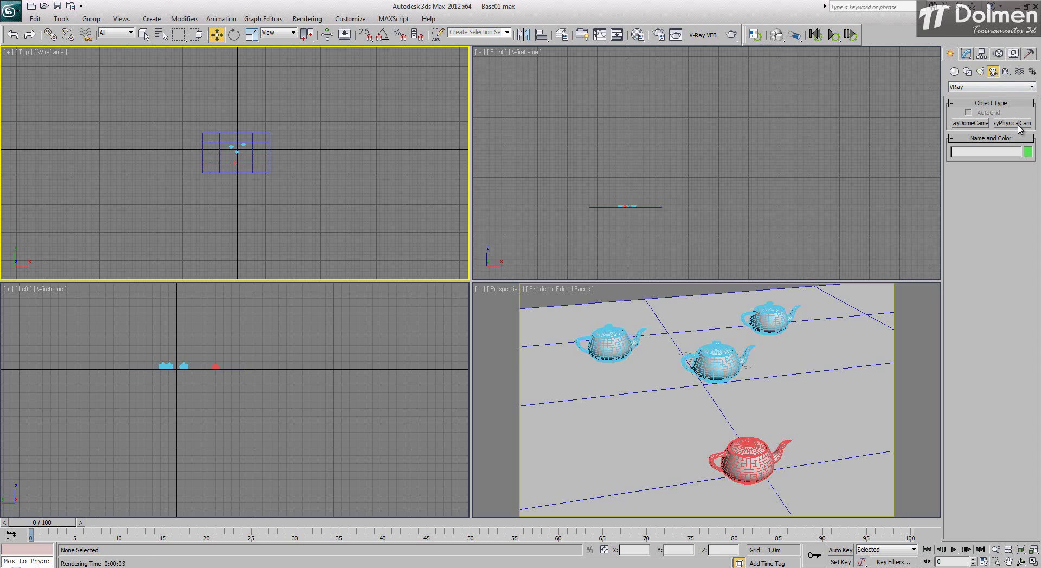
pyautogui.click(1014, 124)
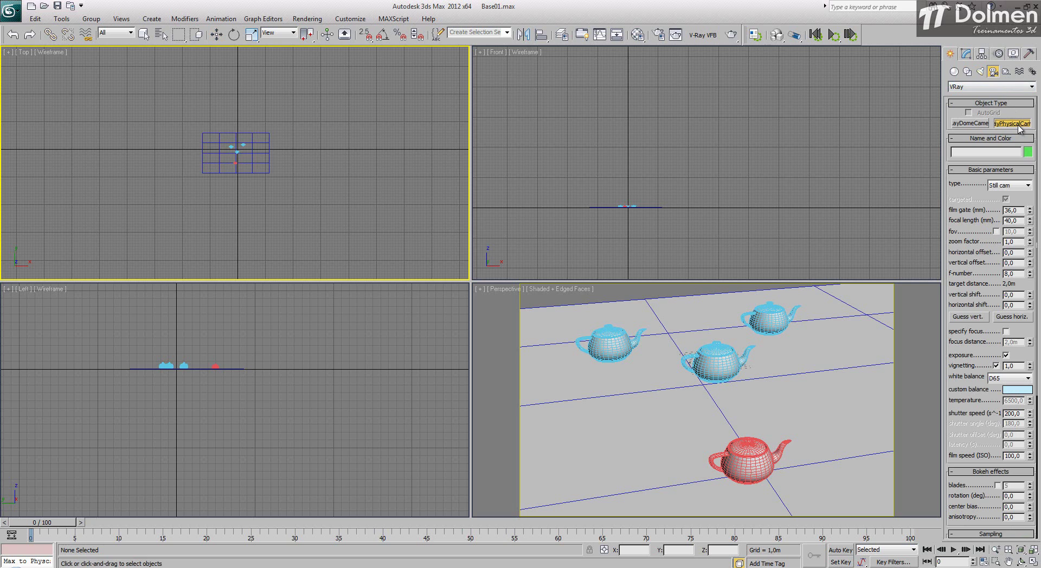
pyautogui.scroll(4, 272, 125)
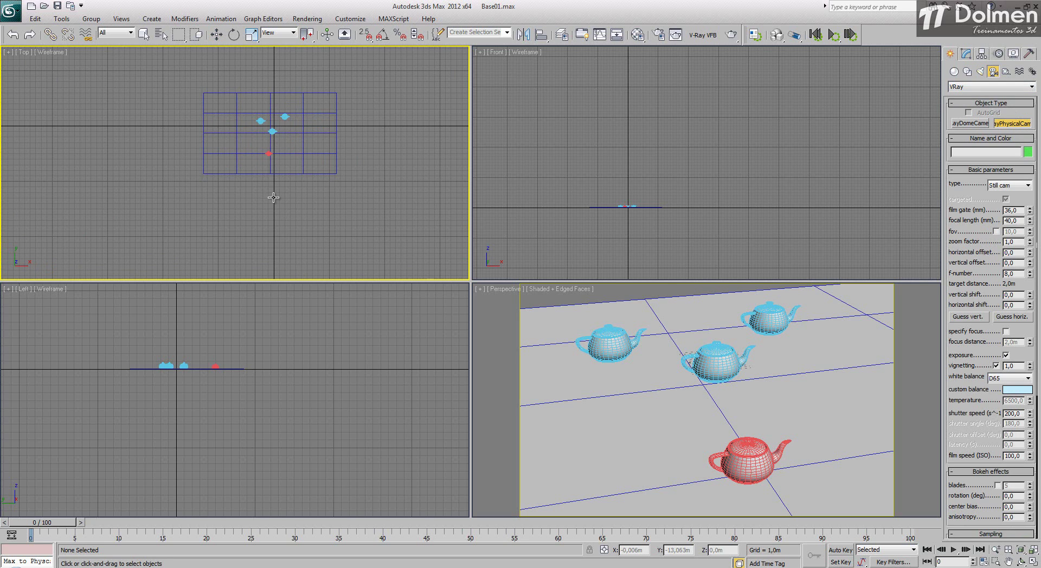
pyautogui.moveTo(273, 194); pyautogui.dragTo(272, 126)
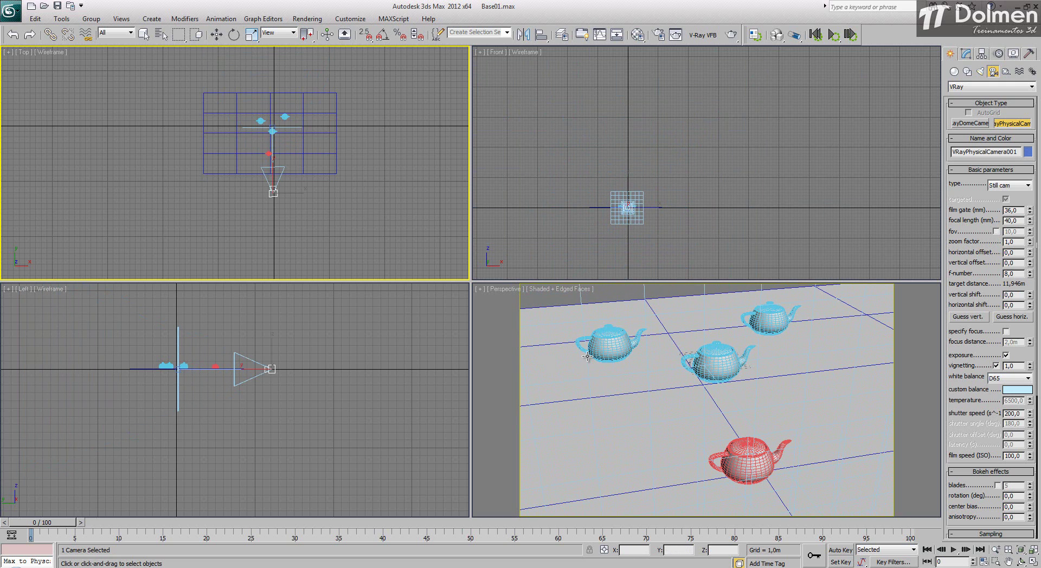
# Show the VRayPhysicalCamera001 view in place of Perspective and raise the camera to about 1,58 m in the Left view
pyautogui.rightClick(572, 340)
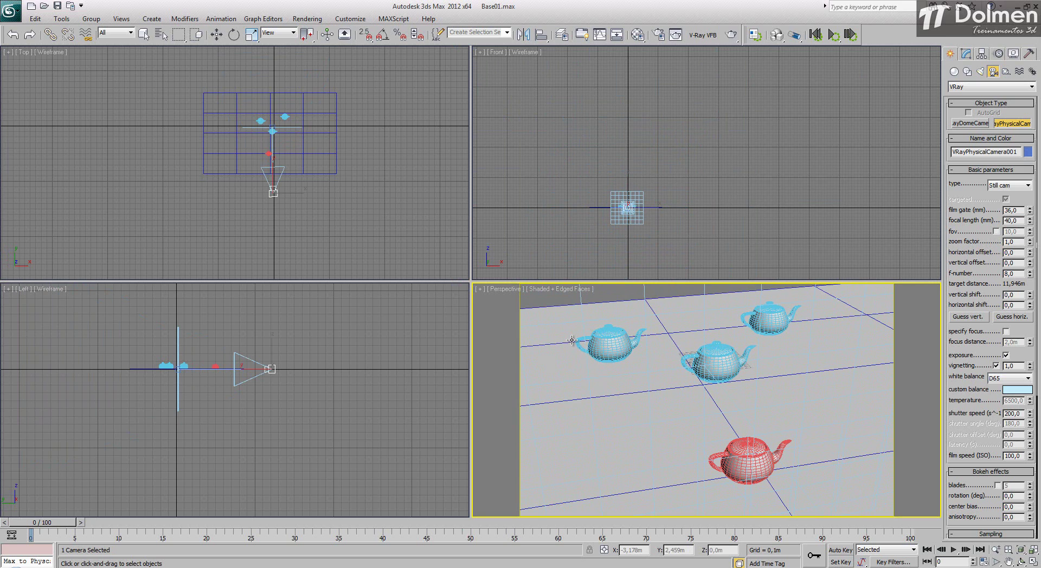
pyautogui.press('c')
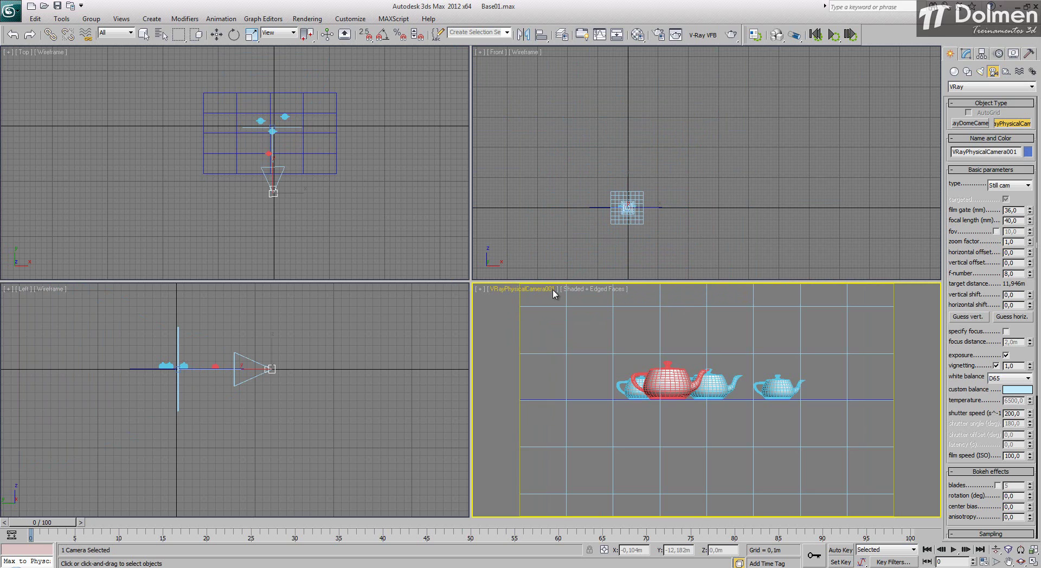
pyautogui.rightClick(284, 335)
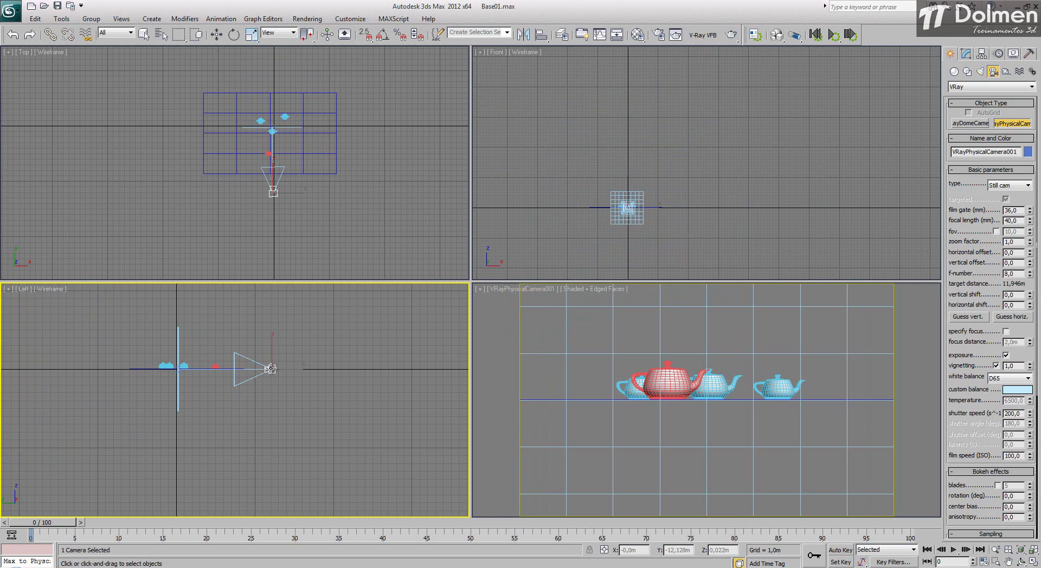
pyautogui.press('w')
pyautogui.moveTo(273, 354); pyautogui.dragTo(277, 341)
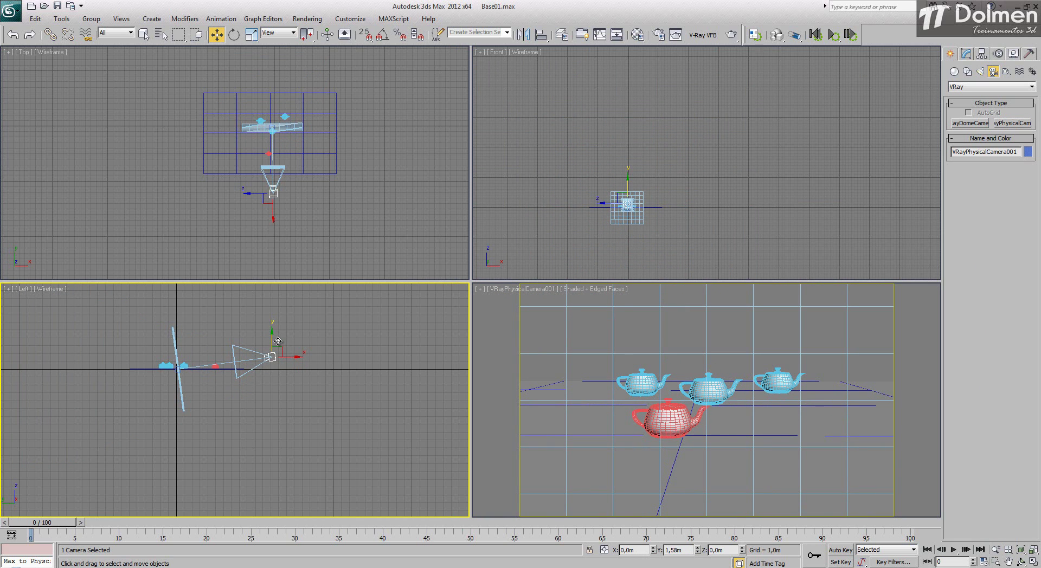
# Test-render the VRayPhysicalCamera001 view and close the rendered frame
pyautogui.rightClick(678, 385)
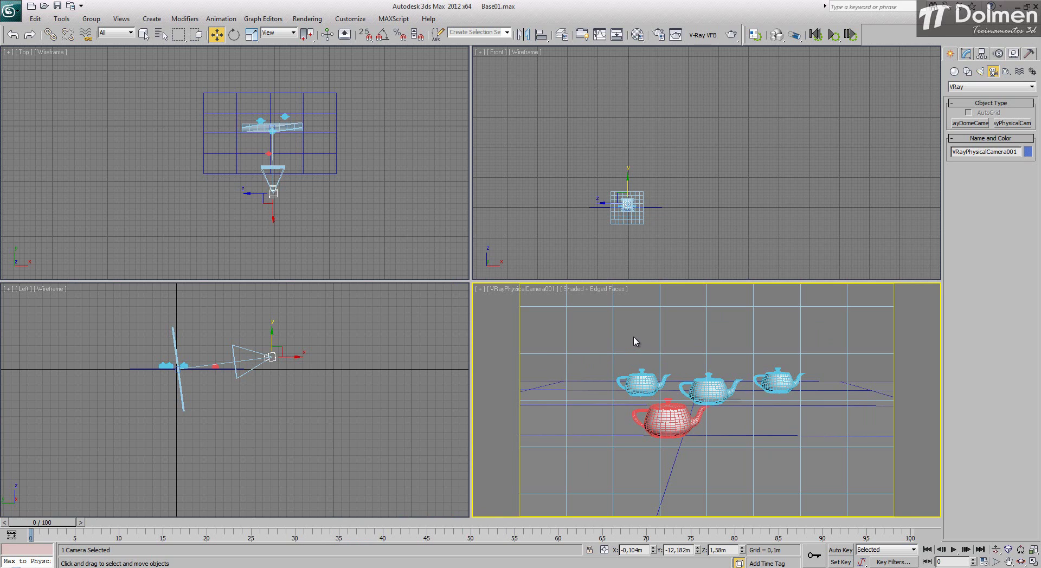
pyautogui.click(730, 37)
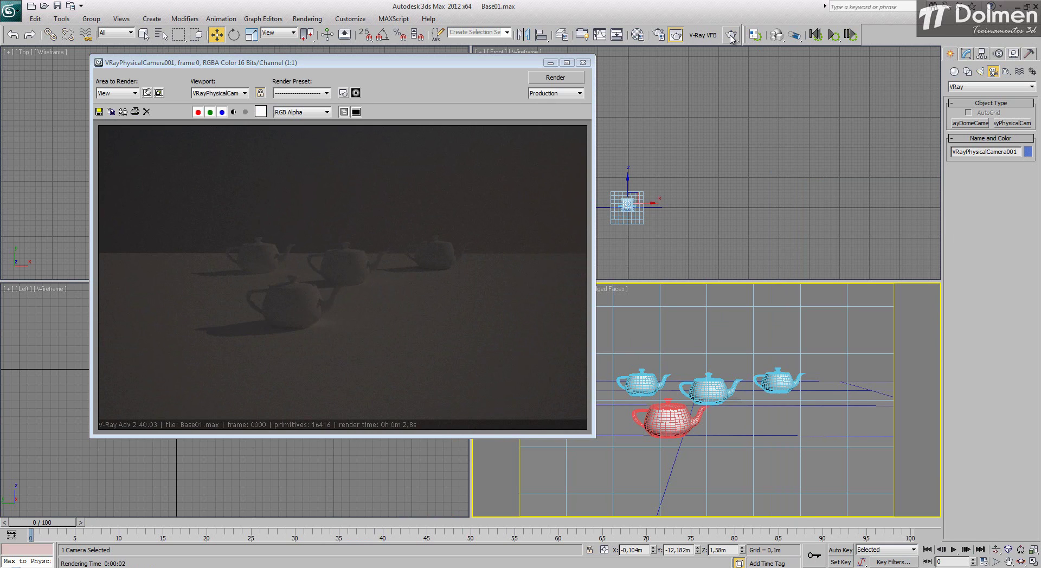
pyautogui.click(582, 62)
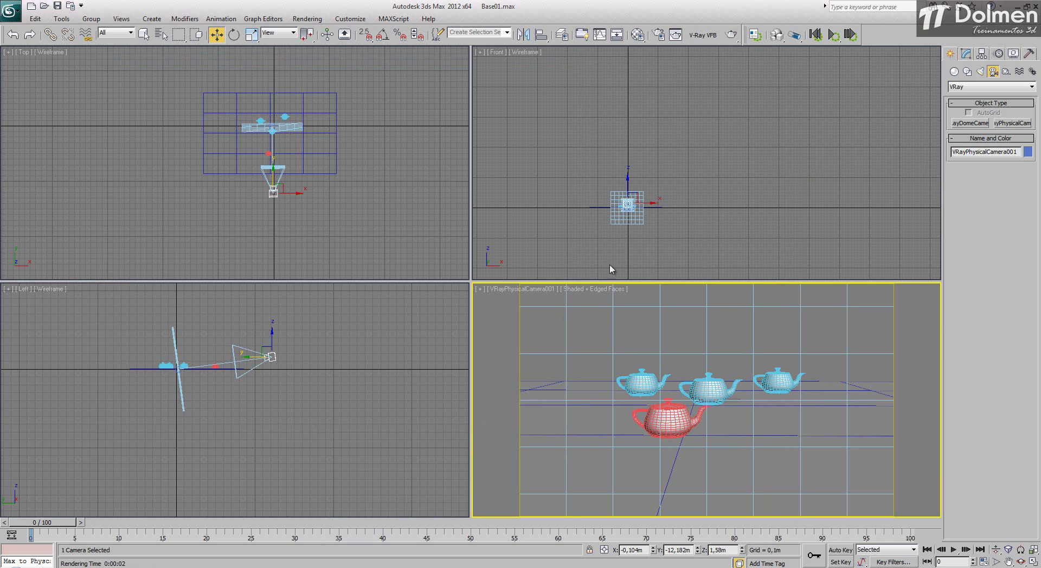
# Compare exposure by rendering the same framing as a Perspective view and again through VRayPhysicalCamera001
pyautogui.press('p')
pyautogui.click(730, 35)
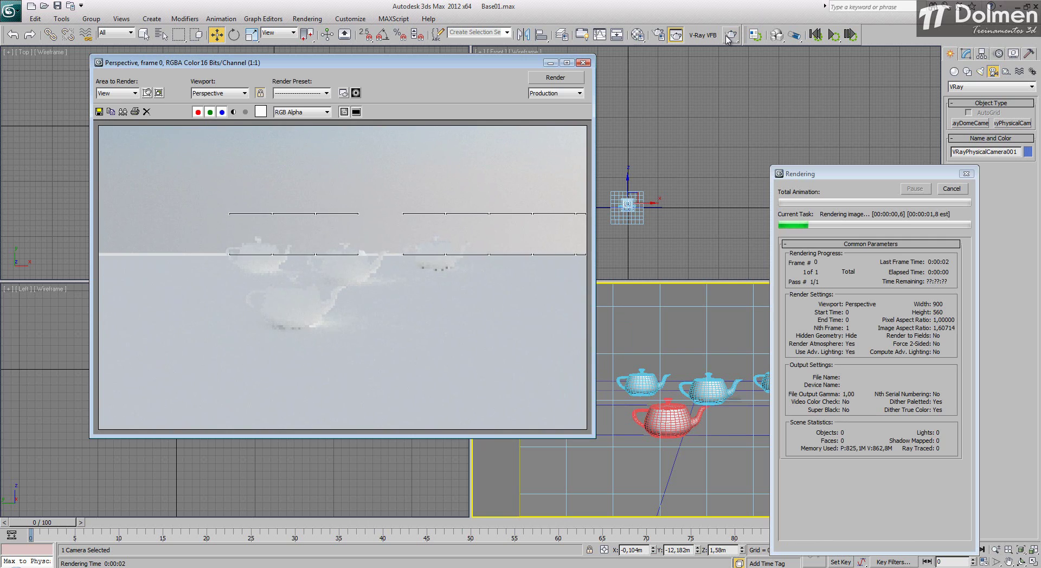
pyautogui.click(584, 63)
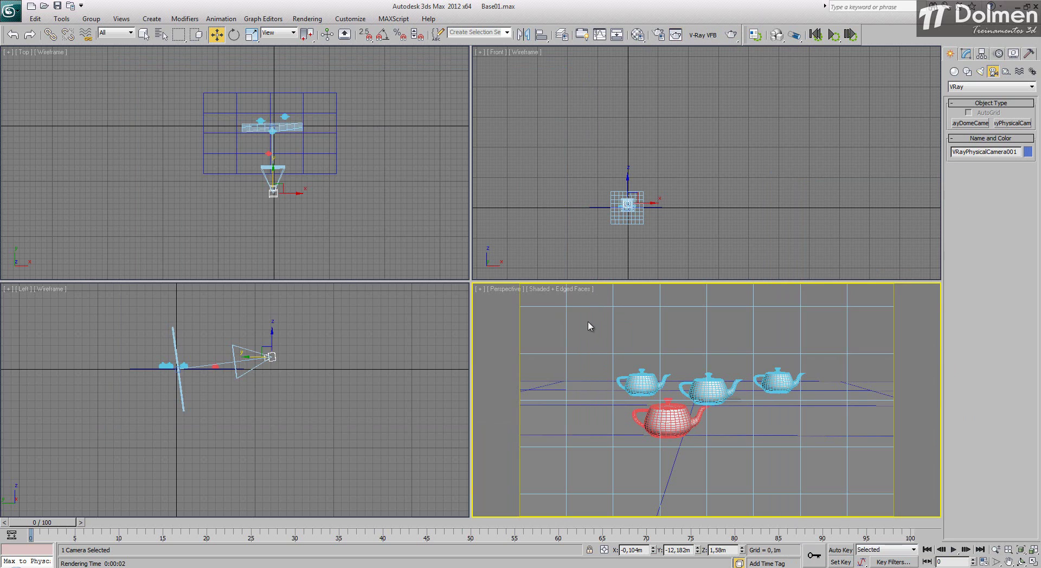
pyautogui.click(731, 35)
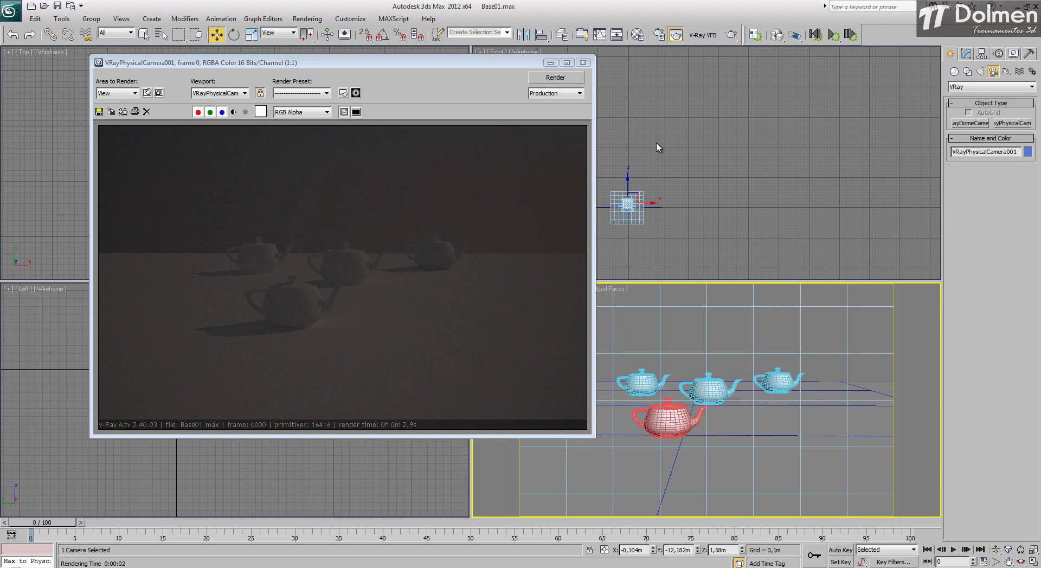
pyautogui.click(583, 63)
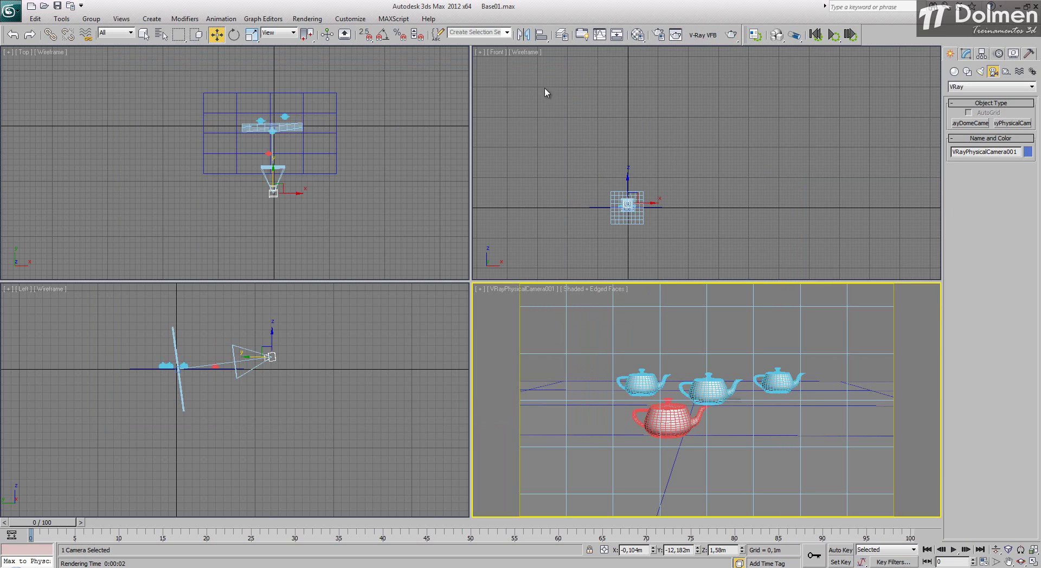
# Unhide all objects and set the VRaySun's intensity multiplier to 1,0
pyautogui.click(1013, 53)
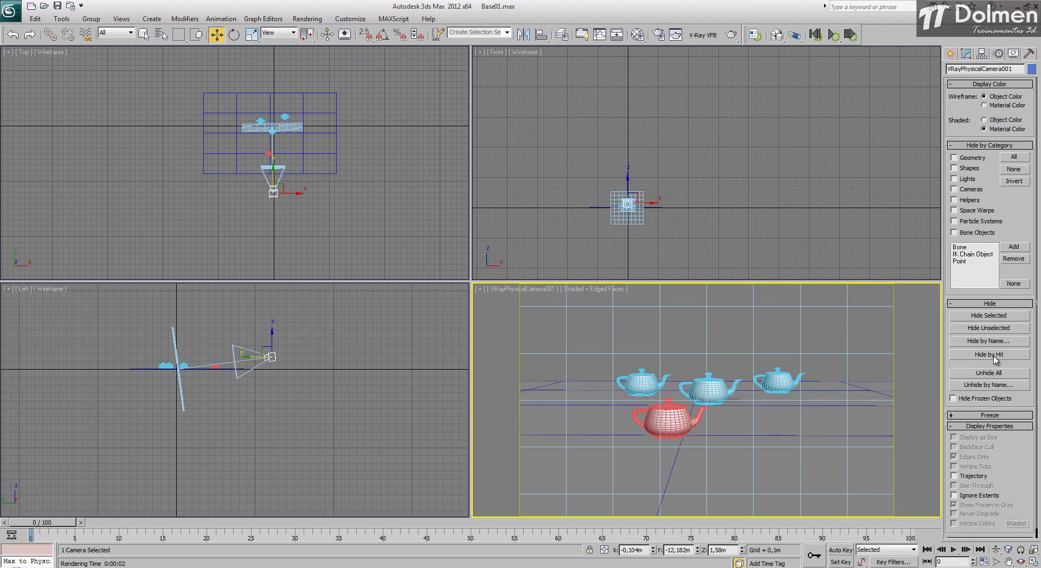
pyautogui.click(990, 373)
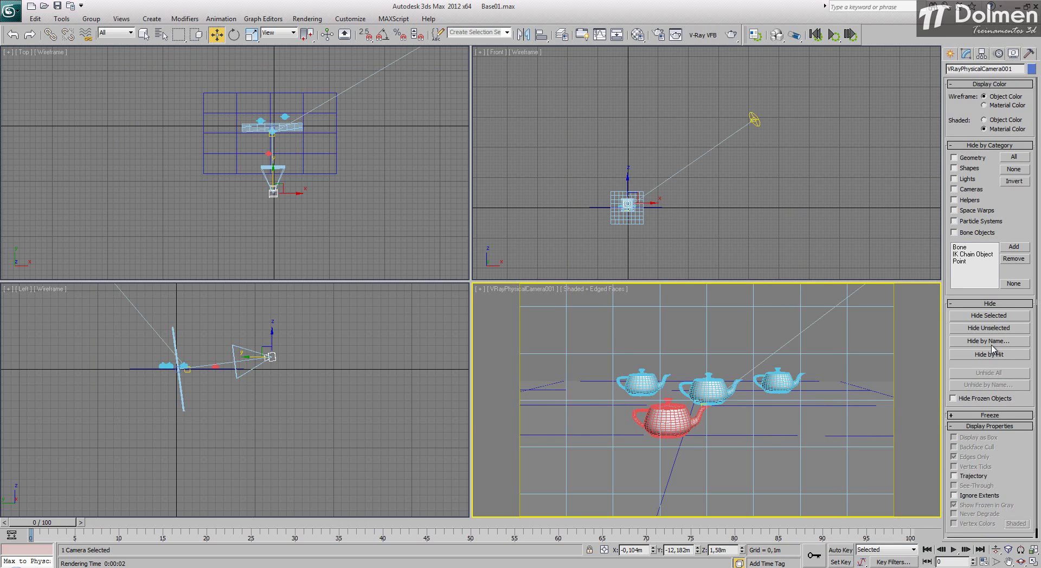
pyautogui.click(754, 121)
pyautogui.click(966, 54)
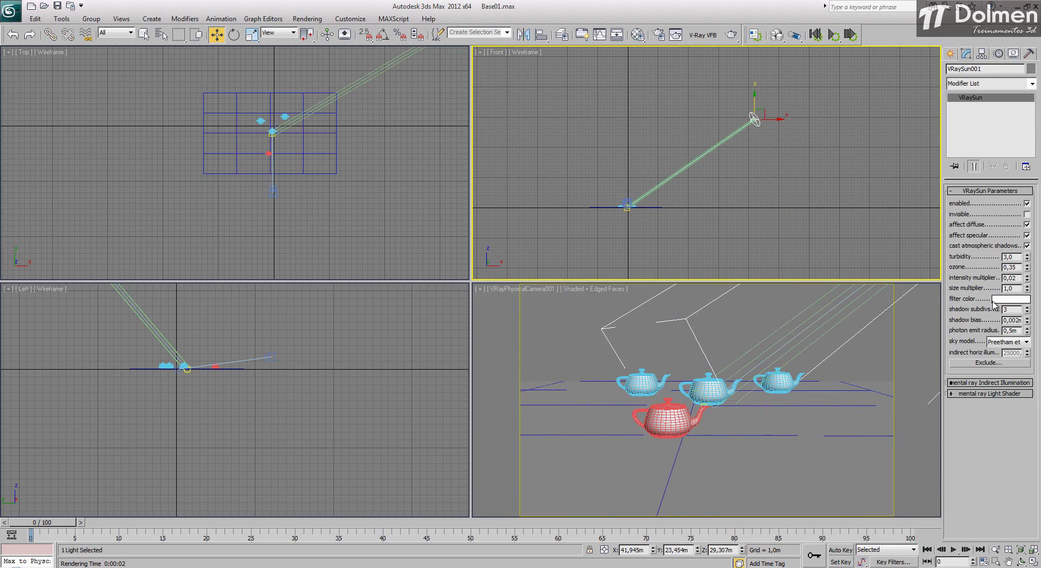
pyautogui.doubleClick(1010, 278)
# Test-render the physical camera view with the stronger VRaySun and close the rendered frame
pyautogui.rightClick(562, 375)
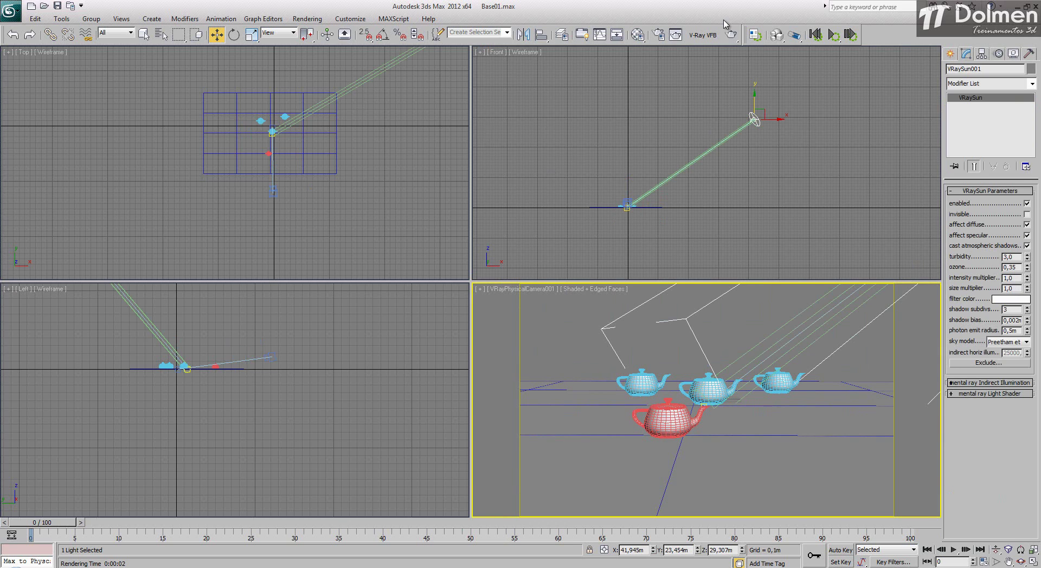
pyautogui.click(732, 36)
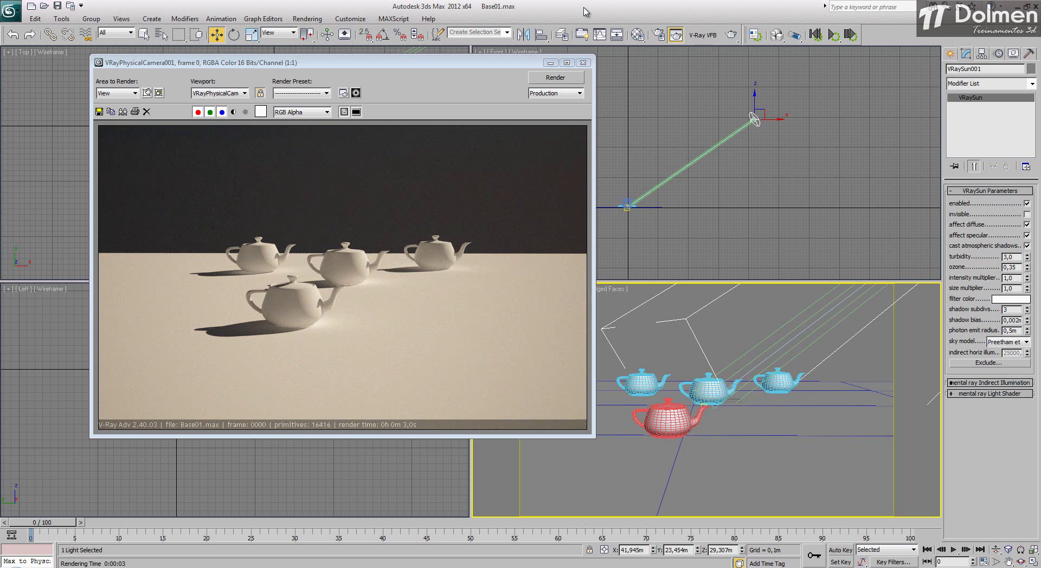
pyautogui.click(583, 63)
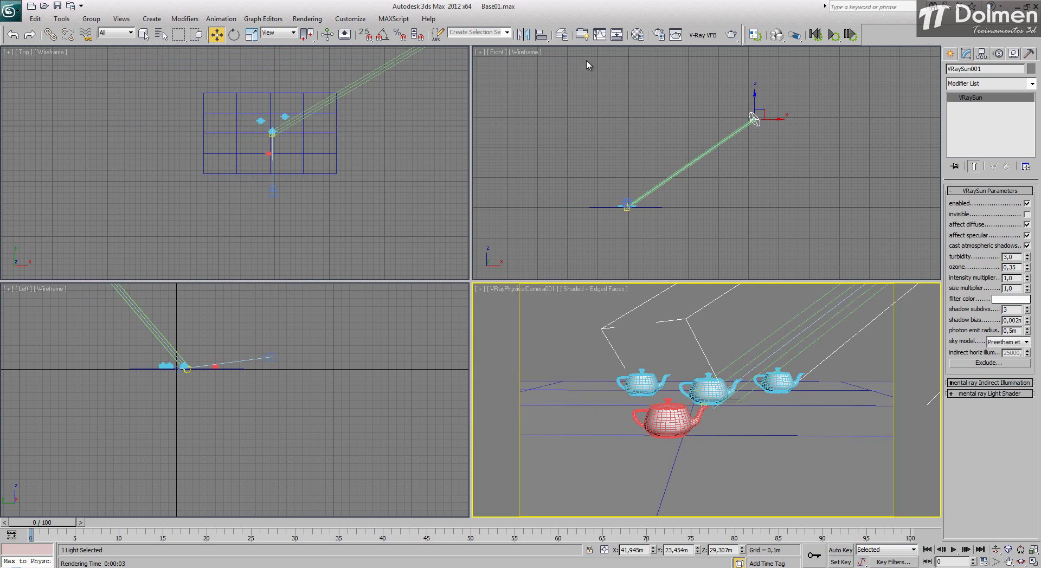
# Set the DefaultVRaySky map's sun intensity multiplier to 1,0, test-render the camera view, and close the Material Editor
pyautogui.click(637, 35)
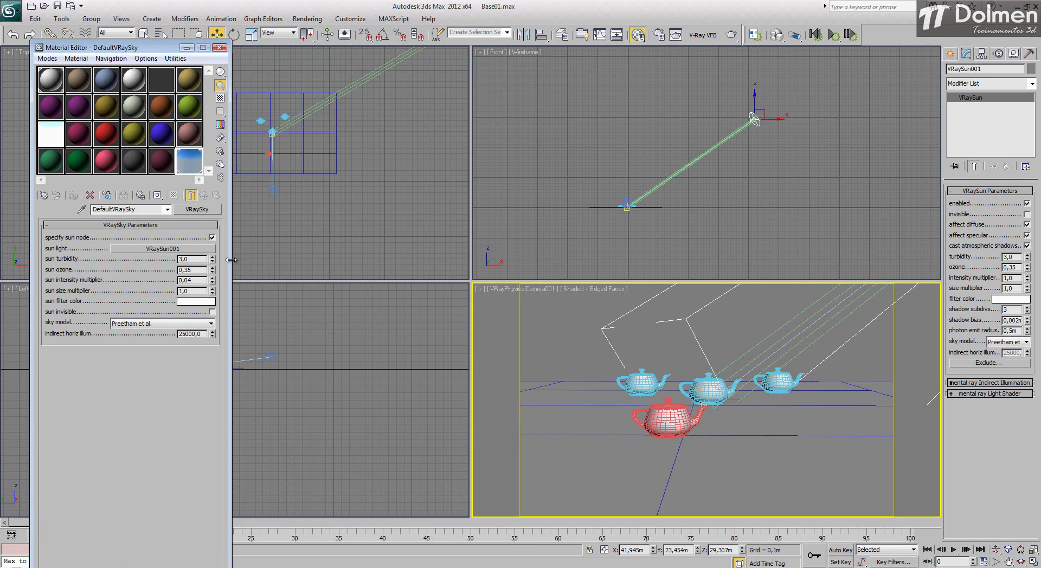
pyautogui.doubleClick(187, 280)
pyautogui.write('1,0')
pyautogui.press('Return')
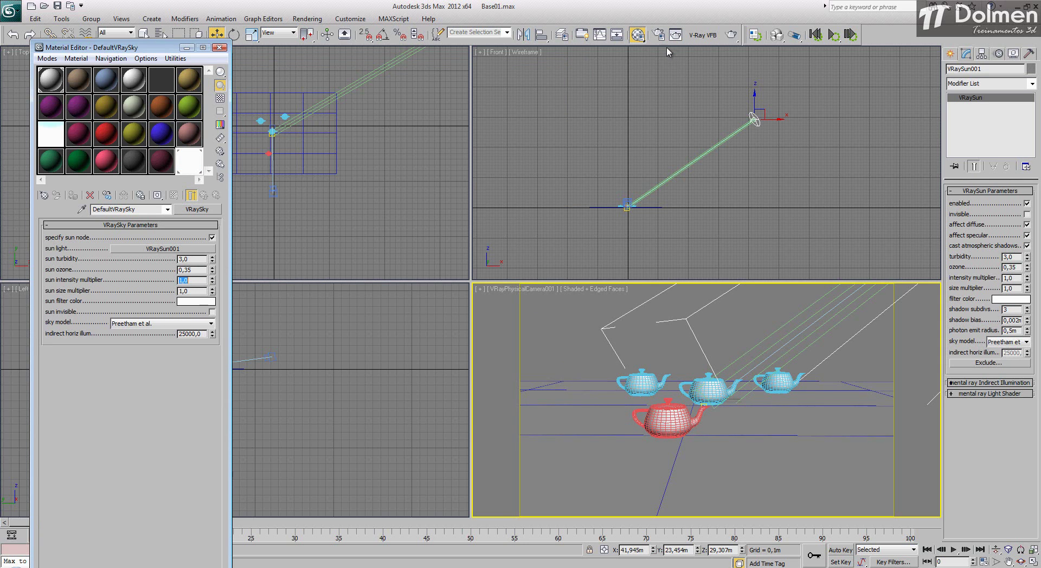
pyautogui.click(731, 35)
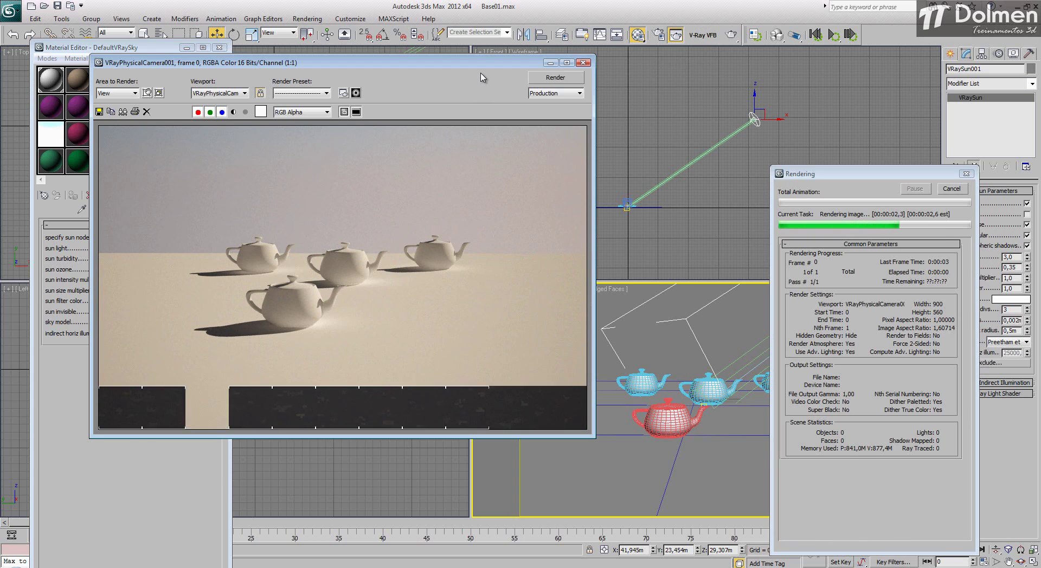
pyautogui.click(582, 63)
pyautogui.click(219, 47)
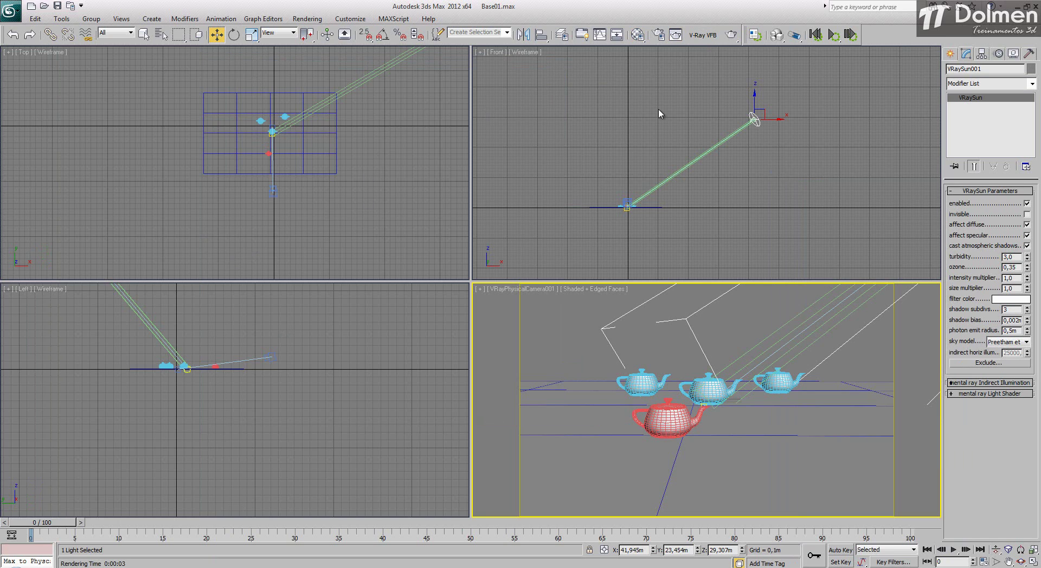
# Hide the selected VRaySun in the Front view
pyautogui.rightClick(749, 120)
pyautogui.rightClick(738, 115)
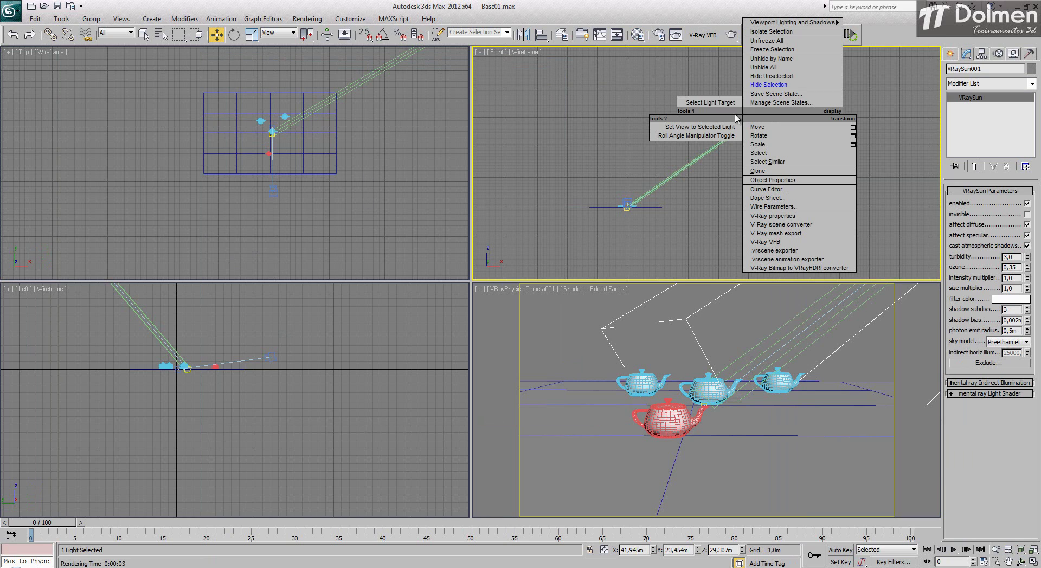
pyautogui.click(774, 85)
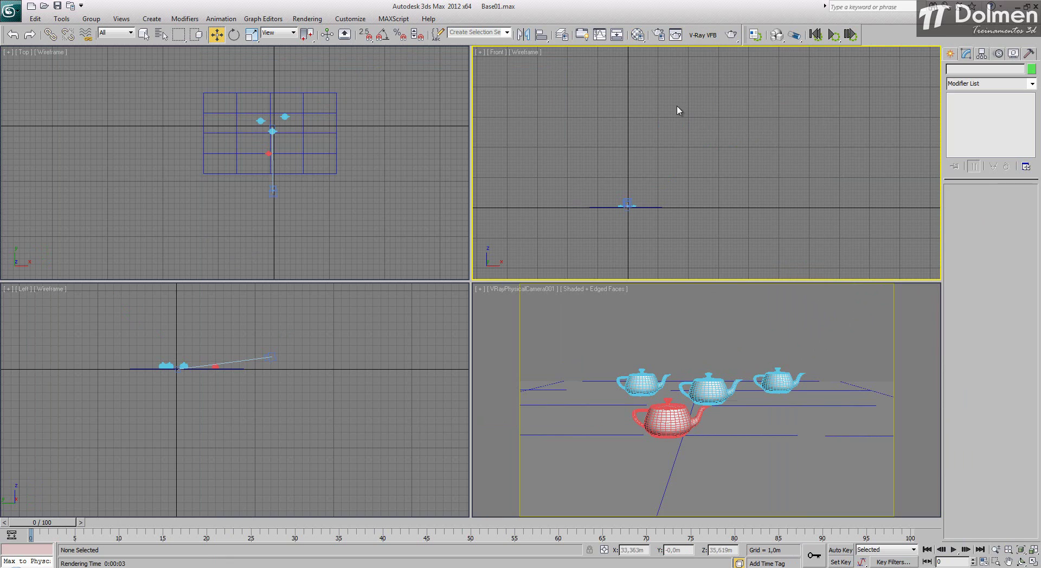
# In the Left view, raise the physical camera's target to about 0,614 m and lower the camera to about 1,224 m
pyautogui.click(271, 191)
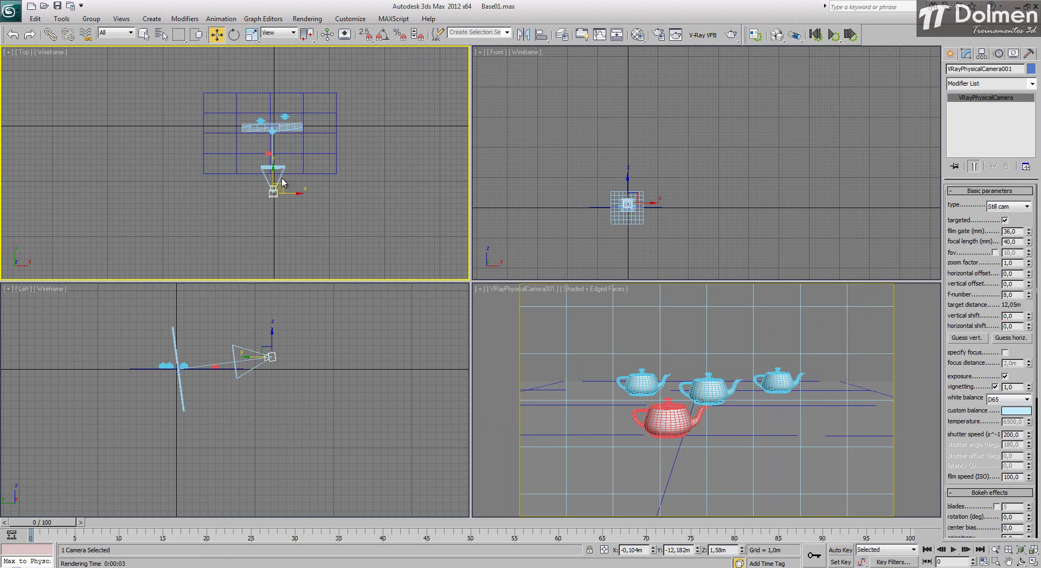
pyautogui.click(178, 366)
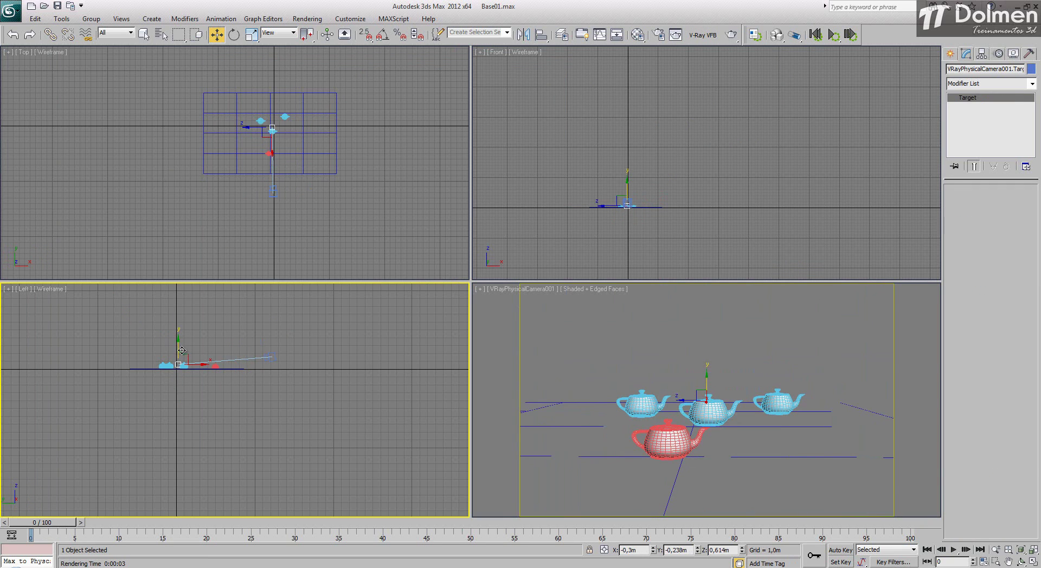
pyautogui.click(270, 358)
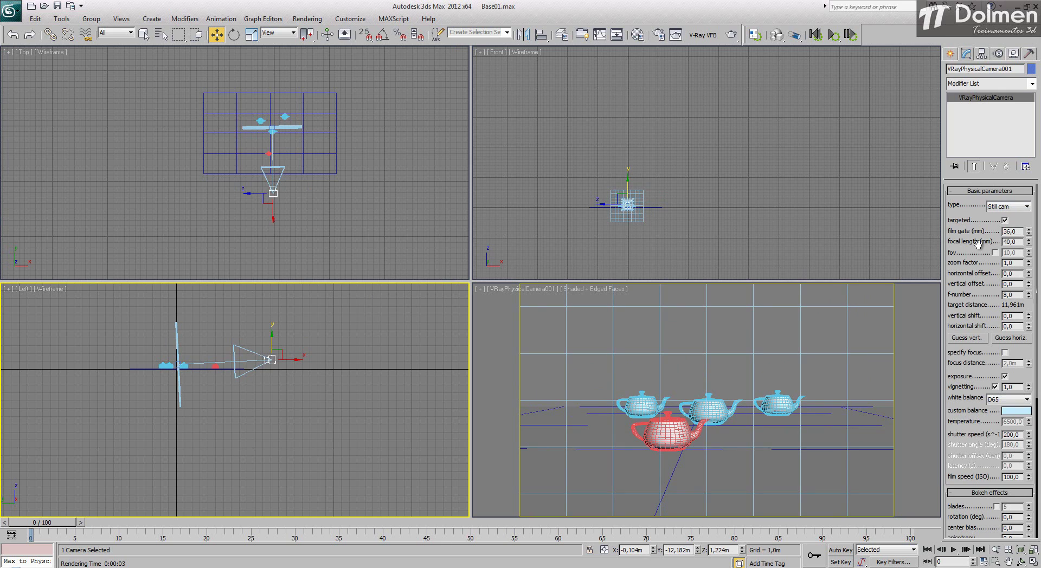
# Switch the physical camera's type to Movie cam and Video cam, and return it to Still cam
pyautogui.click(1027, 207)
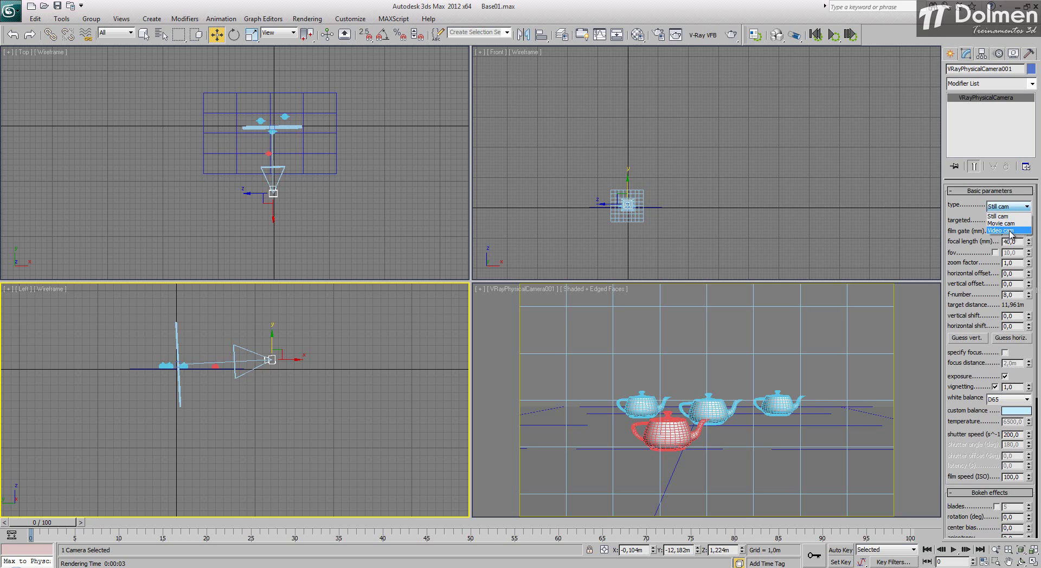
pyautogui.click(1010, 227)
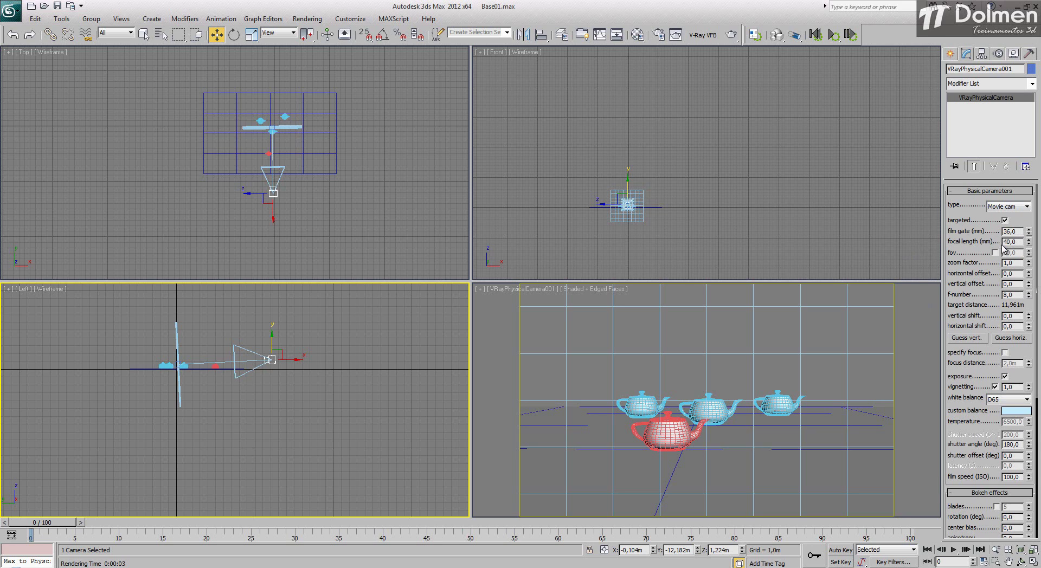
pyautogui.click(1008, 206)
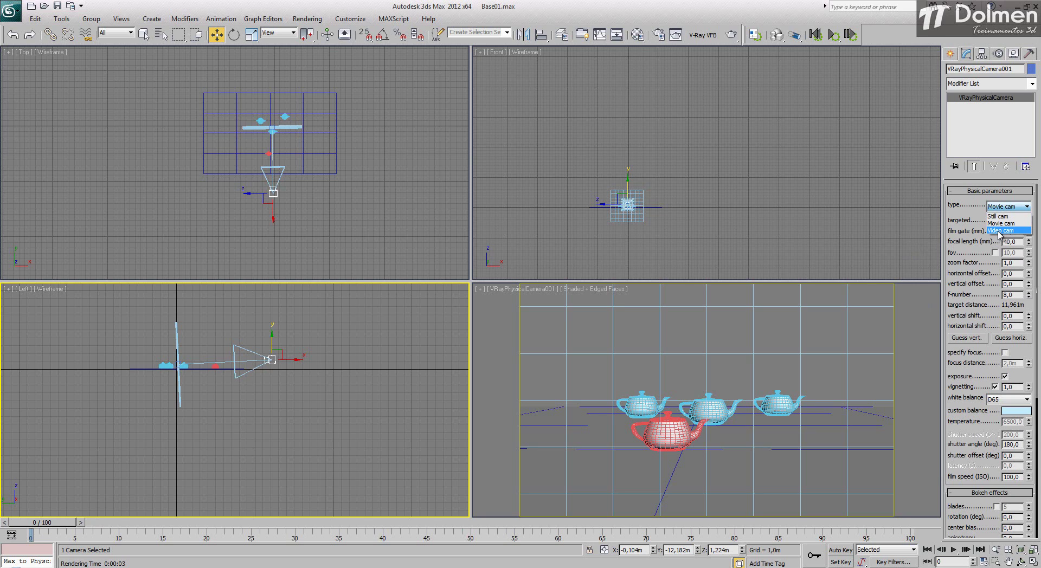
pyautogui.click(1001, 230)
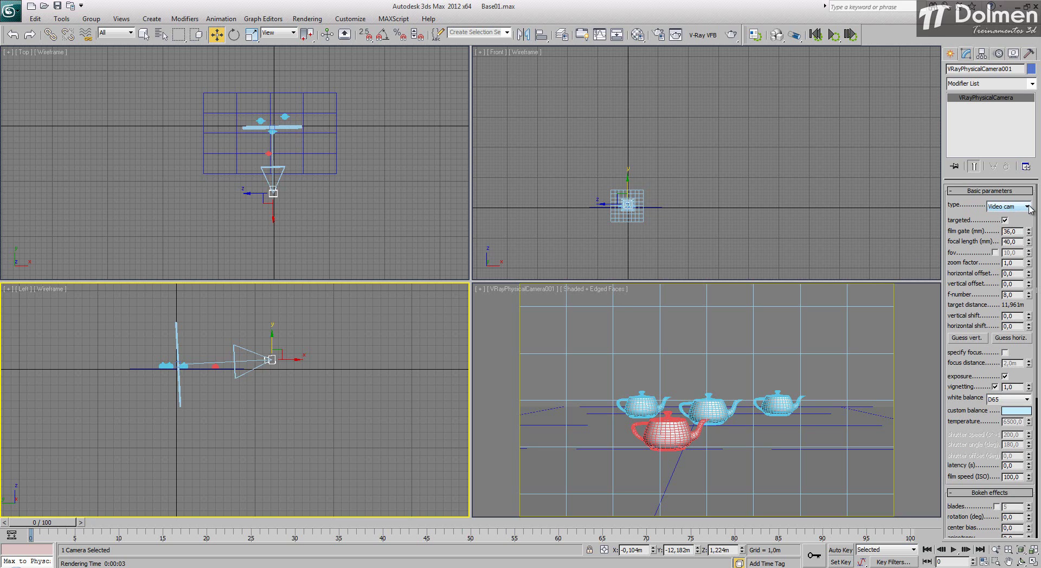
pyautogui.click(1011, 209)
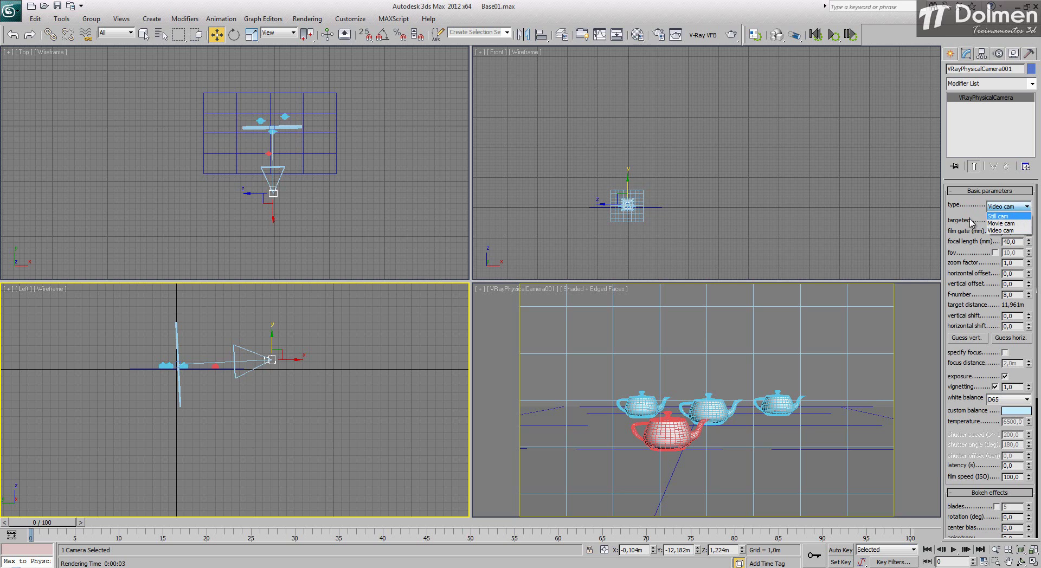
pyautogui.click(1003, 217)
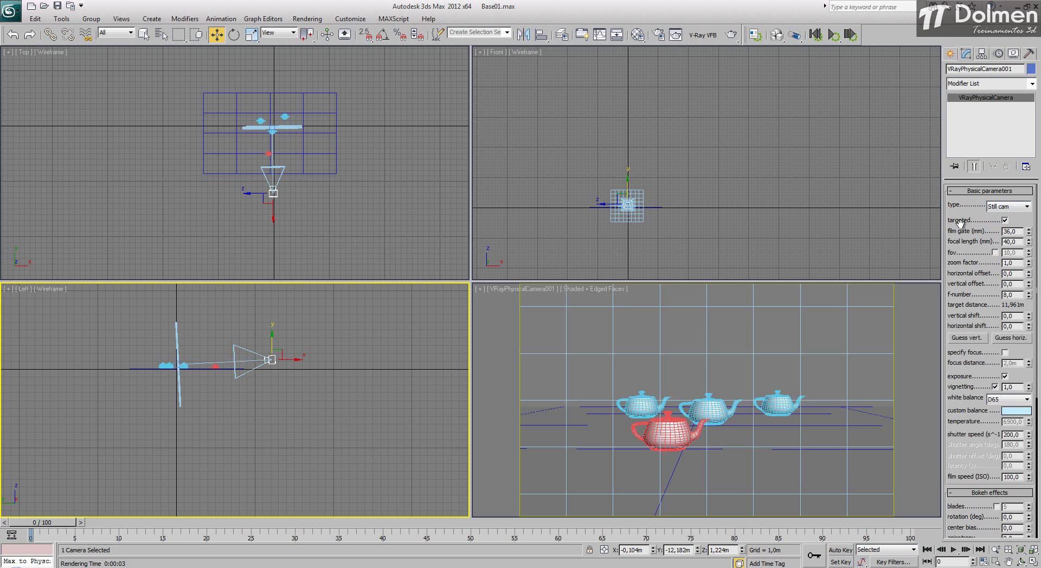
# Toggle the physical camera's targeted option off and on again, checking its target near the teapots in the Top view
pyautogui.click(1005, 221)
pyautogui.click(1004, 220)
pyautogui.scroll(8, 267, 123)
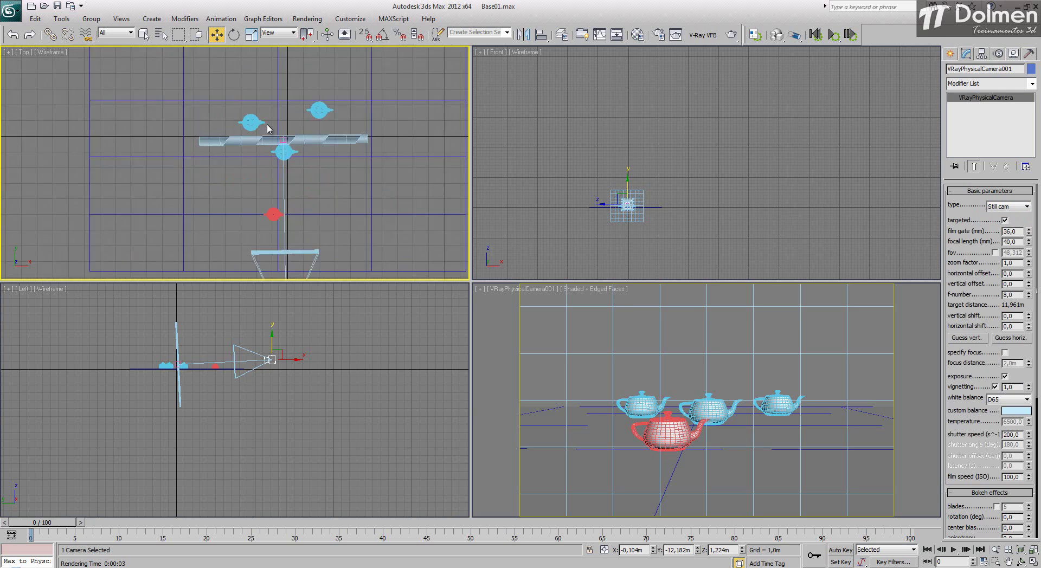
pyautogui.click(1004, 221)
pyautogui.click(1005, 221)
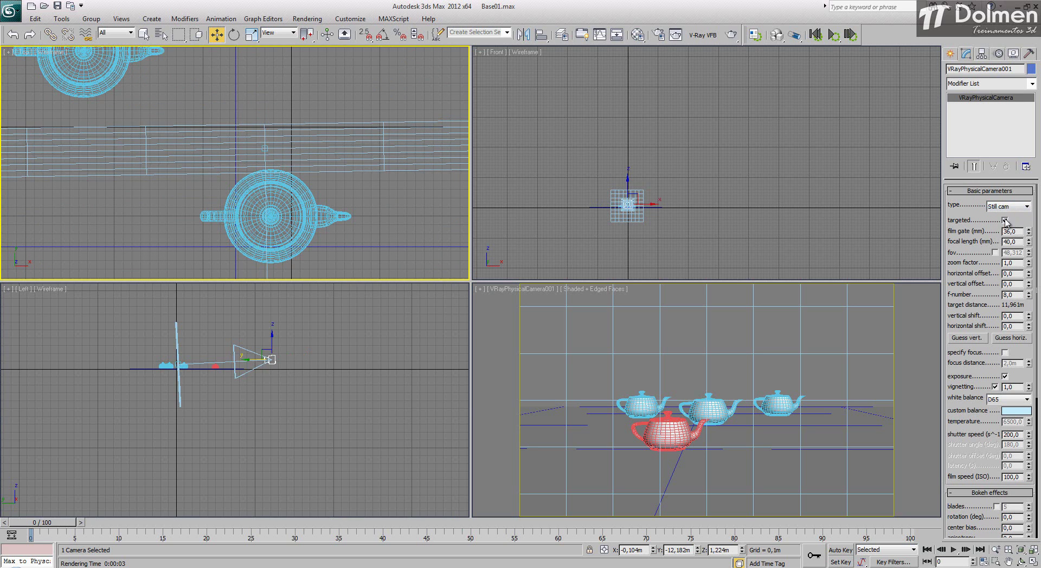
pyautogui.click(1004, 221)
pyautogui.click(1004, 221)
pyautogui.scroll(-5, 271, 100)
pyautogui.moveTo(327, 212); pyautogui.dragTo(282, 150, button='middle')
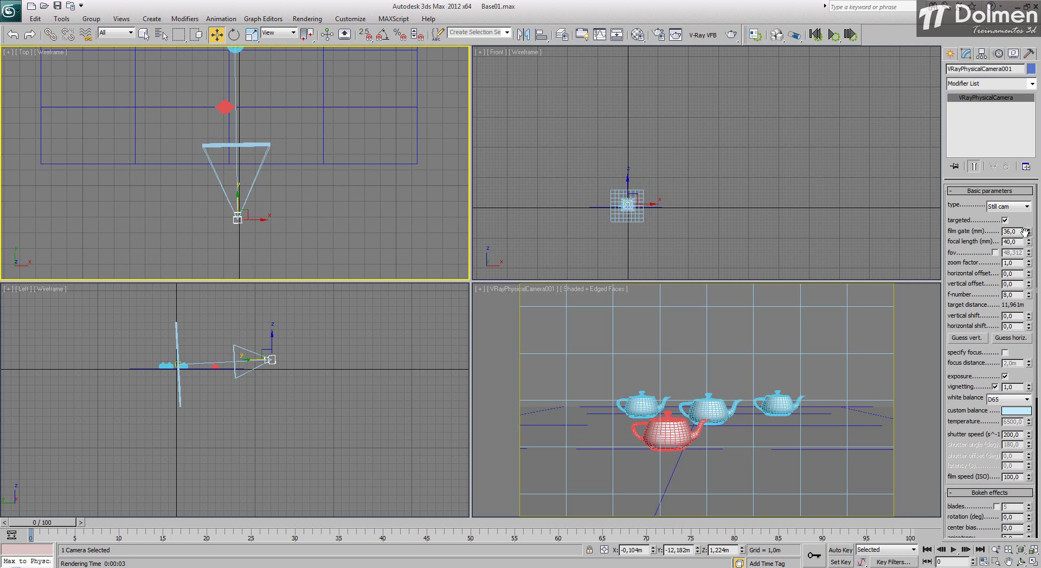
# Reduce the camera's film gate to about 25,441 mm and restore it to 36 mm
pyautogui.moveTo(1028, 231)
pyautogui.mouseDown()
pyautogui.moveTo(1029, 188)
pyautogui.moveTo(1035, 282)
pyautogui.moveTo(1025, 238)
pyautogui.mouseUp()
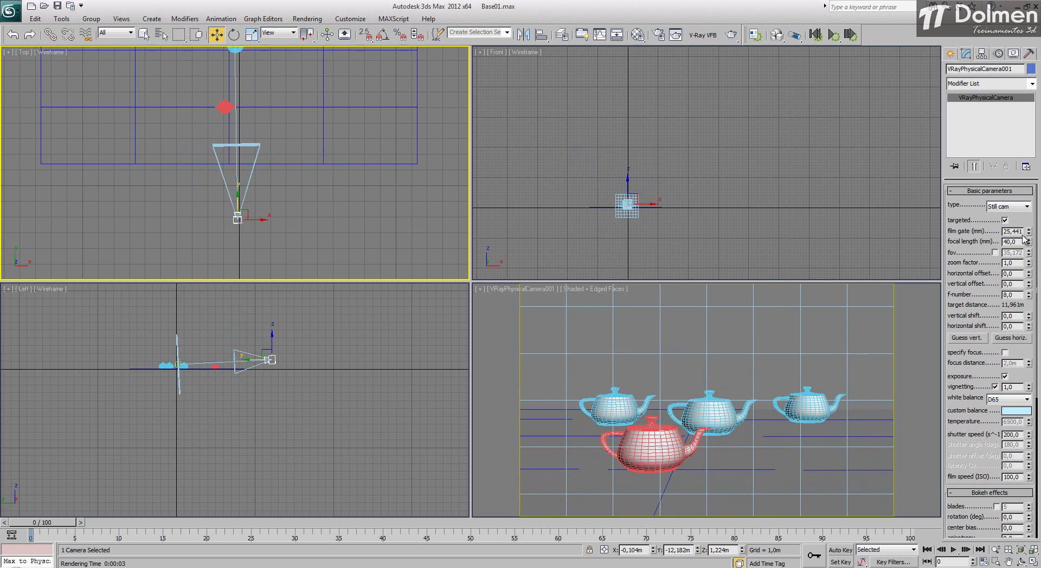
pyautogui.doubleClick(1020, 231)
pyautogui.write('36')
pyautogui.press('Return')
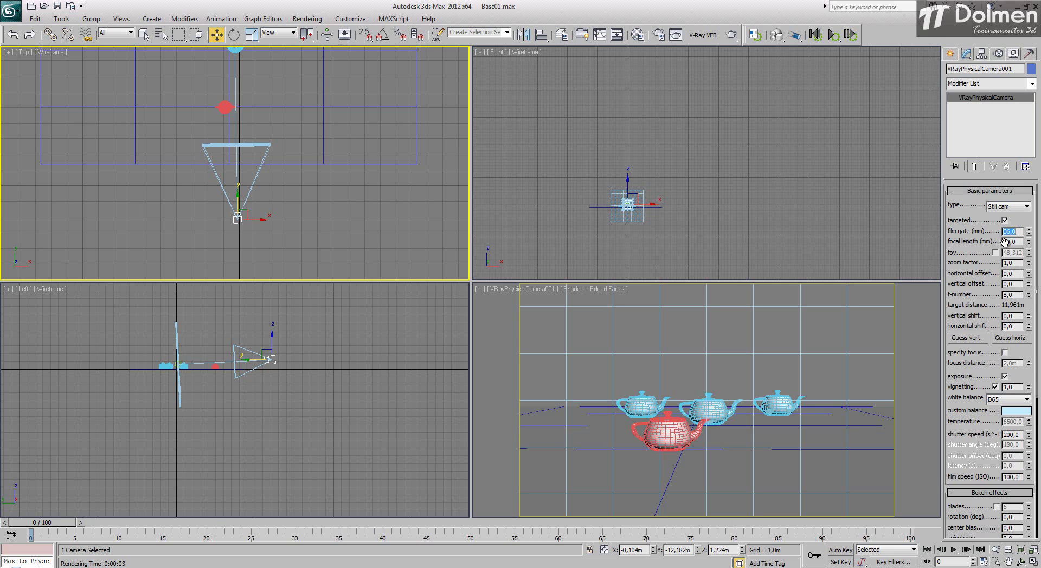
# Lower the camera's focal length to about 8,4 mm, raise it to about 67,6 mm, and compare the view cone in the Top view
pyautogui.moveTo(1029, 247); pyautogui.dragTo(1025, 285)
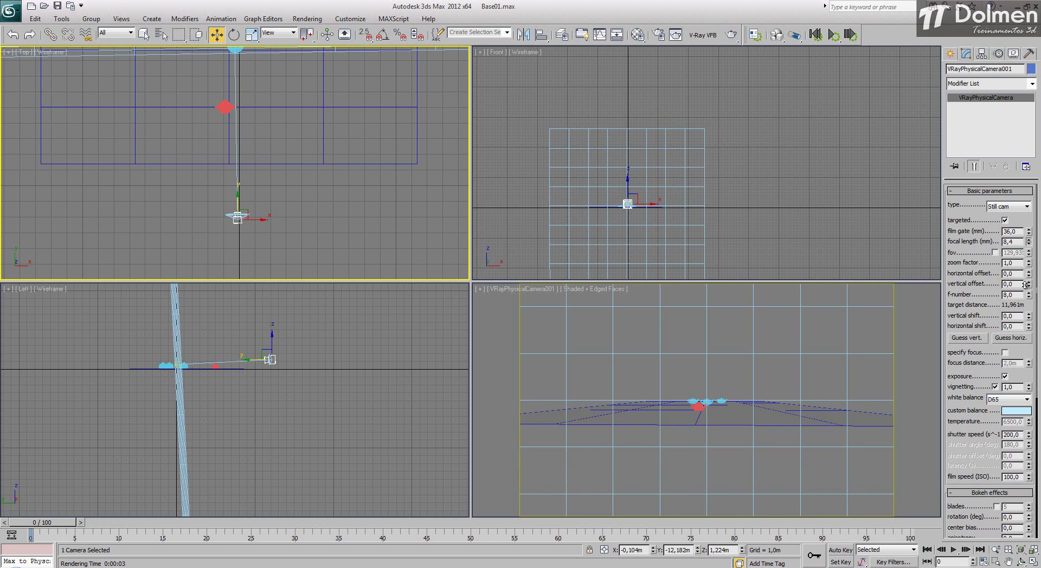
pyautogui.moveTo(1025, 284); pyautogui.dragTo(1026, 284)
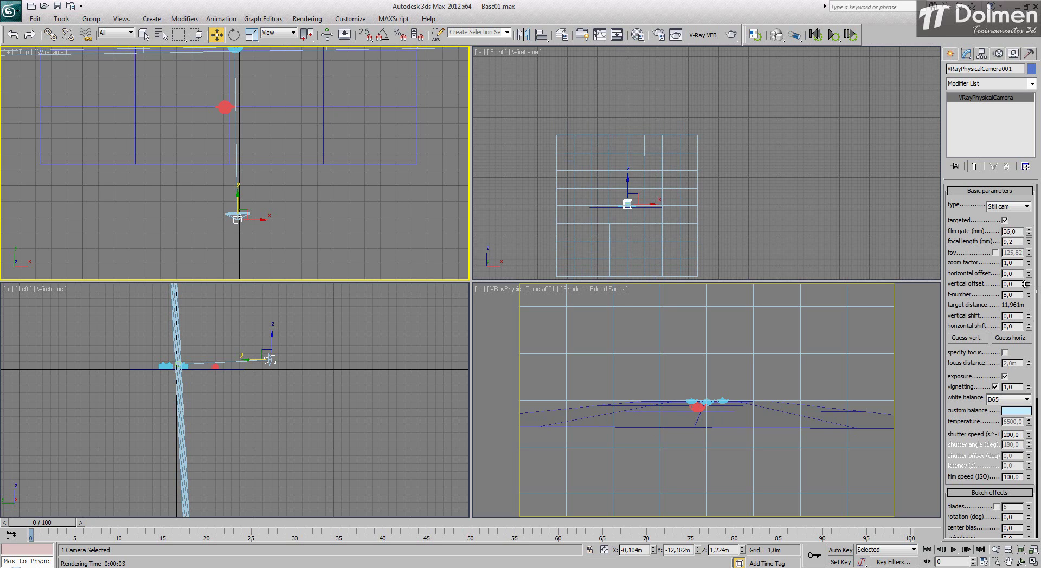
pyautogui.moveTo(1028, 242); pyautogui.dragTo(1023, 212)
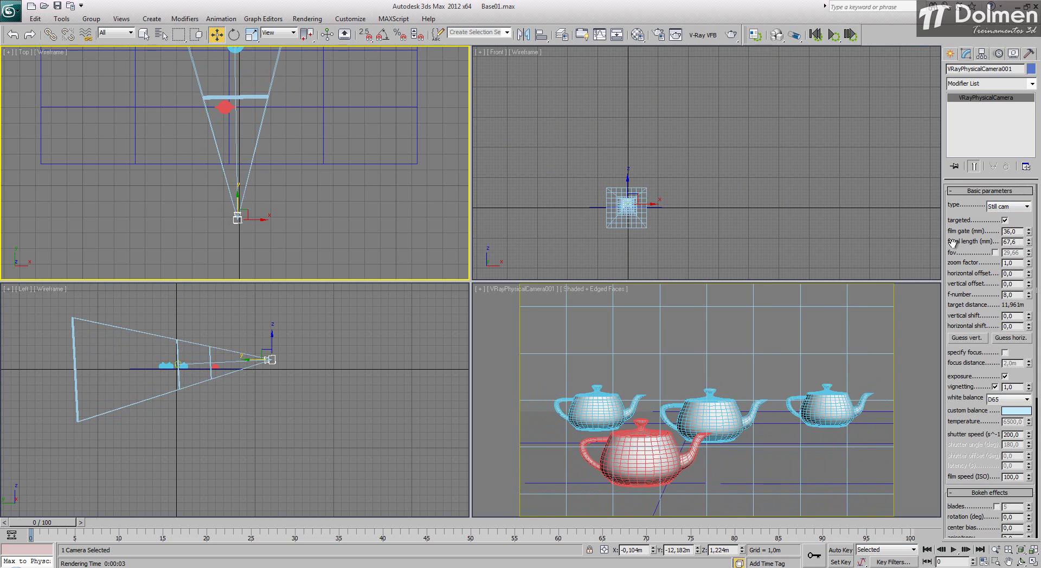
pyautogui.scroll(-4, 304, 151)
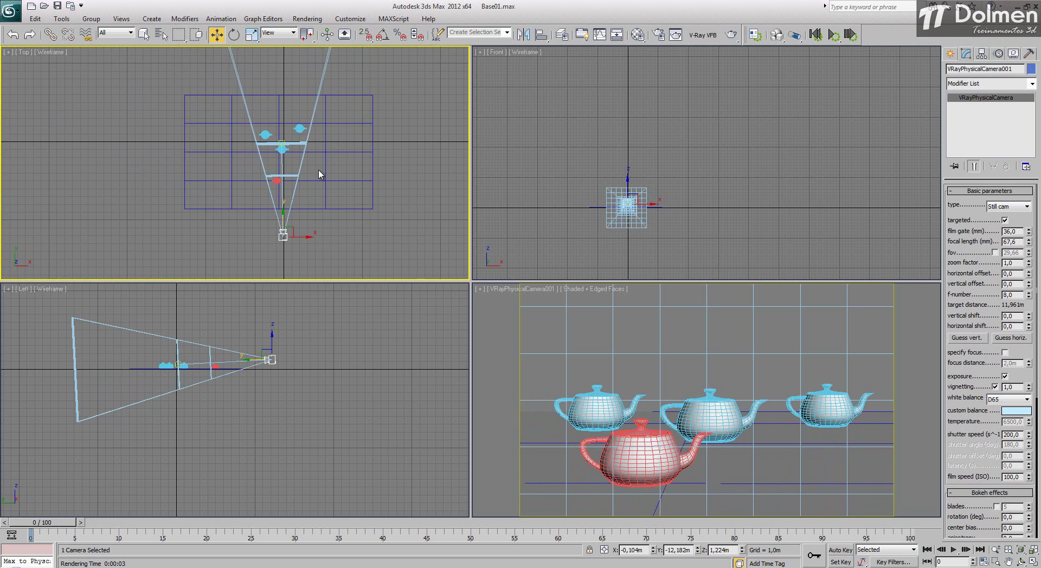
pyautogui.scroll(-2, 320, 163)
pyautogui.scroll(2, 308, 151)
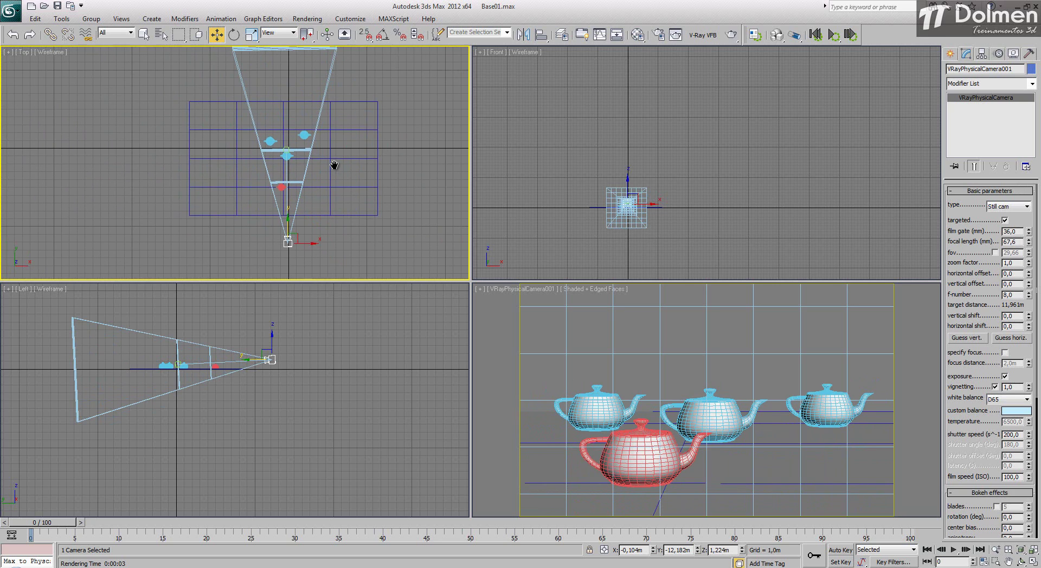
pyautogui.moveTo(334, 165); pyautogui.dragTo(335, 171, button='middle')
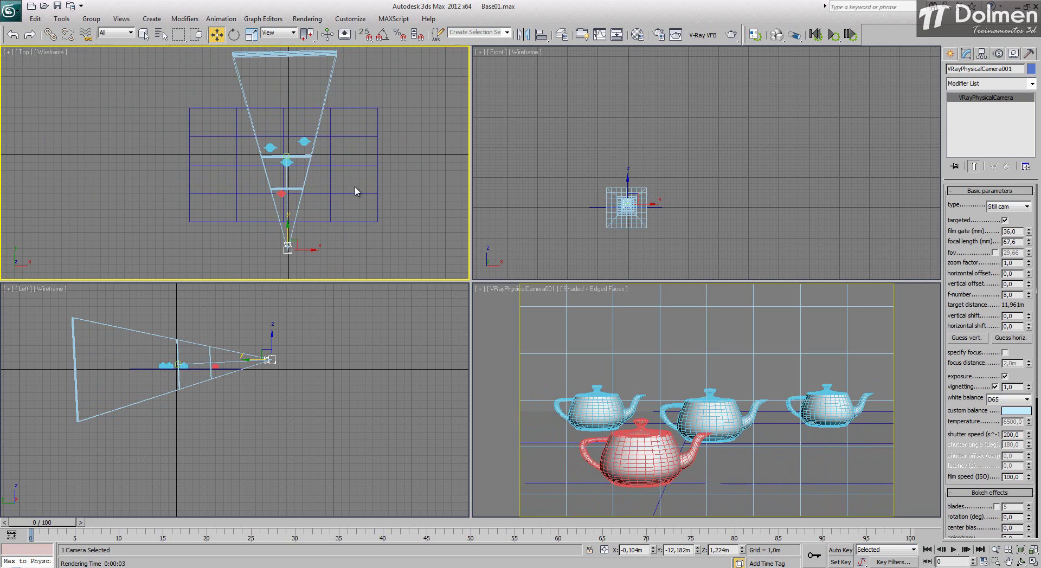
# Try focal lengths of 50, 60 and 80 mm on the physical camera
pyautogui.doubleClick(1015, 242)
pyautogui.write('50')
pyautogui.press('Return')
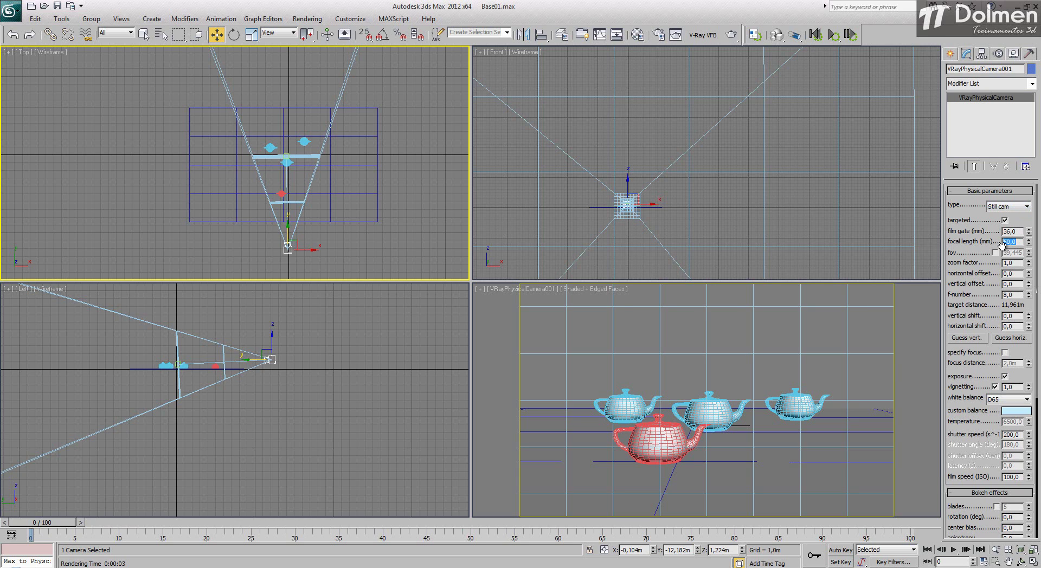
pyautogui.write('60')
pyautogui.press('Return')
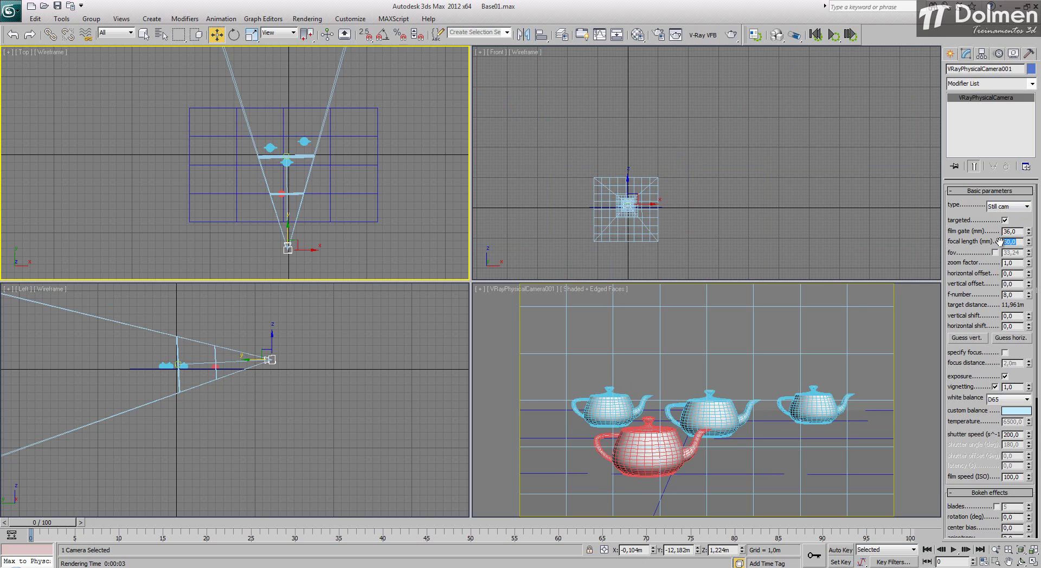
pyautogui.write('80')
pyautogui.press('Return')
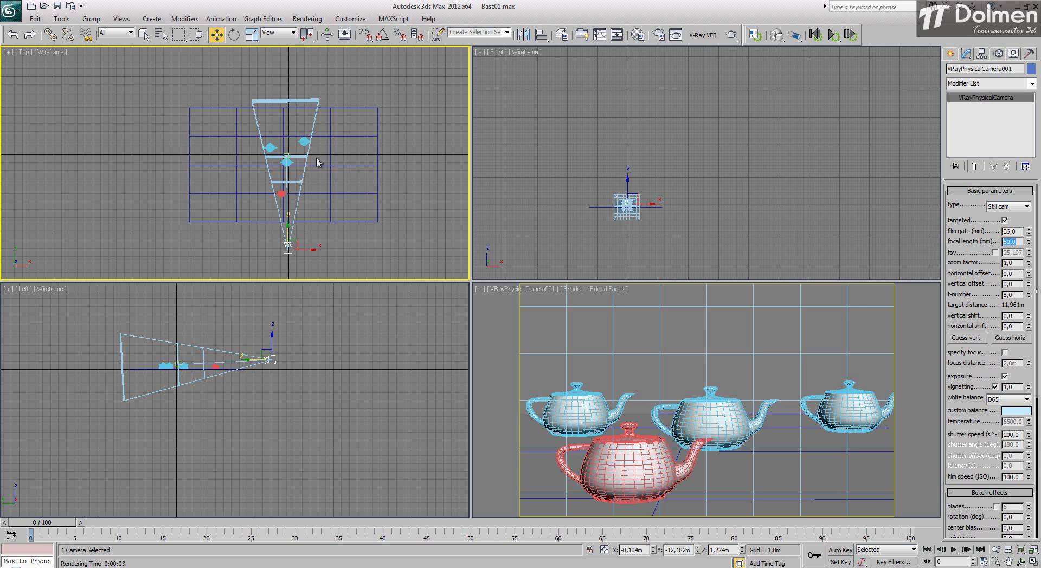
# Vary the camera's focal length through about 18,4, 64 and 28 mm, and settle it at 50 mm
pyautogui.moveTo(1029, 242); pyautogui.dragTo(1030, 283)
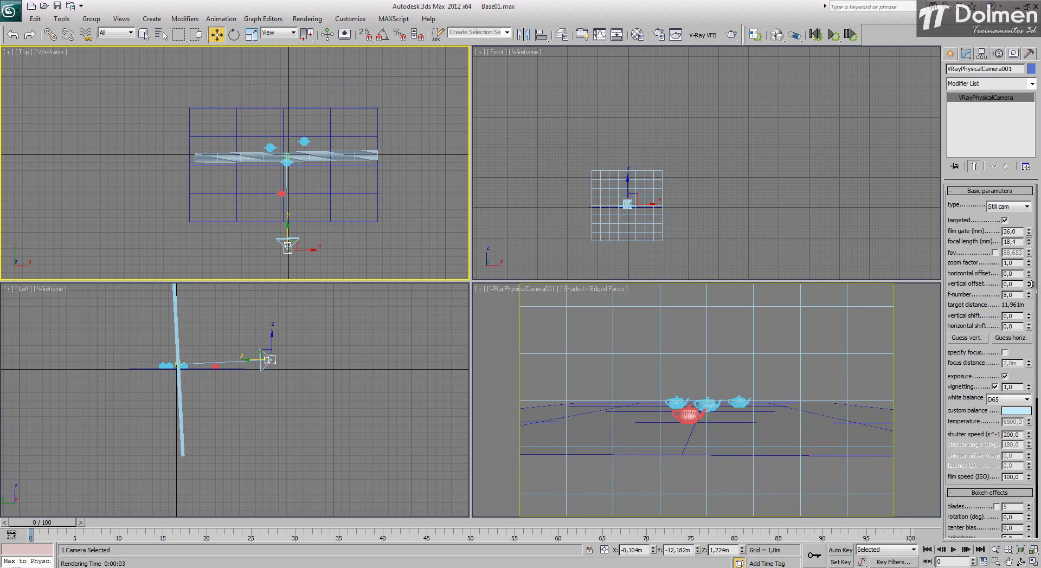
pyautogui.moveTo(1030, 283); pyautogui.dragTo(1019, 242)
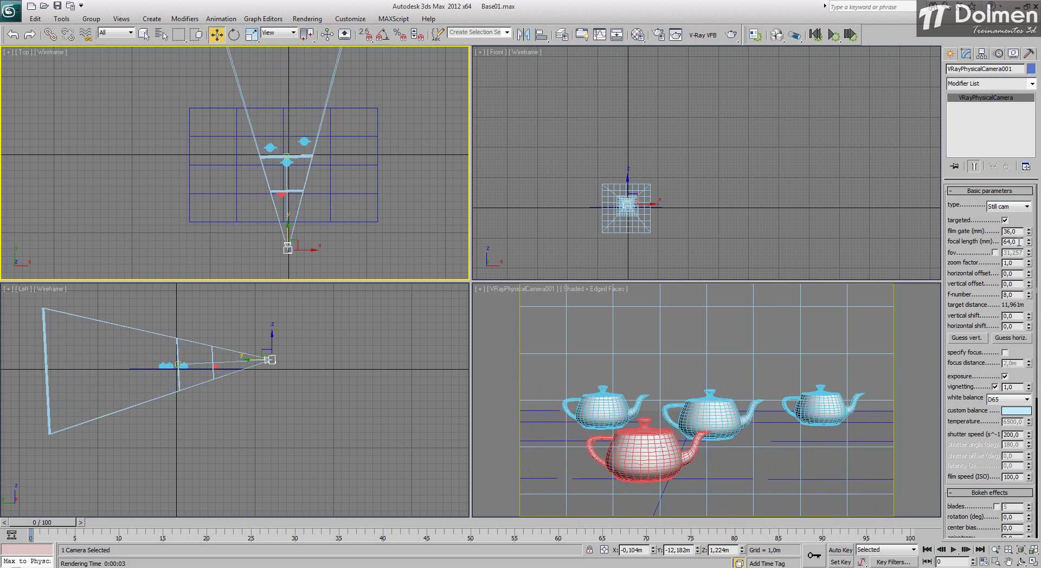
pyautogui.doubleClick(1019, 242)
pyautogui.write('28')
pyautogui.press('Return')
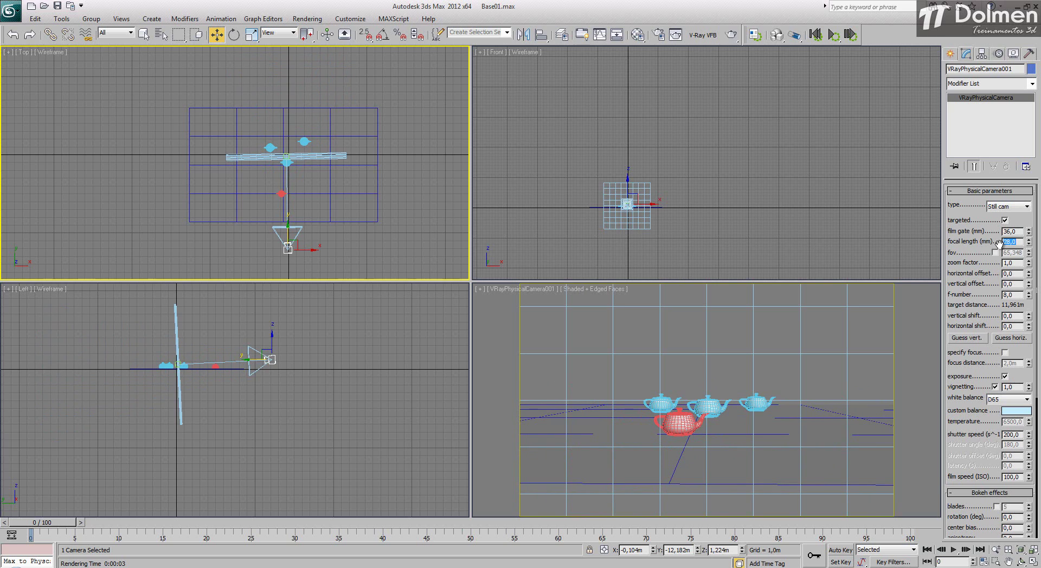
pyautogui.write('50')
pyautogui.press('Return')
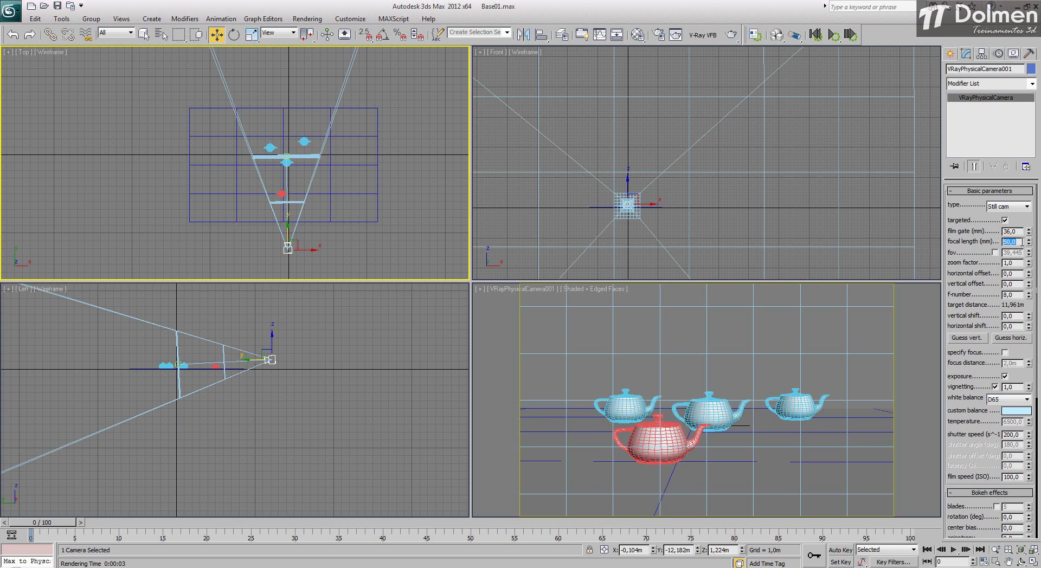
# Move the camera closer to the teapots, to about X -0,525 m and Y -11,393 m, and lower it to about 1,013 m
pyautogui.rightClick(290, 234)
pyautogui.click(251, 273)
pyautogui.moveTo(291, 242); pyautogui.dragTo(289, 235)
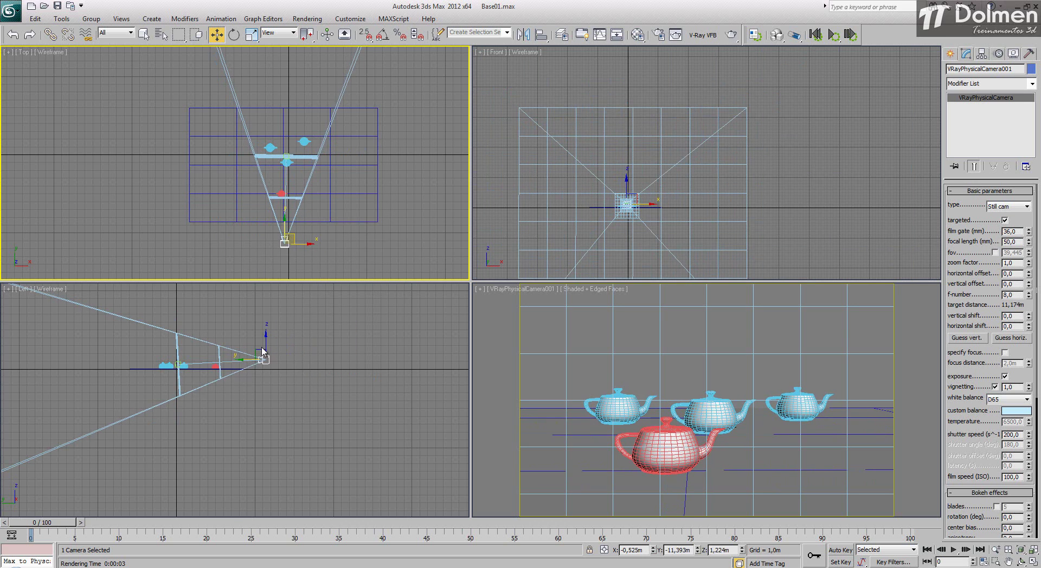
pyautogui.scroll(4, 248, 369)
pyautogui.moveTo(285, 350); pyautogui.dragTo(284, 354)
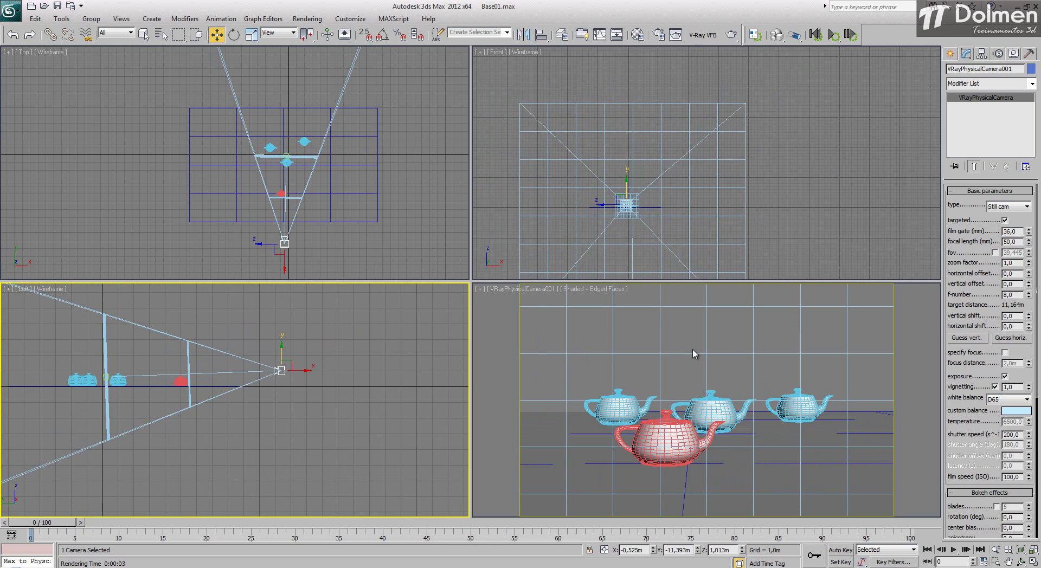
# Dolly the physical camera in to a target distance of about 8,447 m and reframe the teapots in its view
pyautogui.rightClick(550, 326)
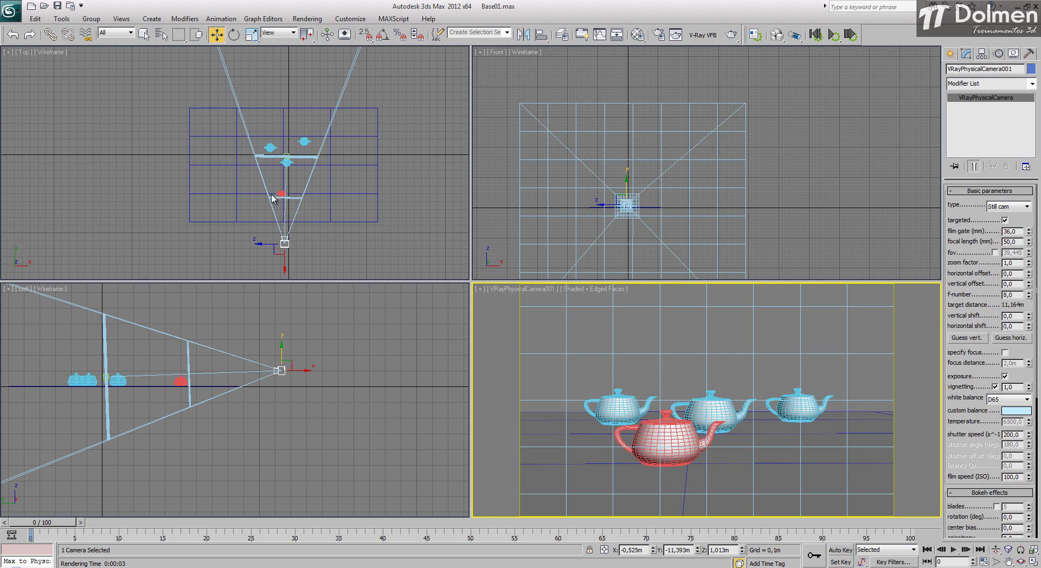
pyautogui.click(996, 551)
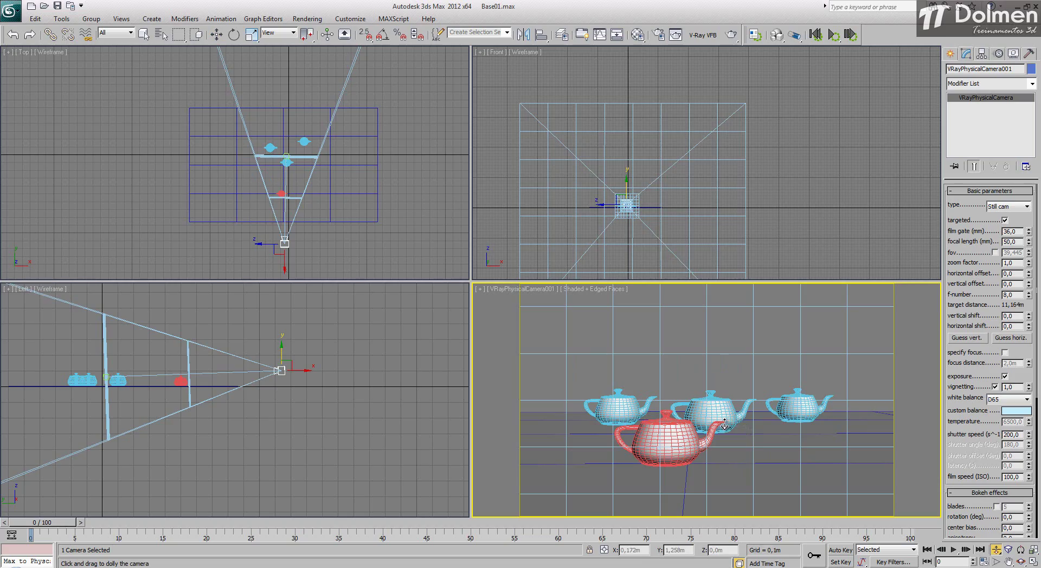
pyautogui.moveTo(727, 425)
pyautogui.mouseDown()
pyautogui.moveTo(729, 404)
pyautogui.moveTo(733, 456)
pyautogui.moveTo(735, 413)
pyautogui.mouseUp()
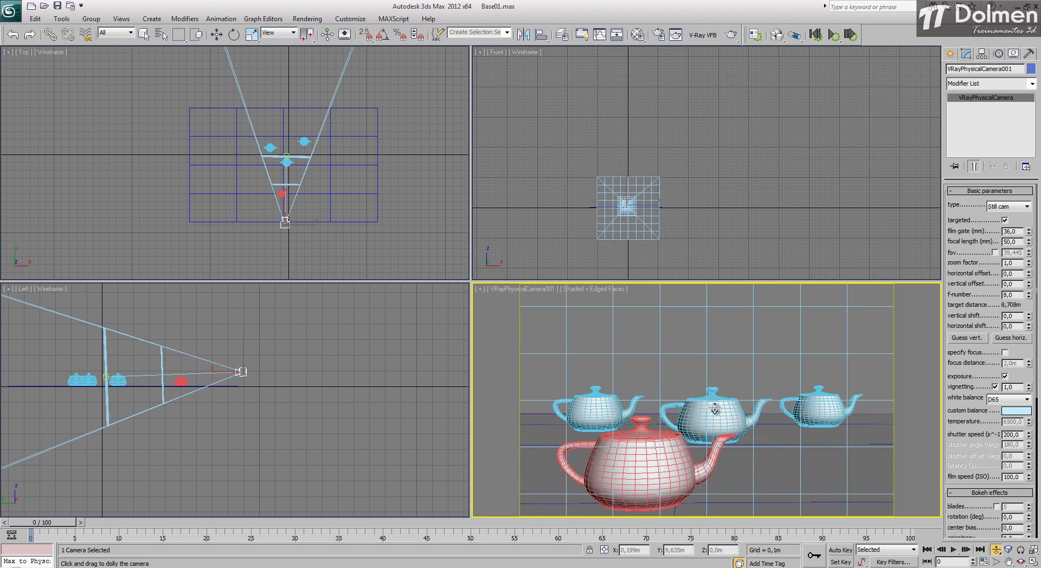
pyautogui.moveTo(717, 401); pyautogui.dragTo(716, 391, button='middle')
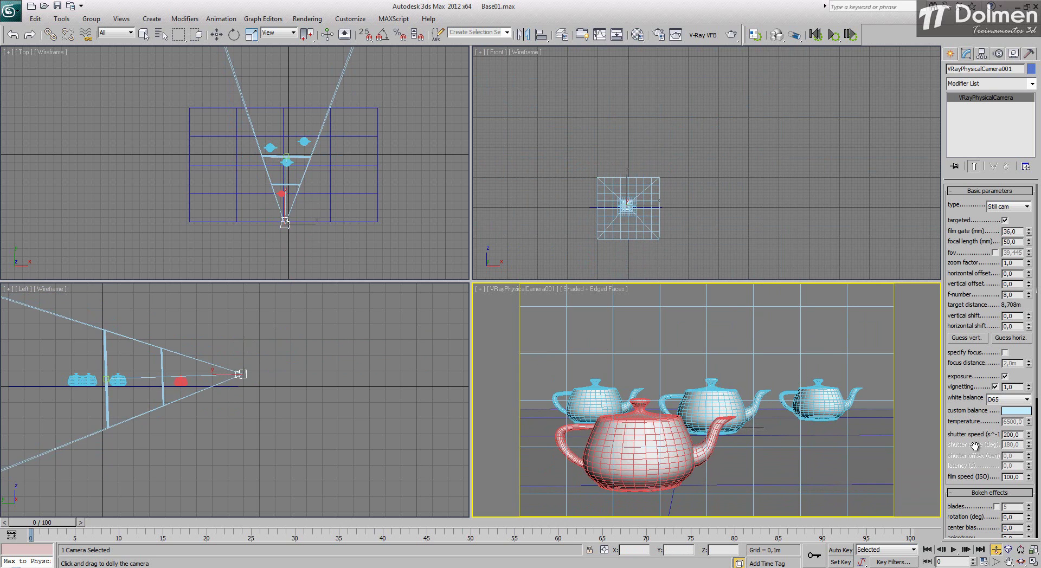
pyautogui.moveTo(766, 421)
pyautogui.mouseDown()
pyautogui.moveTo(776, 382)
pyautogui.moveTo(774, 418)
pyautogui.mouseUp()
pyautogui.moveTo(762, 411); pyautogui.dragTo(761, 411, button='middle')
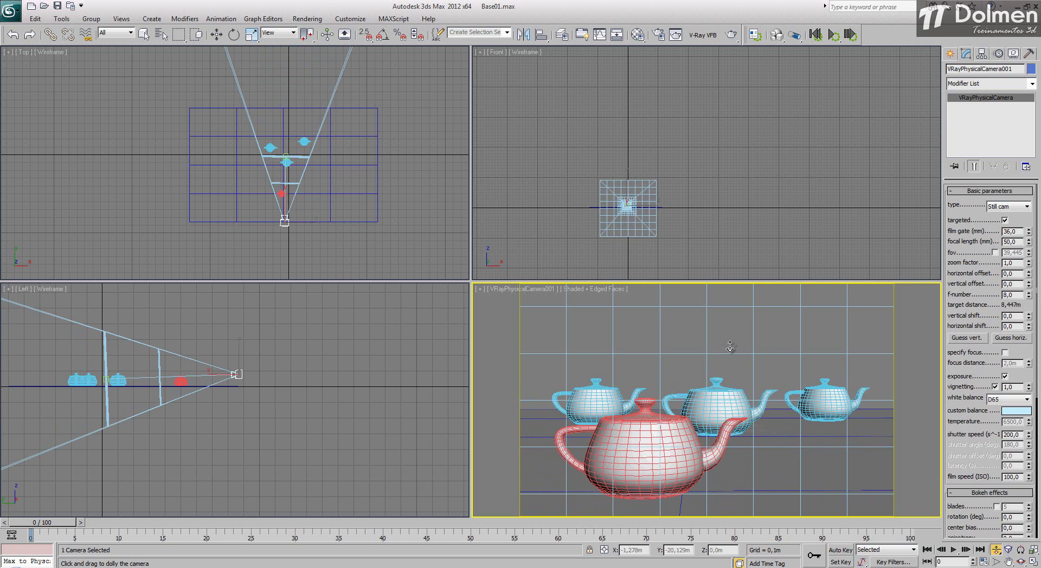
# Test-render the reframed physical camera view and close the rendered frame
pyautogui.press('w')
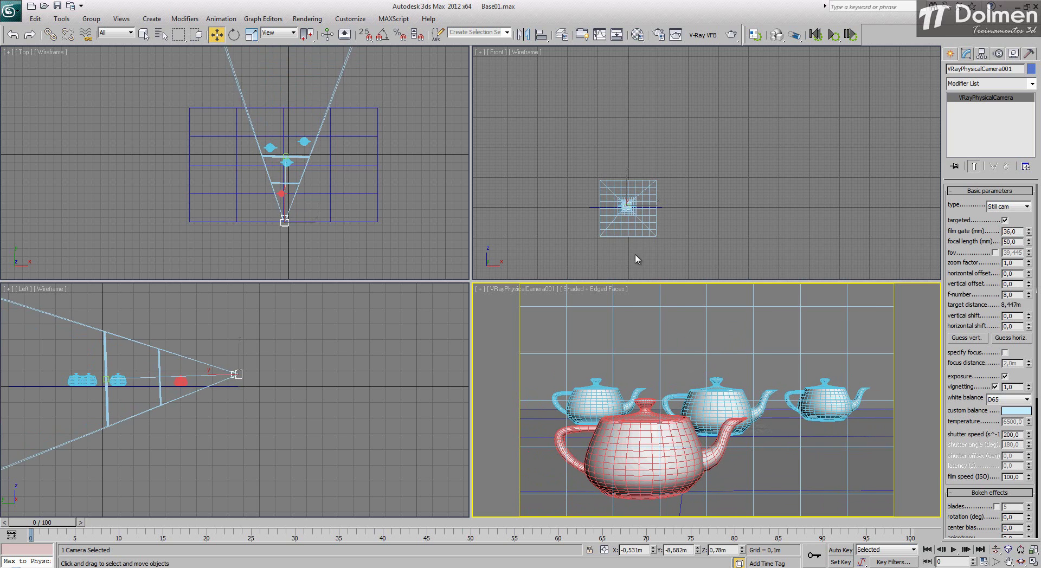
pyautogui.click(732, 34)
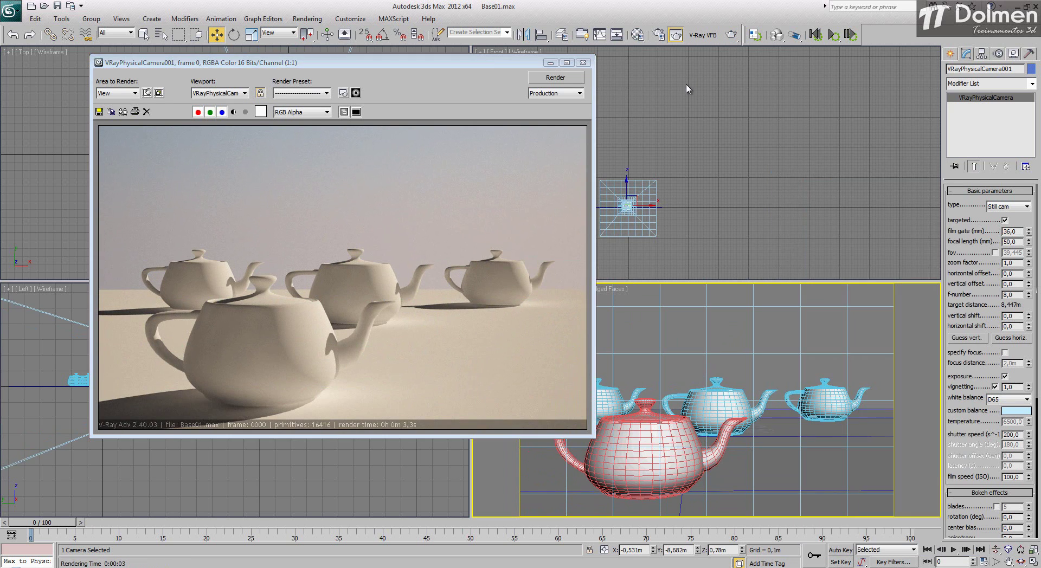
pyautogui.click(583, 62)
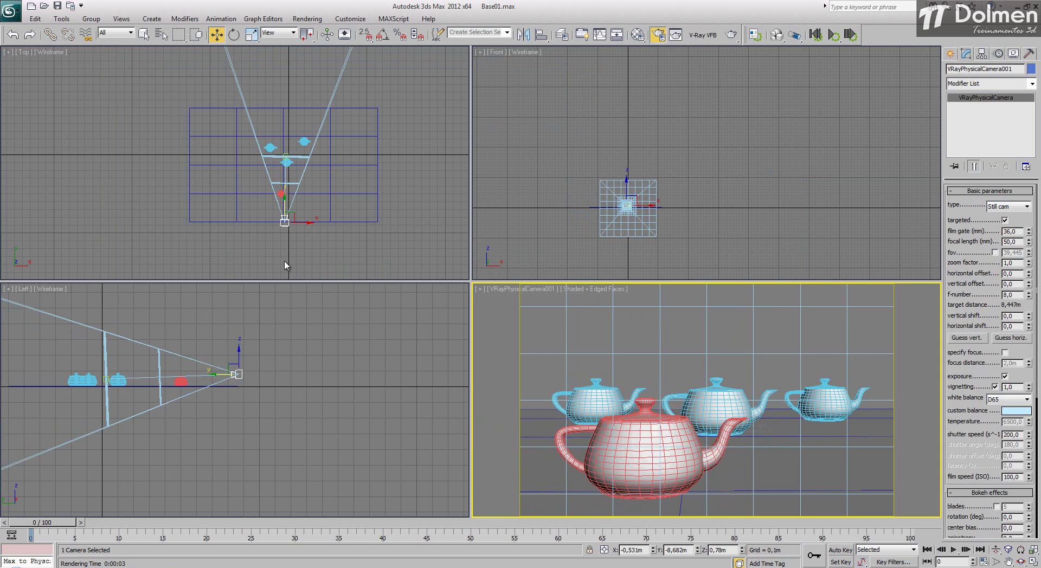
# Review the V-Ray render settings for image sampler, environment, color mapping, irradiance map, light cache and DMC sampler
pyautogui.press('F10')
pyautogui.click(272, 76)
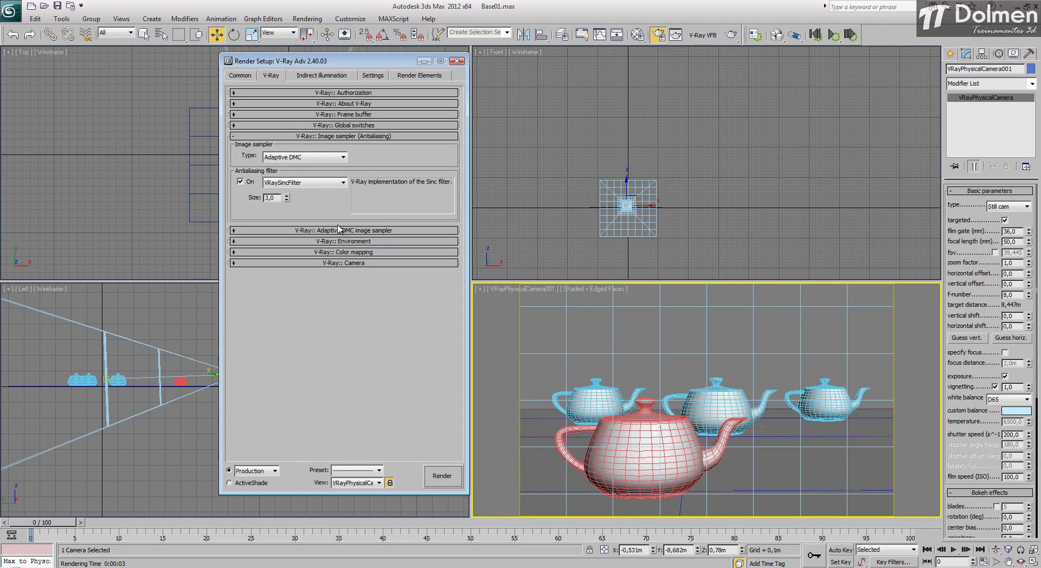
pyautogui.click(360, 230)
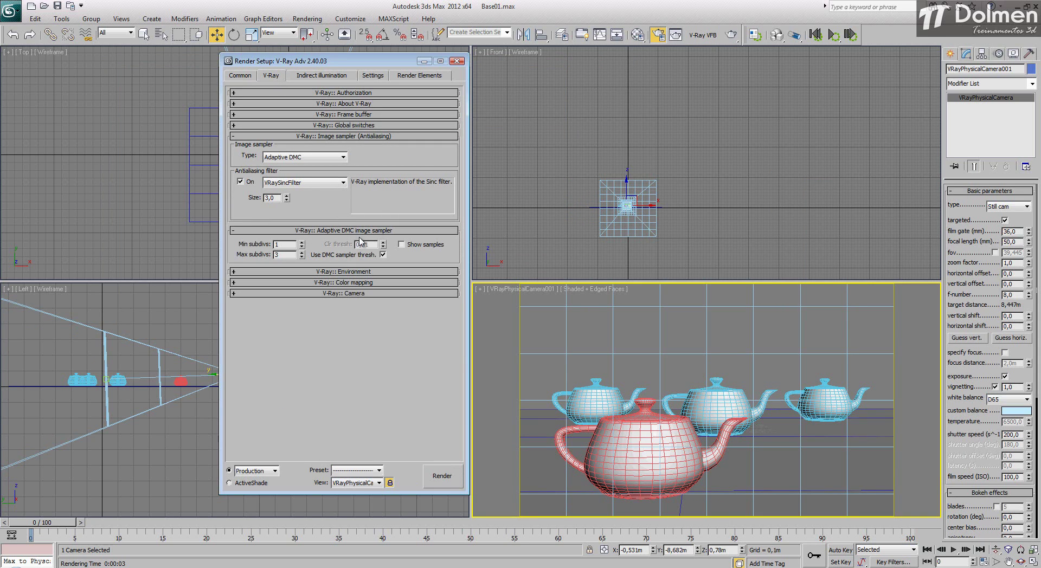
pyautogui.click(333, 272)
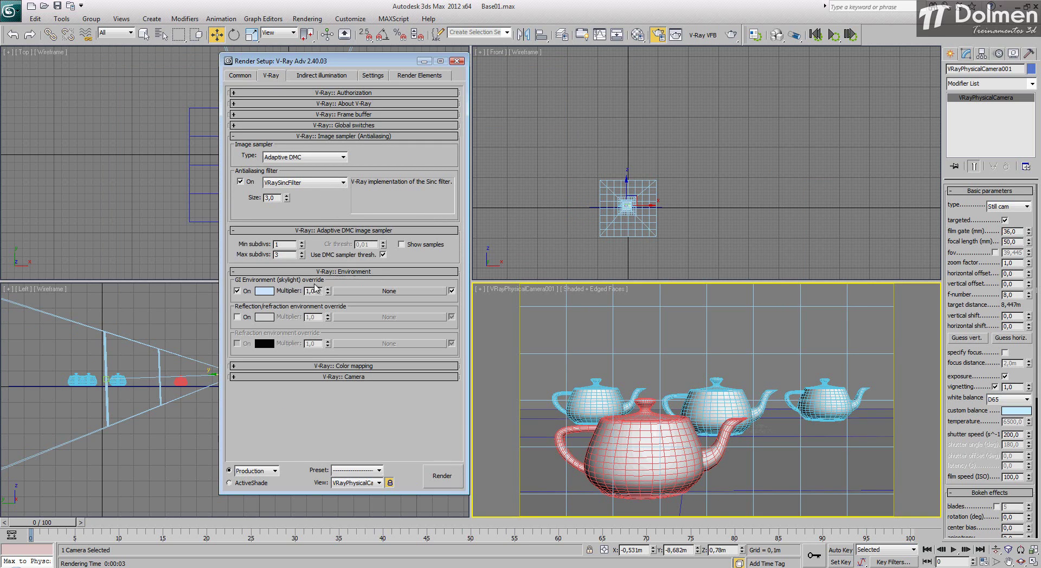
pyautogui.click(361, 366)
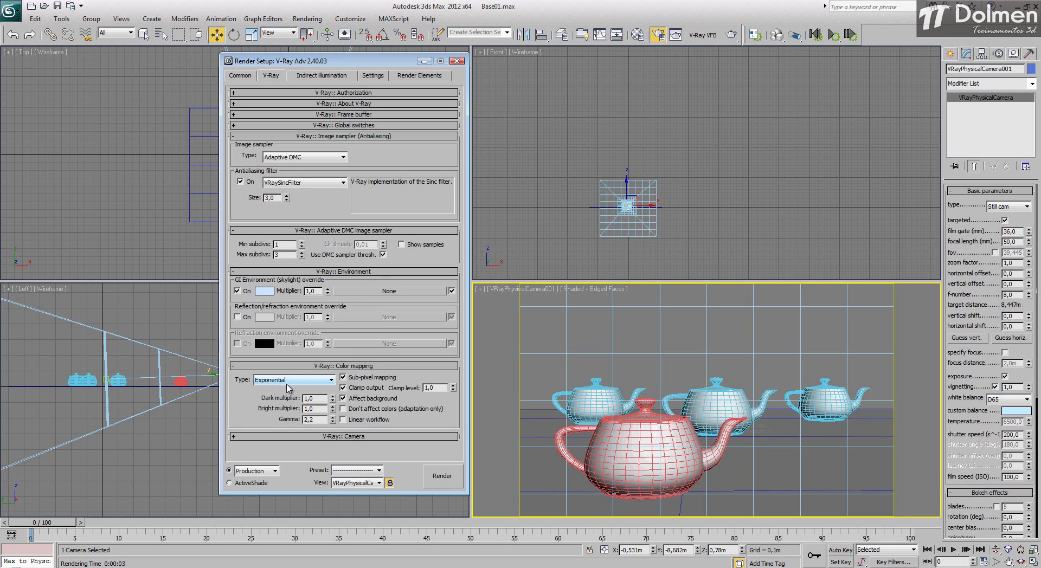
pyautogui.click(341, 76)
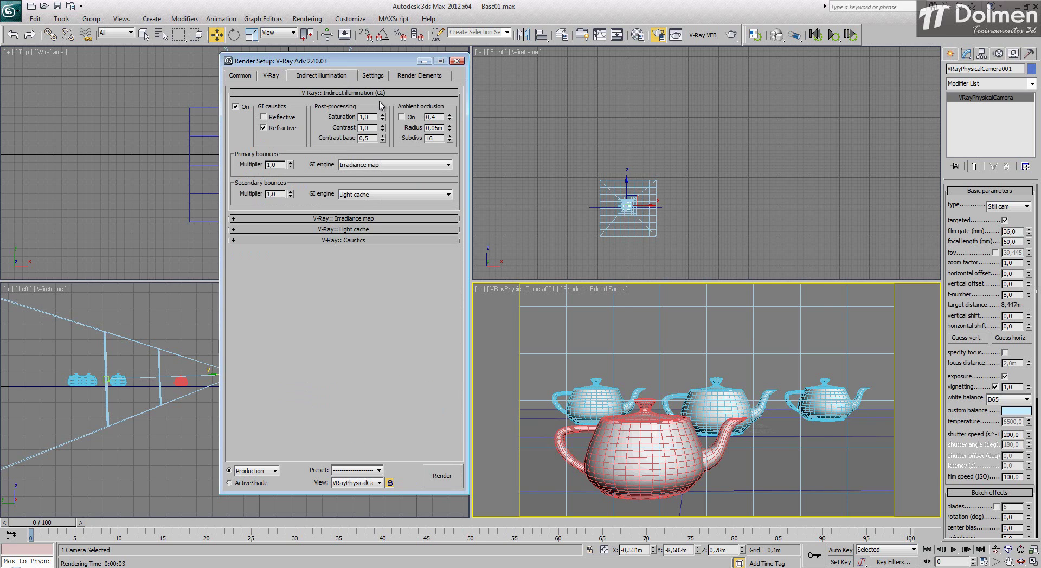
pyautogui.click(336, 219)
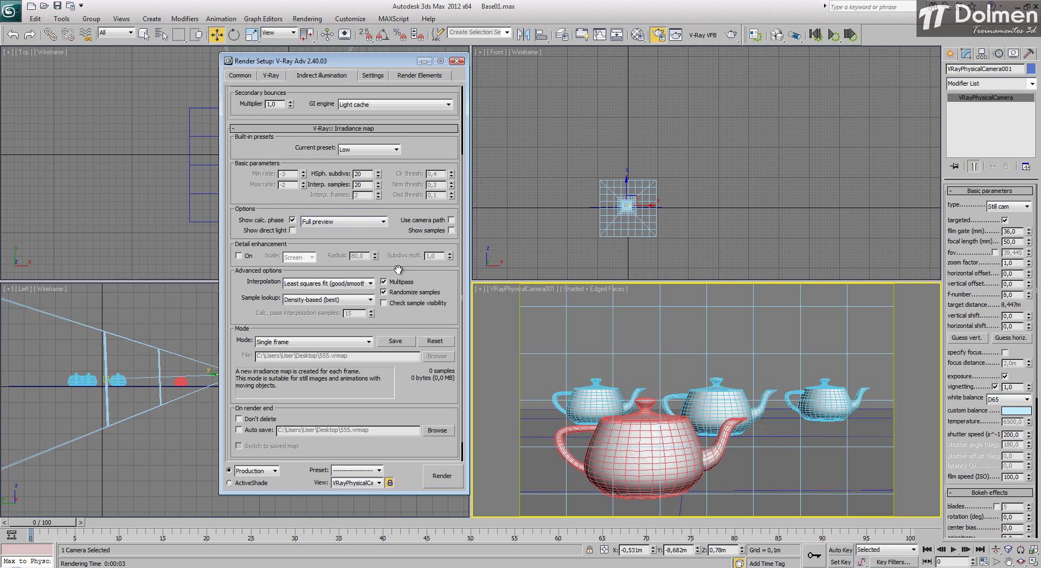
pyautogui.scroll(-2, 400, 267)
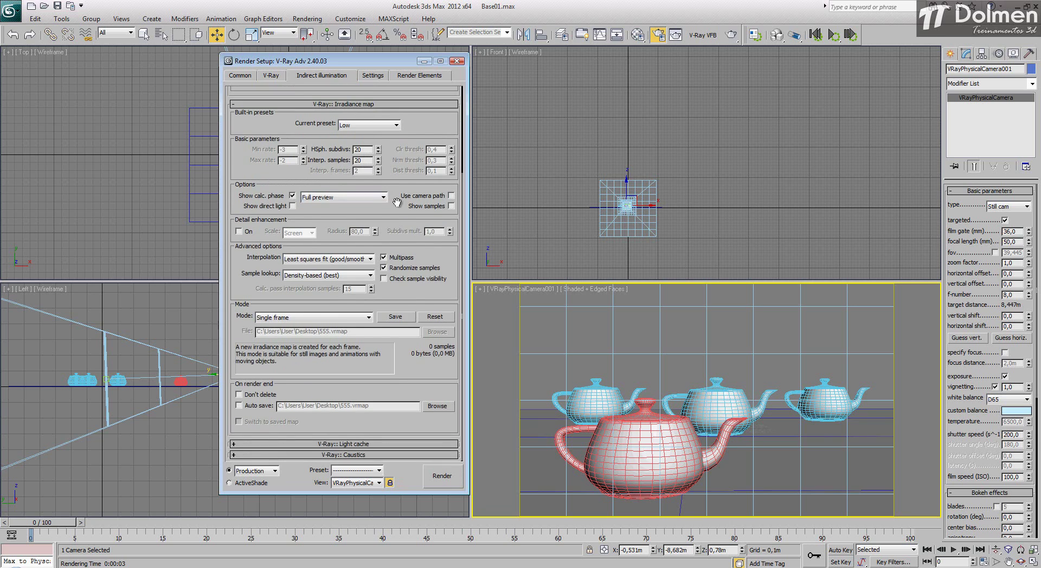
pyautogui.click(362, 445)
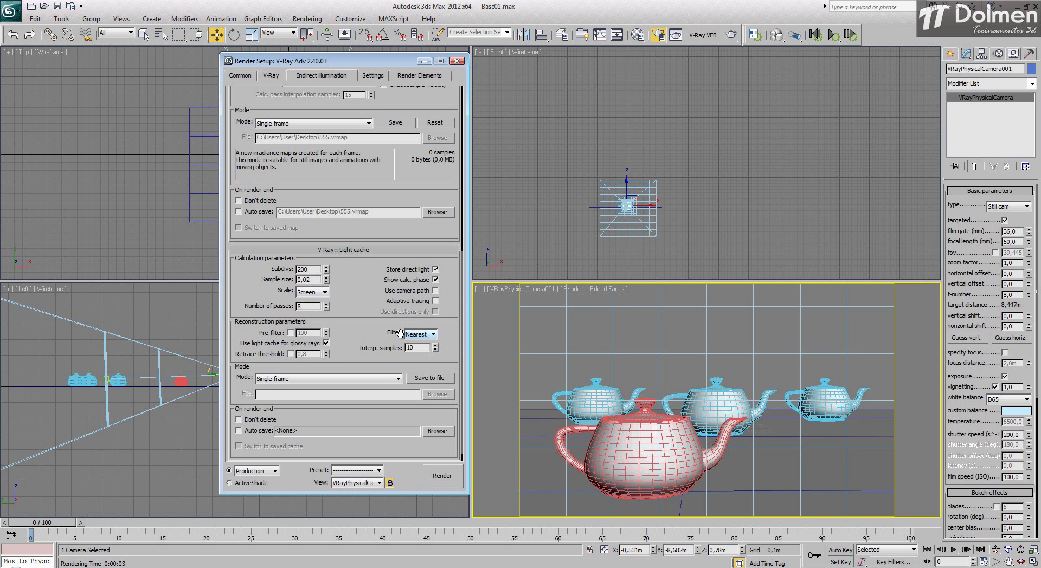
pyautogui.click(375, 76)
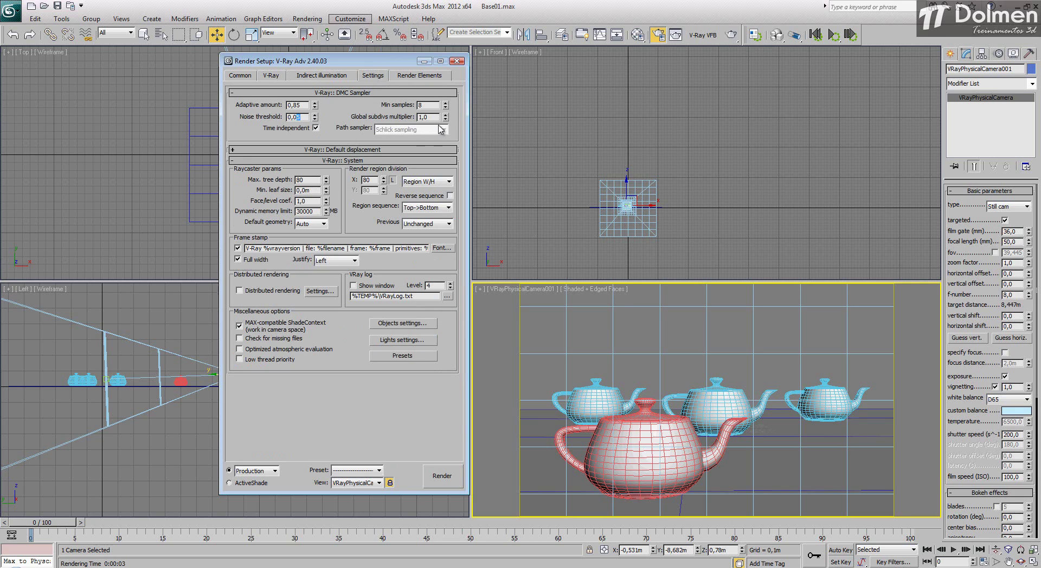
pyautogui.doubleClick(423, 117)
pyautogui.click(457, 60)
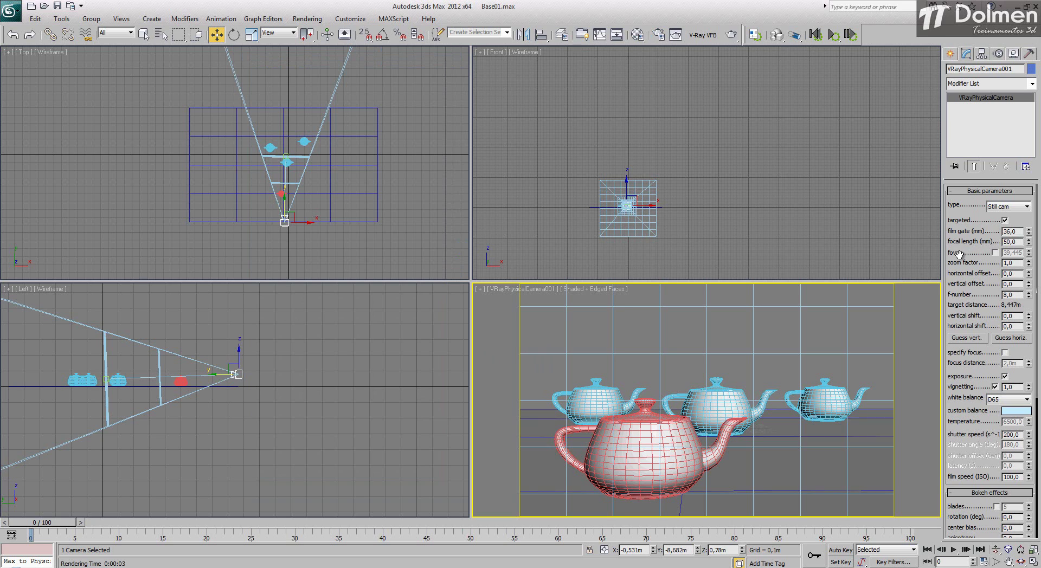
# Try a fov override of 44,445 on the physical camera, switch the override off and restore the focal length to 50 mm
pyautogui.click(994, 253)
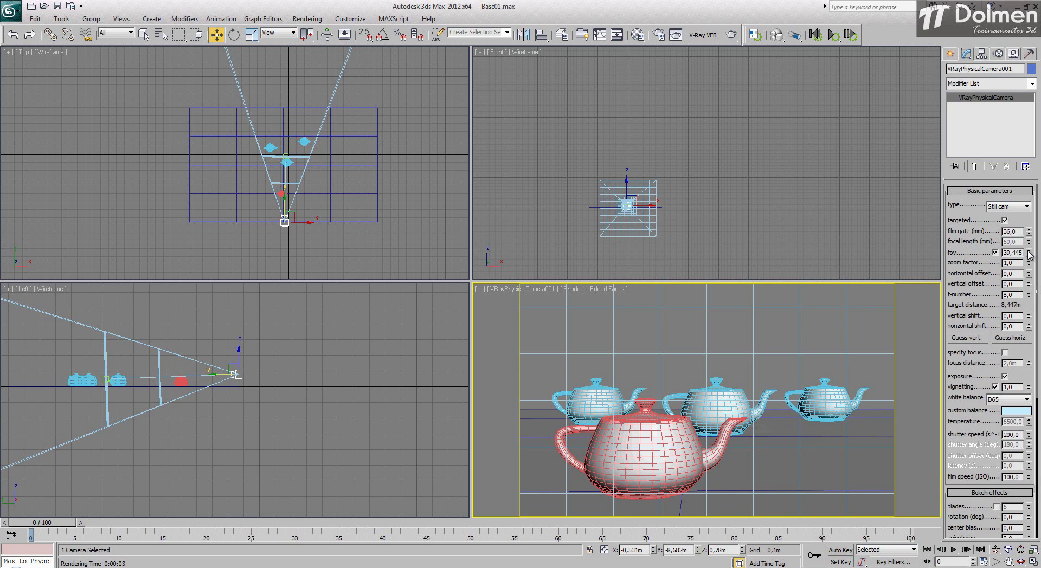
pyautogui.moveTo(1029, 255)
pyautogui.mouseDown()
pyautogui.moveTo(1030, 241)
pyautogui.moveTo(1030, 268)
pyautogui.moveTo(1038, 185)
pyautogui.moveTo(1031, 249)
pyautogui.moveTo(1021, 239)
pyautogui.mouseUp()
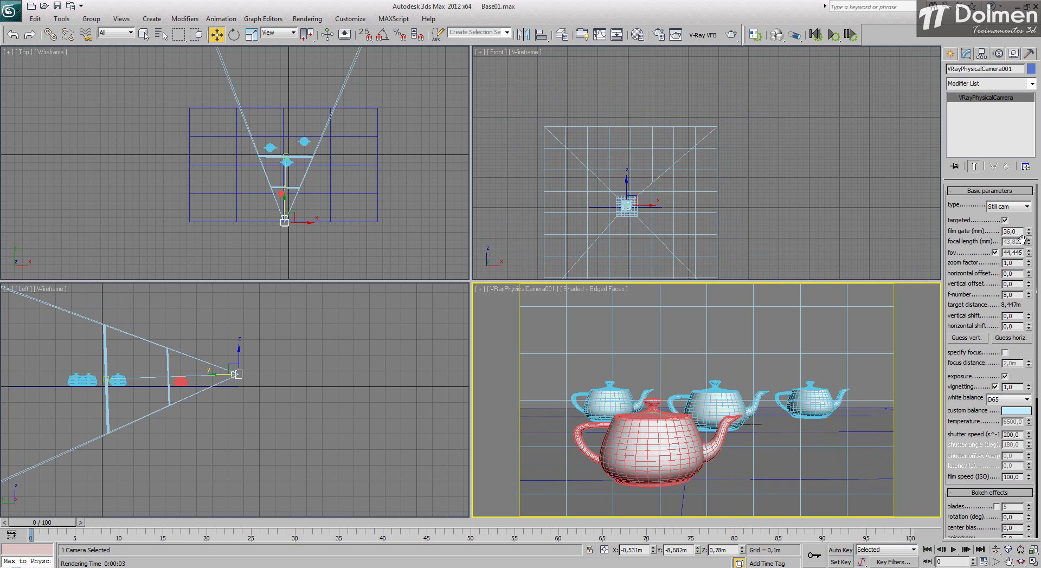
pyautogui.click(994, 252)
pyautogui.doubleClick(1021, 241)
pyautogui.write('50')
pyautogui.press('Return')
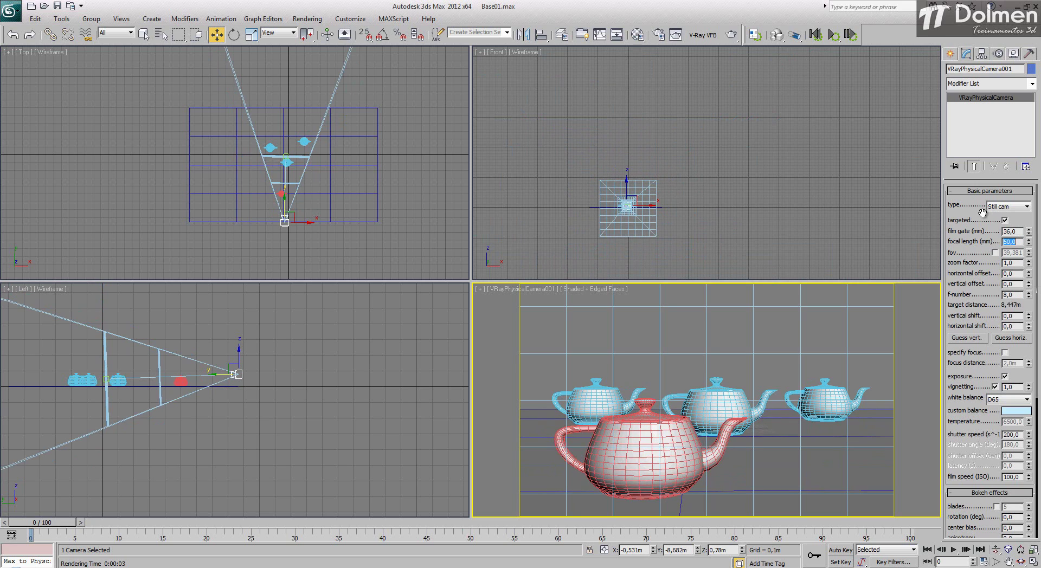
# Vary the camera's zoom factor through about 1,04 and 0,988, and reset it to 1
pyautogui.doubleClick(1021, 230)
pyautogui.doubleClick(1022, 242)
pyautogui.click(1029, 266)
pyautogui.moveTo(1029, 265)
pyautogui.mouseDown()
pyautogui.moveTo(1028, 284)
pyautogui.moveTo(1030, 255)
pyautogui.mouseUp()
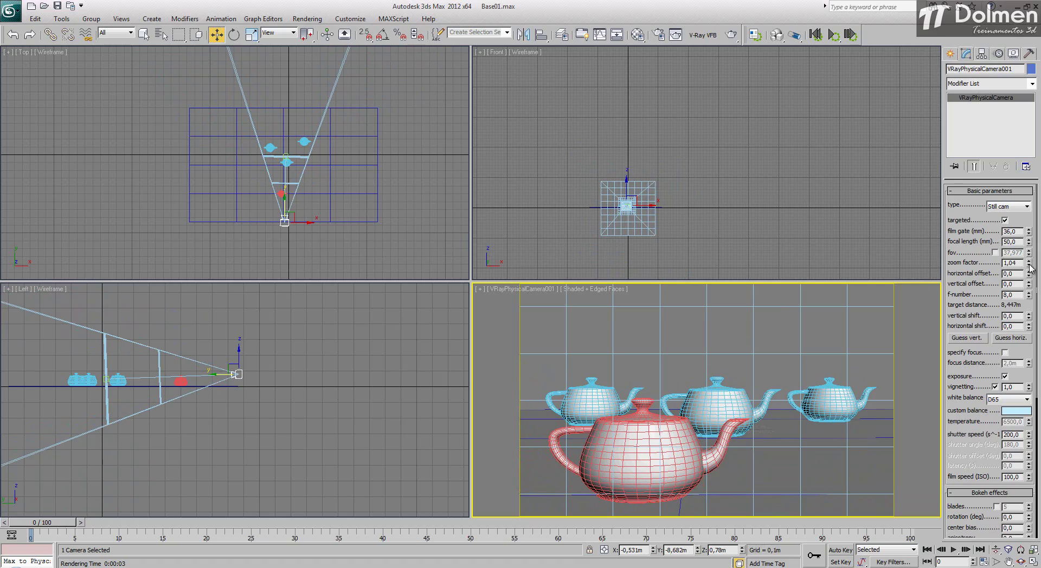
pyautogui.moveTo(1030, 265)
pyautogui.mouseDown()
pyautogui.moveTo(1031, 305)
pyautogui.moveTo(993, 127)
pyautogui.moveTo(1015, 265)
pyautogui.mouseUp()
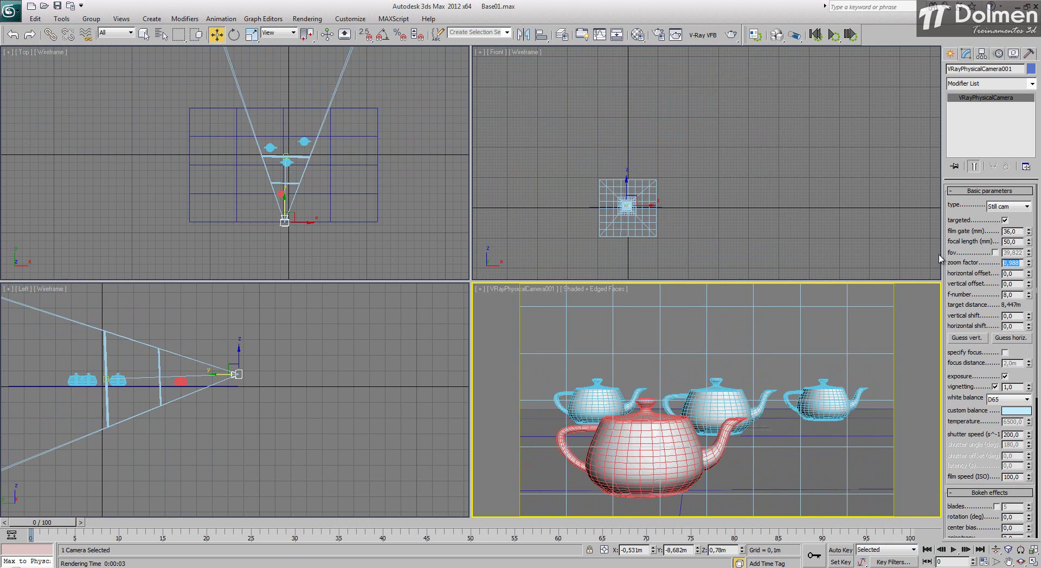
pyautogui.write('1')
pyautogui.press('Return')
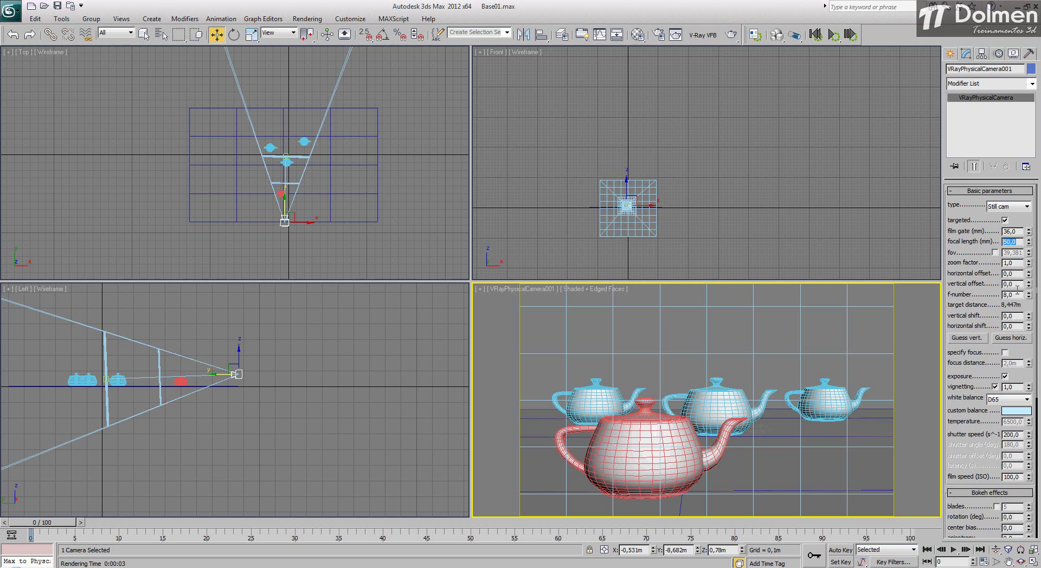
# Try a horizontal offset of 0,5 on the camera, vary it to about -0,01, and reset it to 0
pyautogui.moveTo(1009, 273); pyautogui.dragTo(1014, 273)
pyautogui.write('5')
pyautogui.press('Return')
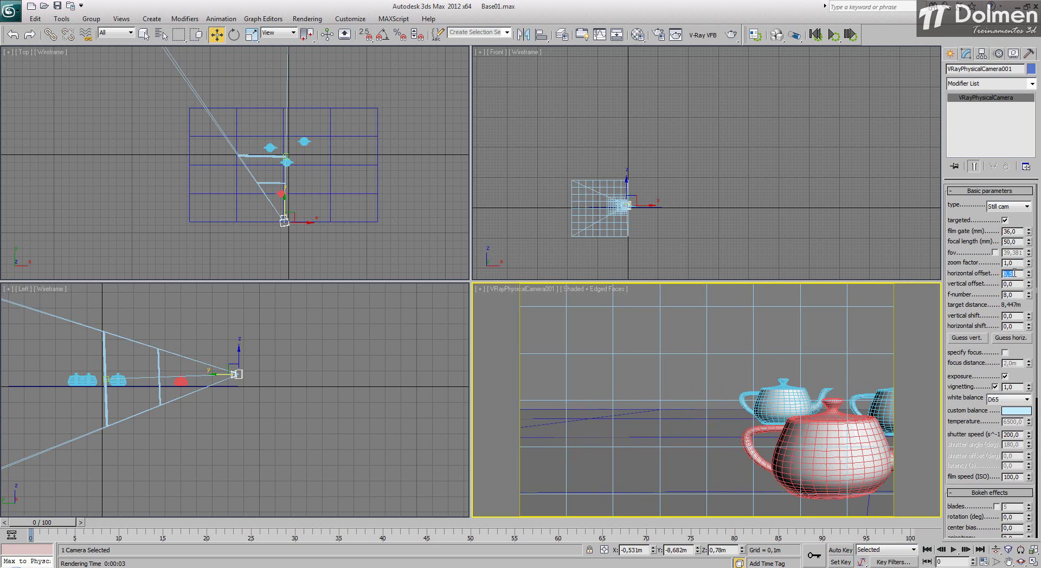
pyautogui.middleClick(307, 156)
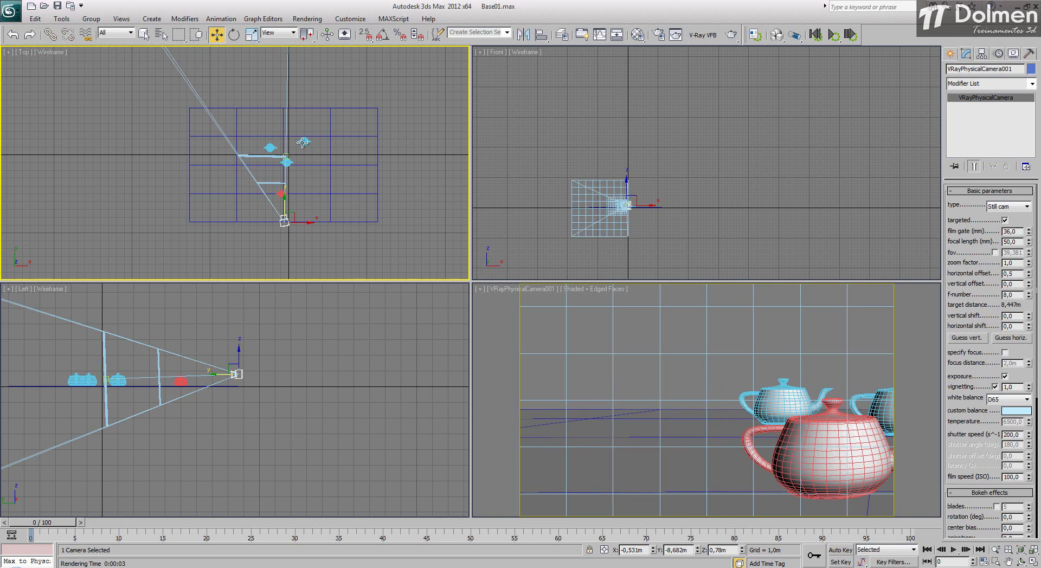
pyautogui.moveTo(313, 148); pyautogui.dragTo(321, 172, button='middle')
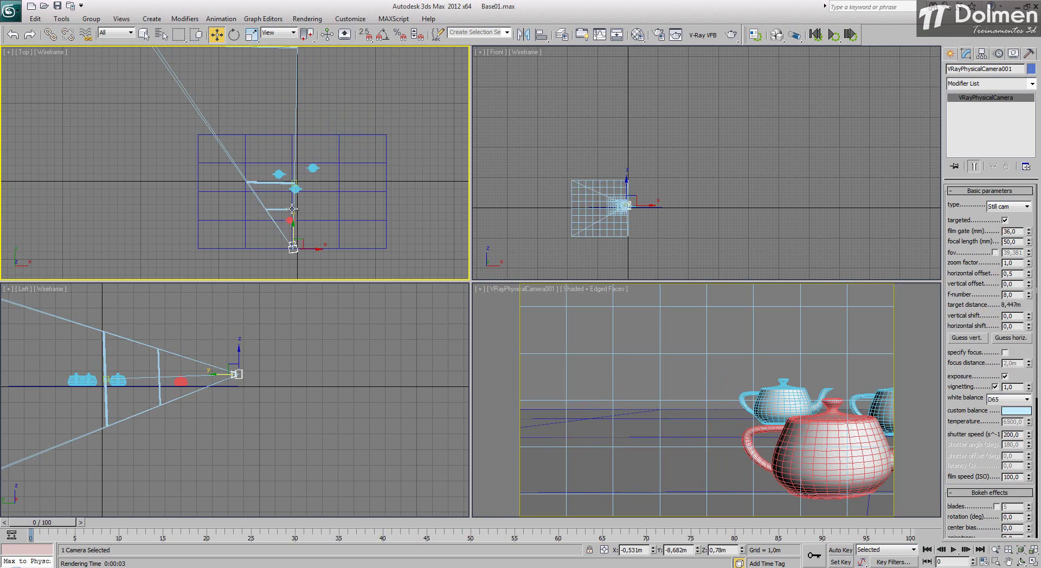
pyautogui.moveTo(1029, 275)
pyautogui.mouseDown()
pyautogui.moveTo(1038, 235)
pyautogui.moveTo(1038, 328)
pyautogui.moveTo(1025, 277)
pyautogui.mouseUp()
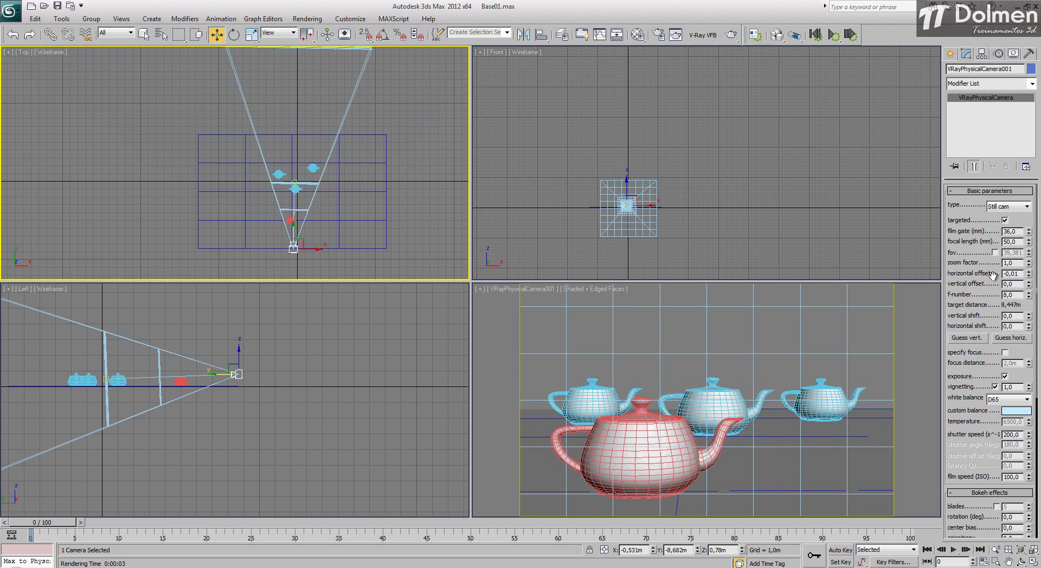
pyautogui.doubleClick(1019, 274)
pyautogui.write('0')
pyautogui.press('Return')
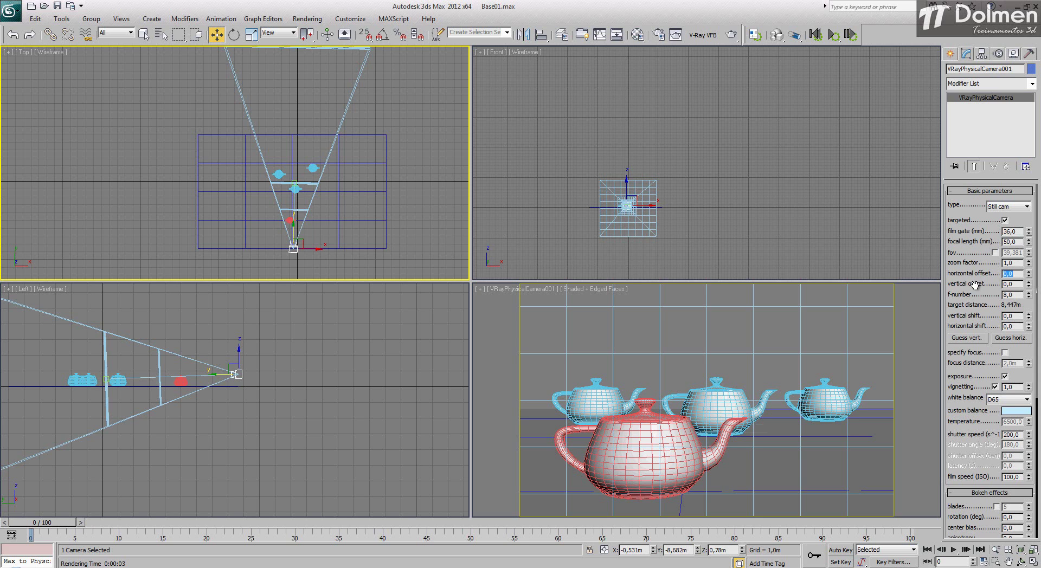
# Vary the camera's vertical offset through about 0,45 and -0,24, and reset it to 0
pyautogui.moveTo(1029, 284); pyautogui.dragTo(1032, 252)
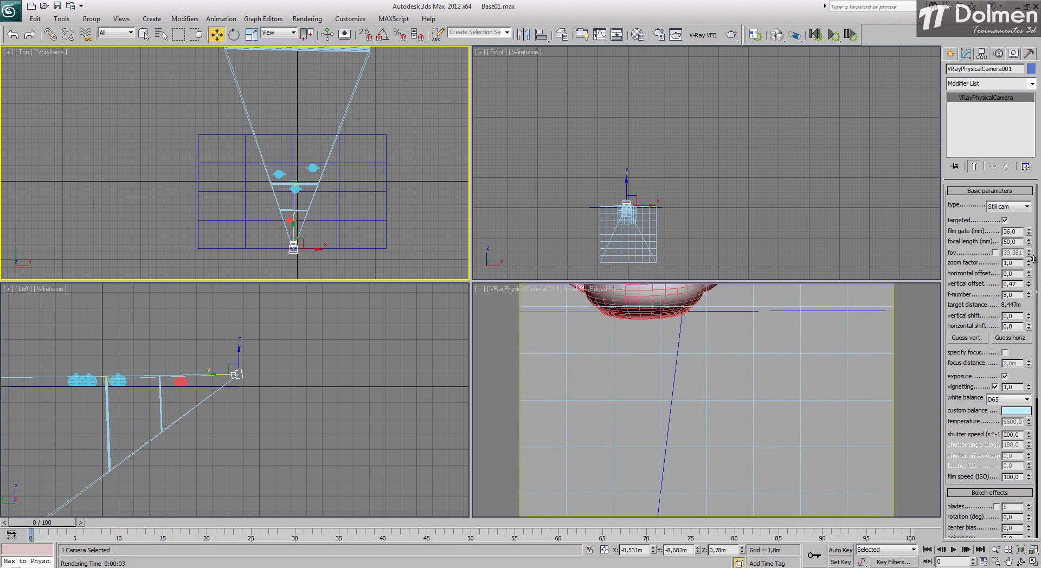
pyautogui.moveTo(280, 367); pyautogui.dragTo(382, 375, button='middle')
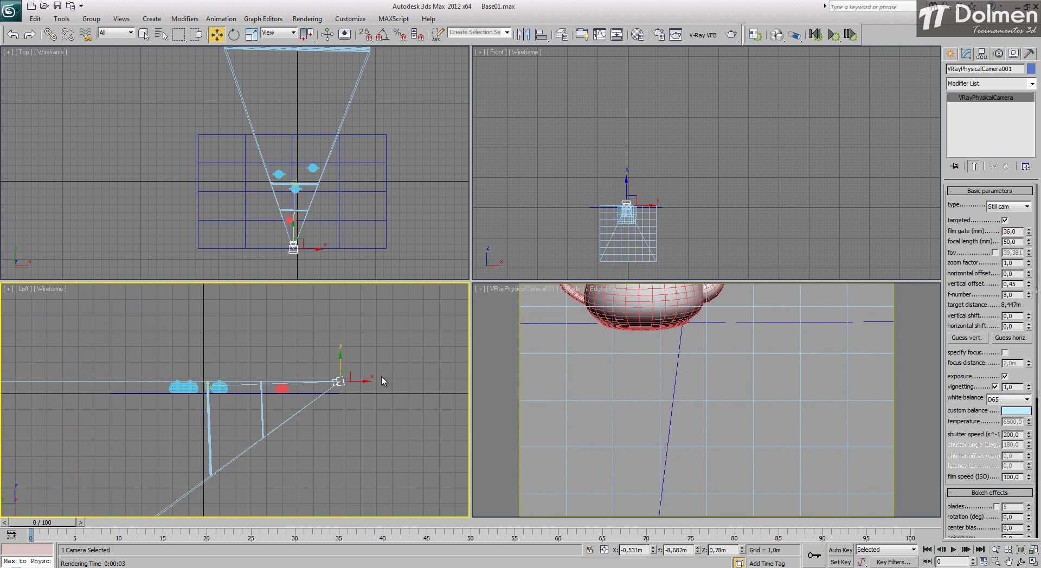
pyautogui.moveTo(1028, 284); pyautogui.dragTo(1030, 321)
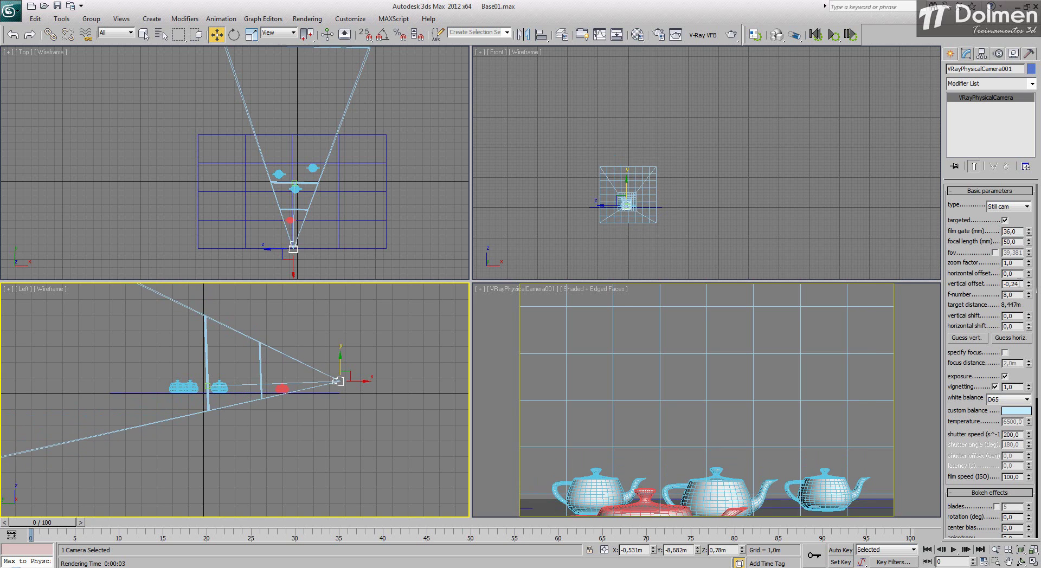
pyautogui.moveTo(1020, 283); pyautogui.dragTo(1004, 284)
pyautogui.write('0')
pyautogui.press('Return')
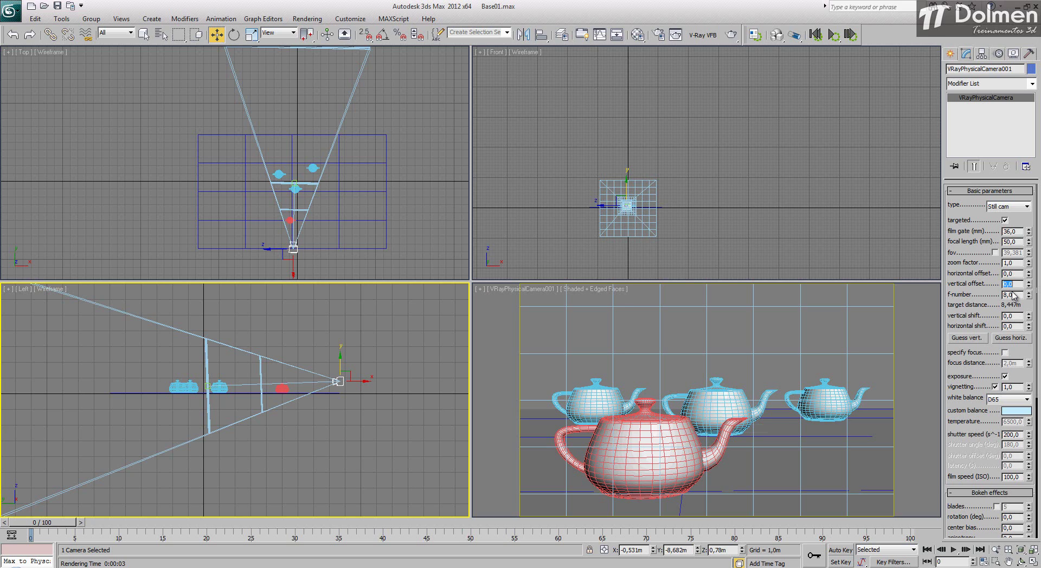
# Test-render the physical camera view of the teapots and set the camera's f-number to 4
pyautogui.rightClick(716, 348)
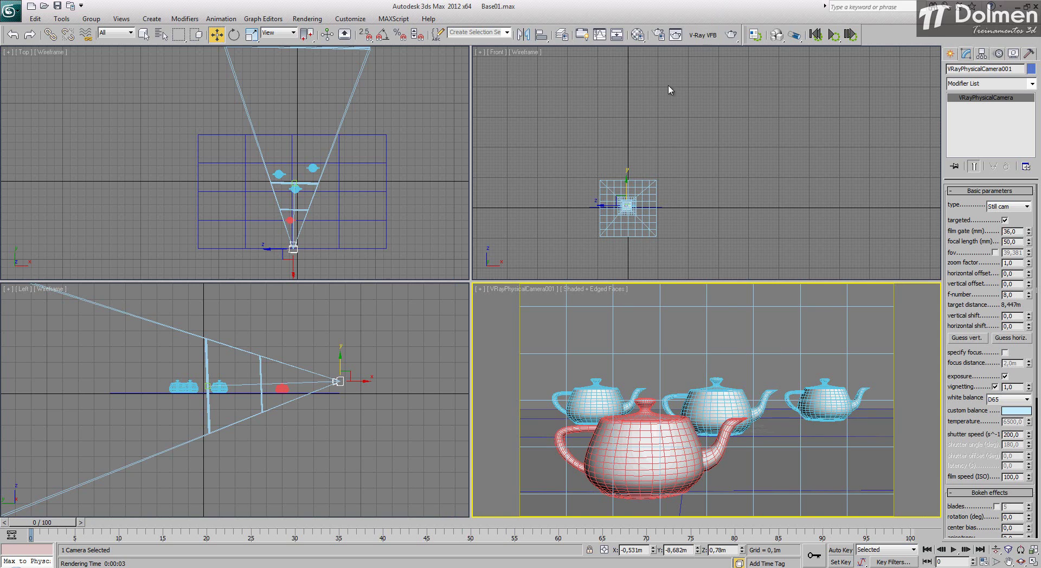
pyautogui.click(732, 34)
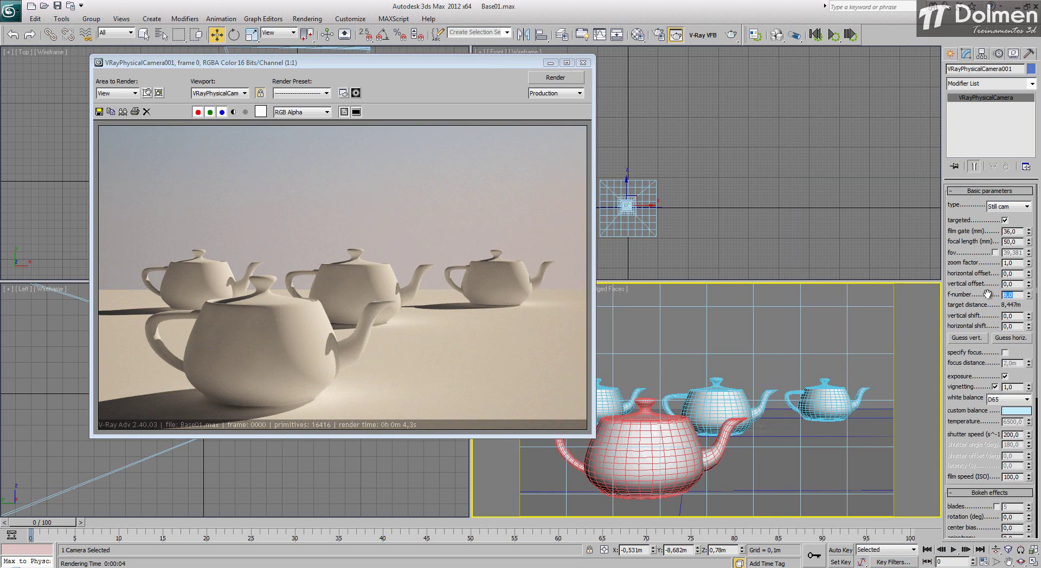
pyautogui.write('4')
pyautogui.press('Return')
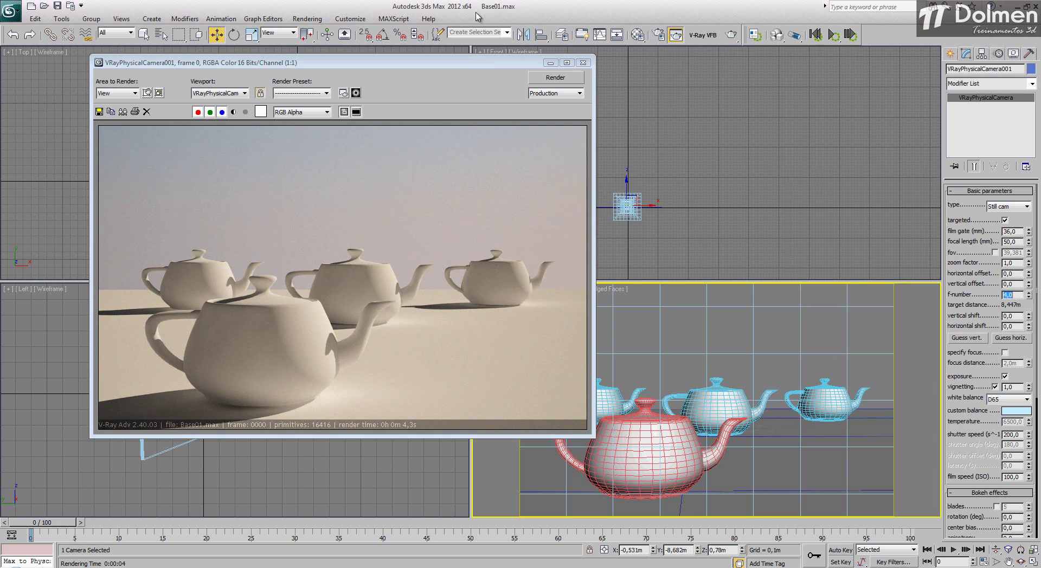
# Shift the rendered frame clear of the Top and Left views and adjust the f-number to 4,04
pyautogui.moveTo(459, 65); pyautogui.dragTo(829, 60)
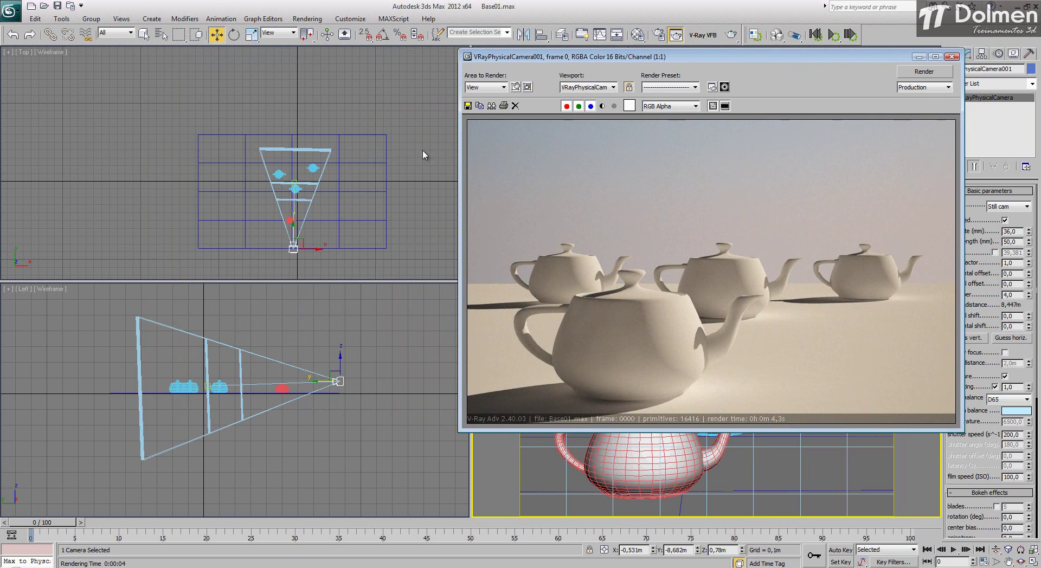
pyautogui.doubleClick(1013, 294)
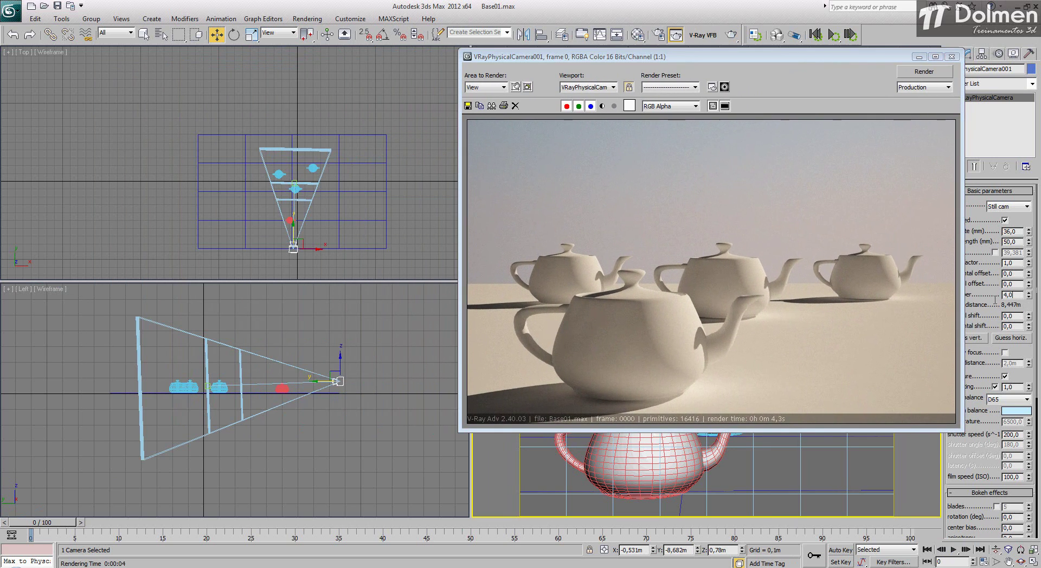
pyautogui.write('3')
pyautogui.press('Return')
# Move the camera target along Y to the red teapot, for a target distance of 3,676 m, and reselect the camera to inspect its focus planes
pyautogui.scroll(3, 301, 189)
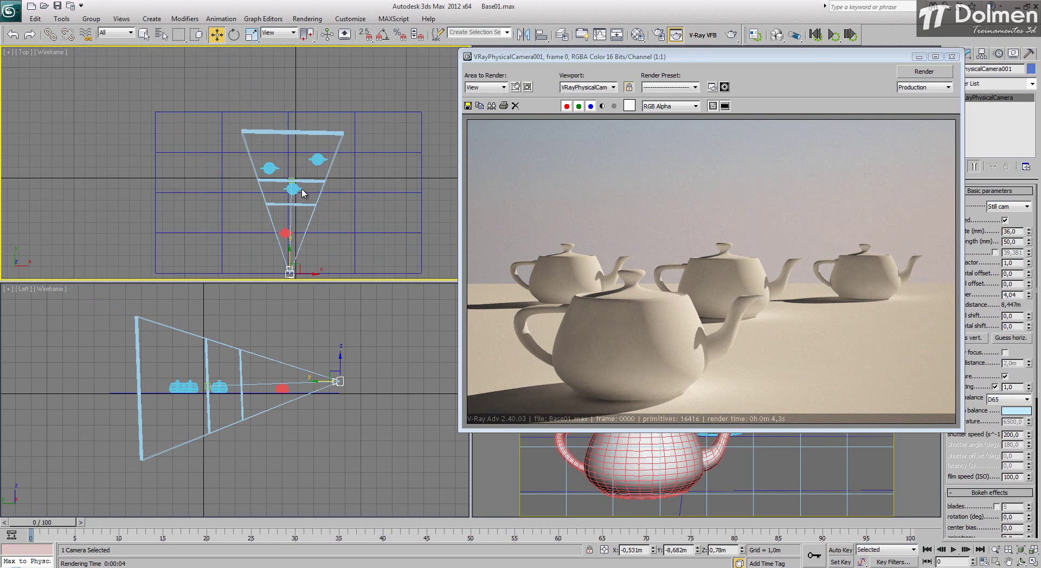
pyautogui.moveTo(301, 187); pyautogui.dragTo(286, 141, button='middle')
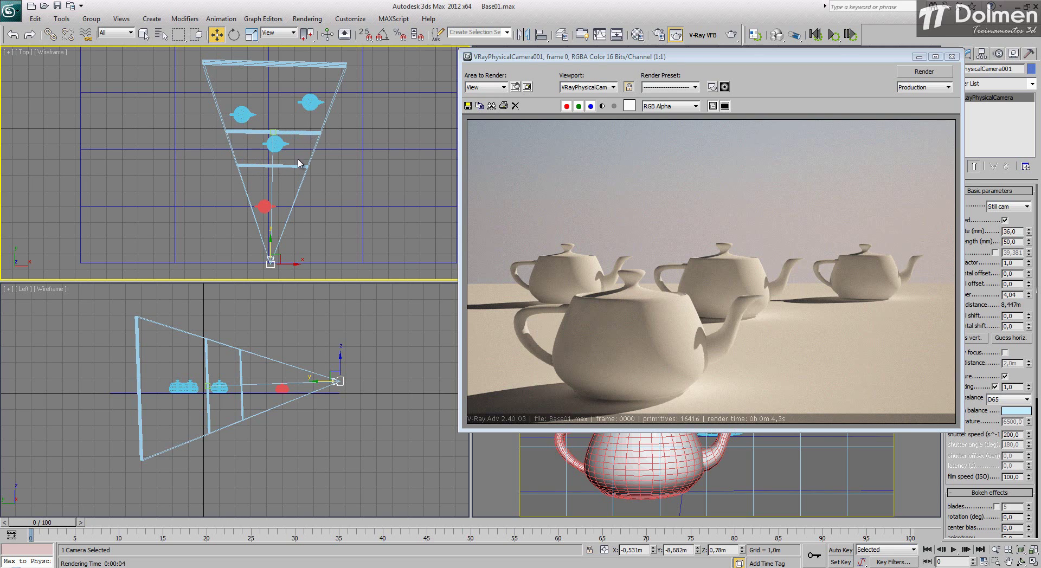
pyautogui.click(273, 130)
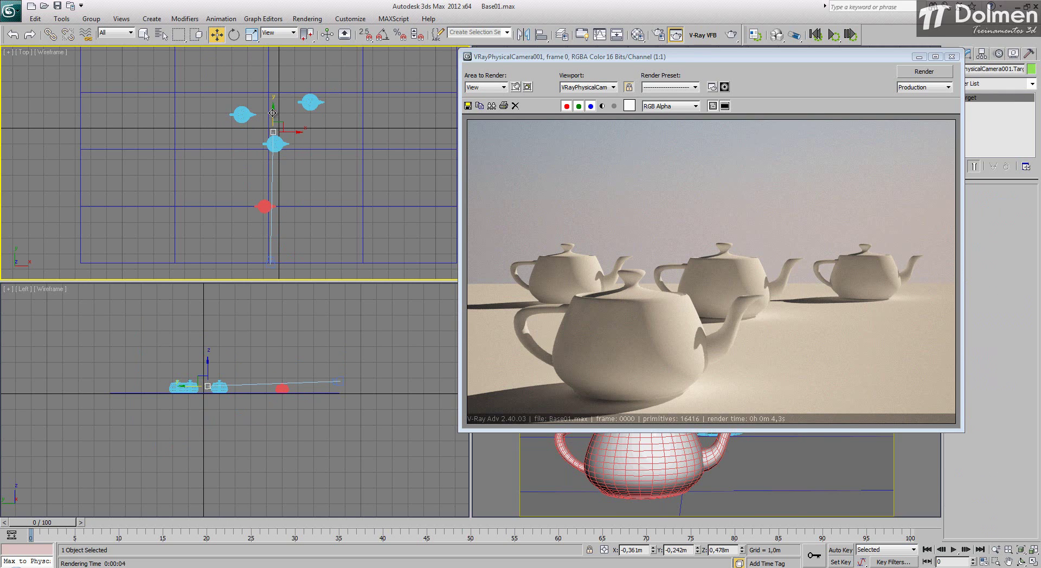
pyautogui.moveTo(273, 119); pyautogui.dragTo(274, 195)
pyautogui.click(271, 264)
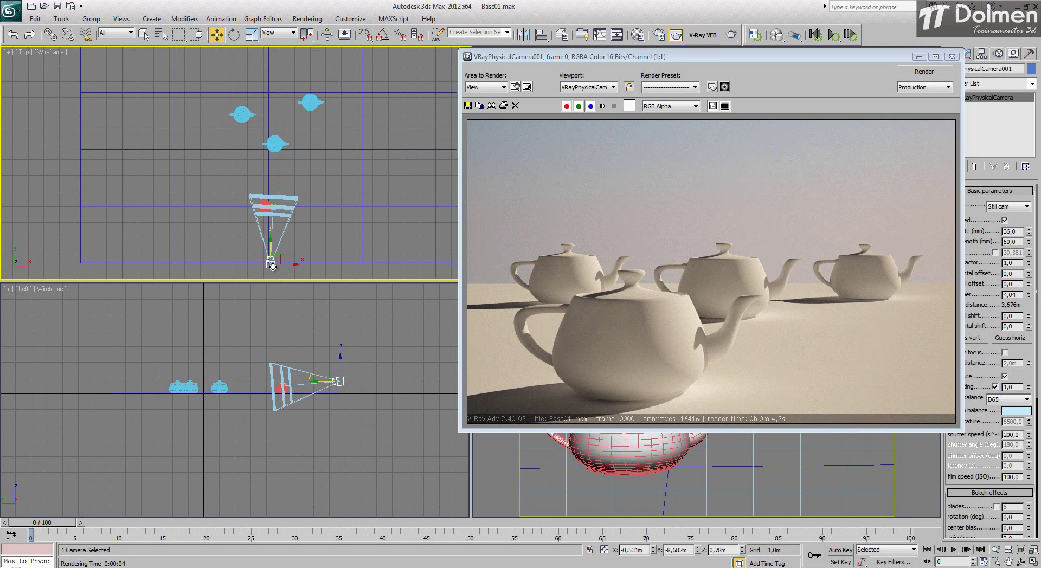
pyautogui.scroll(5, 266, 222)
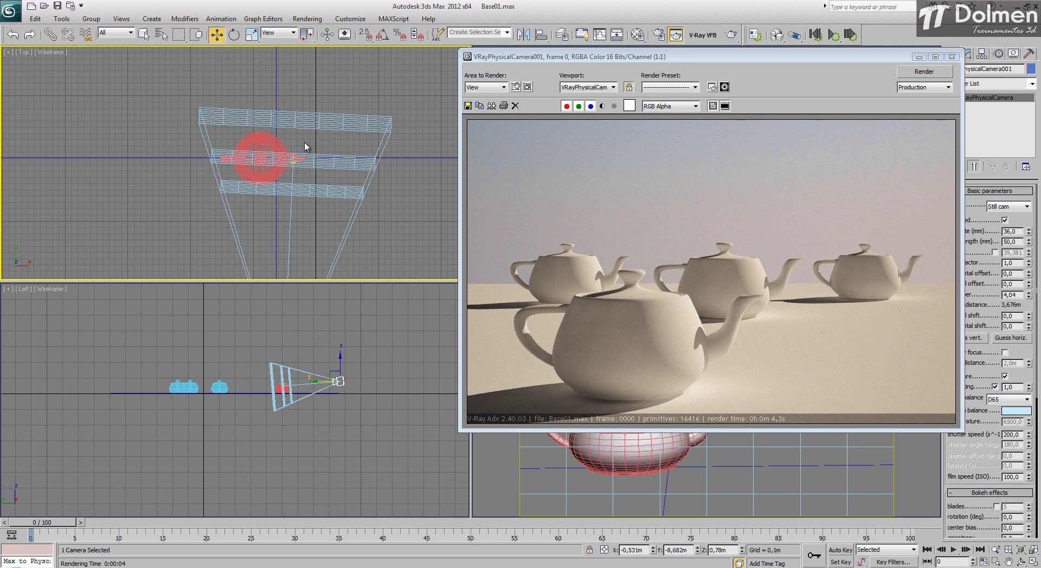
# Move the camera target along Y to the middle teapot, for a target distance of 7,633 m, and reselect the camera
pyautogui.scroll(-5, 296, 165)
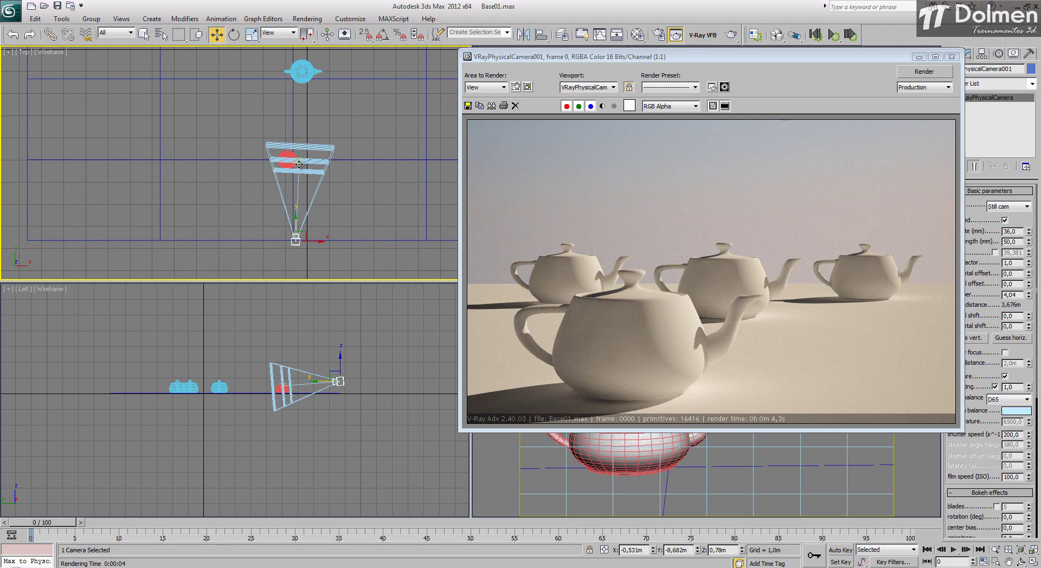
pyautogui.click(299, 165)
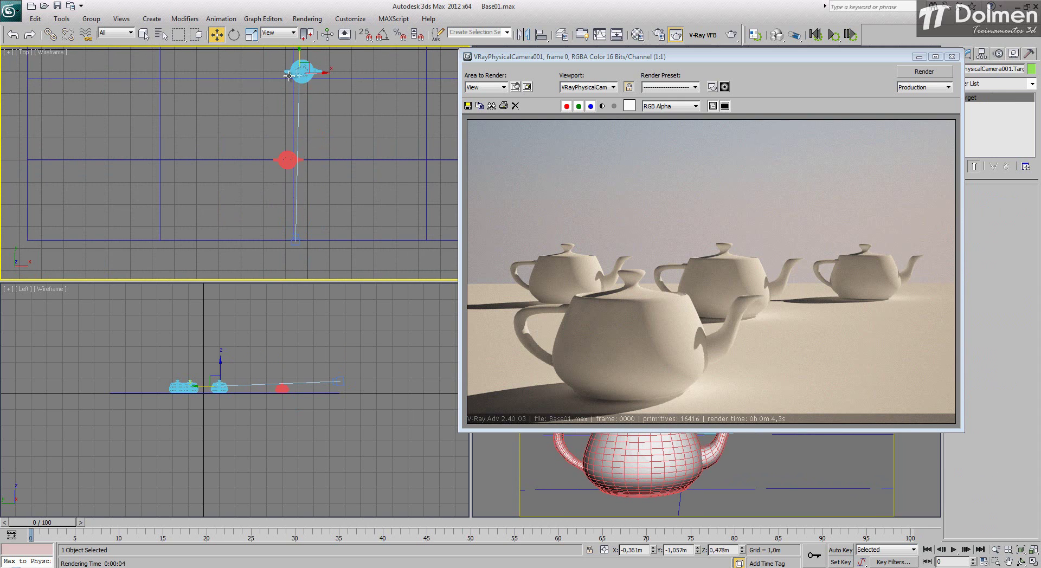
pyautogui.click(298, 228)
pyautogui.scroll(-3, 298, 227)
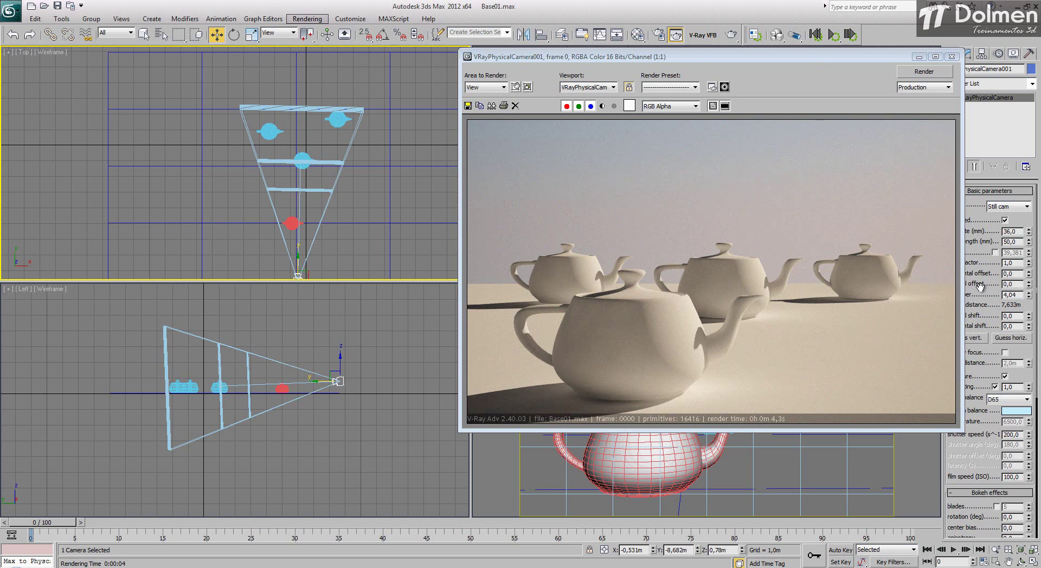
# Vary the camera's f-number through 1,454, 5,934 and 2,374 to compare the spread of the focus planes
pyautogui.moveTo(1024, 293); pyautogui.dragTo(1029, 330)
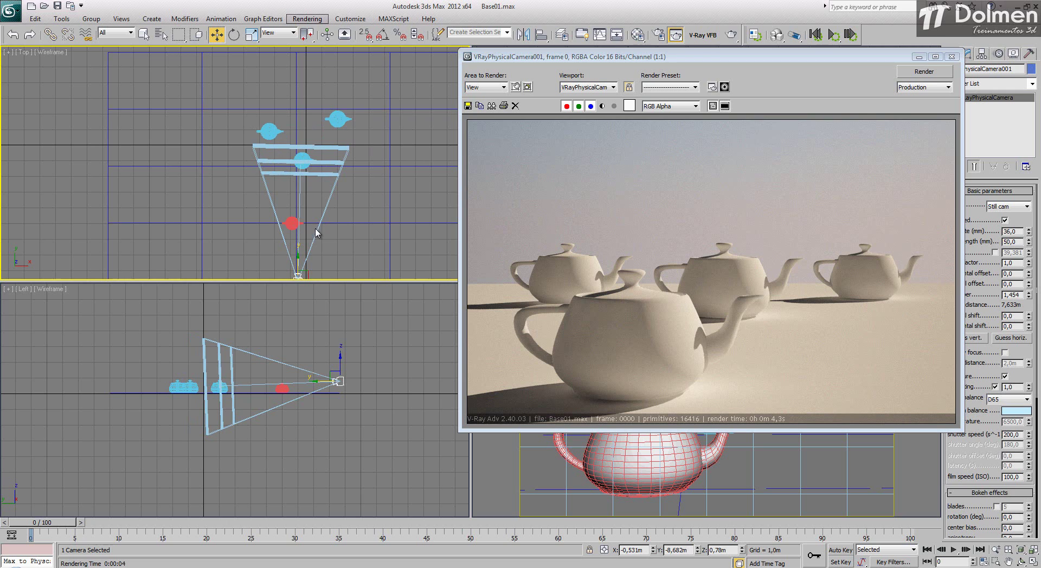
pyautogui.moveTo(1028, 295); pyautogui.dragTo(1023, 128)
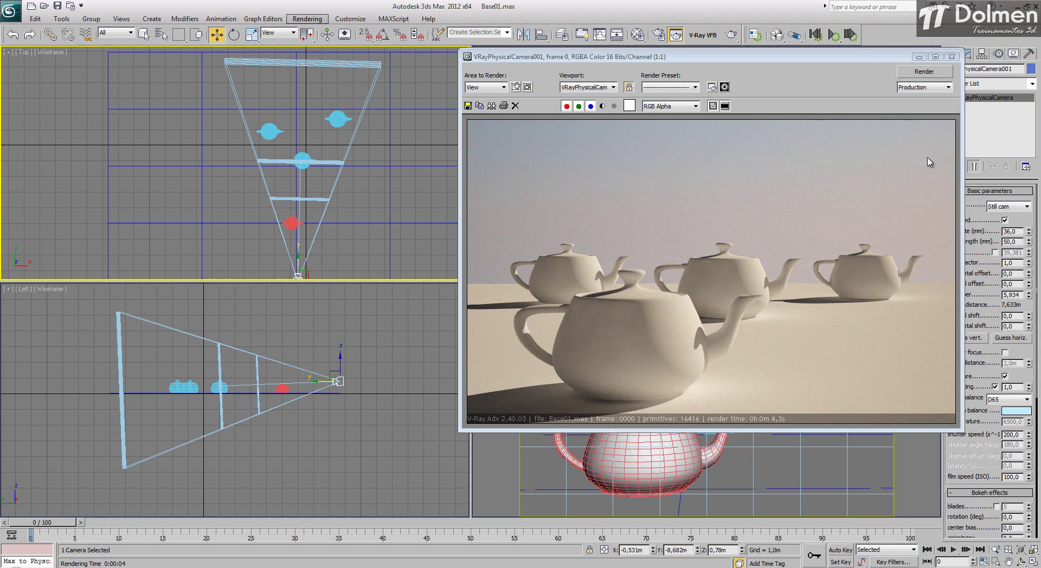
pyautogui.moveTo(872, 58); pyautogui.dragTo(782, 62)
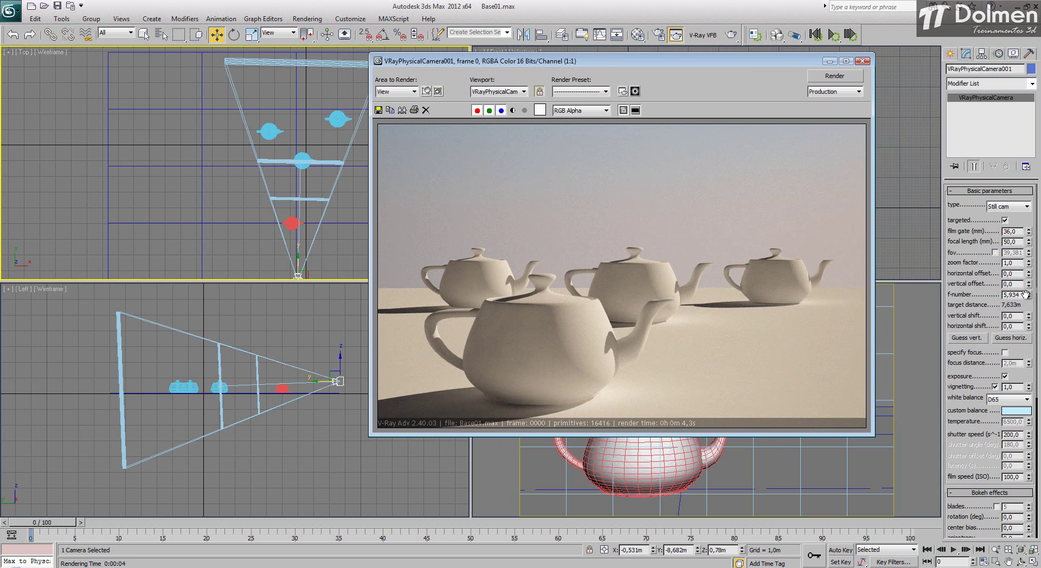
pyautogui.moveTo(1029, 295); pyautogui.dragTo(1014, 329)
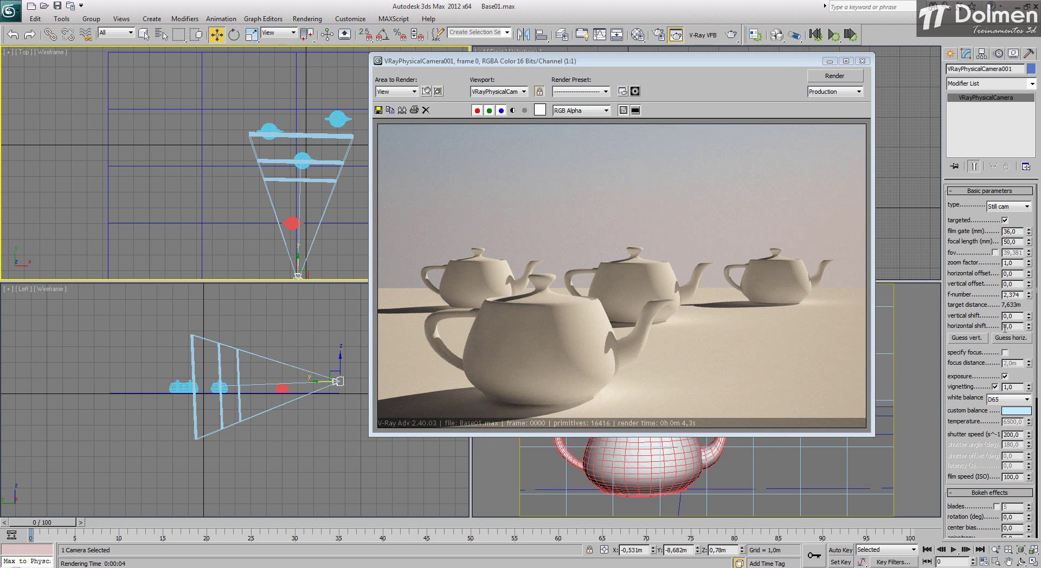
# Set the camera's f-number to 4 and test-render the physical camera view
pyautogui.moveTo(1019, 294); pyautogui.dragTo(980, 295)
pyautogui.write('4')
pyautogui.press('Return')
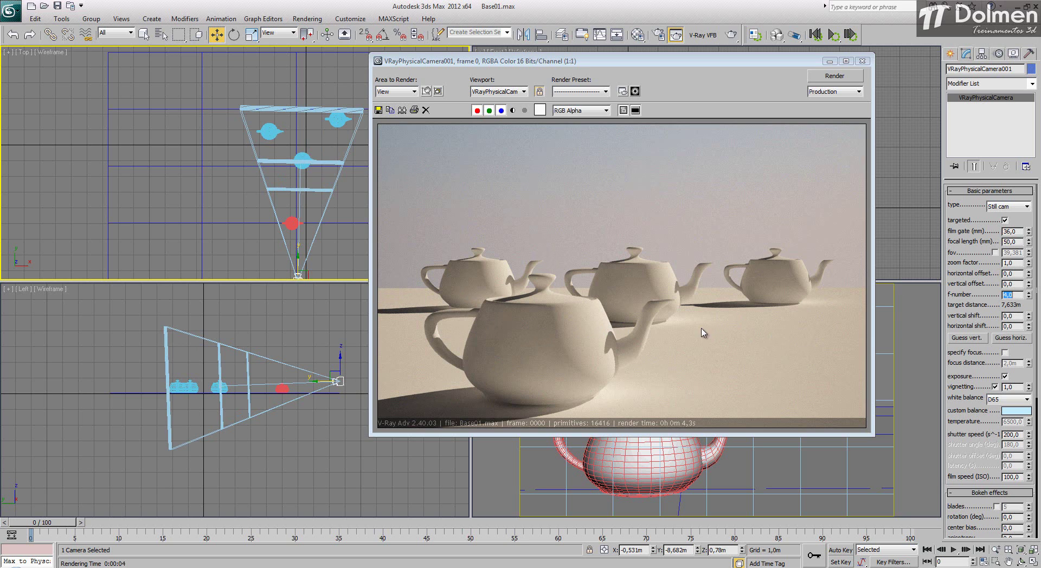
pyautogui.click(826, 80)
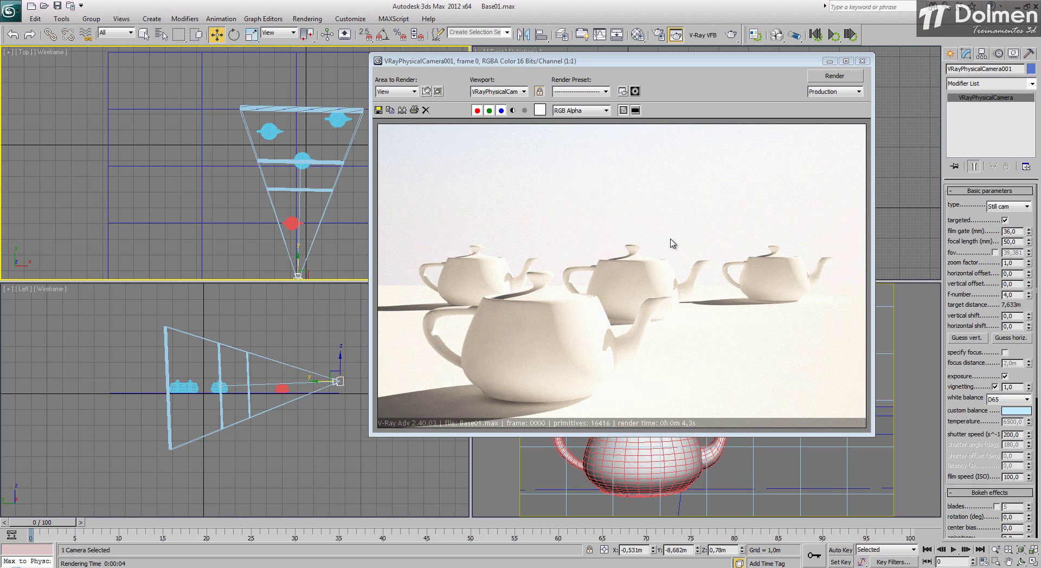
# Set the camera's f-number to 16 and test-render the view to compare the exposure
pyautogui.doubleClick(1017, 296)
pyautogui.write('16')
pyautogui.press('Return')
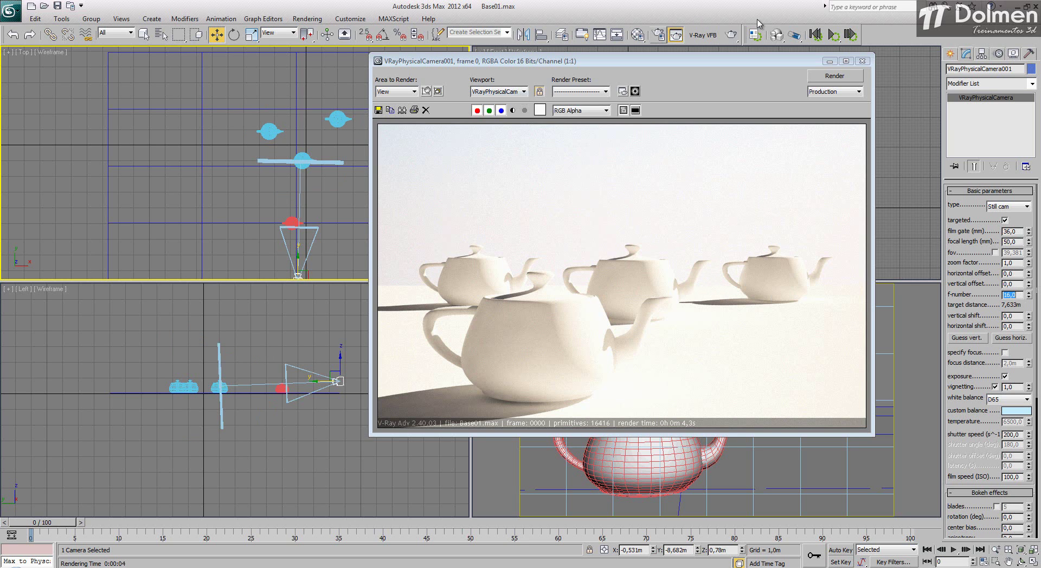
pyautogui.click(850, 77)
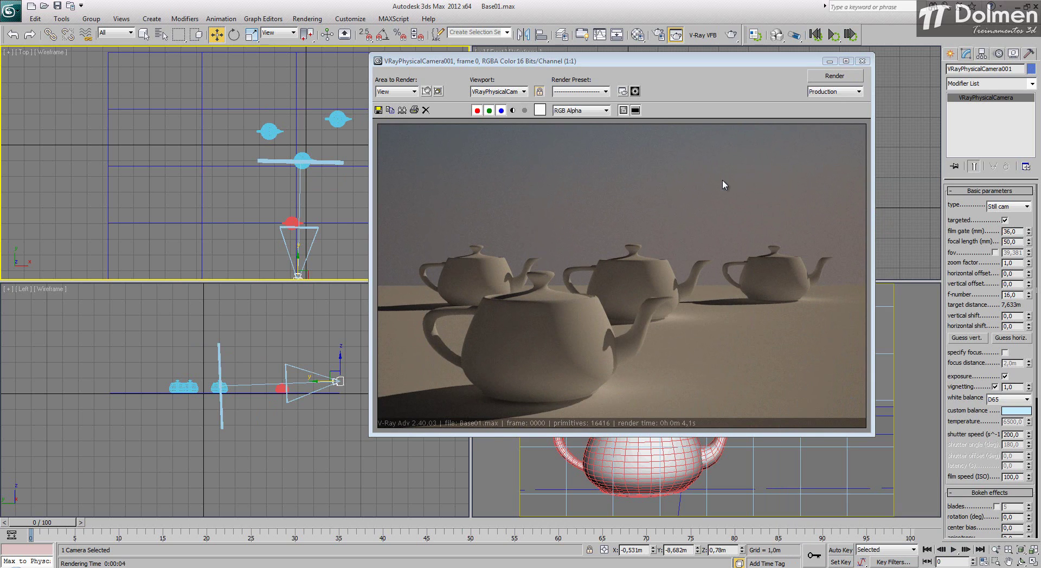
# Close the rendered frame and set the camera's f-number back to 4
pyautogui.click(864, 61)
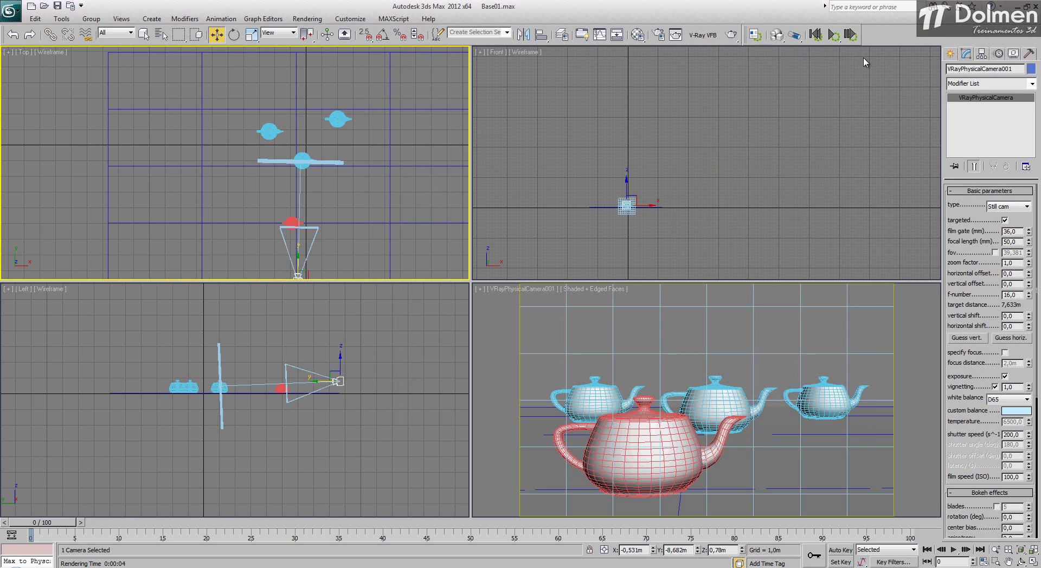
pyautogui.doubleClick(1012, 295)
pyautogui.write('4')
pyautogui.press('Return')
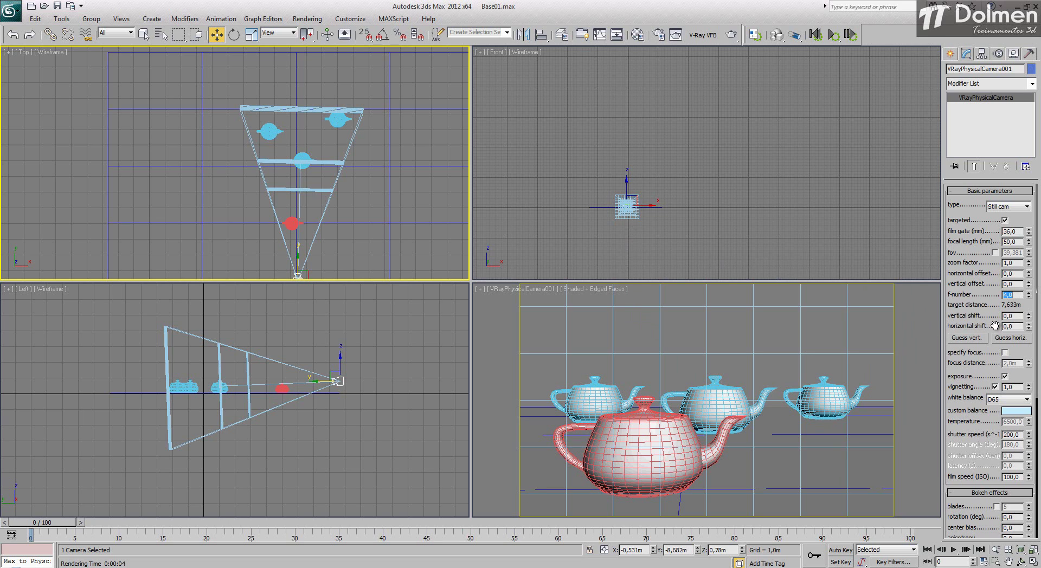
# Create a thin, tall box about 4,188 m long and 0,173 m wide beside the teapots and move it along X toward the middle teapot
pyautogui.click(1016, 326)
pyautogui.click(1012, 316)
pyautogui.click(949, 53)
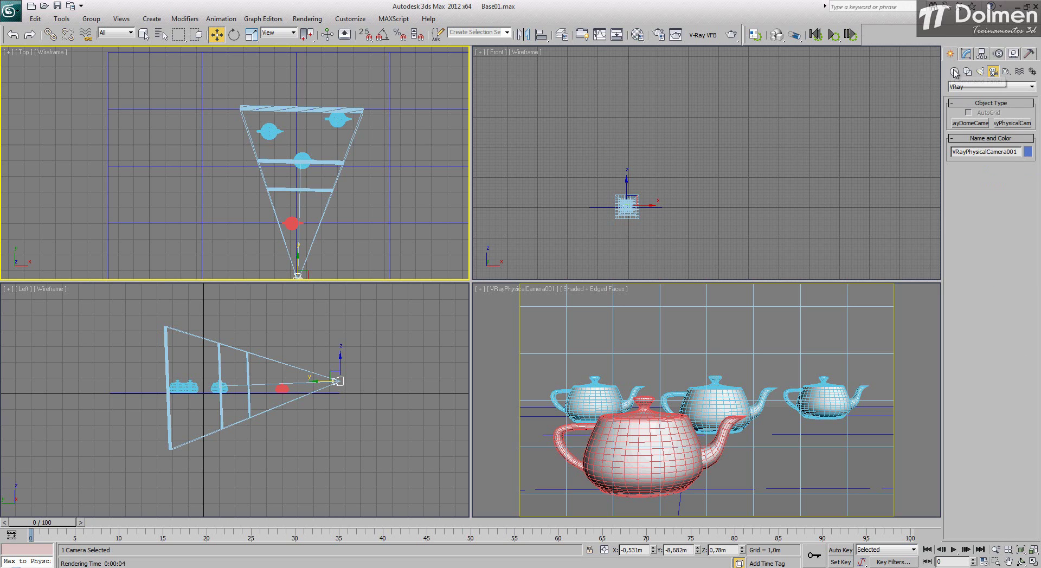
pyautogui.click(954, 71)
pyautogui.click(970, 124)
pyautogui.moveTo(336, 141); pyautogui.dragTo(333, 206)
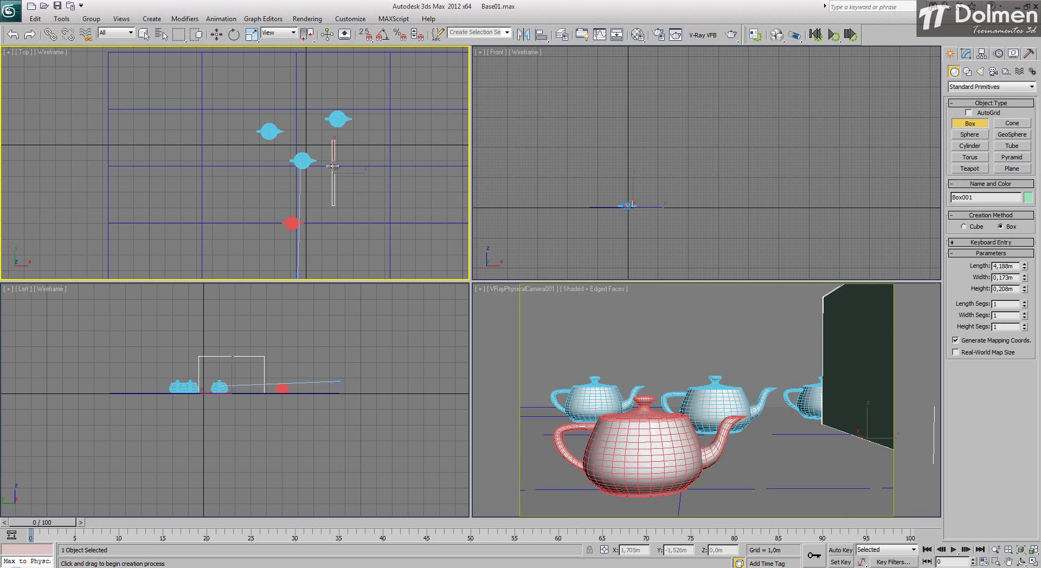
pyautogui.click(328, 163)
pyautogui.press('w')
pyautogui.moveTo(307, 233); pyautogui.dragTo(304, 191, button='middle')
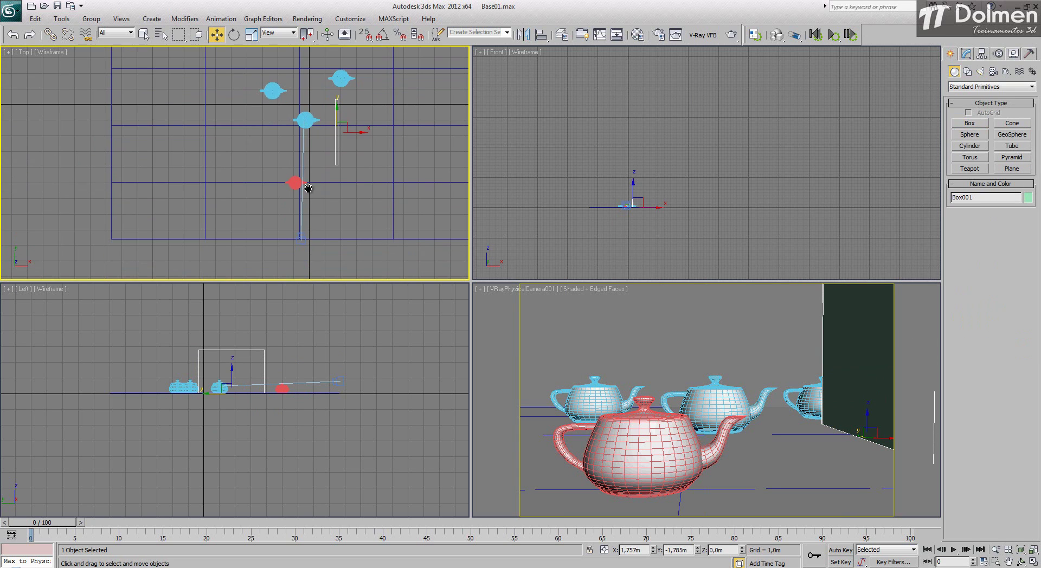
pyautogui.moveTo(349, 134); pyautogui.dragTo(332, 135)
# In the Left view, lower the camera toward the ground and raise its target to a Z of about 2,168 m
pyautogui.click(329, 384)
pyautogui.moveTo(332, 385); pyautogui.dragTo(337, 386)
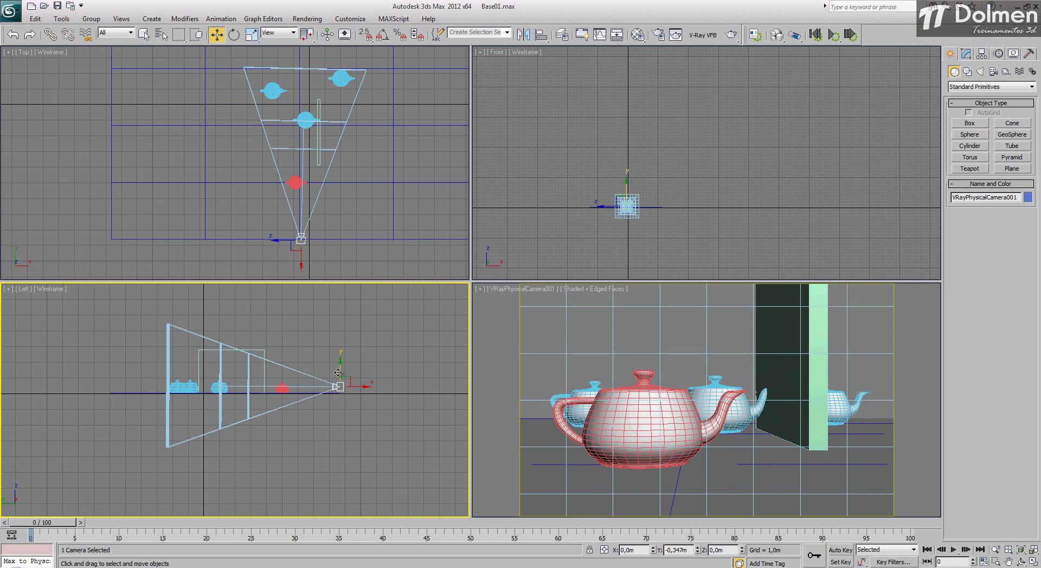
pyautogui.rightClick(304, 381)
pyautogui.click(259, 369)
pyautogui.moveTo(226, 369); pyautogui.dragTo(228, 341)
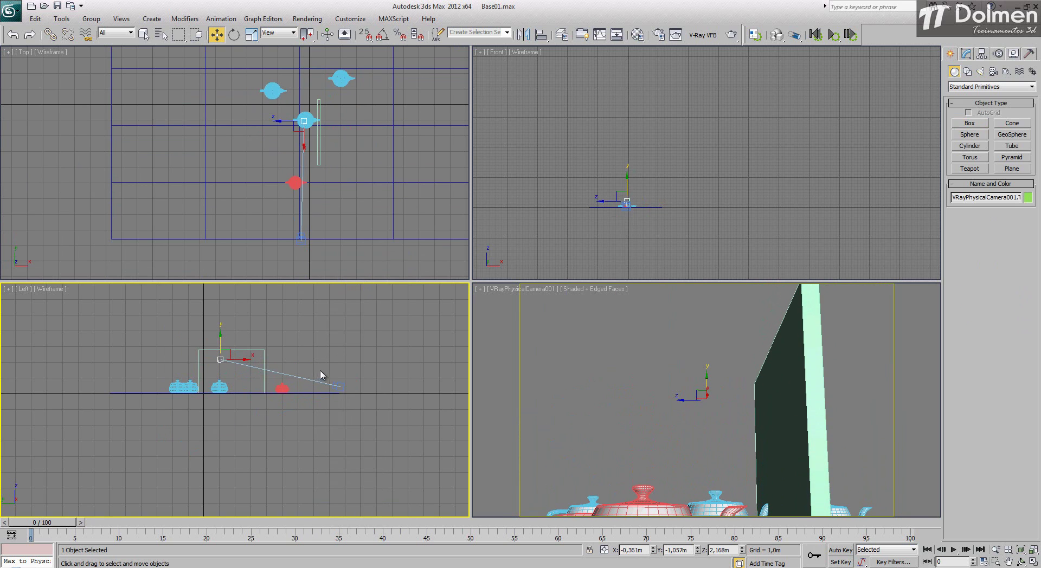
# Dolly the physical camera back until the whole box and the teapots fit in its frame
pyautogui.click(337, 386)
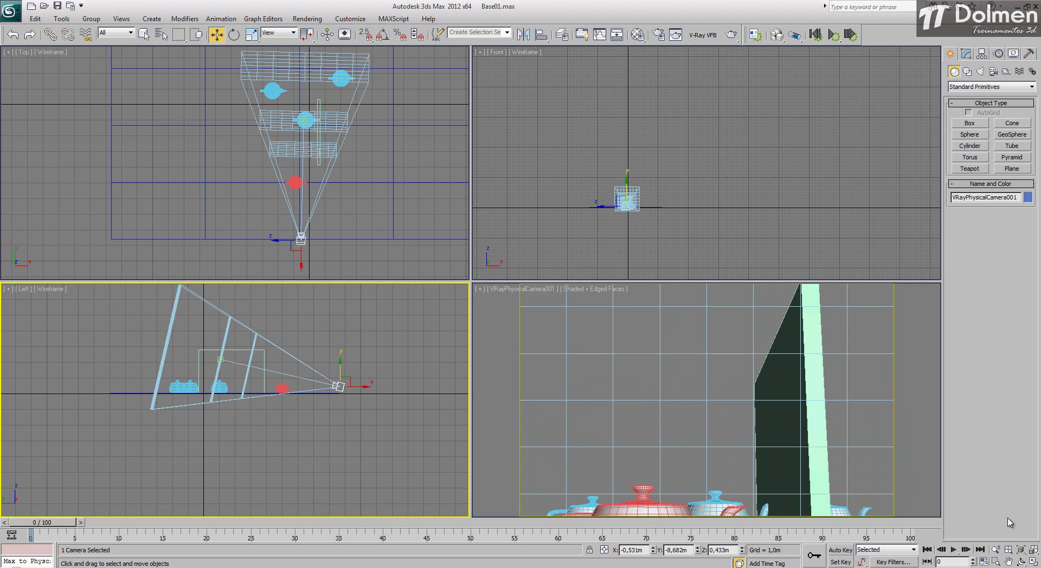
pyautogui.rightClick(861, 494)
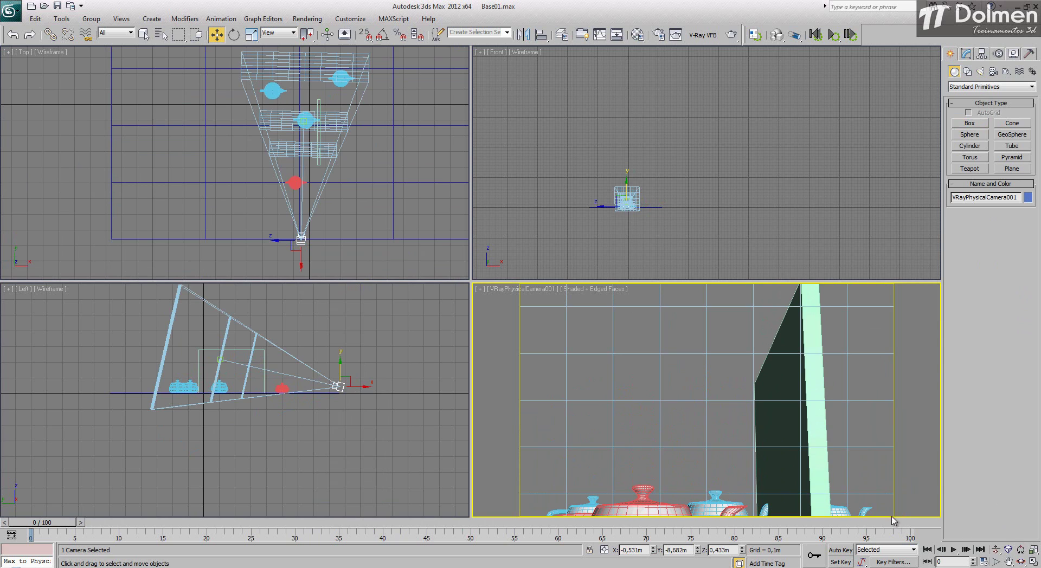
pyautogui.click(996, 550)
pyautogui.moveTo(776, 352); pyautogui.dragTo(765, 377)
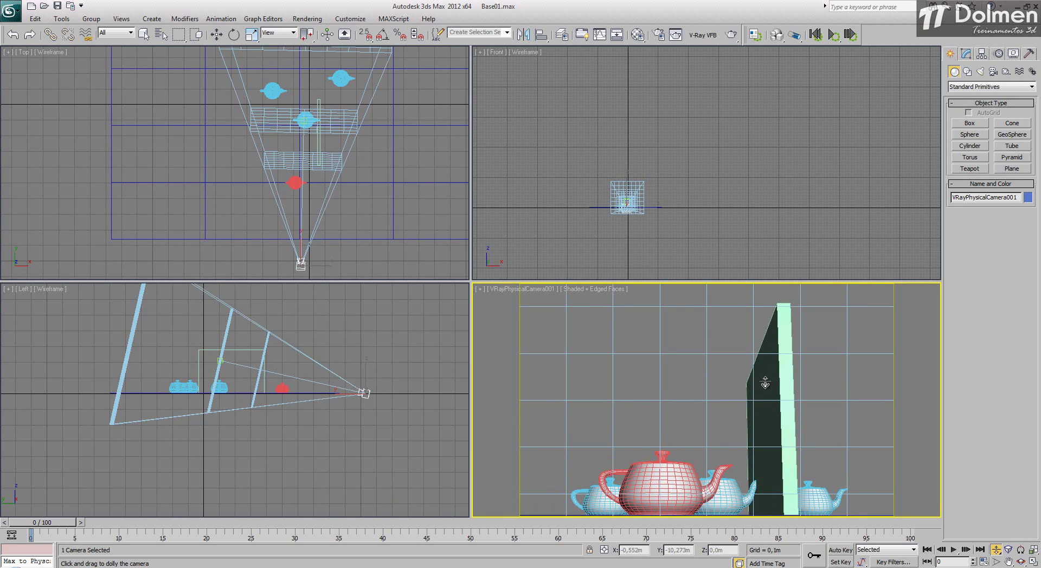
pyautogui.rightClick(911, 354)
pyautogui.click(913, 340)
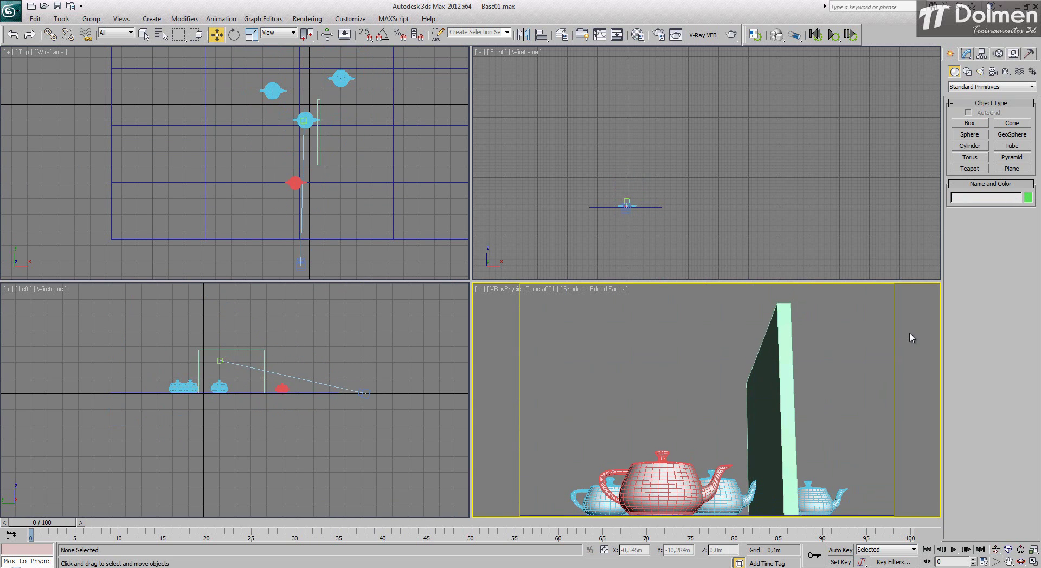
# Maximize the camera view with the camera selected and correct its converging verticals with the guessed vertical shift
pyautogui.click(1033, 562)
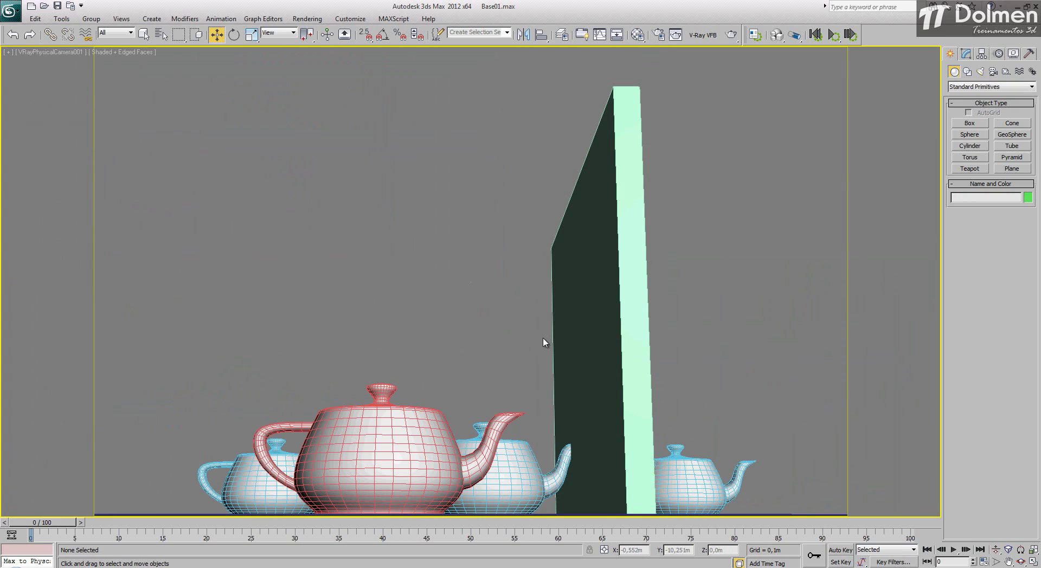
pyautogui.click(1033, 562)
pyautogui.click(299, 267)
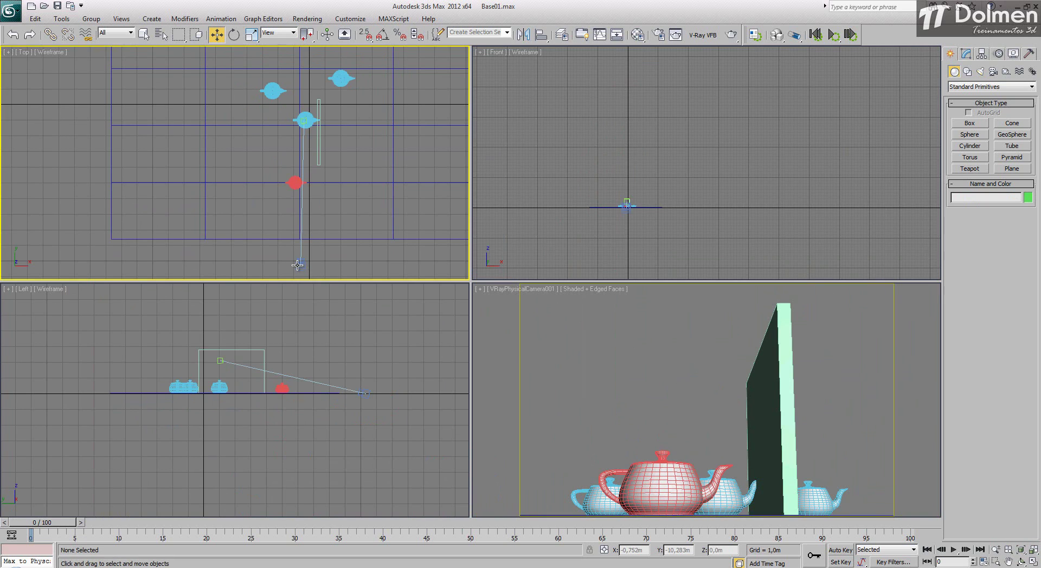
pyautogui.rightClick(693, 346)
pyautogui.click(1032, 561)
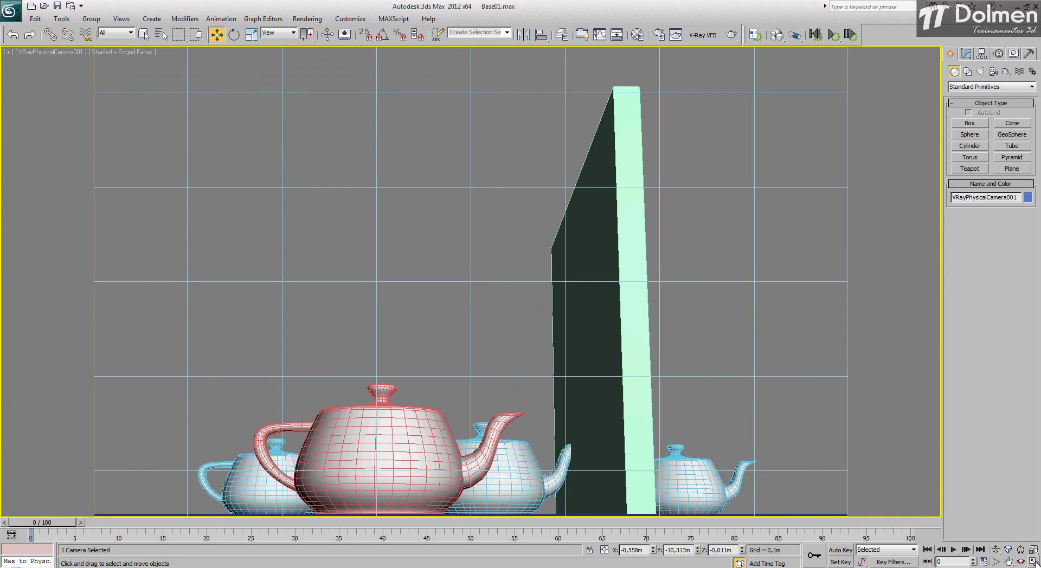
pyautogui.click(966, 54)
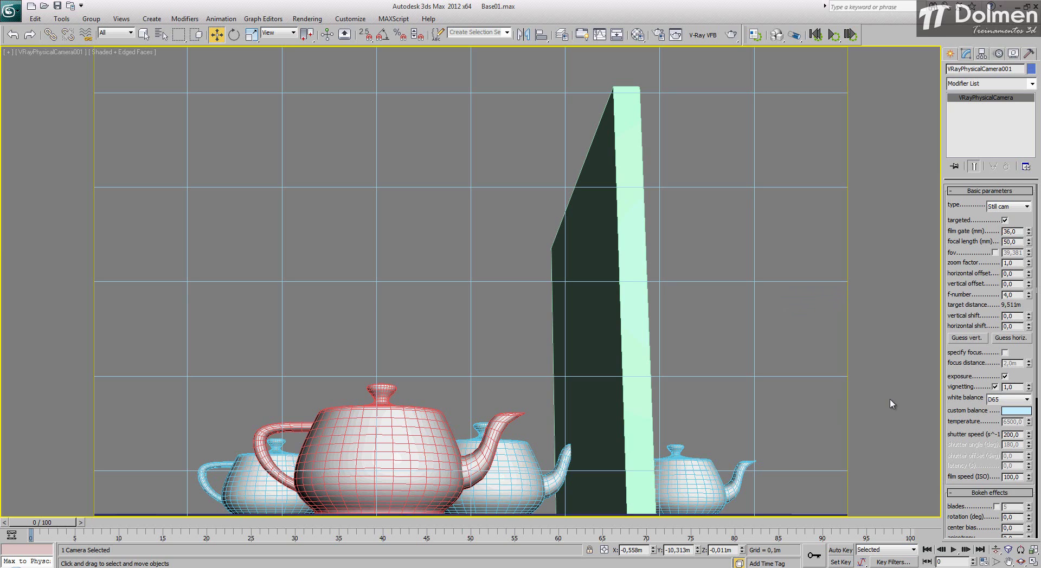
pyautogui.click(967, 339)
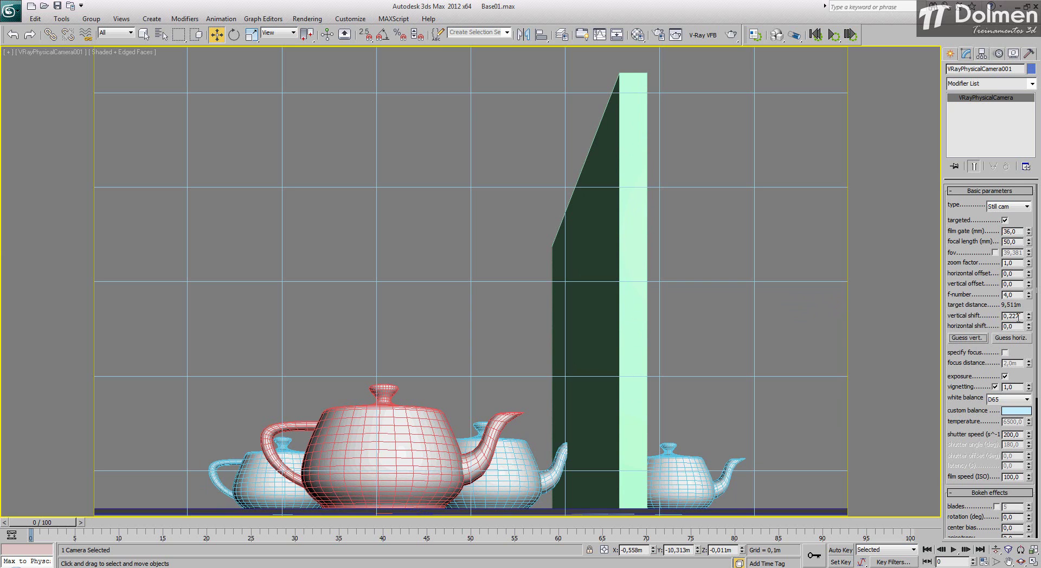
# Vary the camera's vertical shift through -0,053, the guessed vertical correction, 0,127 and 0,117, and reset it to 0
pyautogui.moveTo(1028, 317)
pyautogui.mouseDown()
pyautogui.moveTo(1027, 386)
pyautogui.moveTo(1028, 287)
pyautogui.moveTo(1029, 332)
pyautogui.mouseUp()
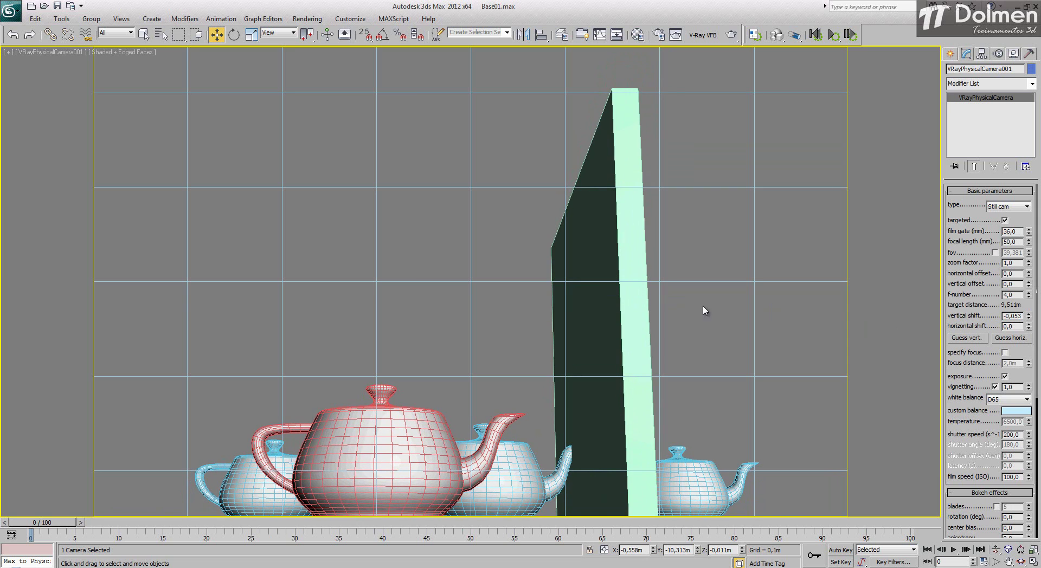
pyautogui.click(957, 338)
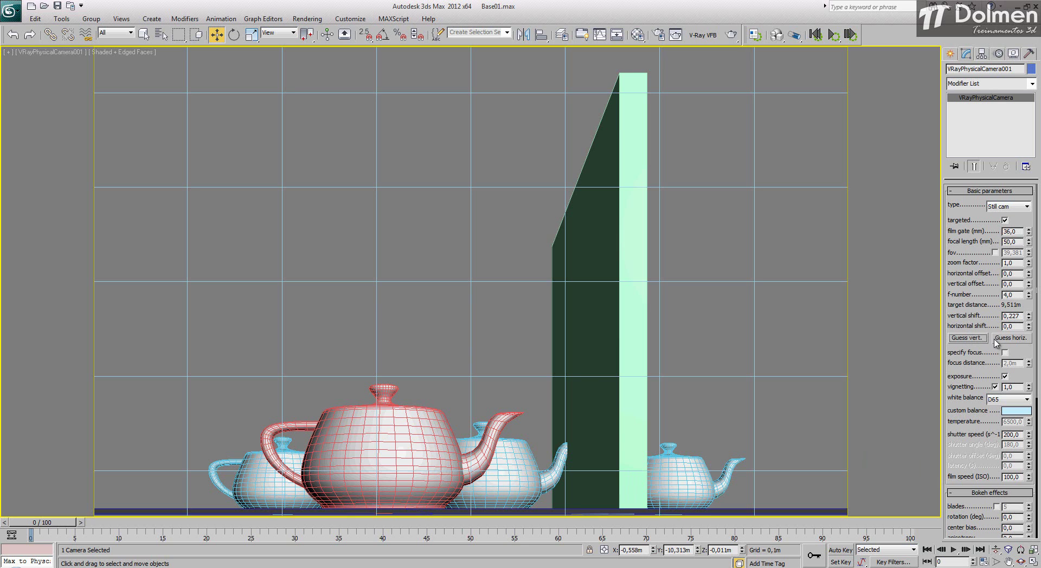
pyautogui.click(1028, 318)
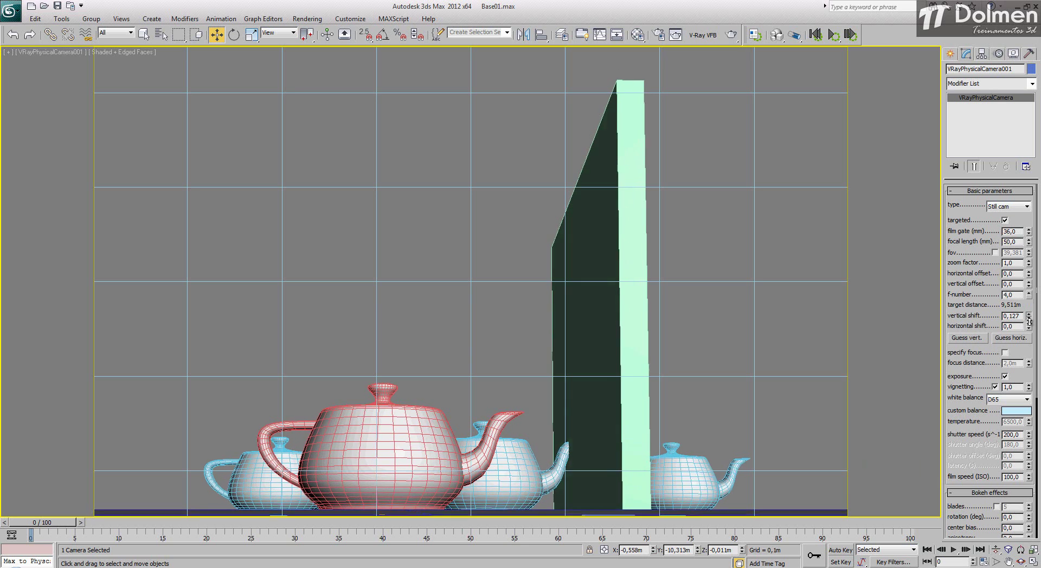
pyautogui.click(1028, 319)
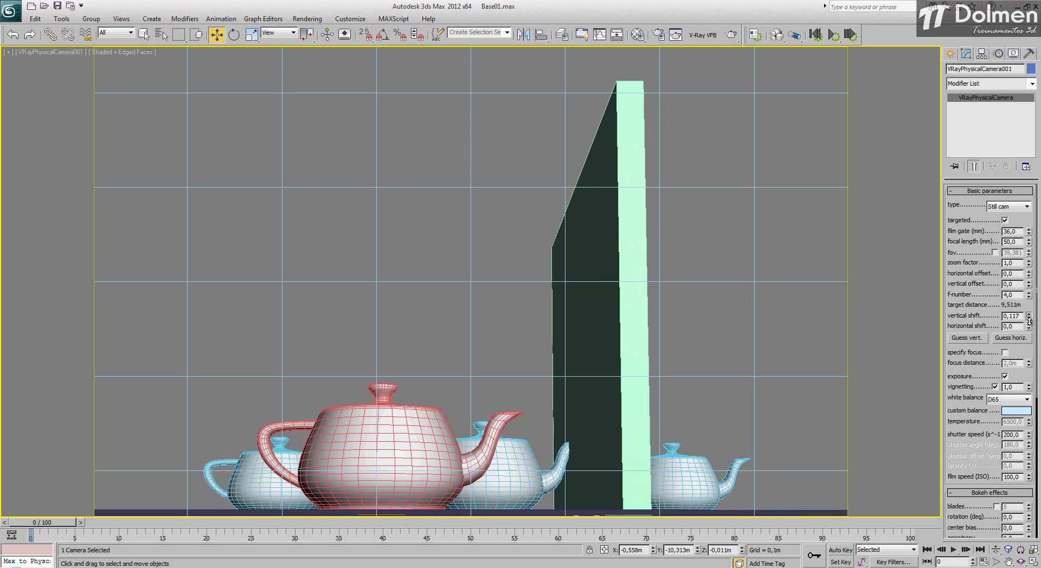
pyautogui.moveTo(1029, 319)
pyautogui.mouseDown()
pyautogui.moveTo(1029, 386)
pyautogui.moveTo(1024, 327)
pyautogui.mouseUp()
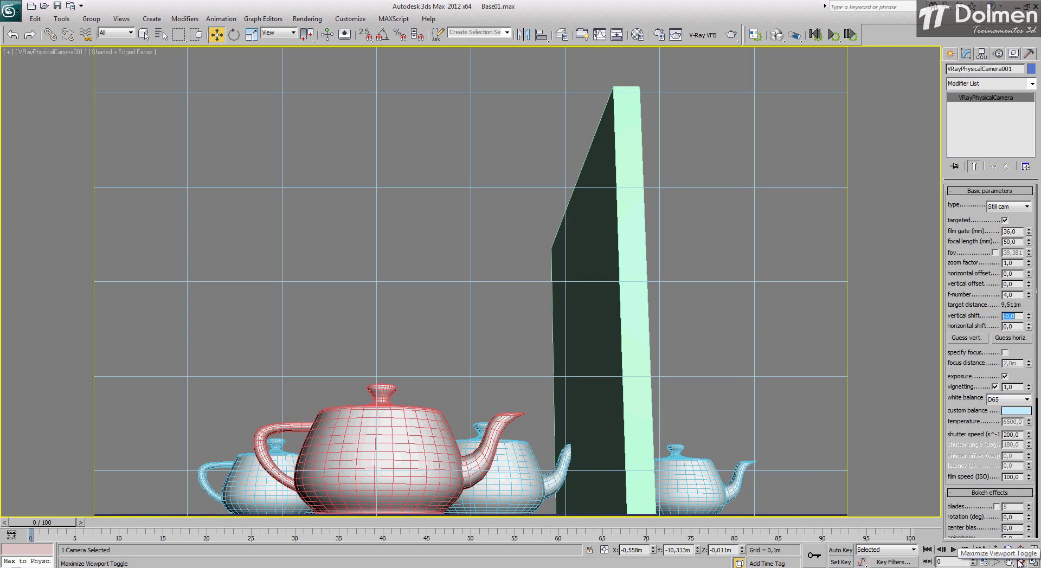
# Undo the vertical shift, dolly and camera tilt changes, back to the target height of 0,478 m
pyautogui.click(696, 334)
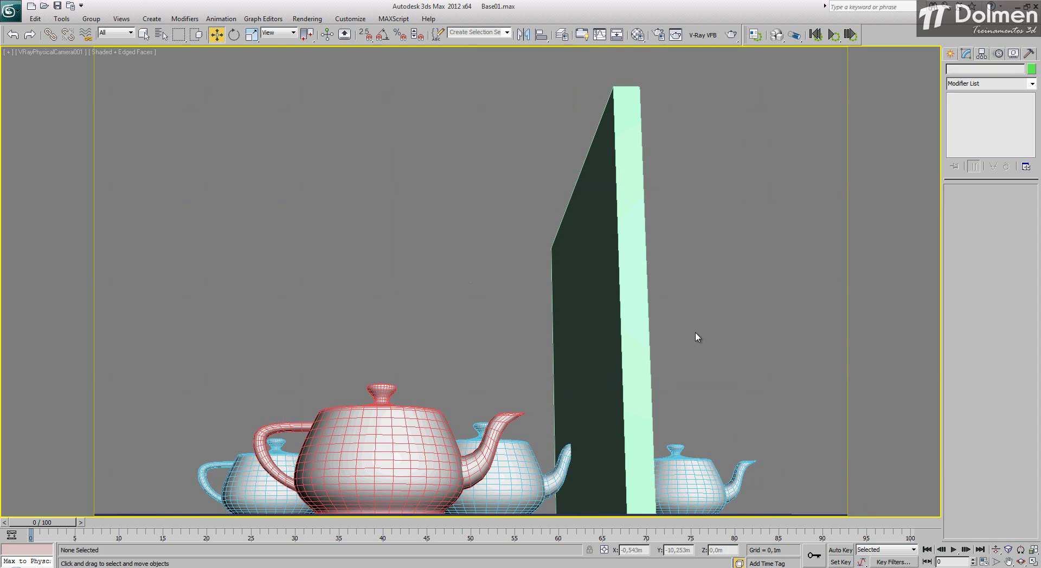
pyautogui.hotkey('ctrl', 'z')
pyautogui.hotkey('ctrl', 'z')
pyautogui.hotkey('ctrl', 'z')
pyautogui.hotkey('ctrl', 'z')
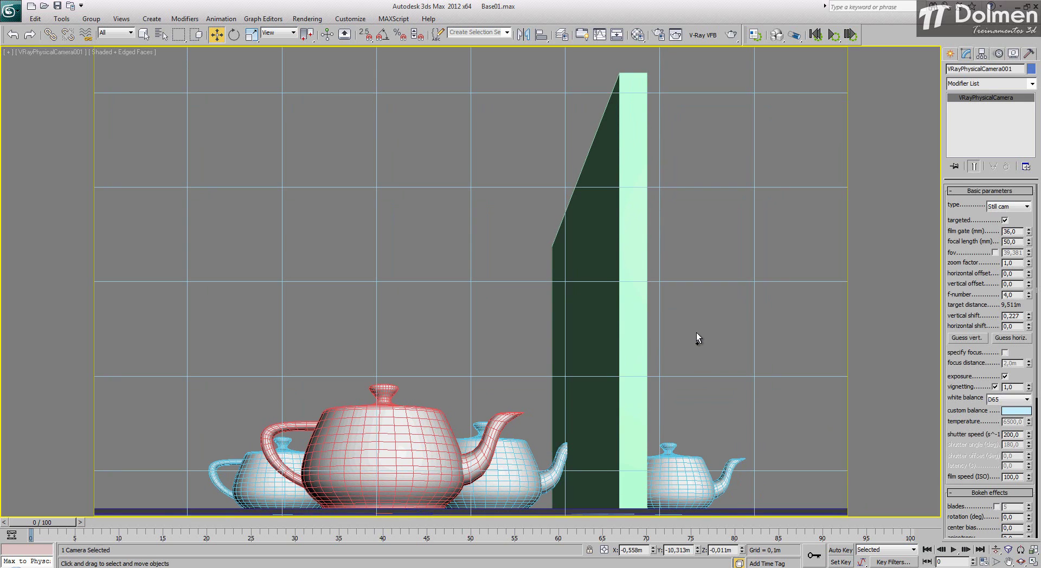
pyautogui.hotkey('ctrl', 'z')
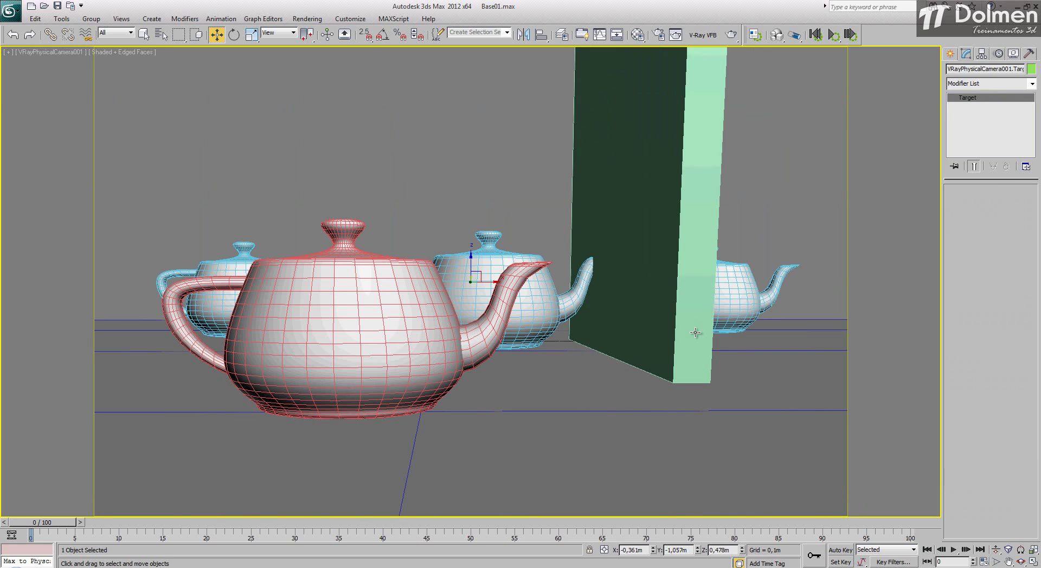
# Undo the remaining camera and target height moves, back to the camera height of 0,78 m
pyautogui.hotkey('ctrl', 'z')
pyautogui.hotkey('ctrl', 'z')
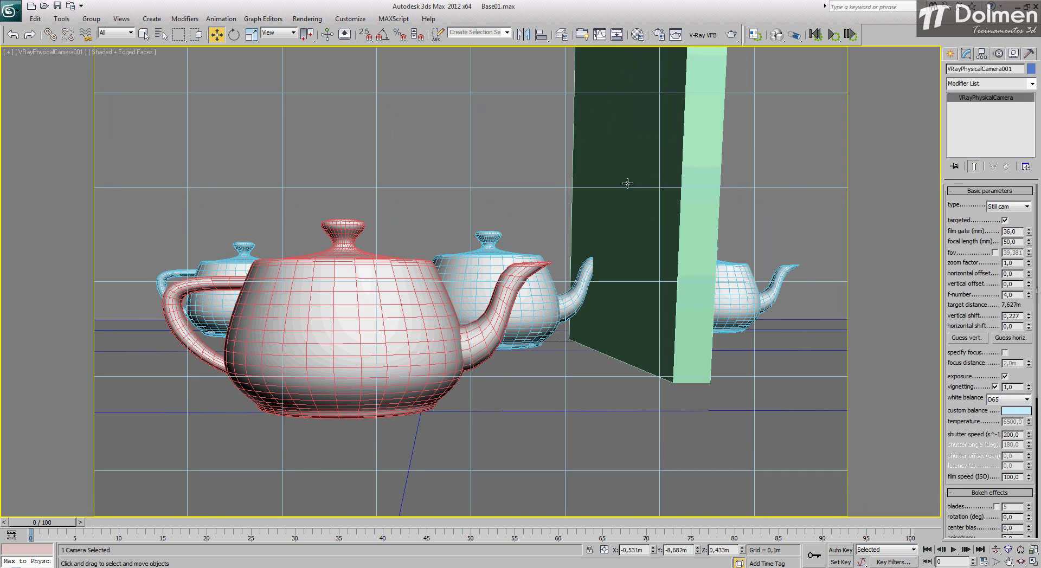
pyautogui.hotkey('ctrl', 'z')
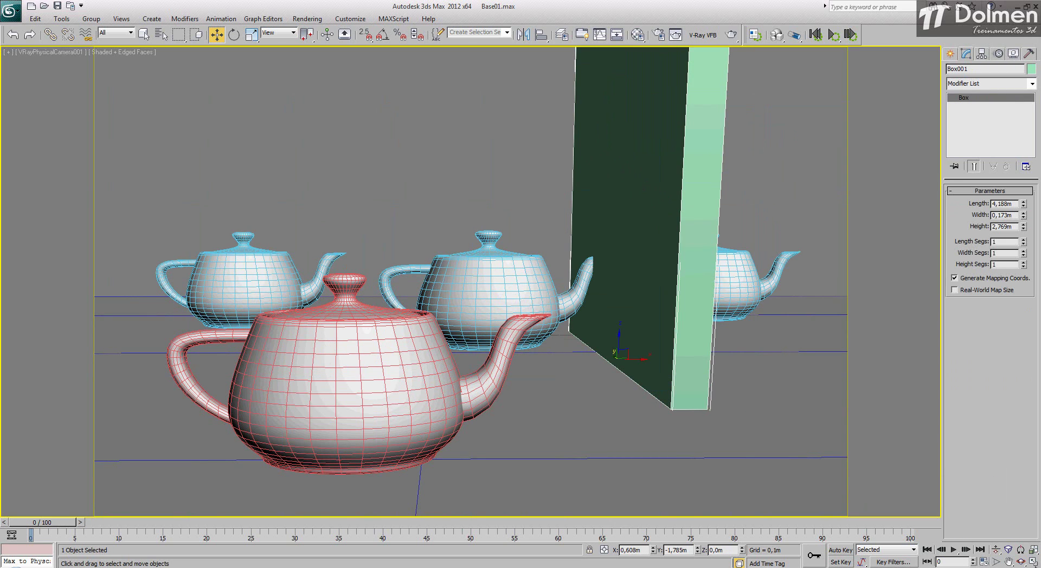
# Show all four viewports, select the physical camera, try its guessed horizontal shift and reset the shift to 0
pyautogui.hotkey('alt', 'w')
pyautogui.click(301, 241)
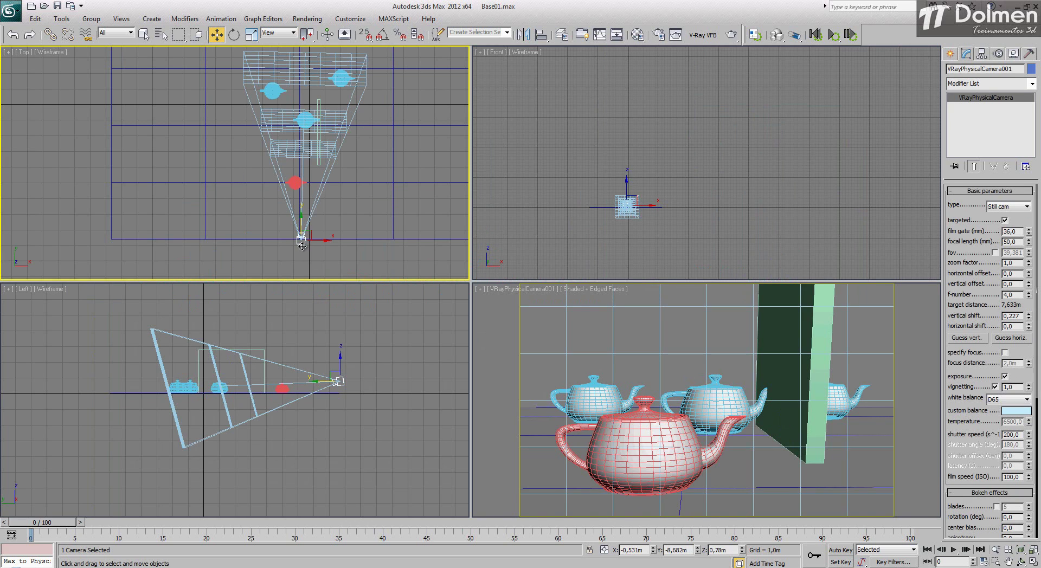
pyautogui.click(1008, 340)
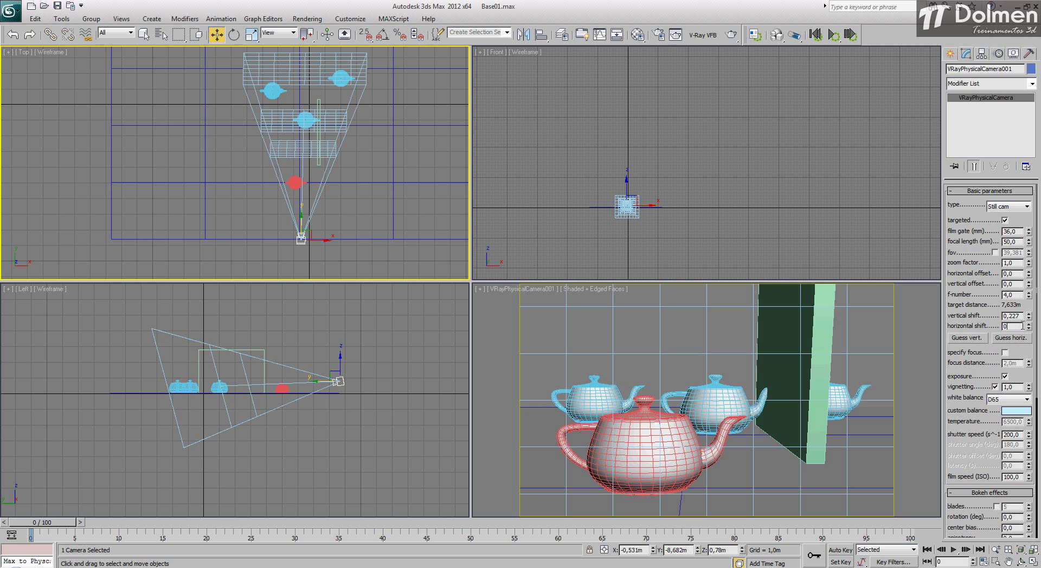
pyautogui.press('Return')
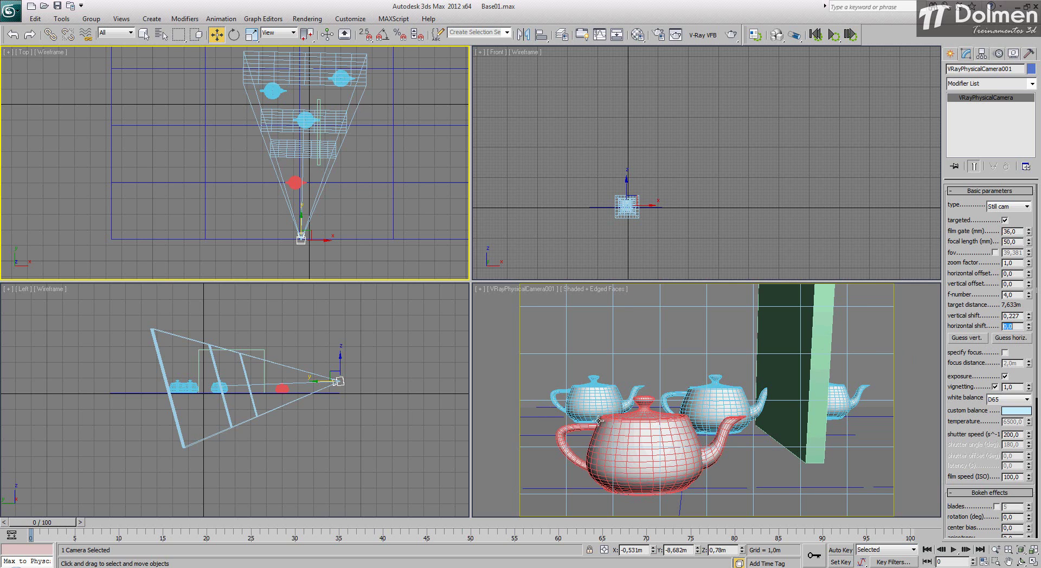
# With the camera view maximized, try the guessed horizontal shift, vary it through 0,022 and negative values, and reset it to 0
pyautogui.hotkey('alt', 'w')
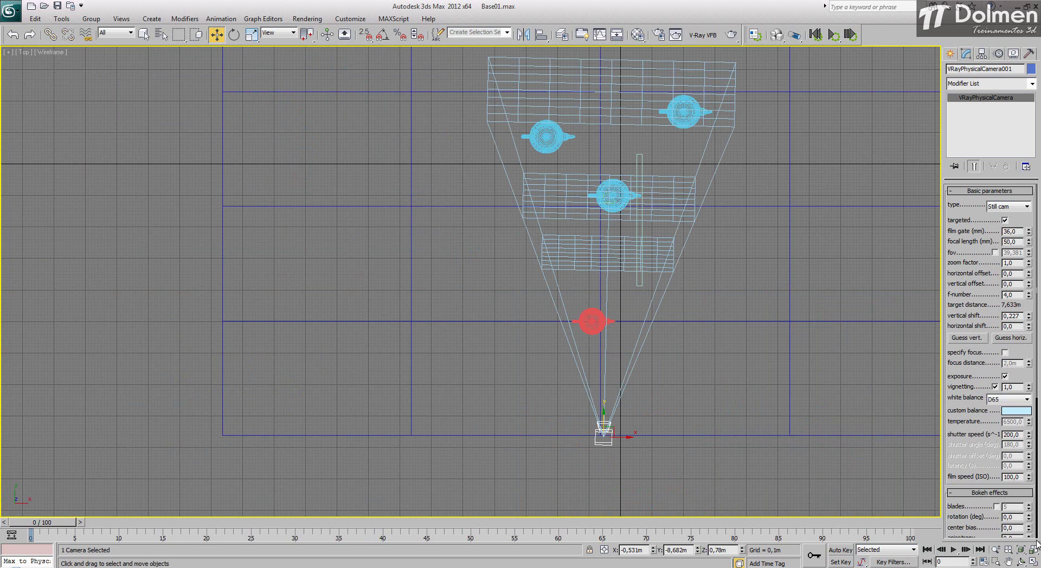
pyautogui.click(1031, 561)
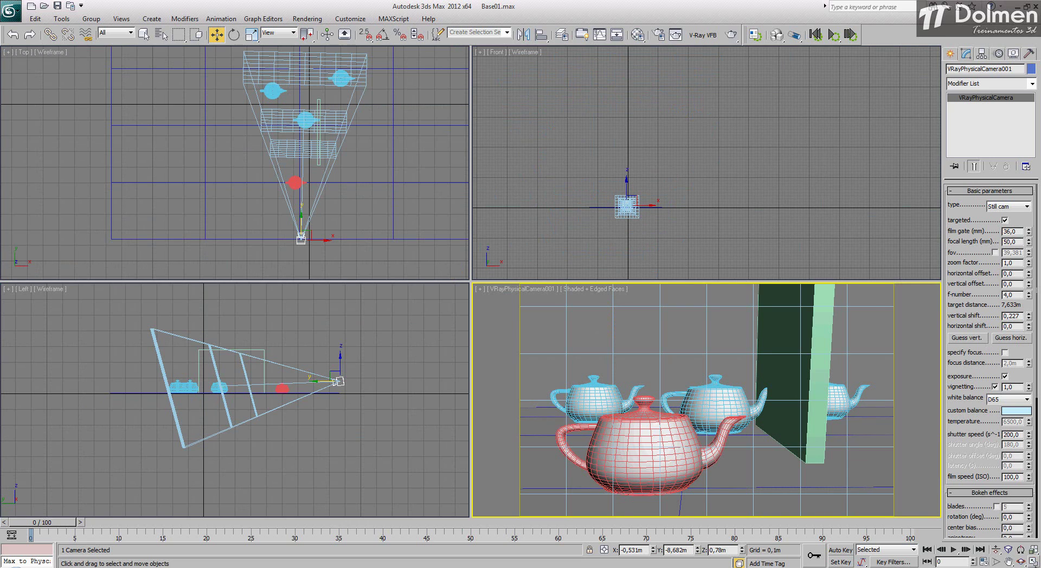
pyautogui.click(1032, 561)
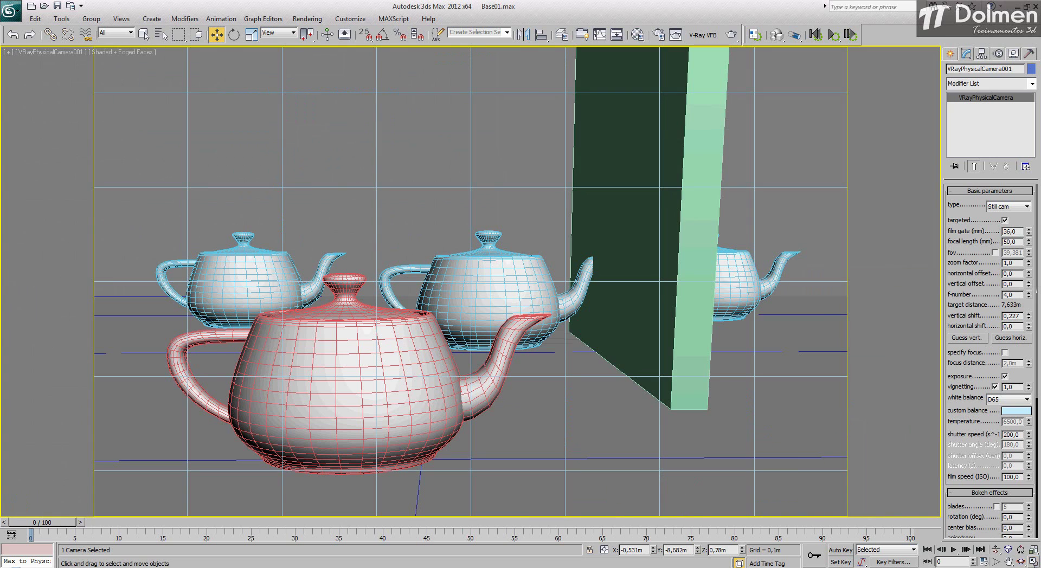
pyautogui.click(1009, 337)
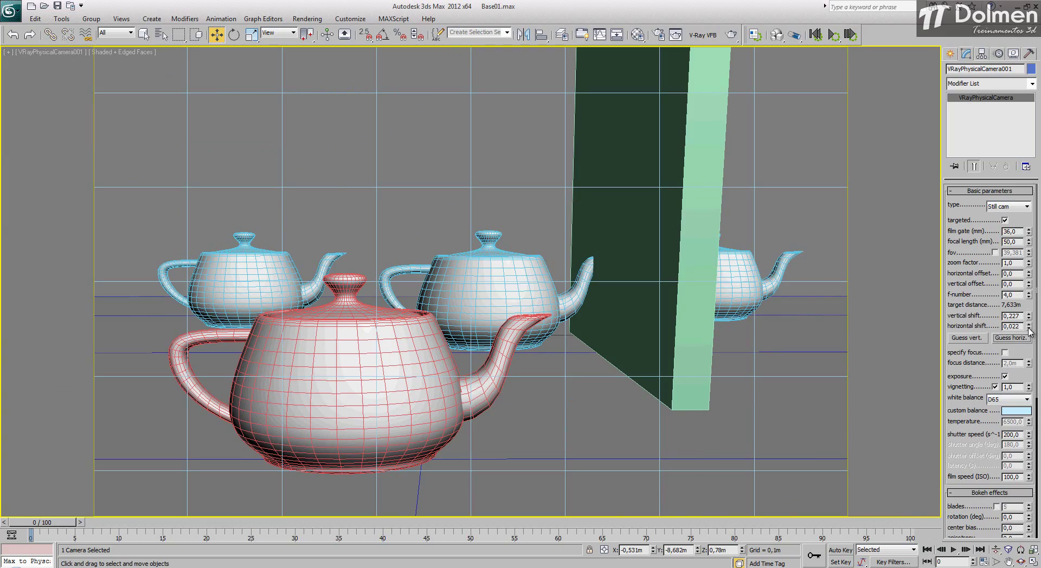
pyautogui.moveTo(1029, 329)
pyautogui.mouseDown()
pyautogui.moveTo(1028, 294)
pyautogui.moveTo(1032, 343)
pyautogui.moveTo(1037, 329)
pyautogui.mouseUp()
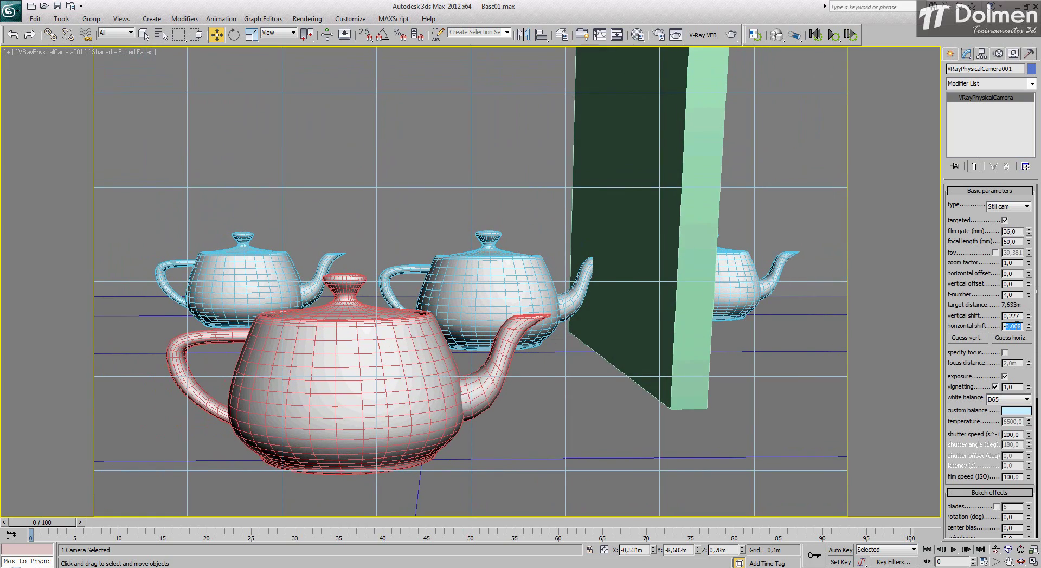
pyautogui.write('0')
pyautogui.press('Return')
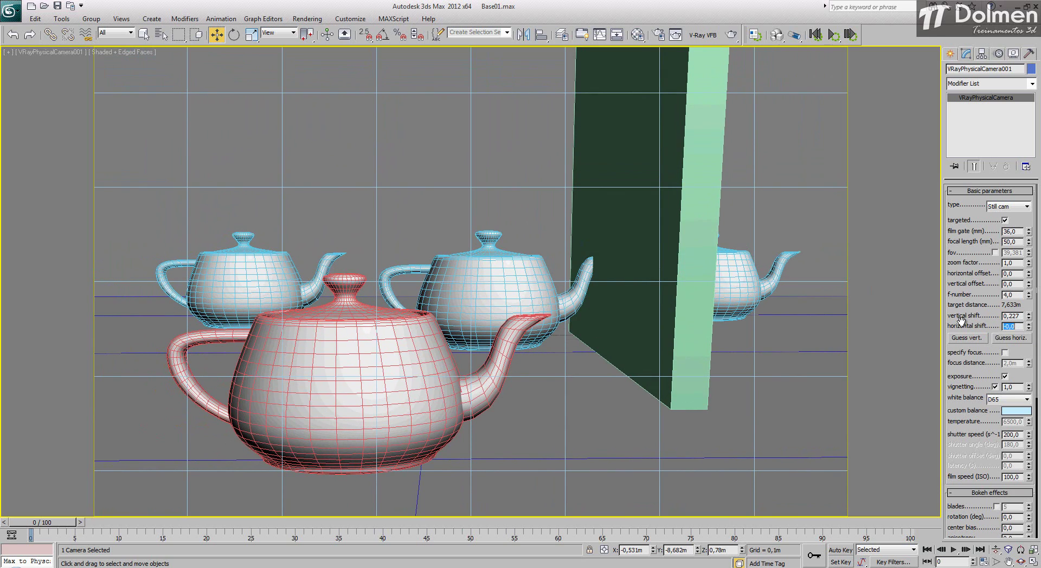
# Delete the tall green box from the scene and return to the four-viewport layout
pyautogui.click(631, 115)
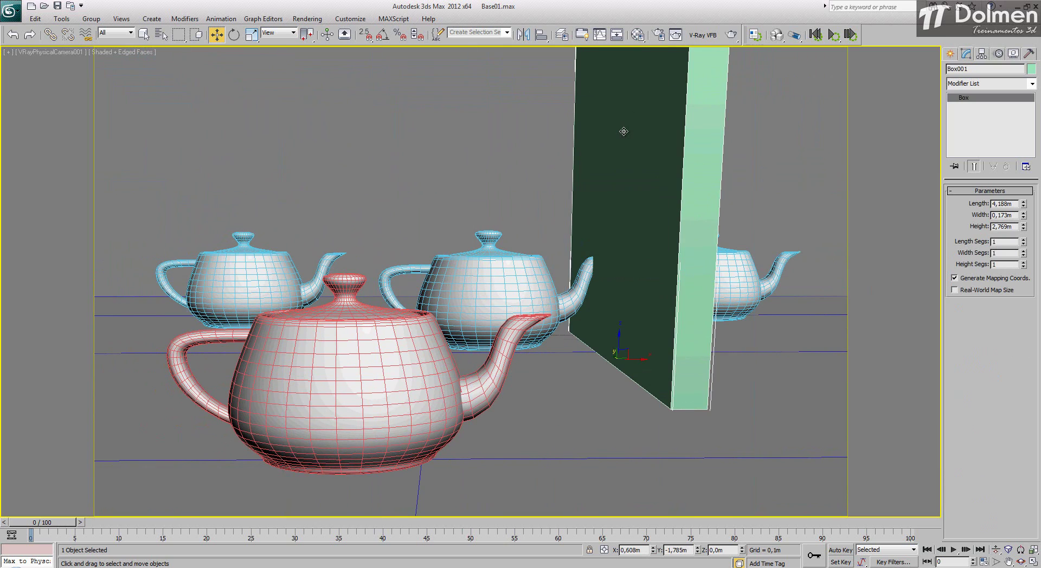
pyautogui.press('Delete')
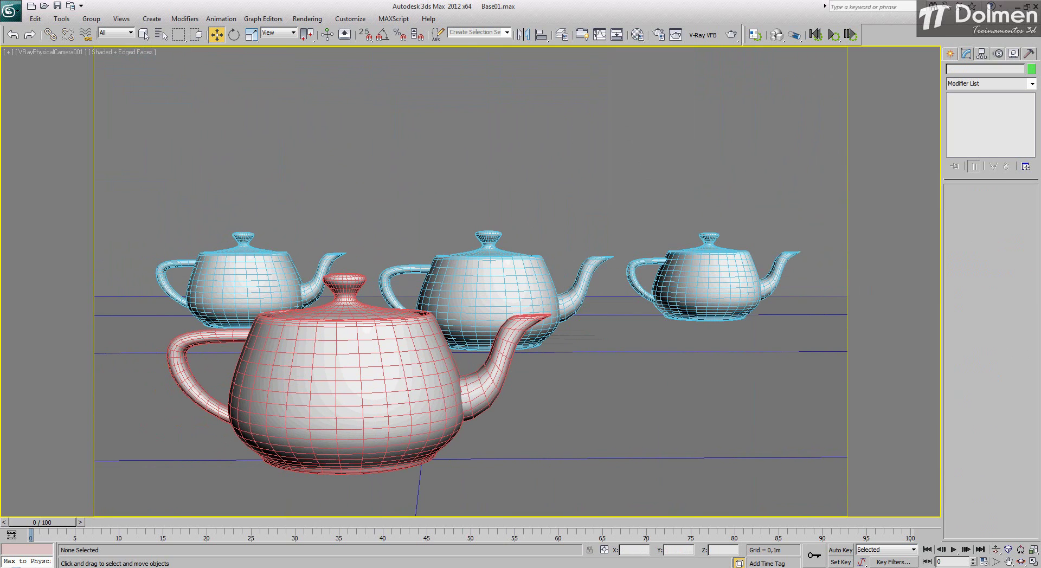
pyautogui.click(1033, 563)
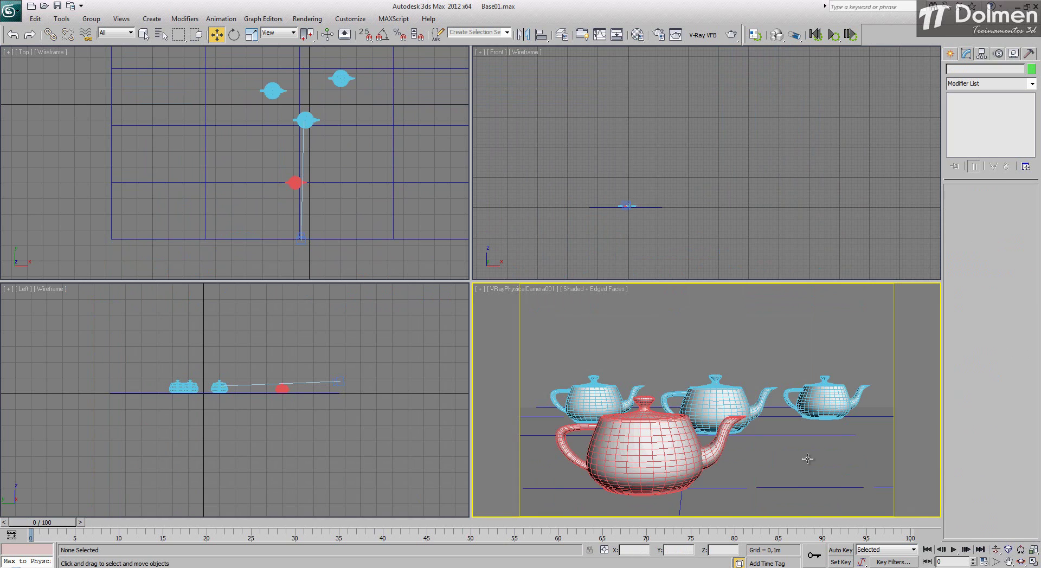
# Enable specify focus on the physical camera, extend its focus distance to 7,22 m, and disable specify focus again
pyautogui.click(302, 239)
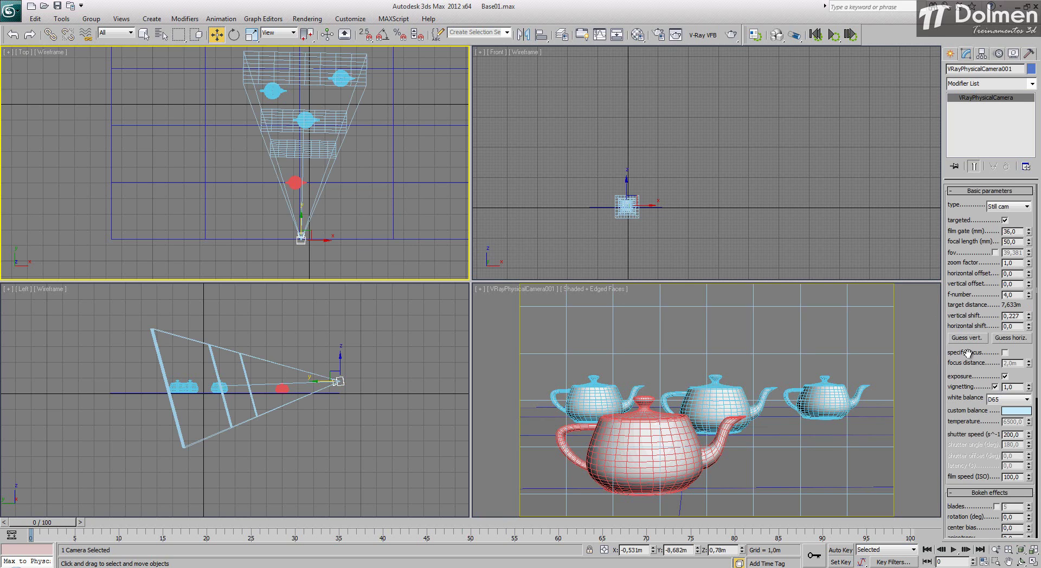
pyautogui.click(1004, 353)
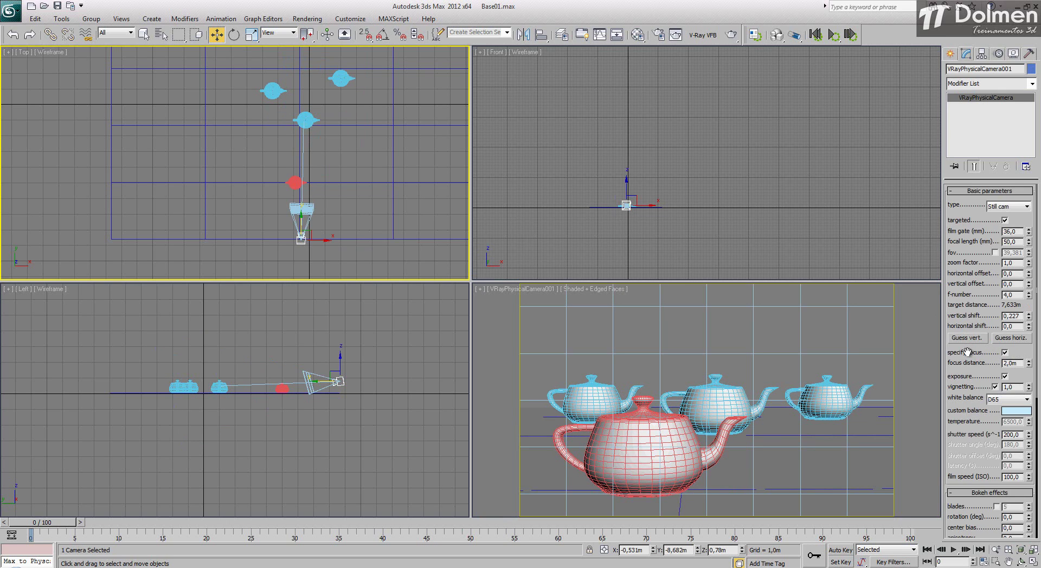
pyautogui.scroll(5, 306, 205)
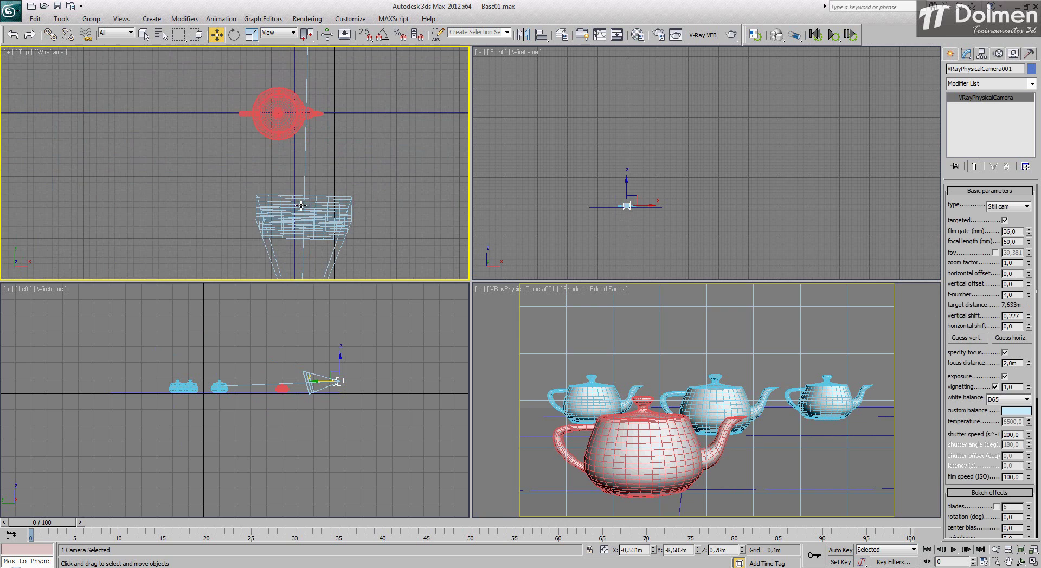
pyautogui.scroll(-5, 280, 189)
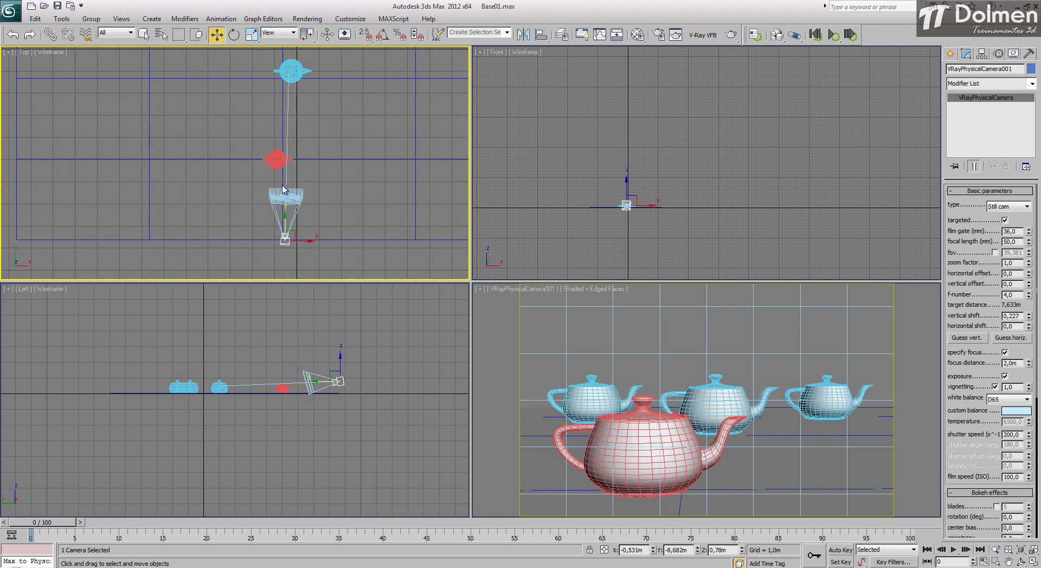
pyautogui.scroll(1, 336, 195)
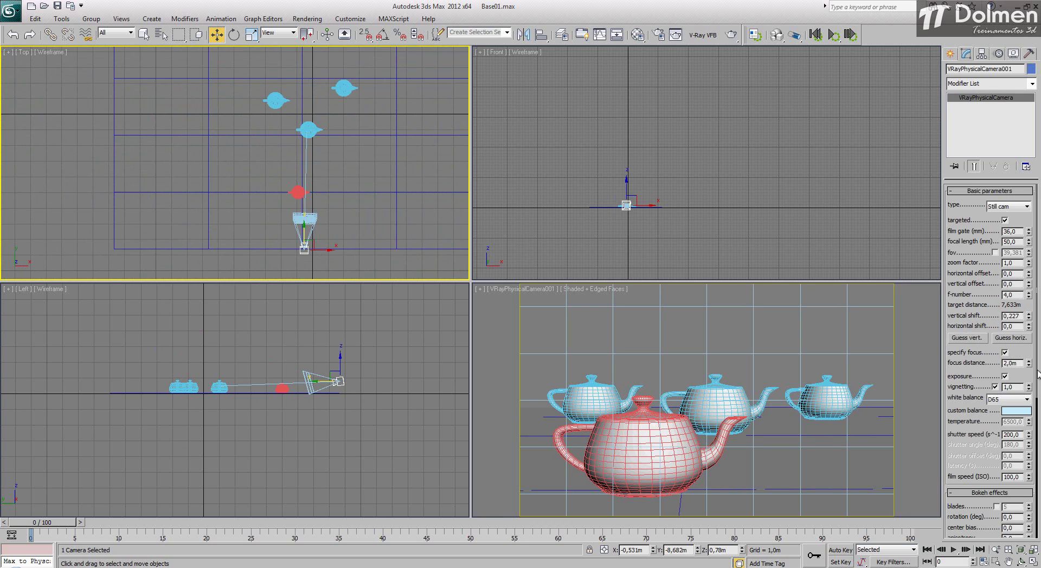
pyautogui.moveTo(1029, 363); pyautogui.dragTo(1038, 220)
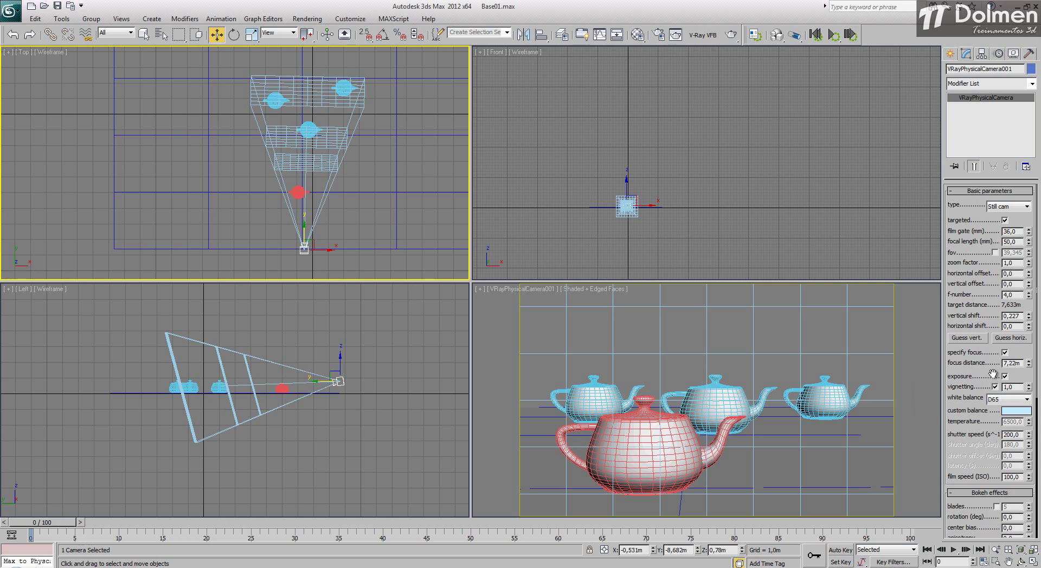
pyautogui.click(1005, 352)
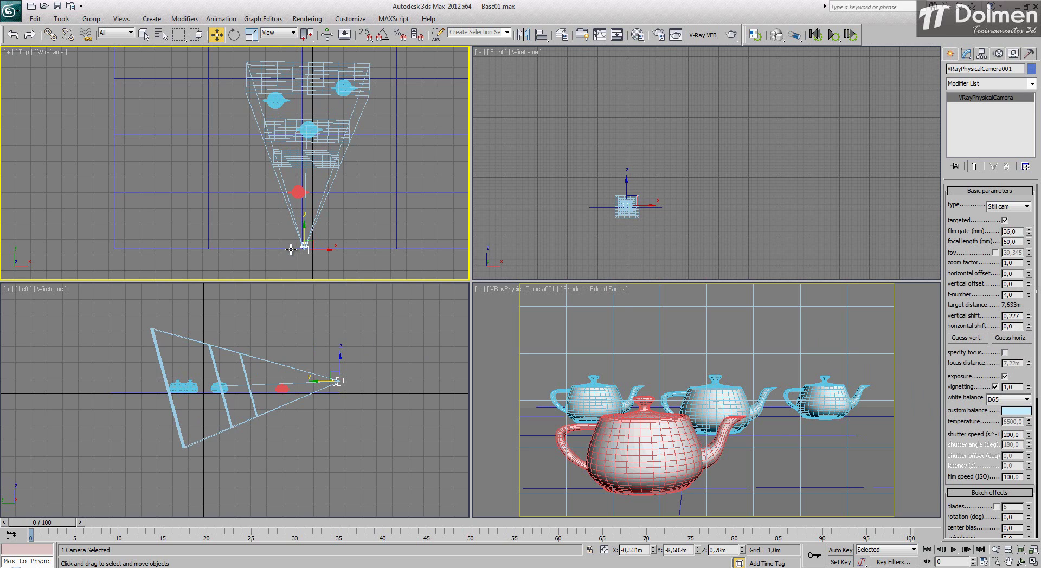
# Render the physical camera view with exposure enabled, and render it again with exposure disabled for comparison
pyautogui.click(241, 172)
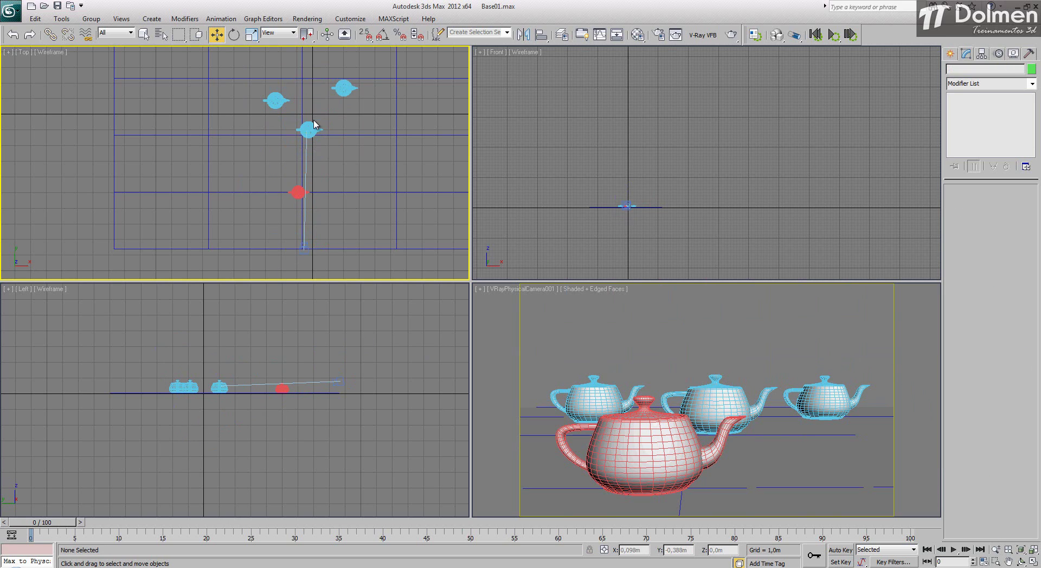
pyautogui.click(304, 252)
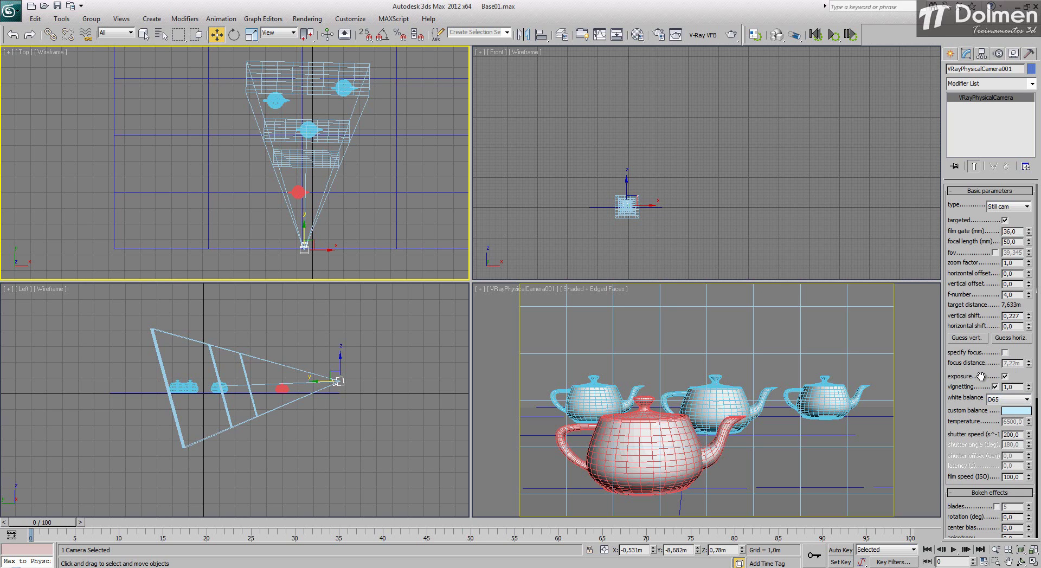
pyautogui.rightClick(726, 364)
pyautogui.click(732, 34)
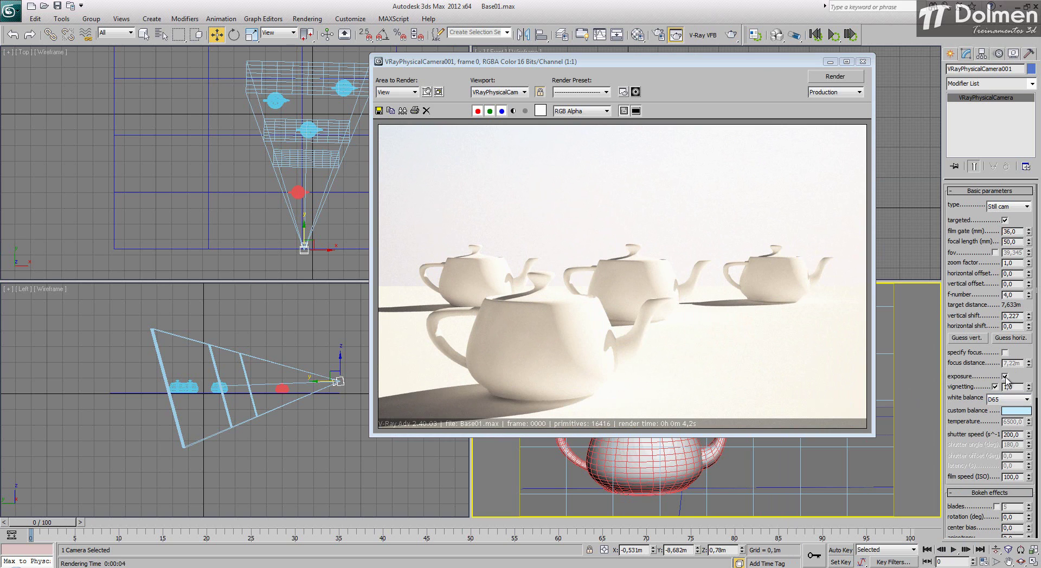
pyautogui.click(835, 76)
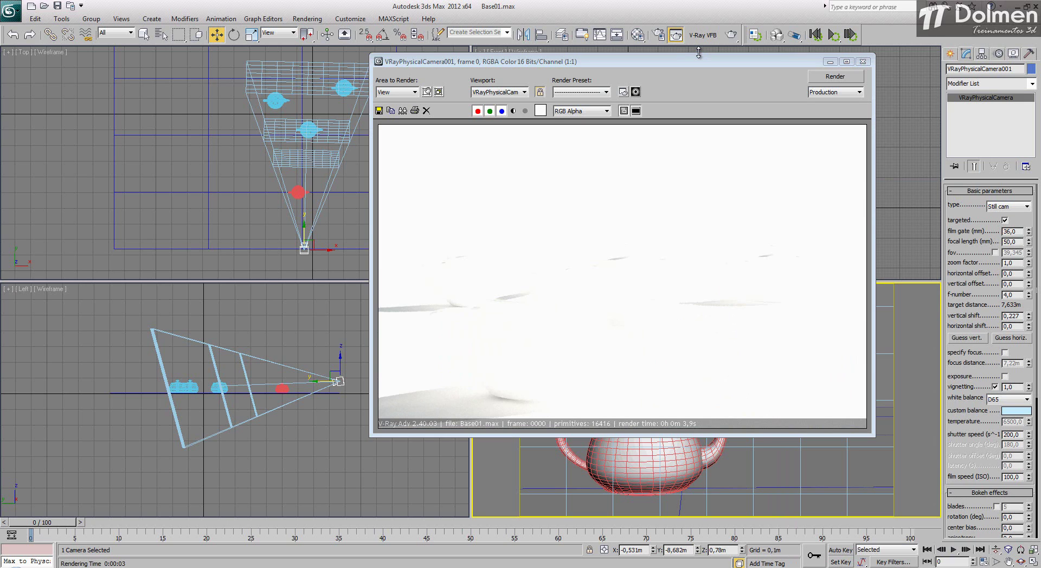
pyautogui.click(863, 63)
# Render the same framing as a Perspective view without the camera, and switch the viewport back to the physical camera
pyautogui.rightClick(579, 366)
pyautogui.click(510, 414)
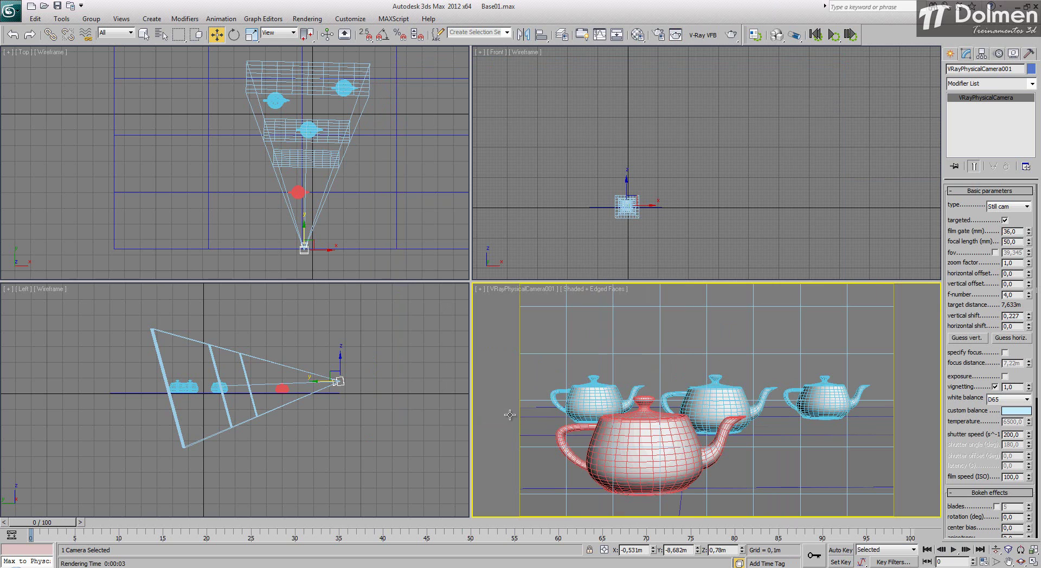
pyautogui.press('p')
pyautogui.click(733, 36)
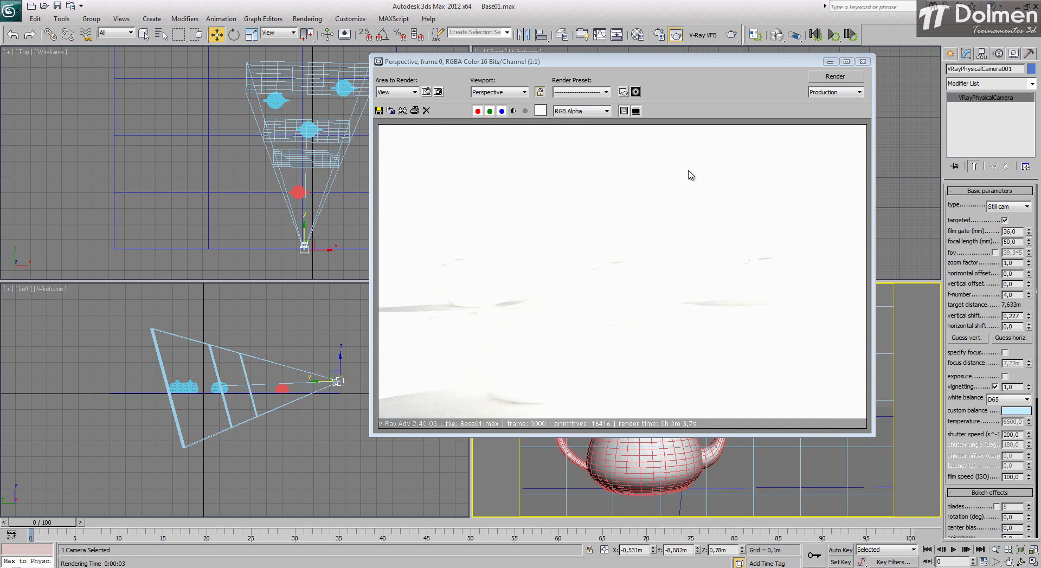
pyautogui.click(863, 62)
pyautogui.press('c')
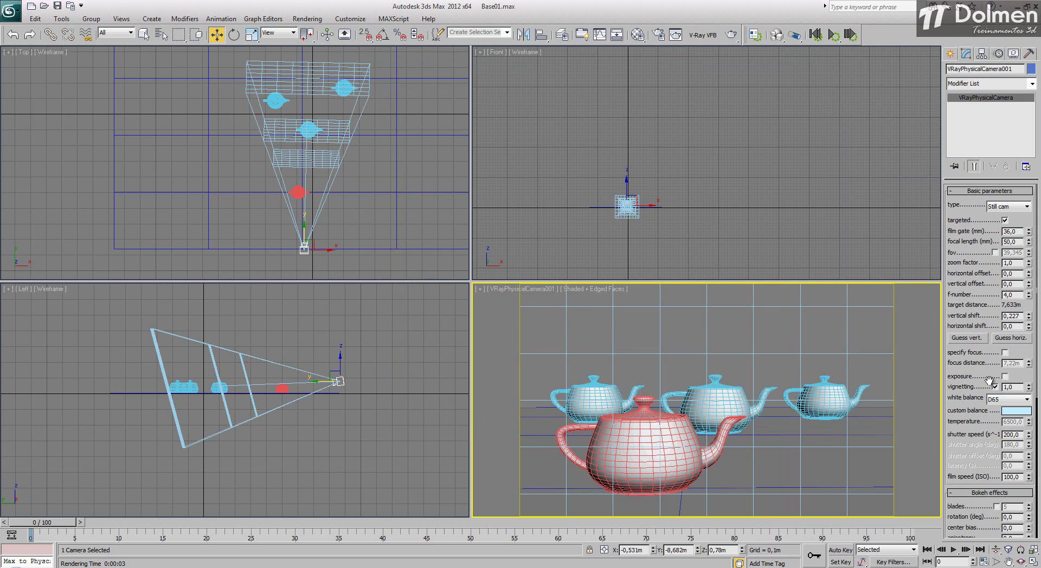
# Re-enable the physical camera's exposure, edit its vignetting amount and render the camera view
pyautogui.click(731, 35)
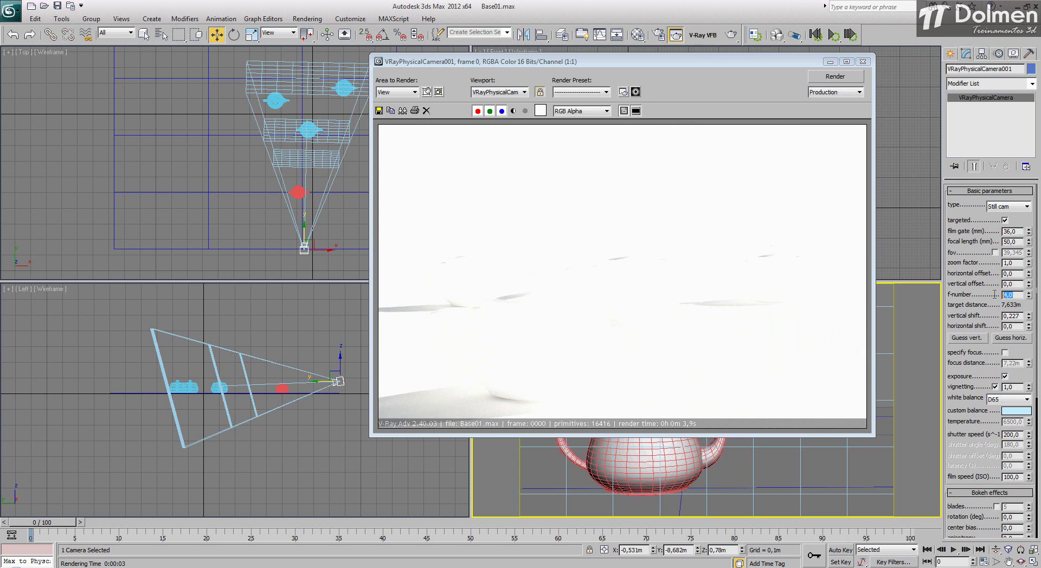
pyautogui.click(1012, 477)
pyautogui.click(841, 77)
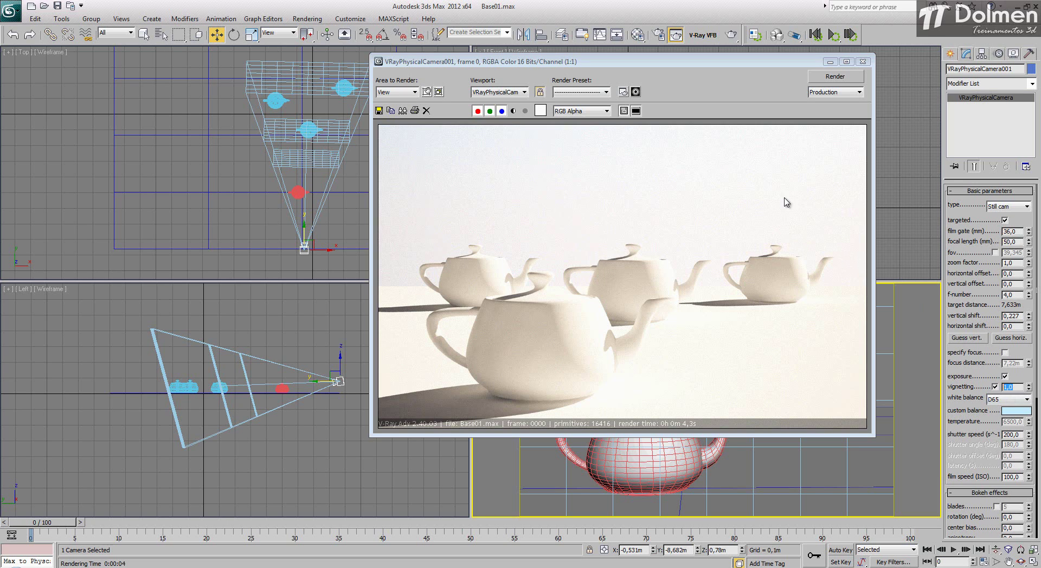
pyautogui.click(863, 61)
# Unhide all objects in the scene and open the VRaySun's parameters for editing
pyautogui.click(1013, 54)
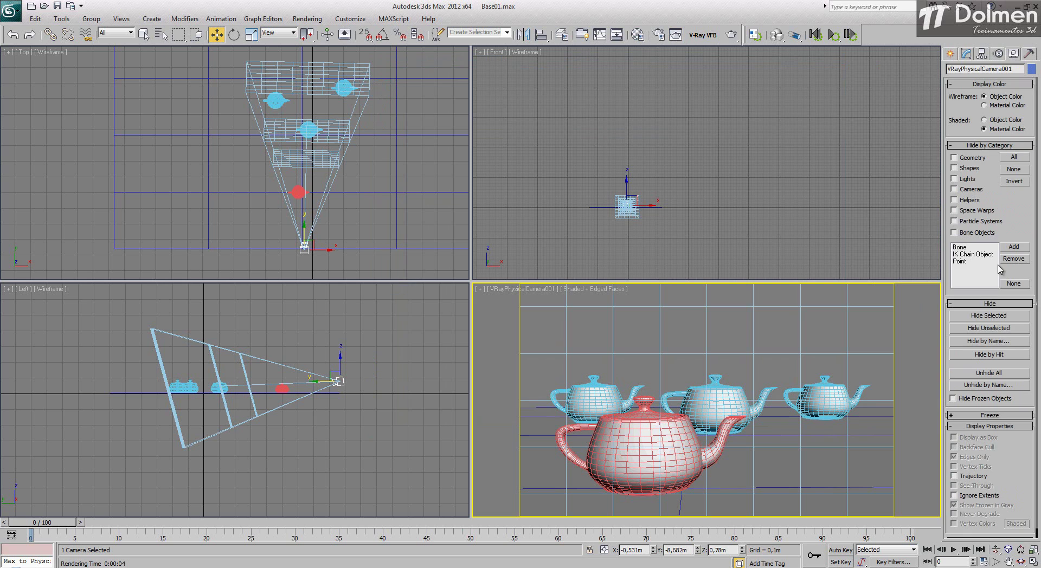
pyautogui.click(1000, 373)
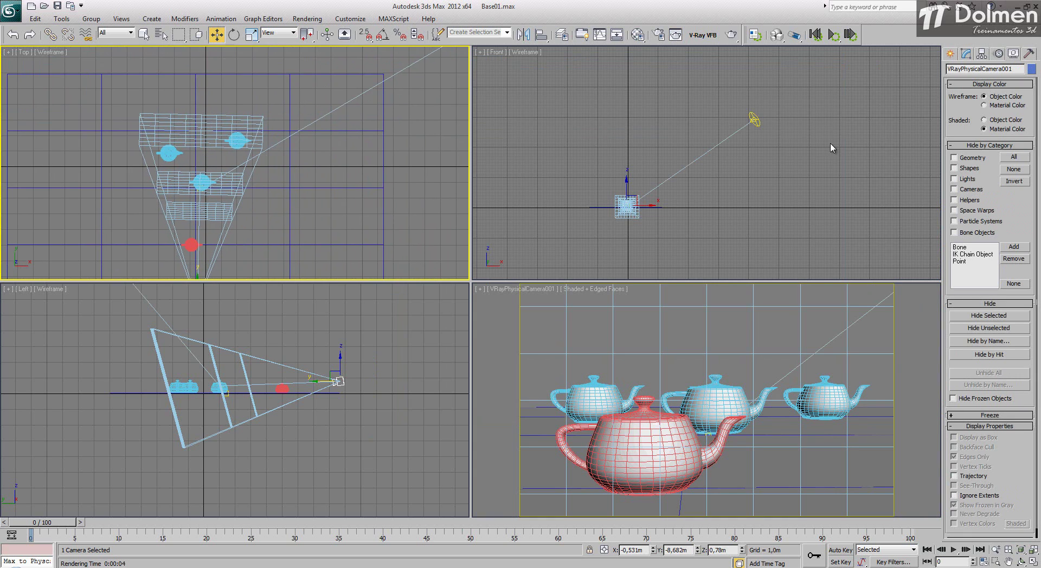
pyautogui.click(755, 118)
pyautogui.click(967, 56)
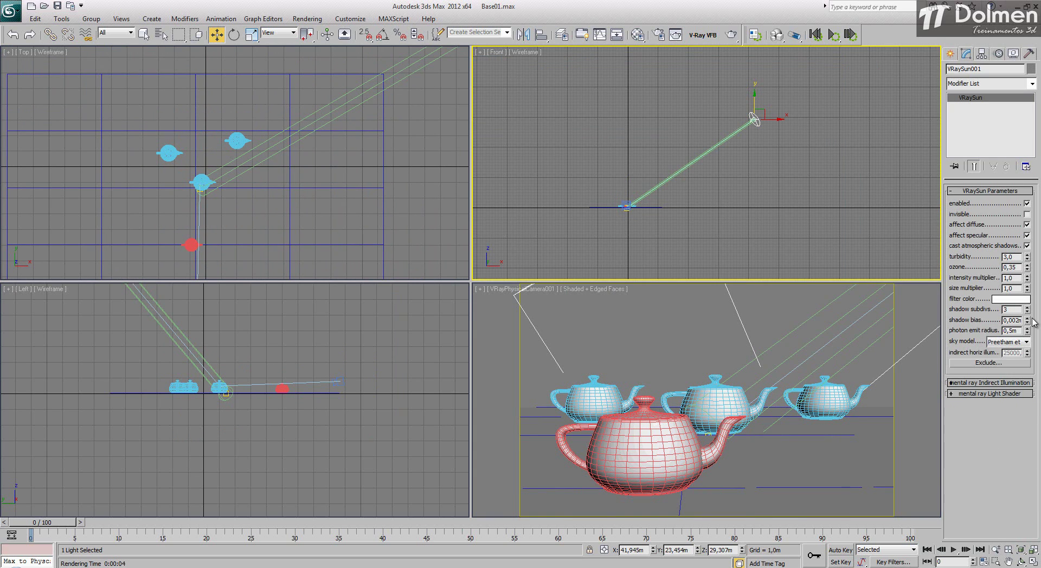
# Set the VRaySun's intensity multiplier to 0,5 and render the physical camera view
pyautogui.doubleClick(999, 279)
pyautogui.rightClick(533, 376)
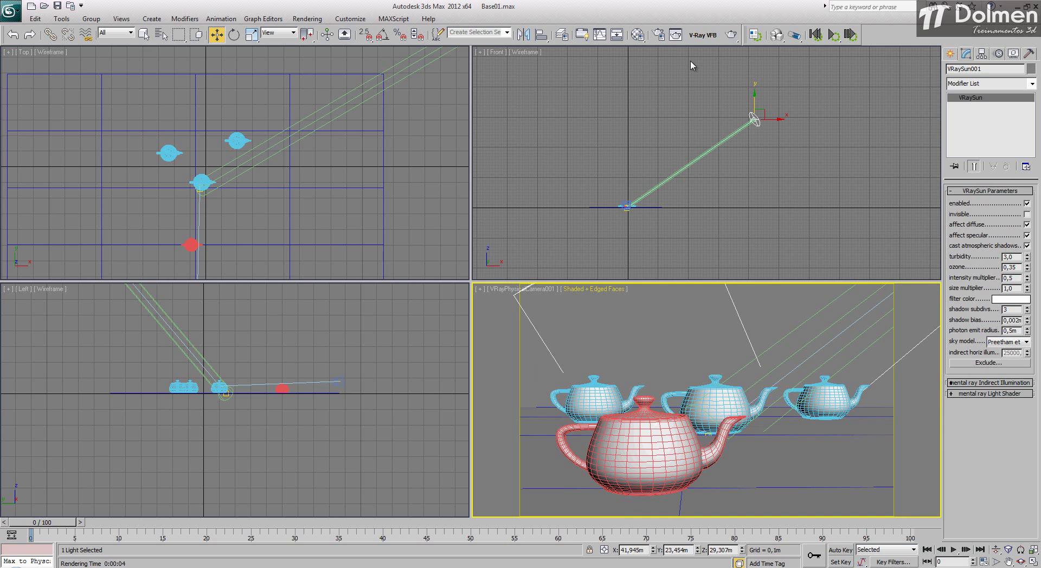
pyautogui.click(732, 34)
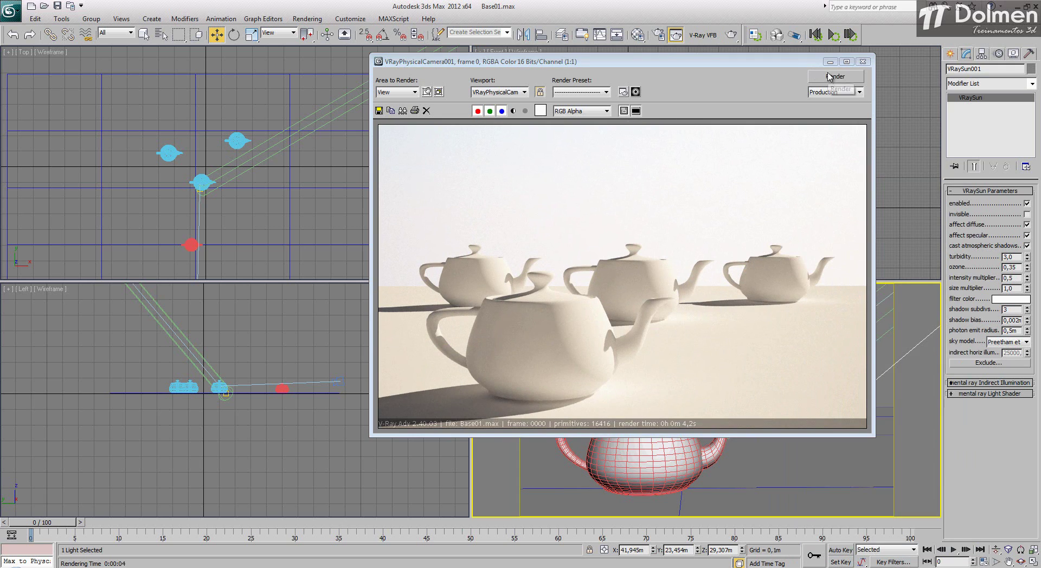
# Set the VRaySun's turbidity to 2,0 and its intensity multiplier to 0,2, and render the physical camera view
pyautogui.click(863, 63)
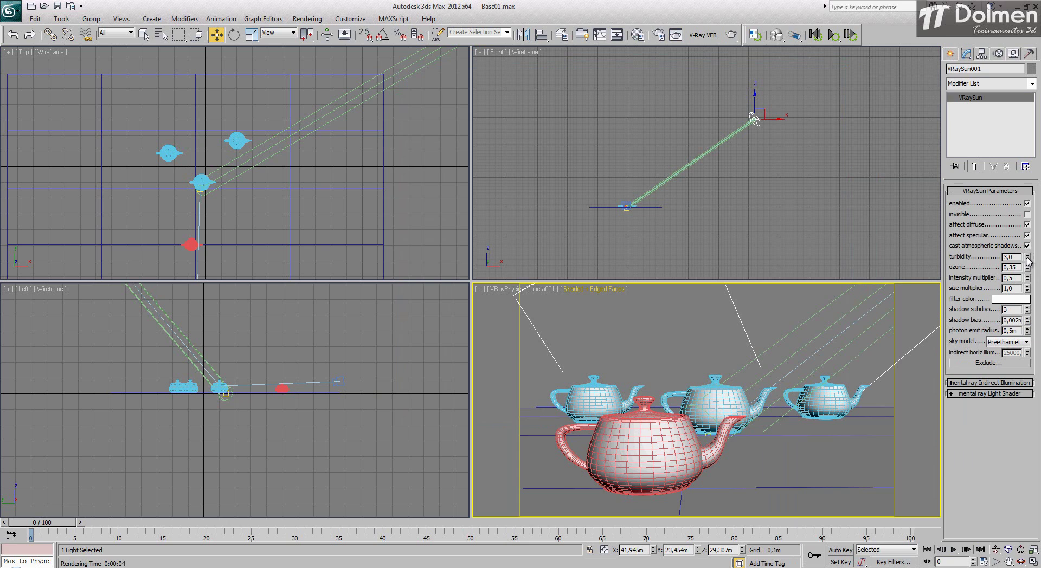
pyautogui.moveTo(1027, 258); pyautogui.dragTo(1026, 289)
pyautogui.click(730, 35)
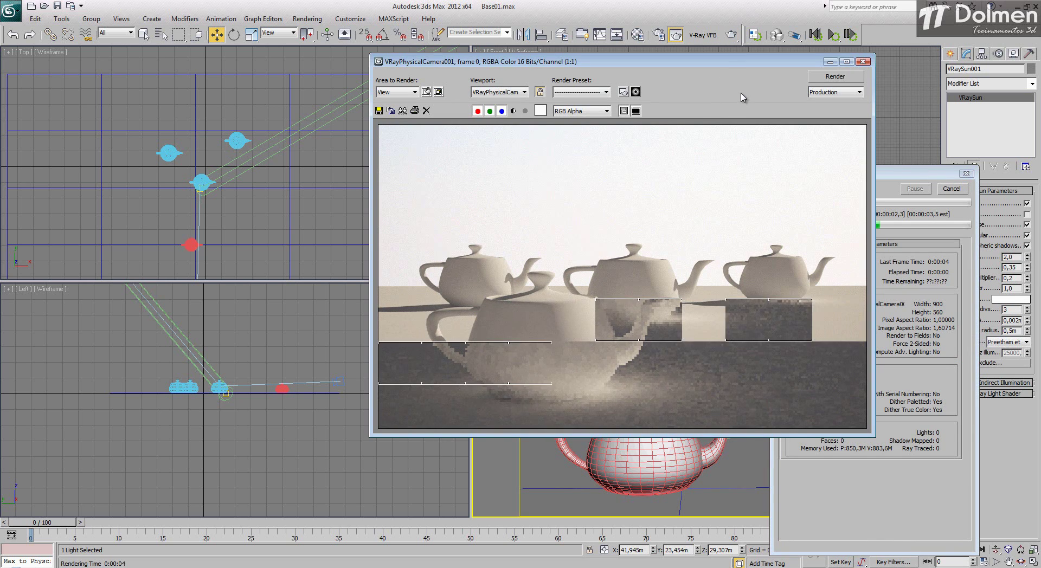
pyautogui.click(863, 61)
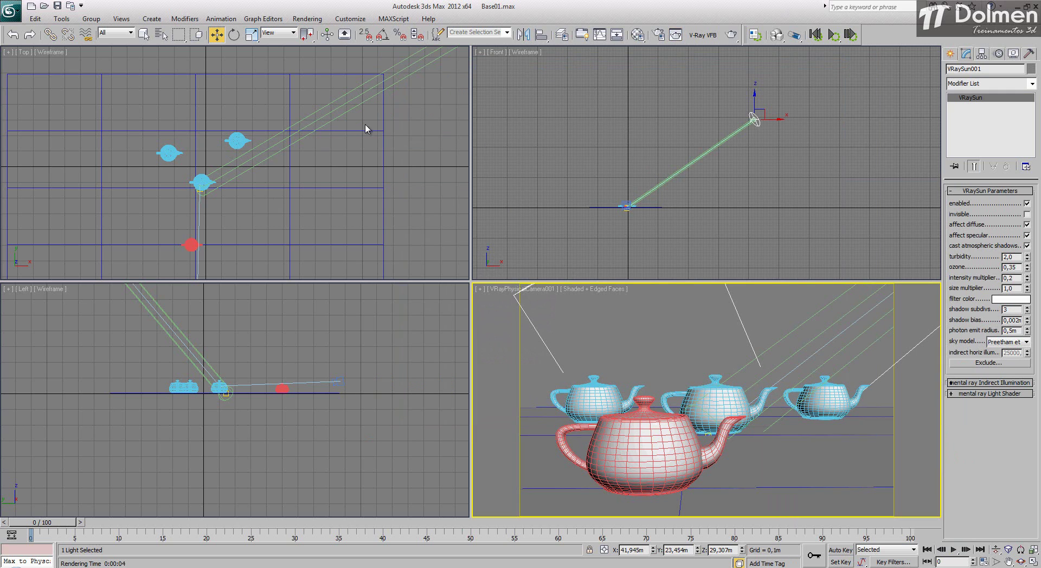
# Hide the VRaySun in the scene
pyautogui.rightClick(759, 108)
pyautogui.rightClick(707, 115)
pyautogui.click(754, 87)
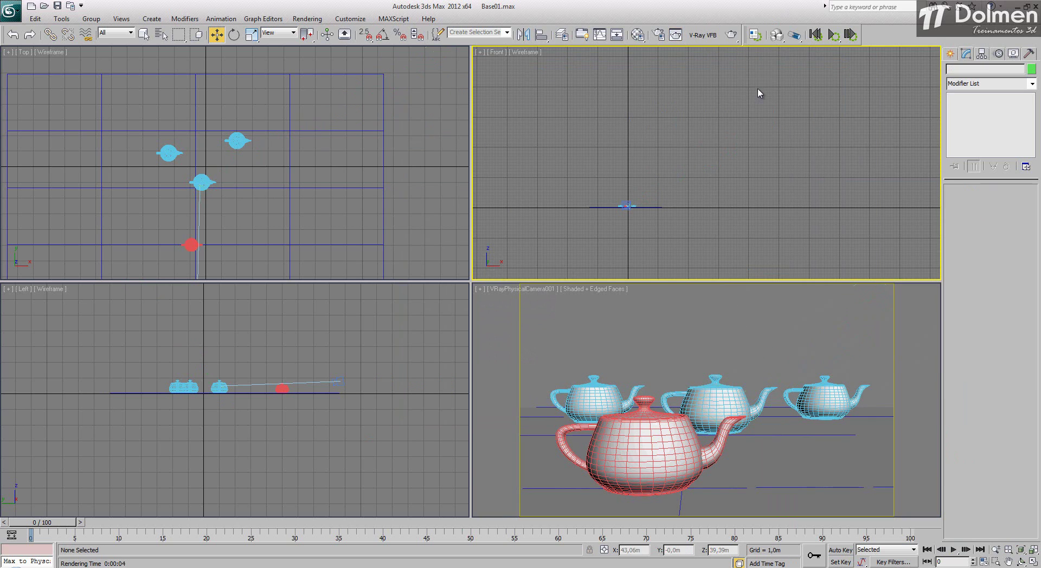
# Disable vignetting on the VRayPhysicalCamera and render the camera view
pyautogui.moveTo(279, 250); pyautogui.dragTo(338, 135, button='middle')
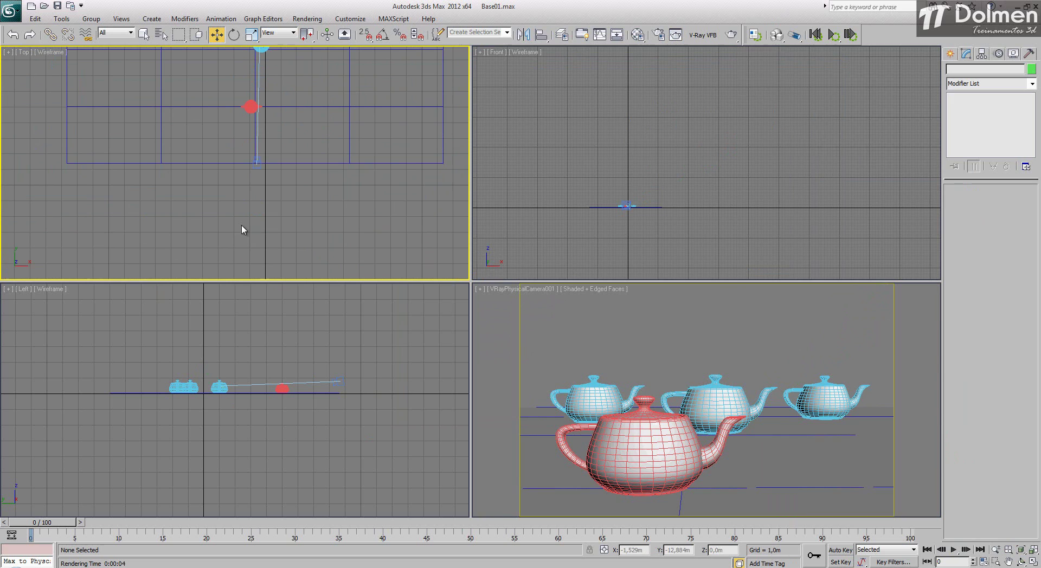
pyautogui.click(254, 165)
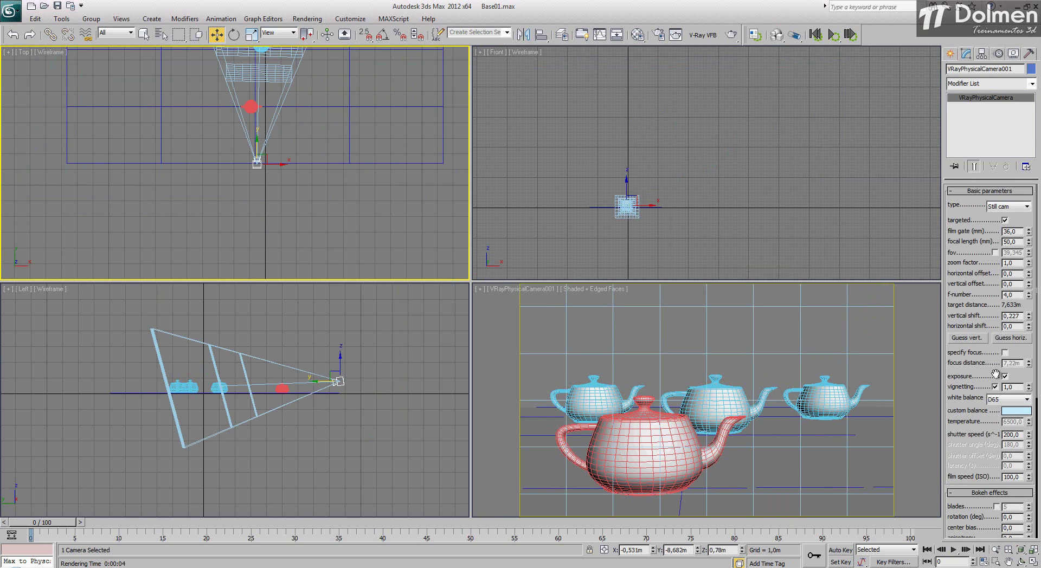
pyautogui.rightClick(824, 345)
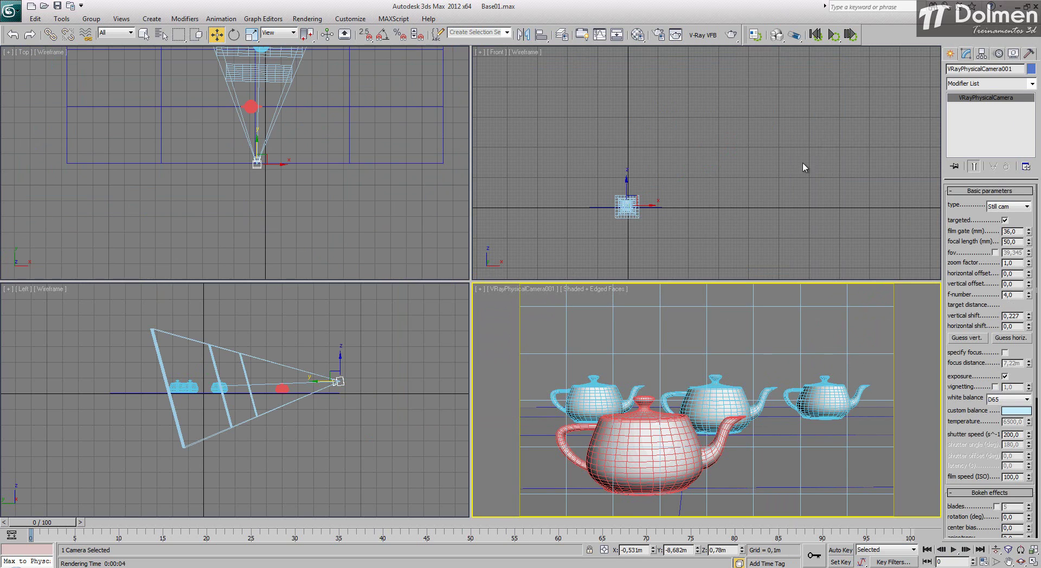
pyautogui.click(731, 35)
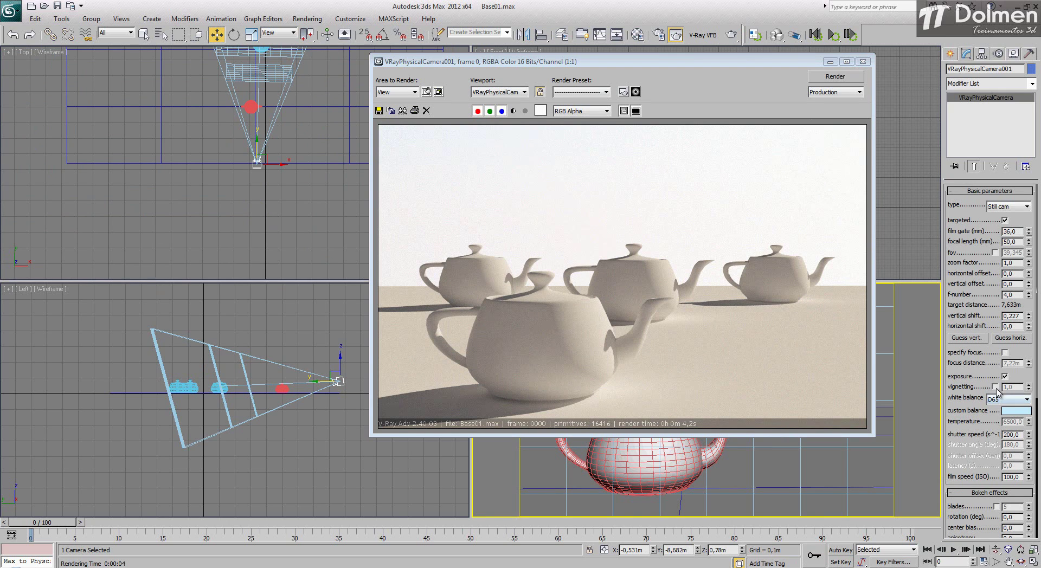
# Re-enable the camera's vignetting, raise its amount to 4,0 and render the camera view
pyautogui.click(995, 387)
pyautogui.doubleClick(1013, 387)
pyautogui.click(841, 76)
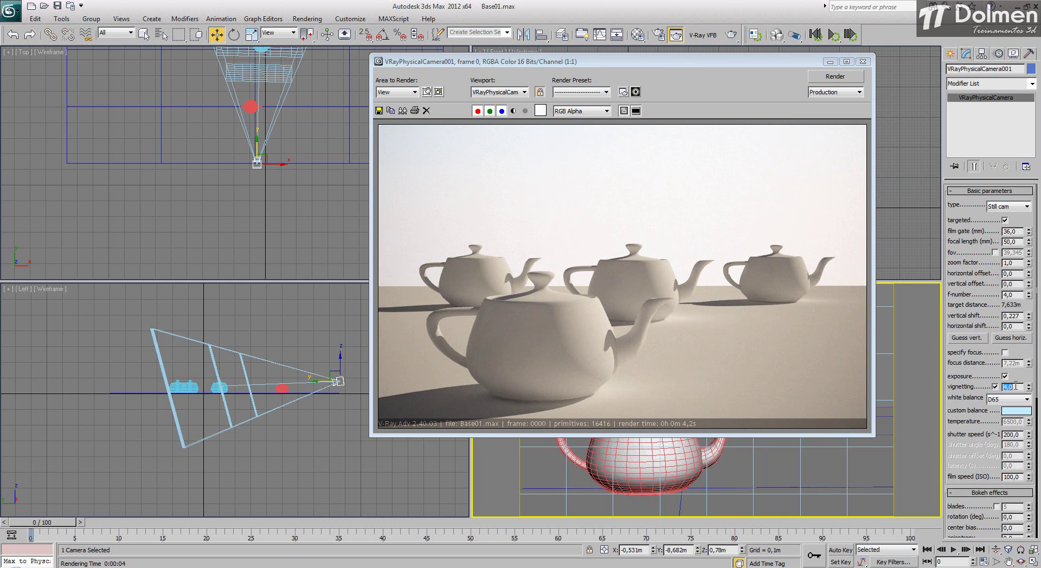
pyautogui.click(831, 78)
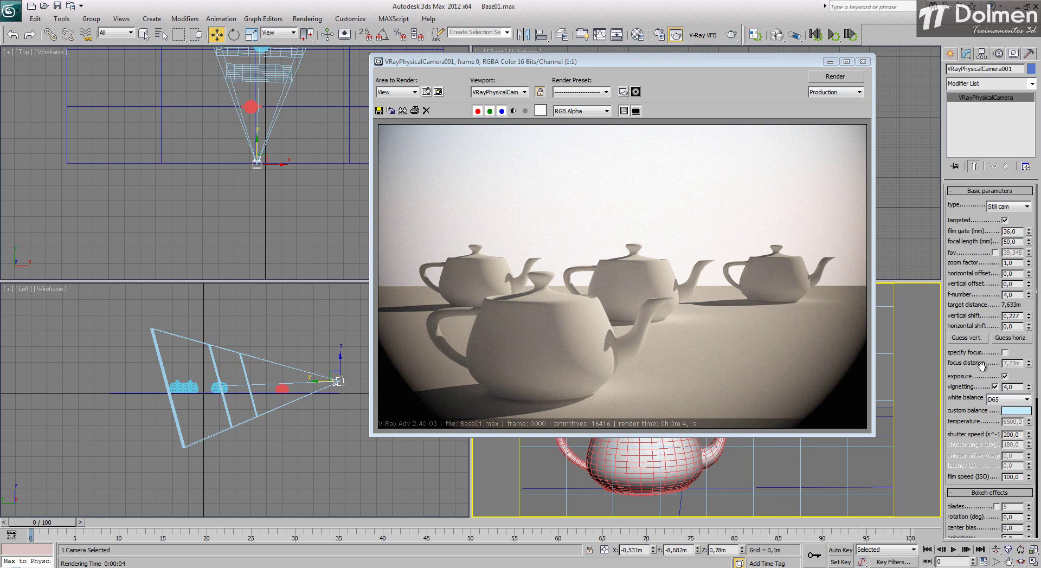
pyautogui.click(862, 61)
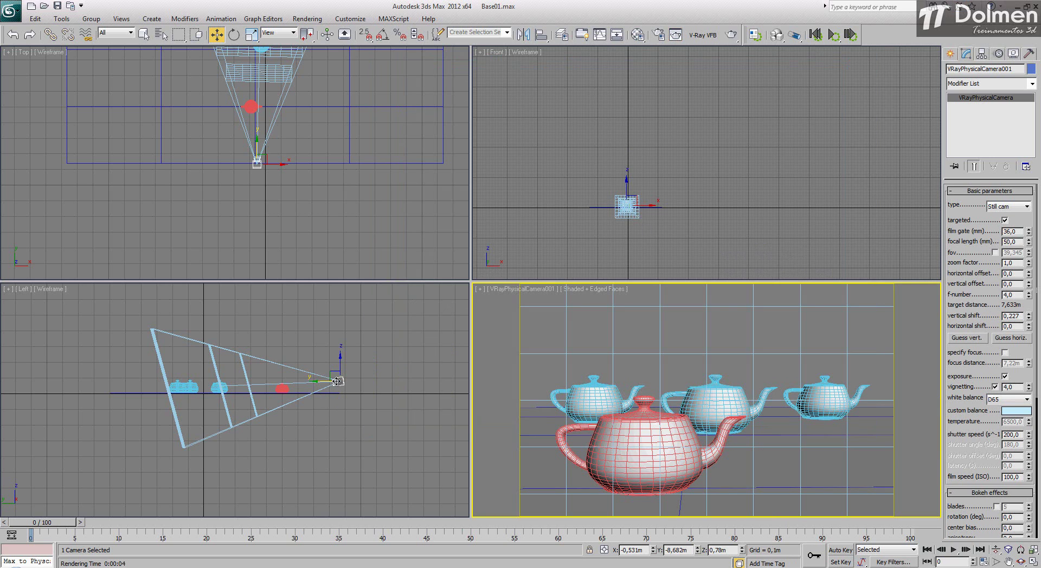
# Set the physical camera's vertical shift to 0 and render the camera view
pyautogui.click(337, 382)
pyautogui.doubleClick(1011, 316)
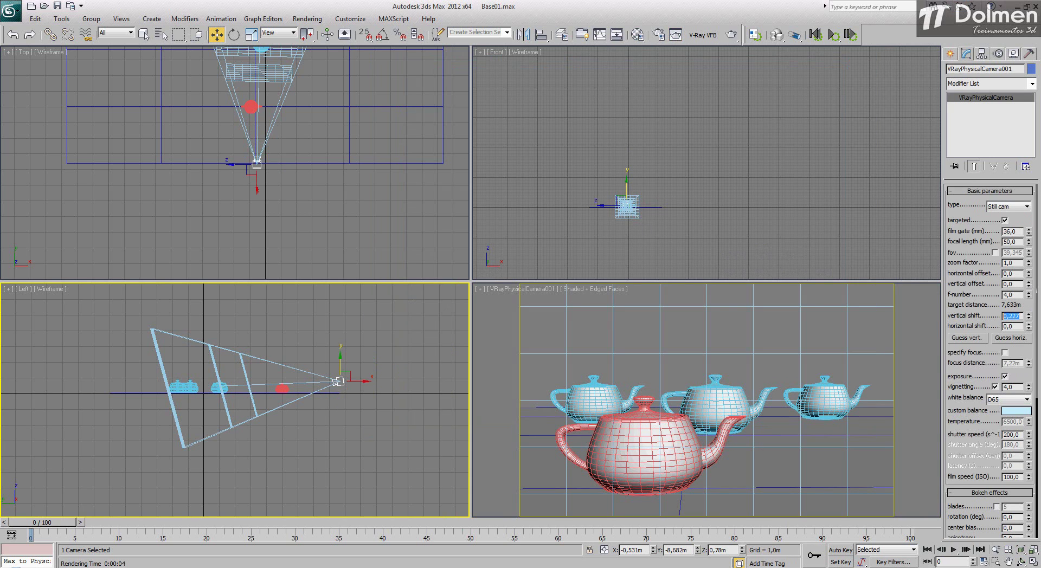
pyautogui.write('0')
pyautogui.press('Return')
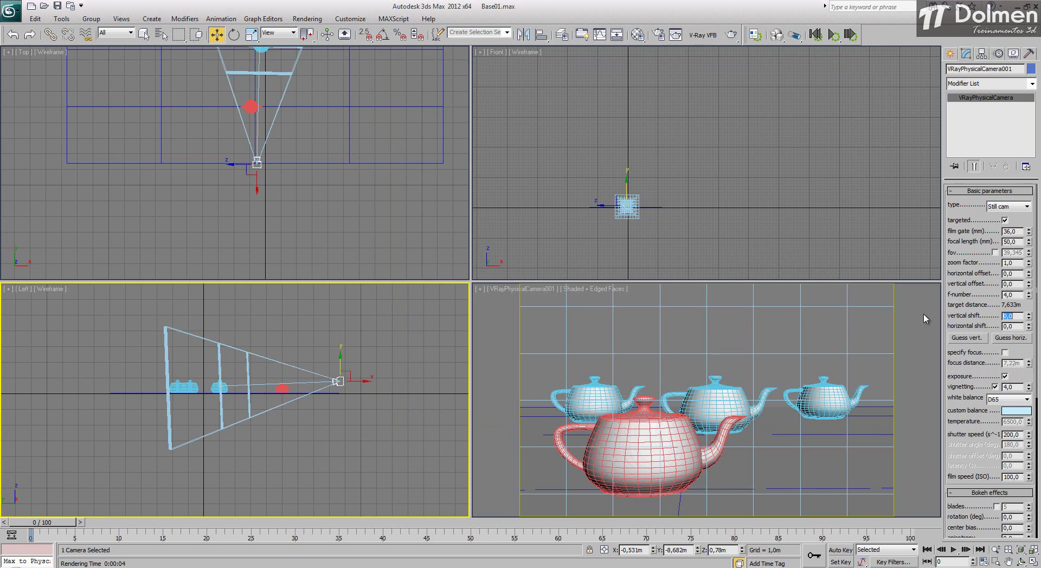
pyautogui.rightClick(682, 351)
pyautogui.click(732, 34)
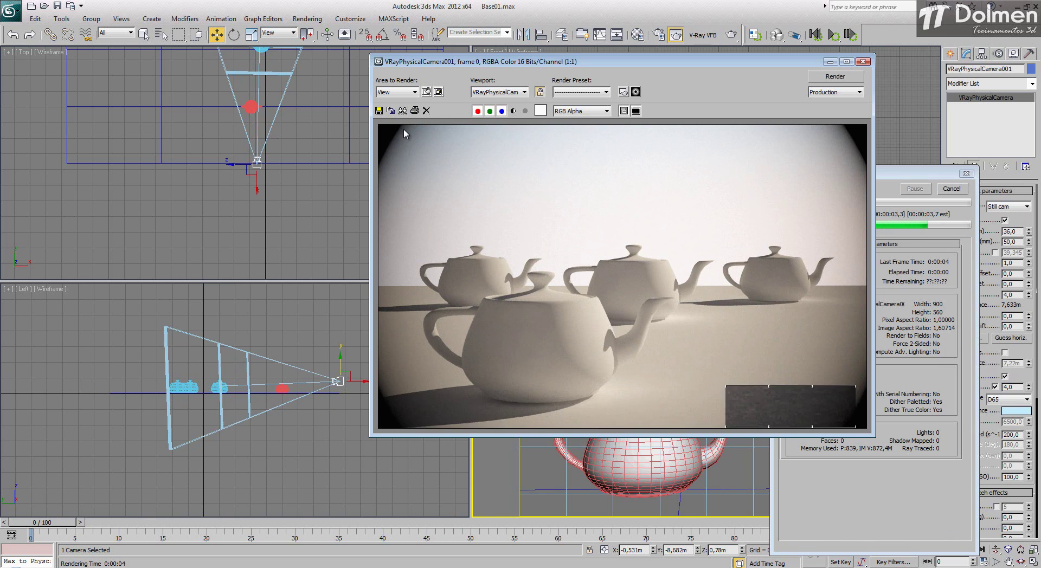
# Render the camera view with the vignetting amount at 8,0 and again with it at 1,0
pyautogui.moveTo(1014, 391); pyautogui.dragTo(1000, 388)
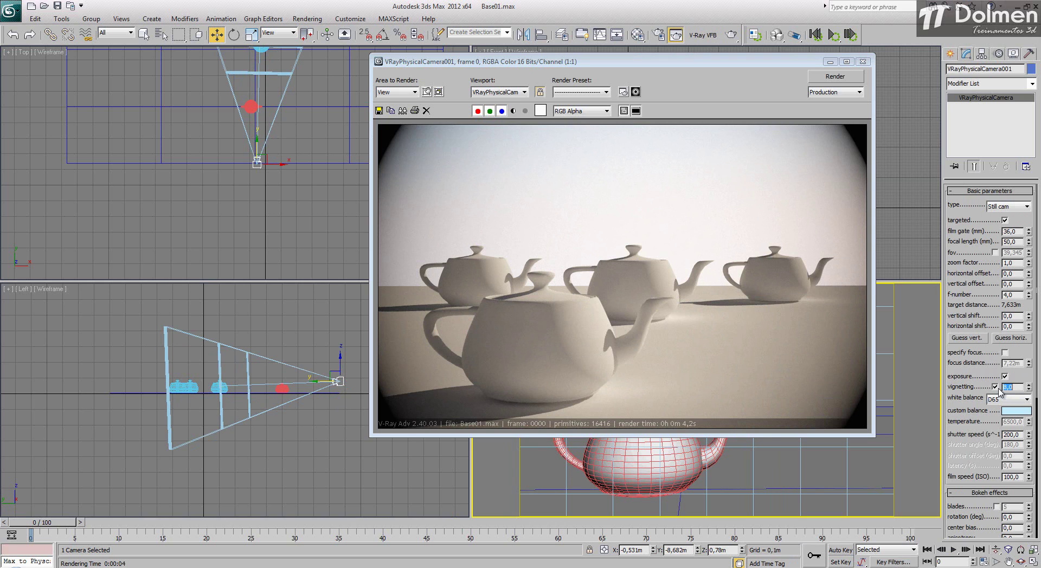
pyautogui.click(835, 77)
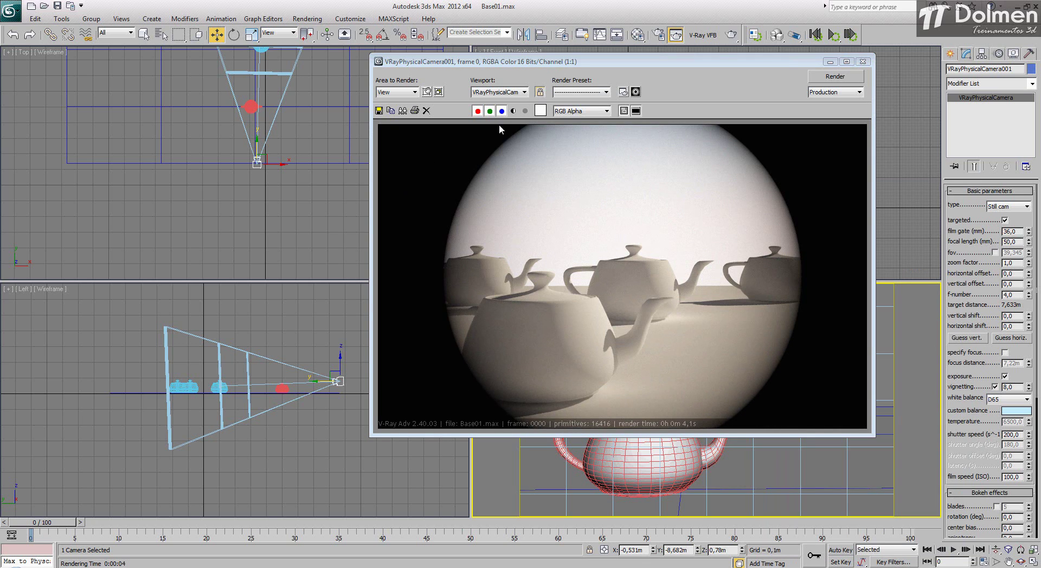
pyautogui.click(863, 61)
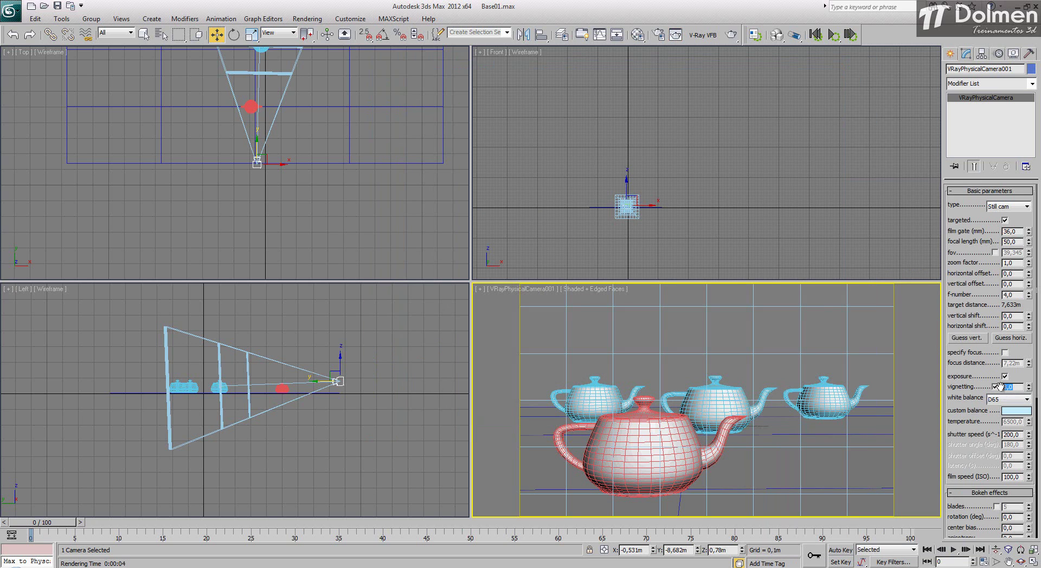
pyautogui.click(731, 34)
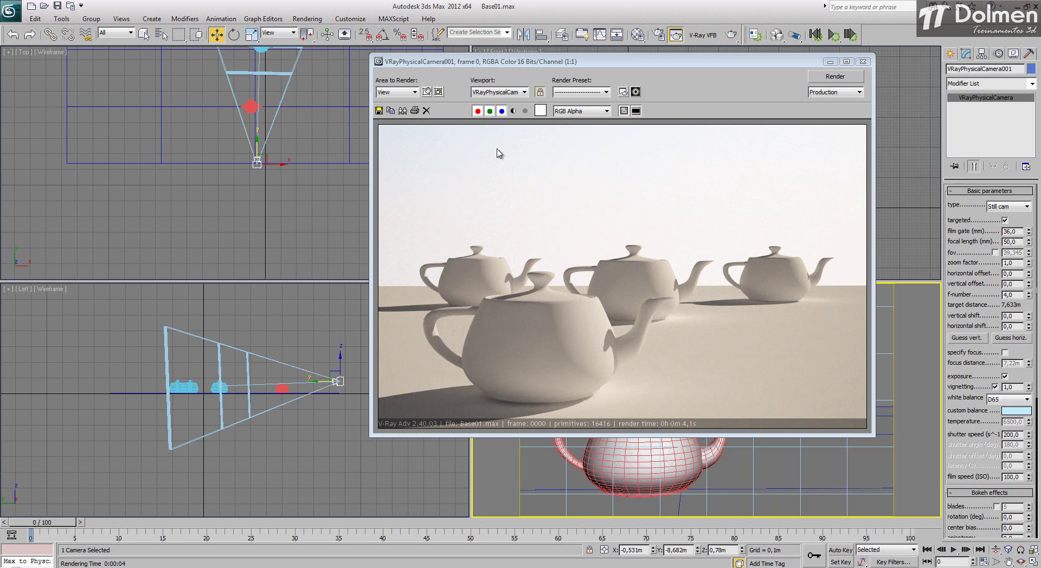
pyautogui.click(863, 62)
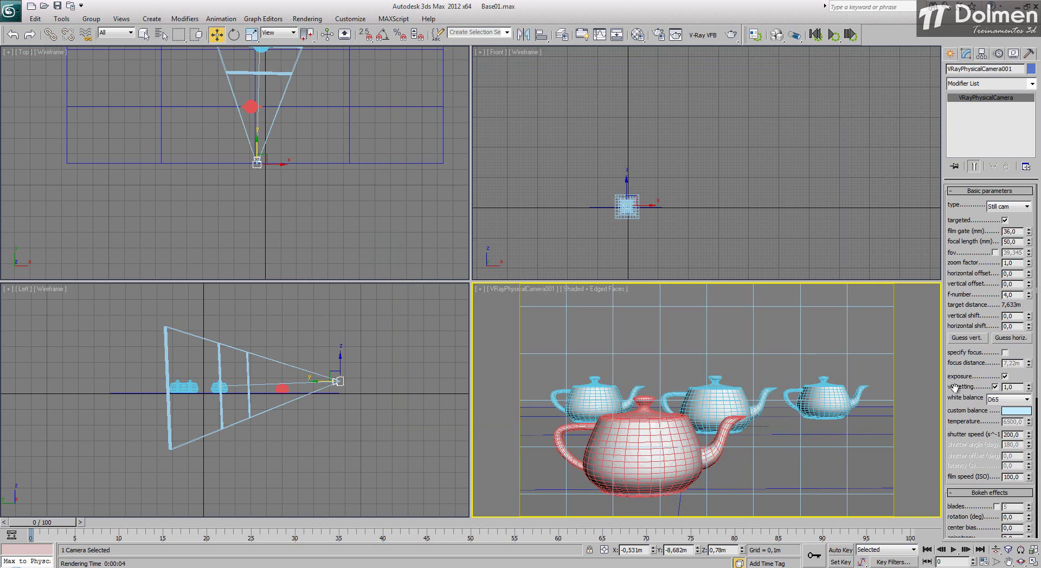
# Try the Custom, Neutral and Daylight white balance options on the physical camera
pyautogui.moveTo(984, 370); pyautogui.dragTo(982, 261)
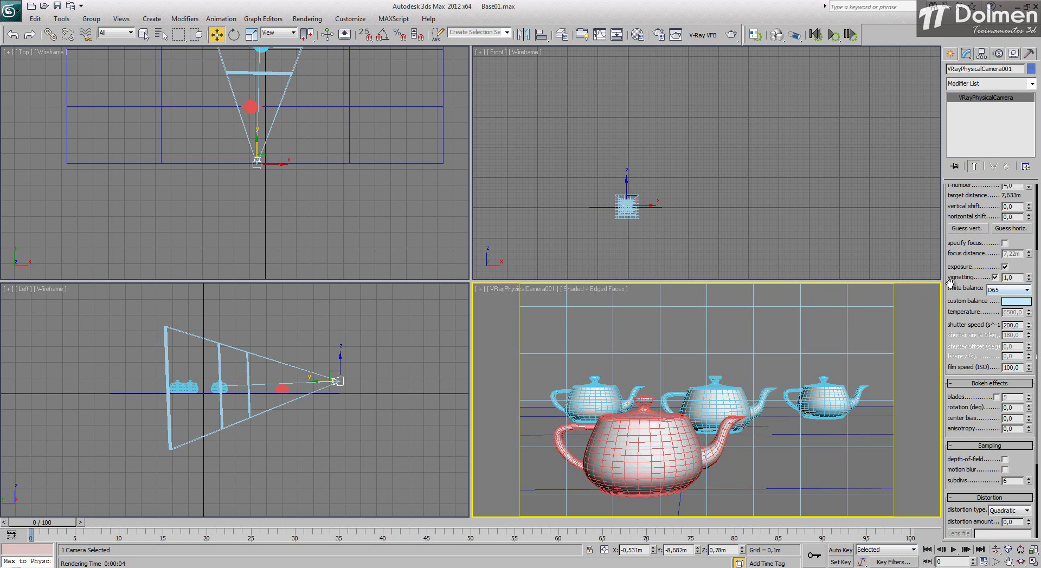
pyautogui.click(1028, 291)
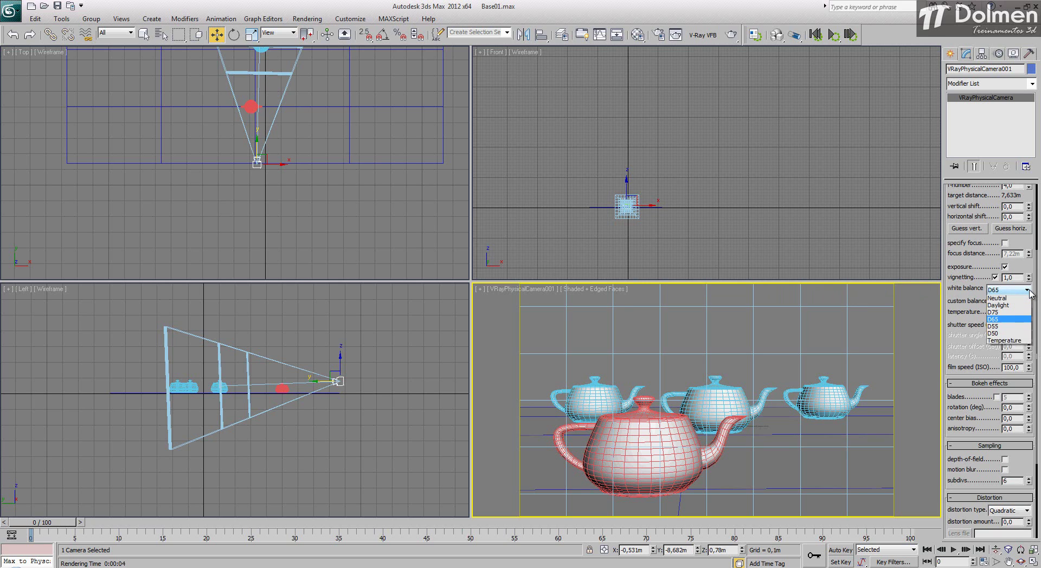
pyautogui.click(1017, 302)
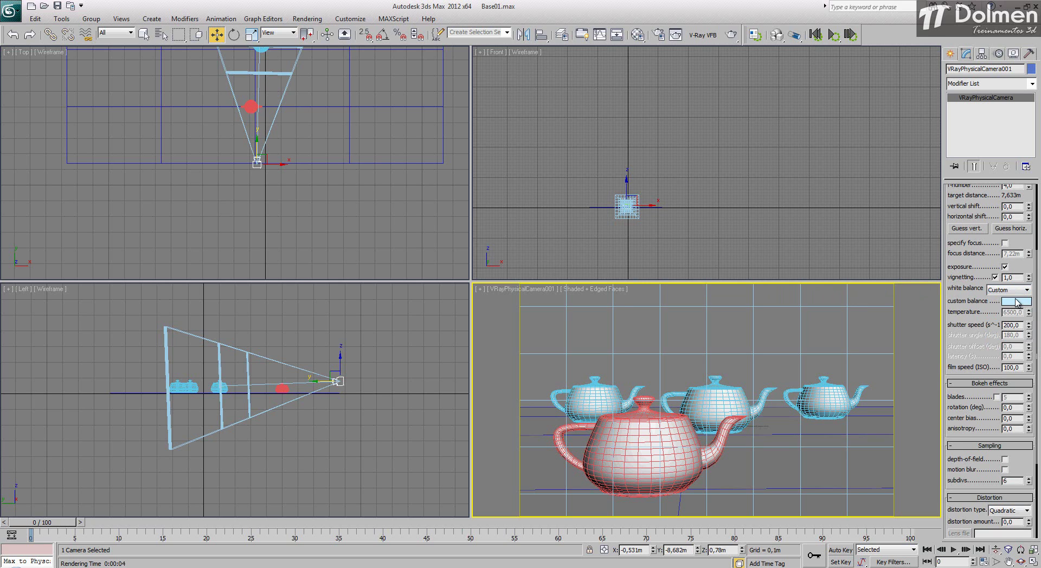
pyautogui.click(1010, 293)
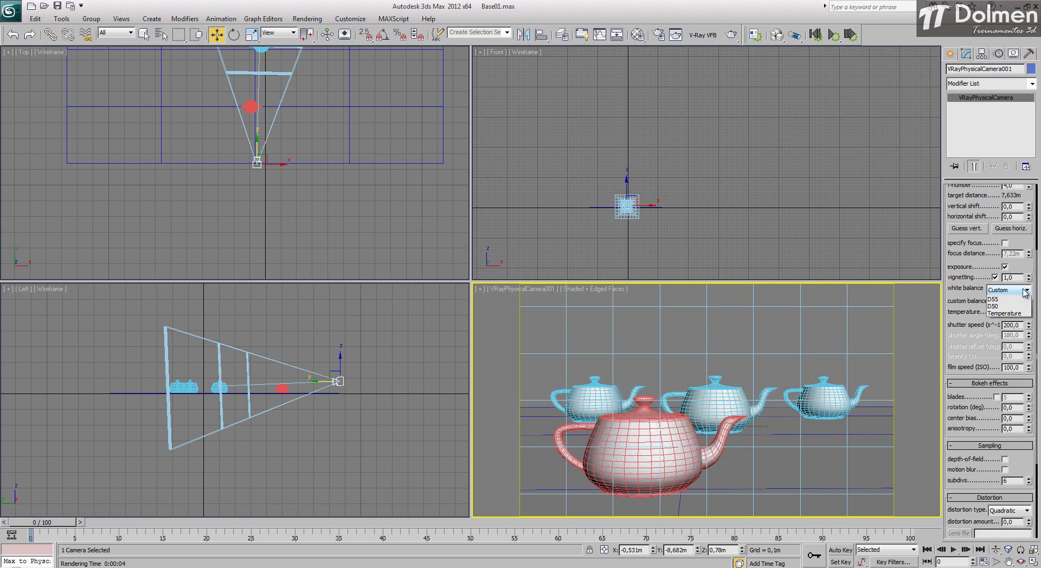
pyautogui.click(1014, 306)
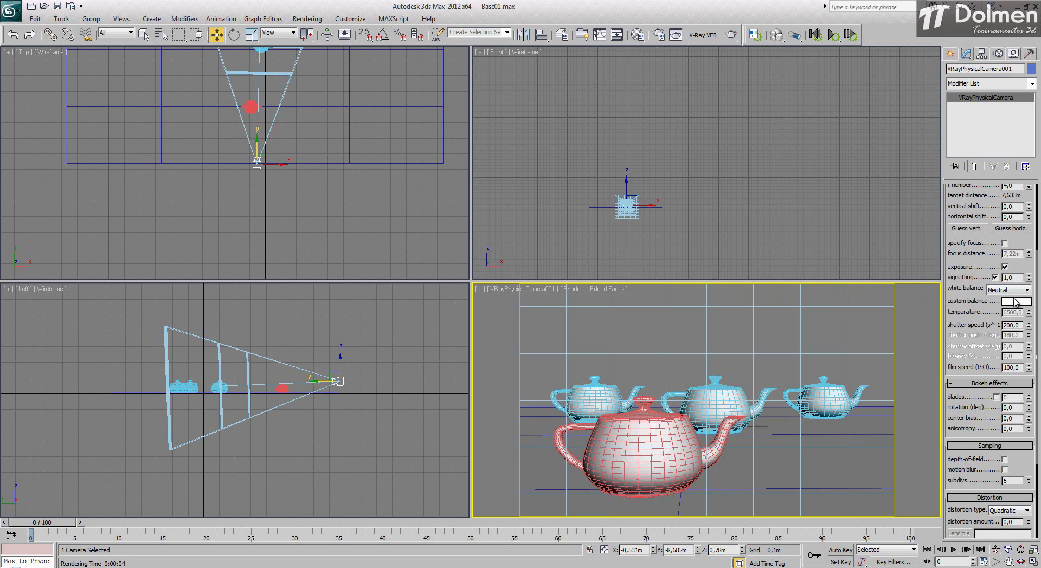
pyautogui.click(1026, 291)
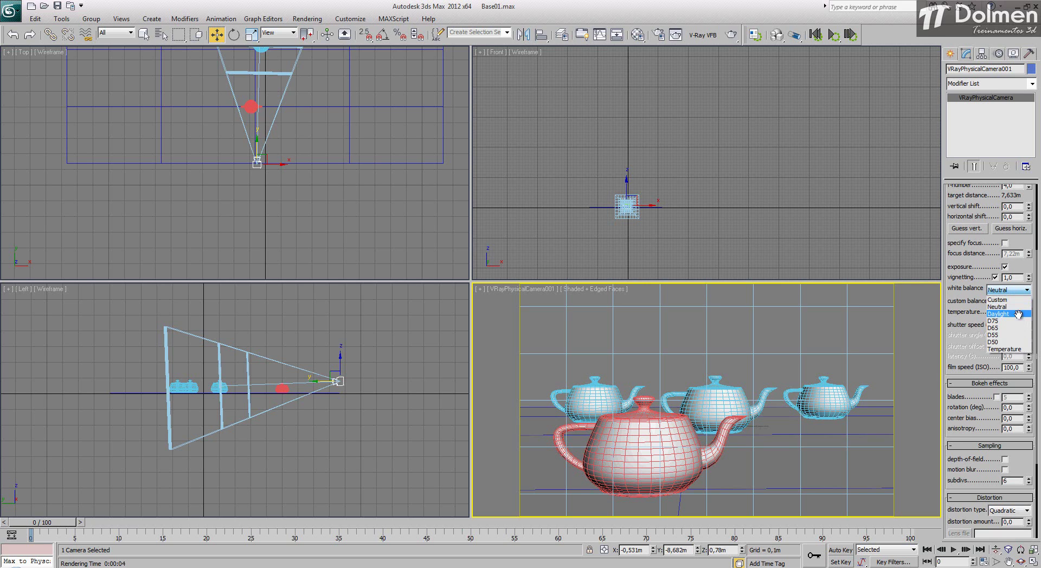
pyautogui.click(1019, 313)
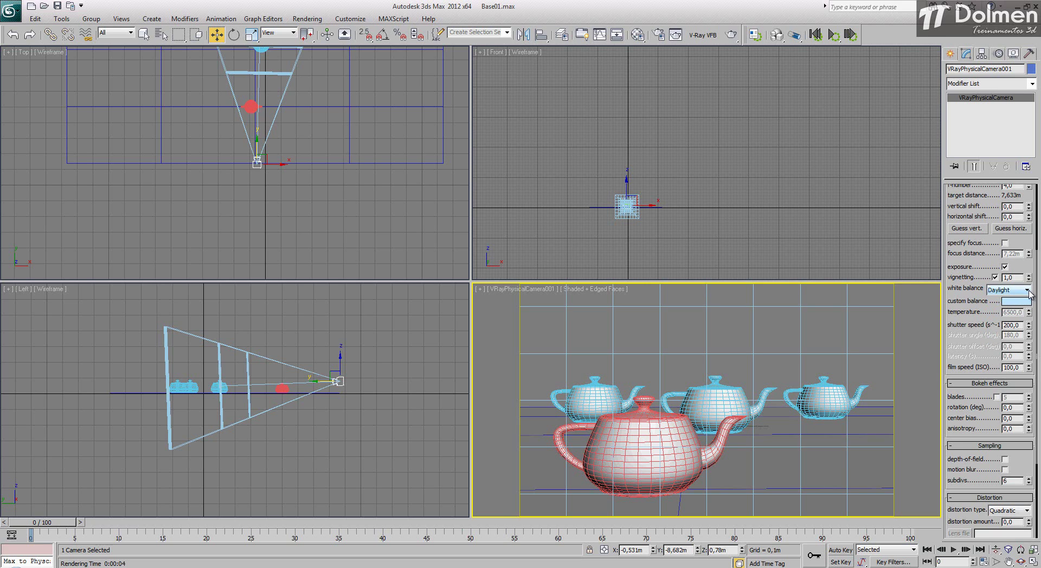
# Try the D65, D55 and D50 white balance presets on the physical camera
pyautogui.click(1030, 292)
pyautogui.click(1022, 319)
pyautogui.click(1022, 325)
pyautogui.click(1029, 293)
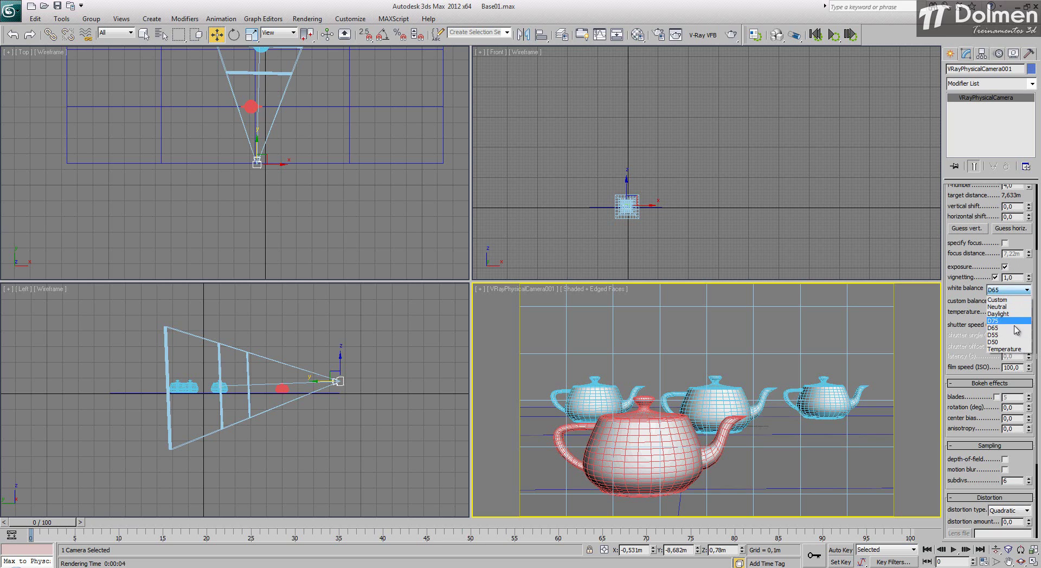
pyautogui.click(1020, 341)
pyautogui.click(1029, 291)
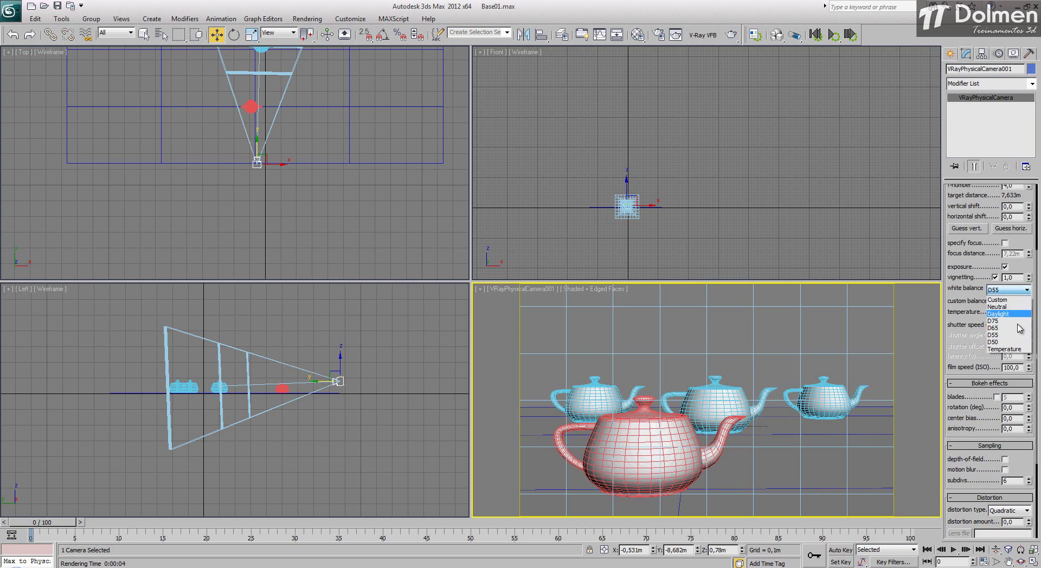
pyautogui.click(1019, 348)
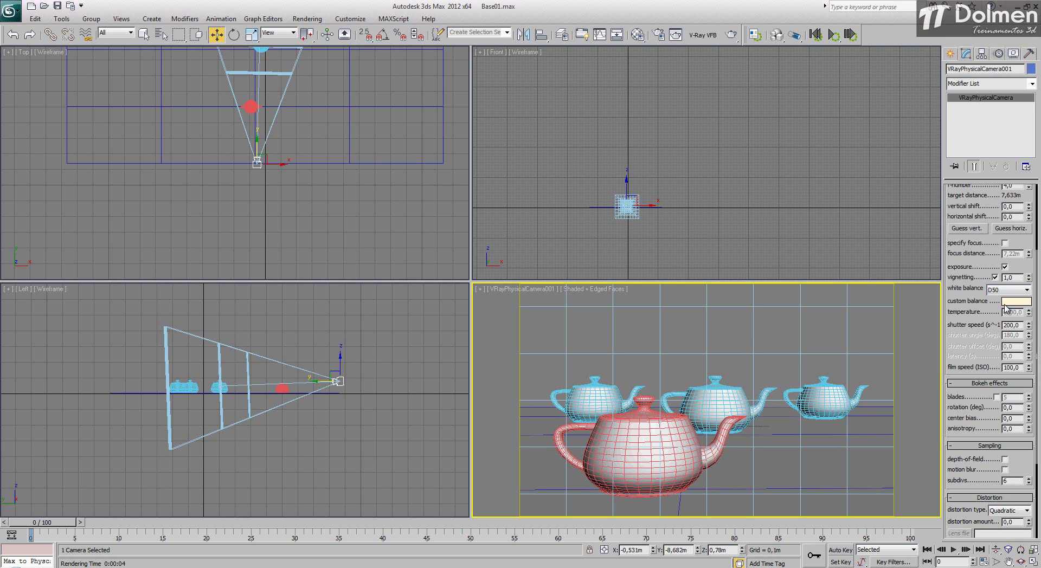
# Switch the camera's white balance to Custom and back to the D65 preset
pyautogui.click(1016, 291)
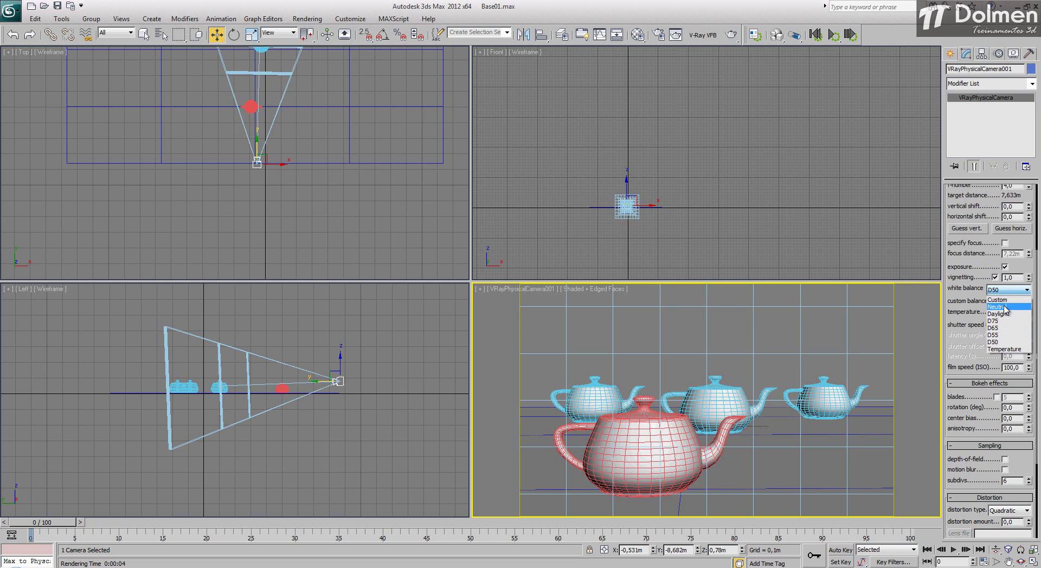
pyautogui.click(998, 300)
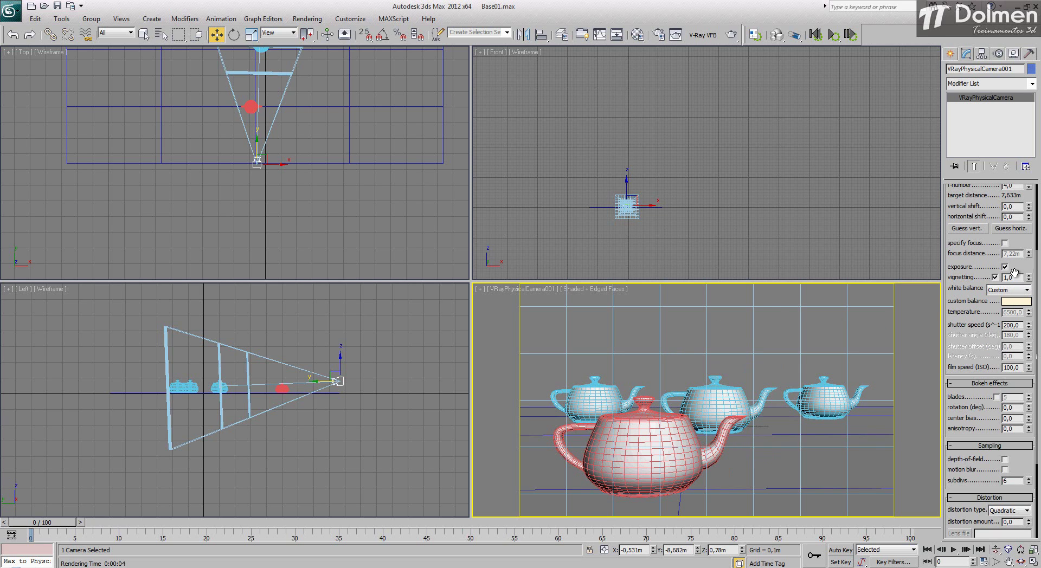
pyautogui.click(1022, 290)
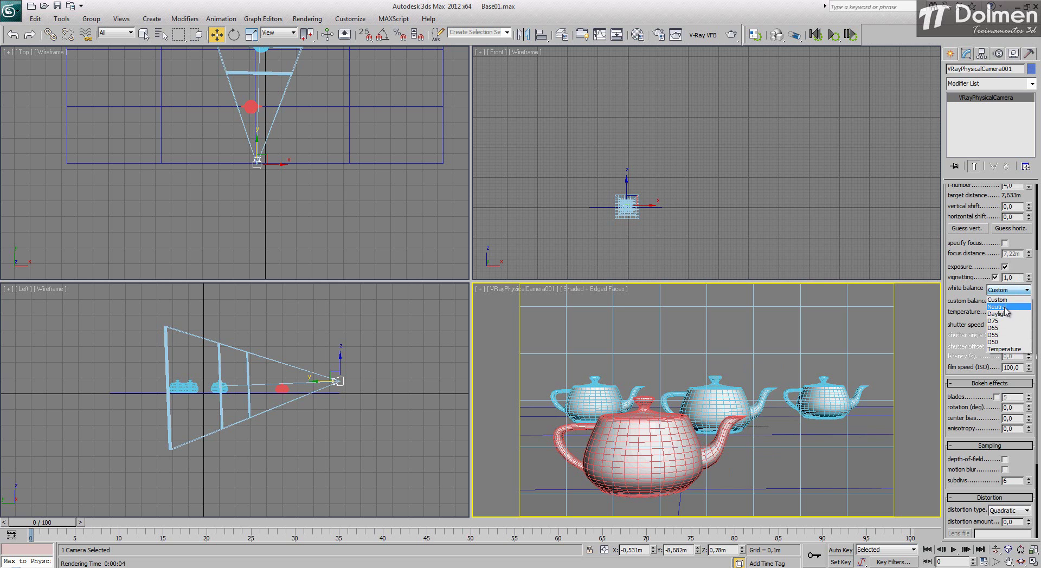
pyautogui.click(1003, 328)
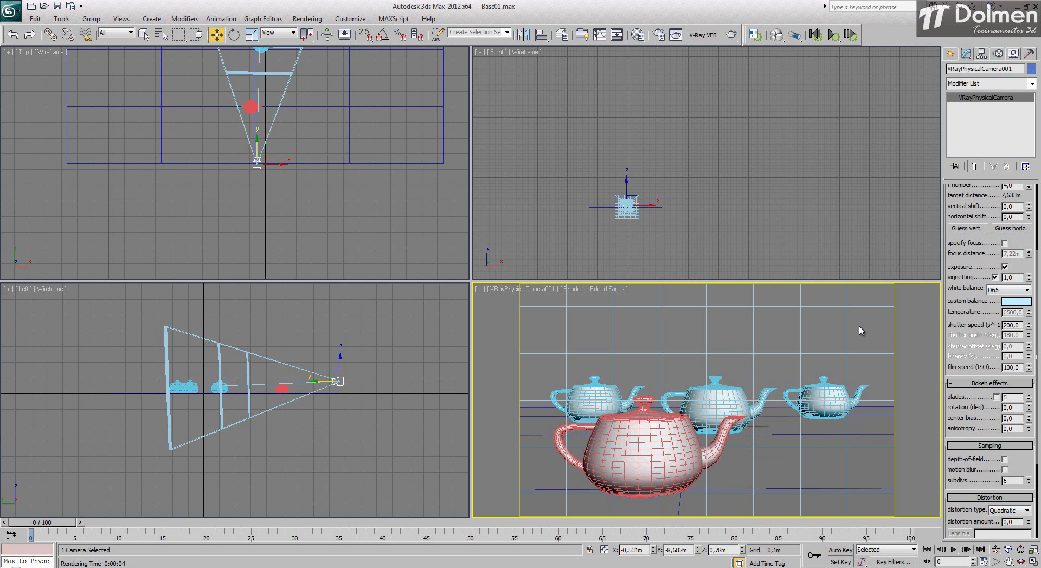
# Render the camera view with D65, sample the front teapot's colour from the render as custom white balance, and render again
pyautogui.click(731, 35)
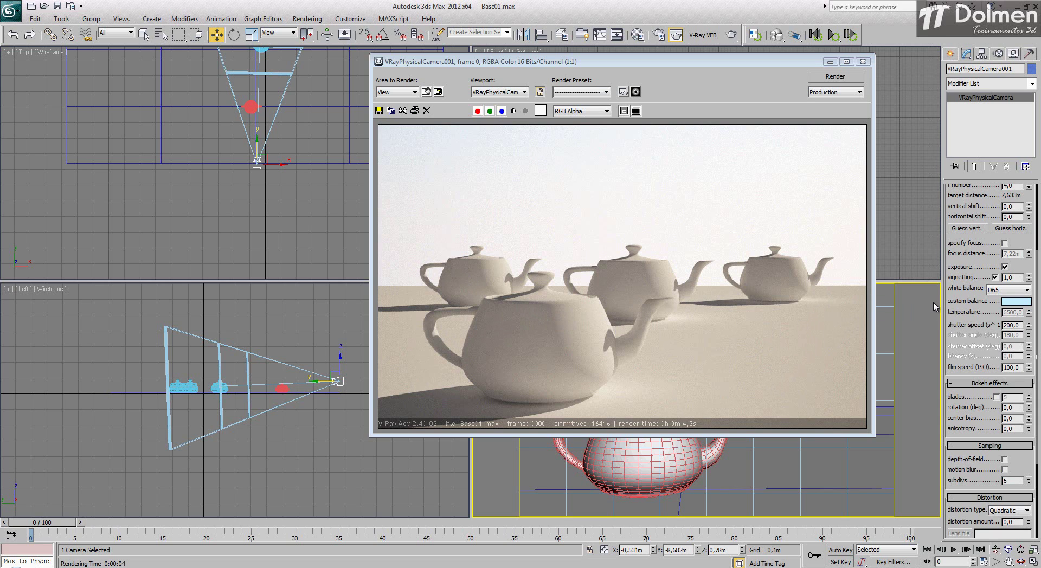
pyautogui.click(1014, 301)
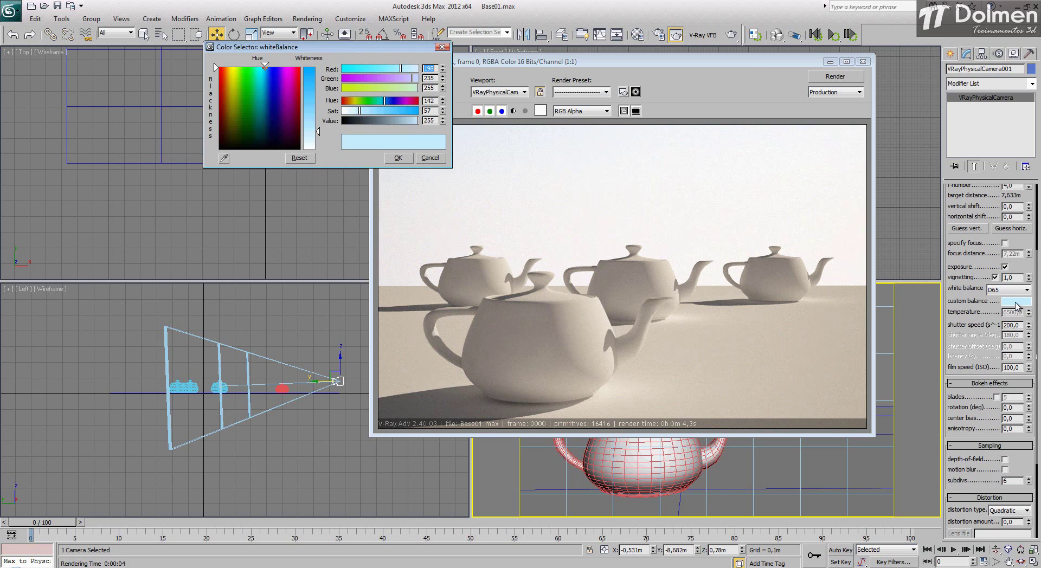
pyautogui.click(223, 159)
pyautogui.click(575, 308)
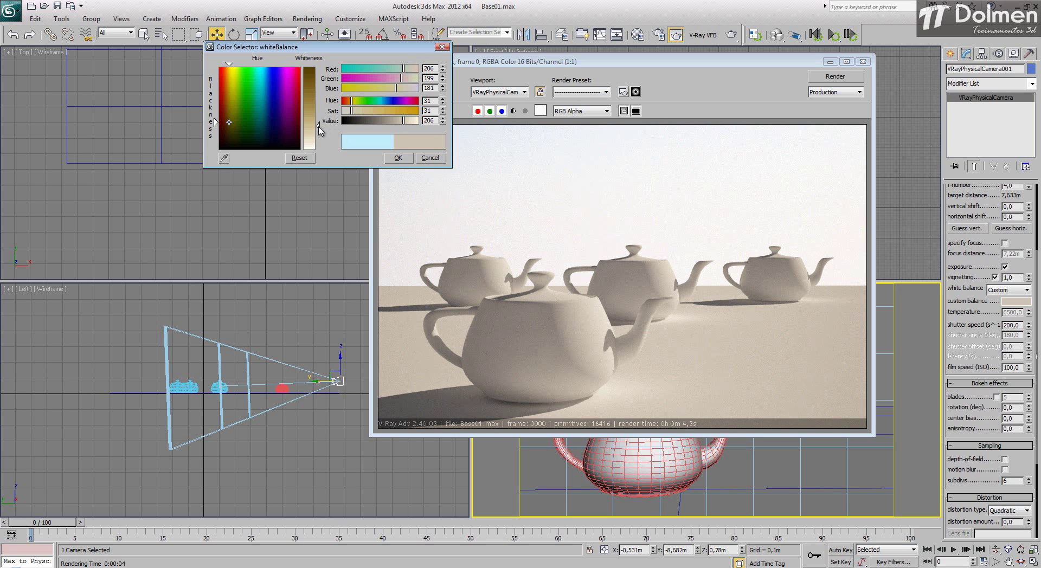
pyautogui.click(813, 78)
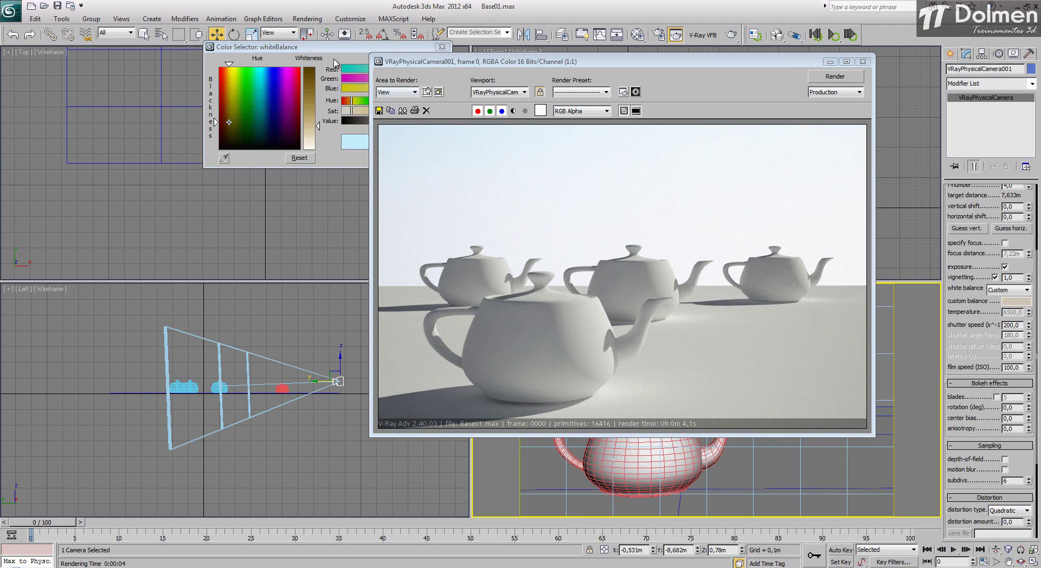
pyautogui.press('Escape')
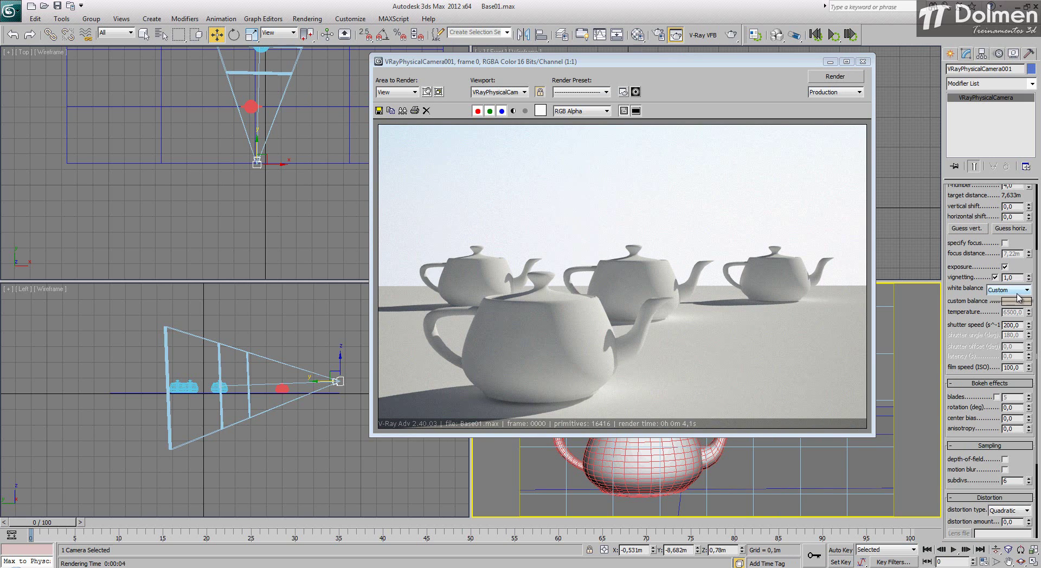
# Set the physical camera's white balance to Neutral and render the camera view
pyautogui.click(1006, 290)
pyautogui.click(1004, 304)
pyautogui.click(835, 77)
# Switch the white balance to Custom, choose a light cyan balance colour by lowering red to 201, and render the view
pyautogui.click(1017, 293)
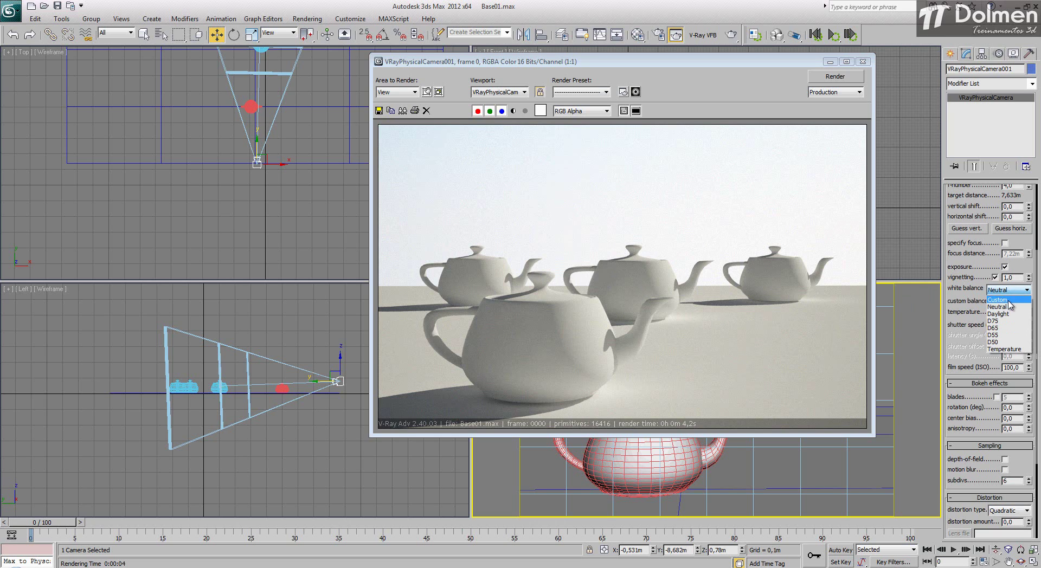
pyautogui.click(1016, 304)
pyautogui.click(1016, 302)
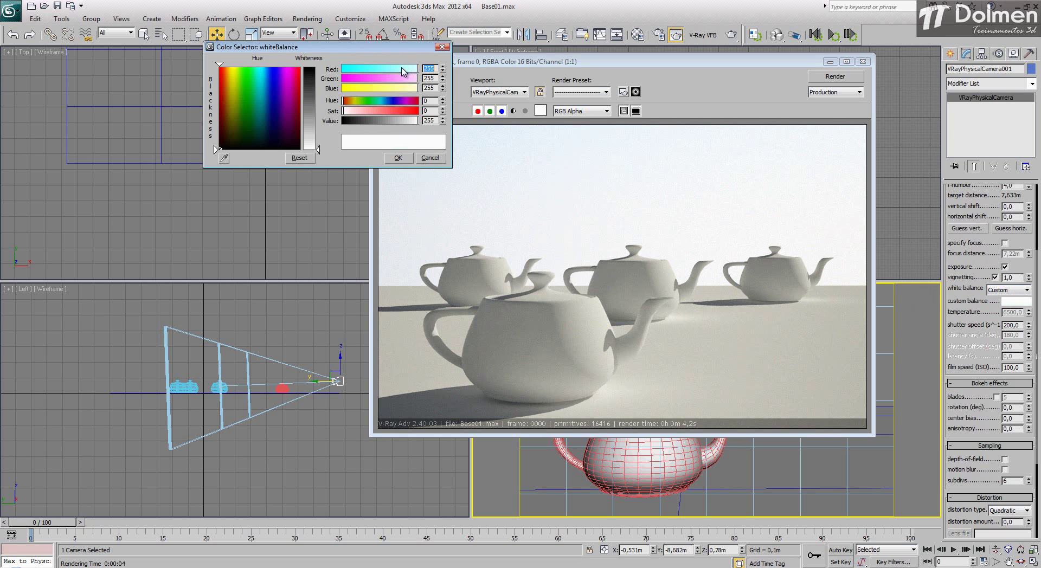
pyautogui.moveTo(415, 69); pyautogui.dragTo(403, 69)
pyautogui.click(399, 158)
pyautogui.click(834, 77)
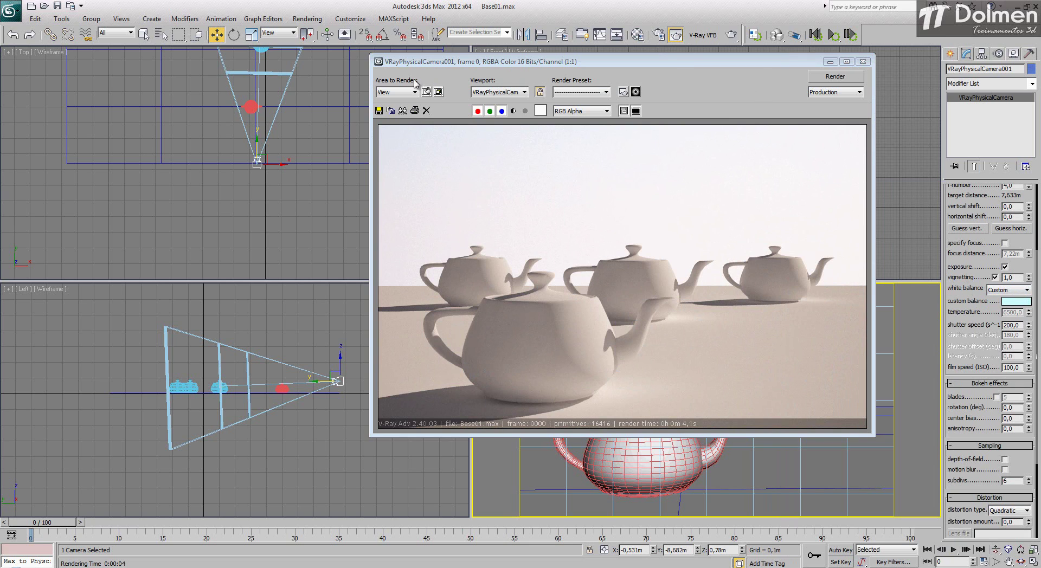
# Change the custom balance colour to a pale green with green 225 and blue 176, and render the camera view
pyautogui.click(1016, 301)
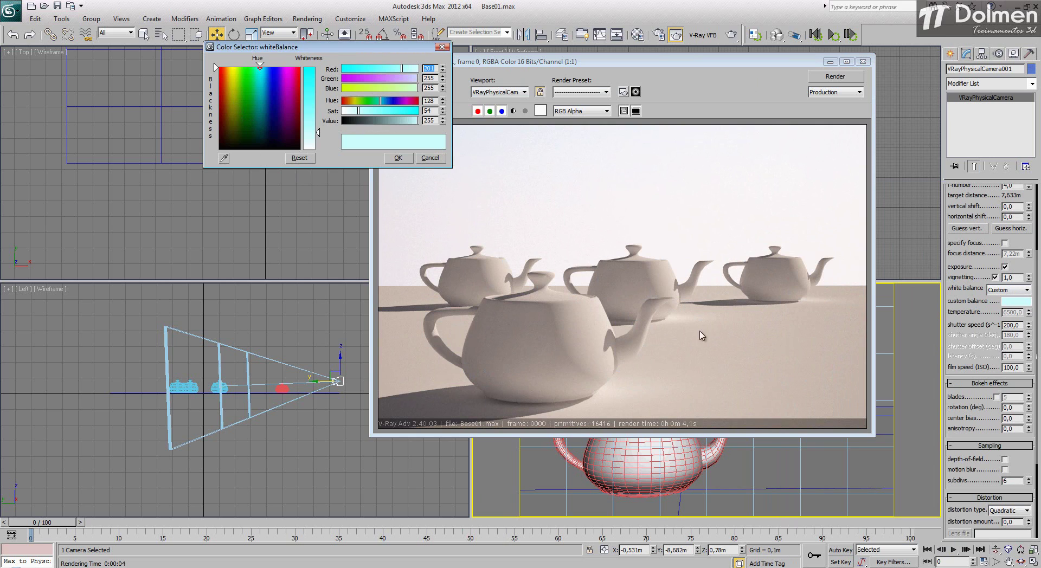
pyautogui.click(237, 99)
pyautogui.click(320, 129)
pyautogui.click(398, 158)
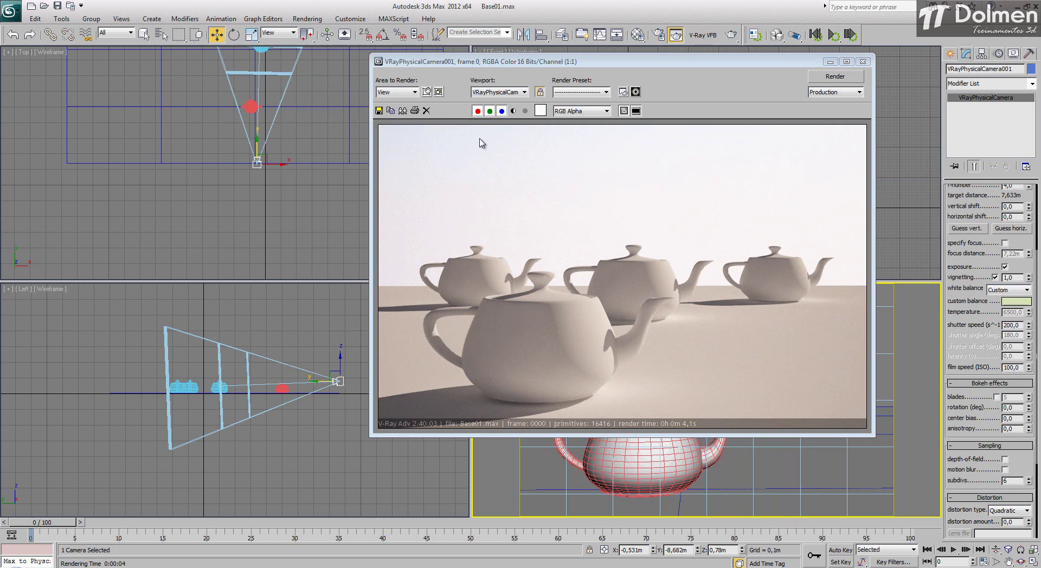
pyautogui.click(846, 76)
pyautogui.click(1019, 301)
pyautogui.click(319, 144)
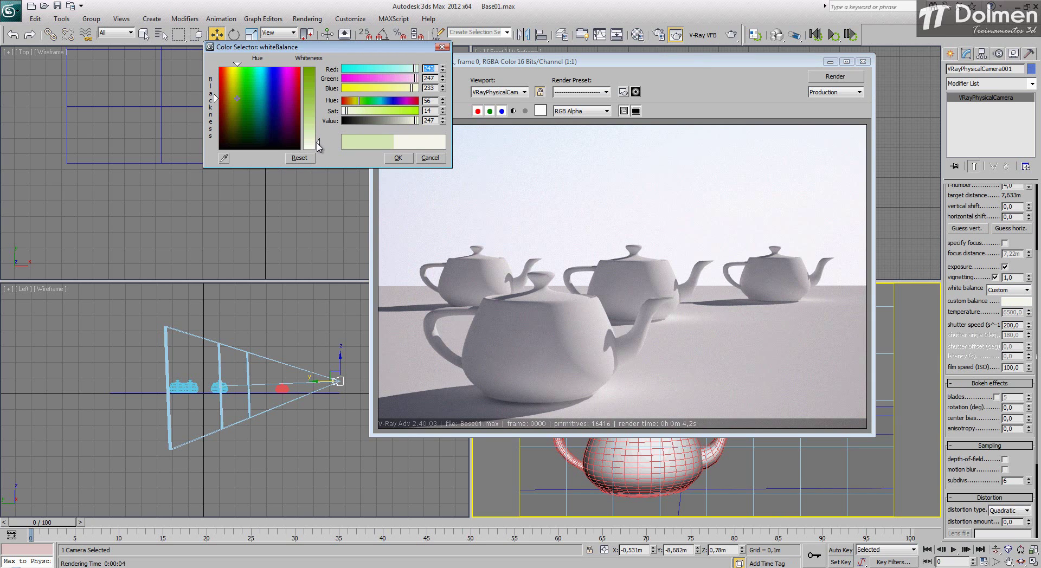
pyautogui.click(433, 159)
# Set the camera's custom balance colour to pure white (255, 255, 255)
pyautogui.click(1019, 302)
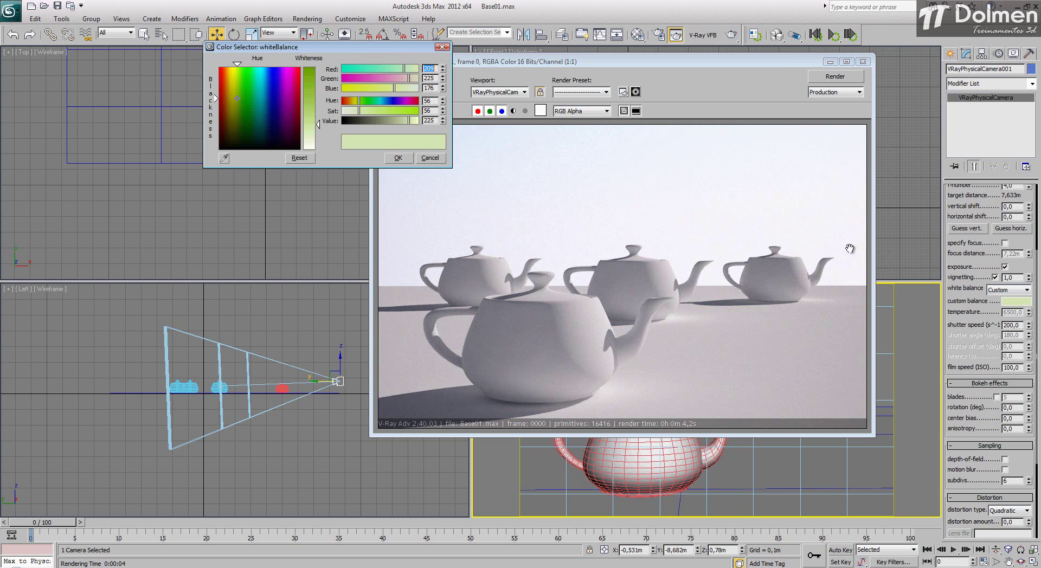
pyautogui.moveTo(313, 123); pyautogui.dragTo(319, 158)
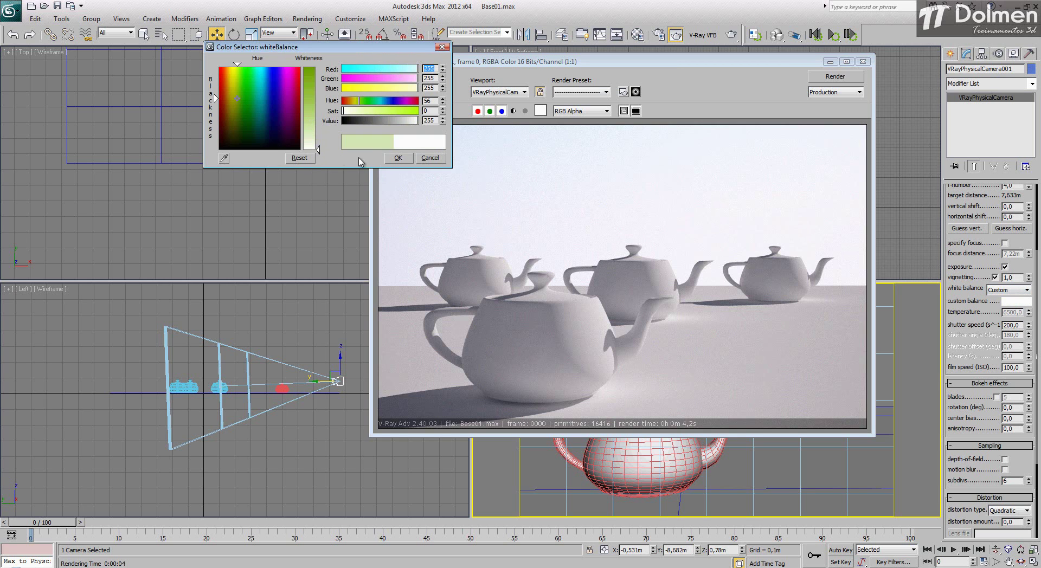
pyautogui.click(406, 158)
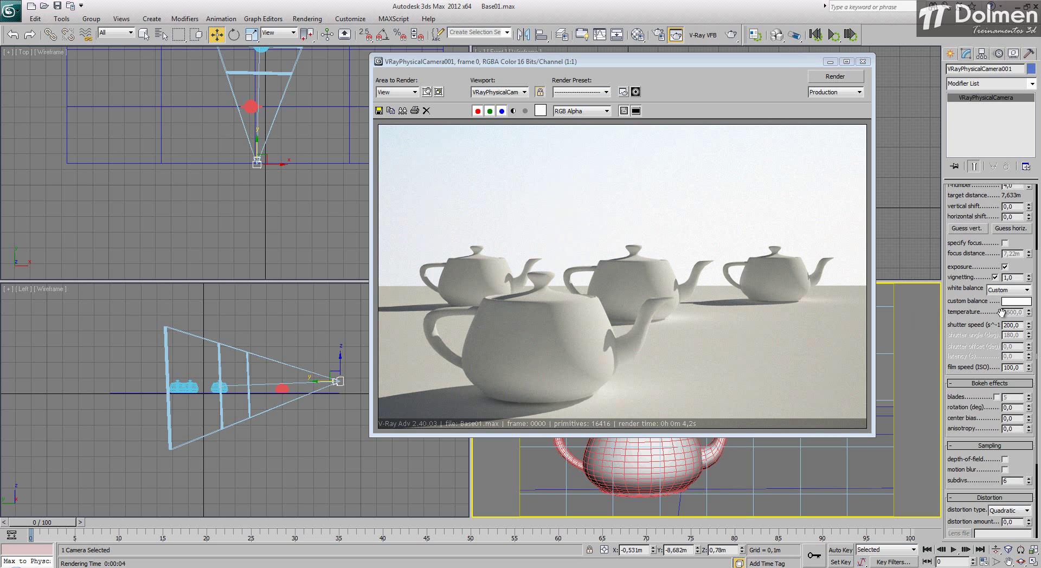
# Try the Temperature white balance option and return to Custom with the balance colour set to pure white
pyautogui.click(1027, 291)
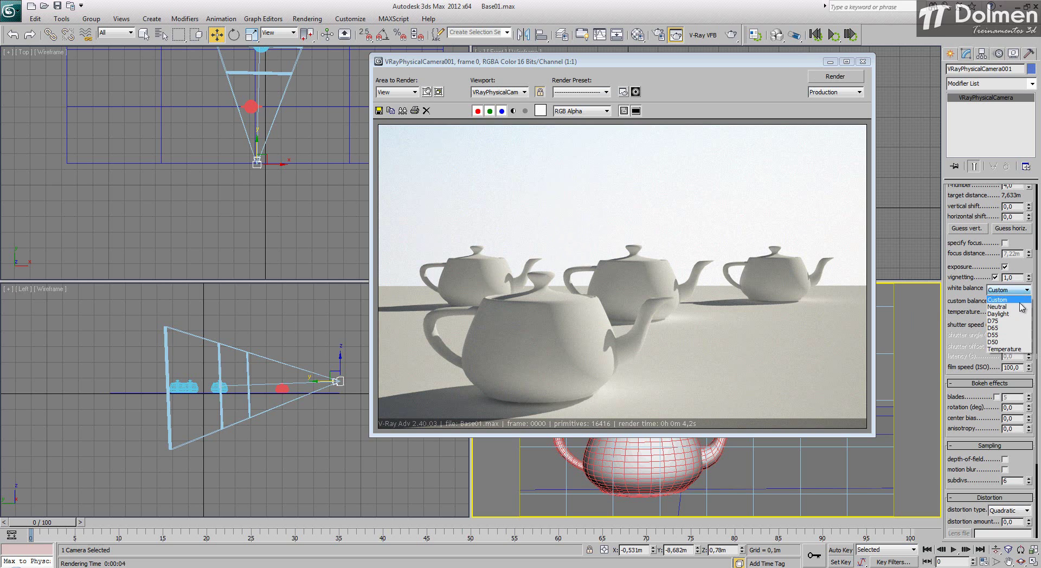
pyautogui.click(1004, 349)
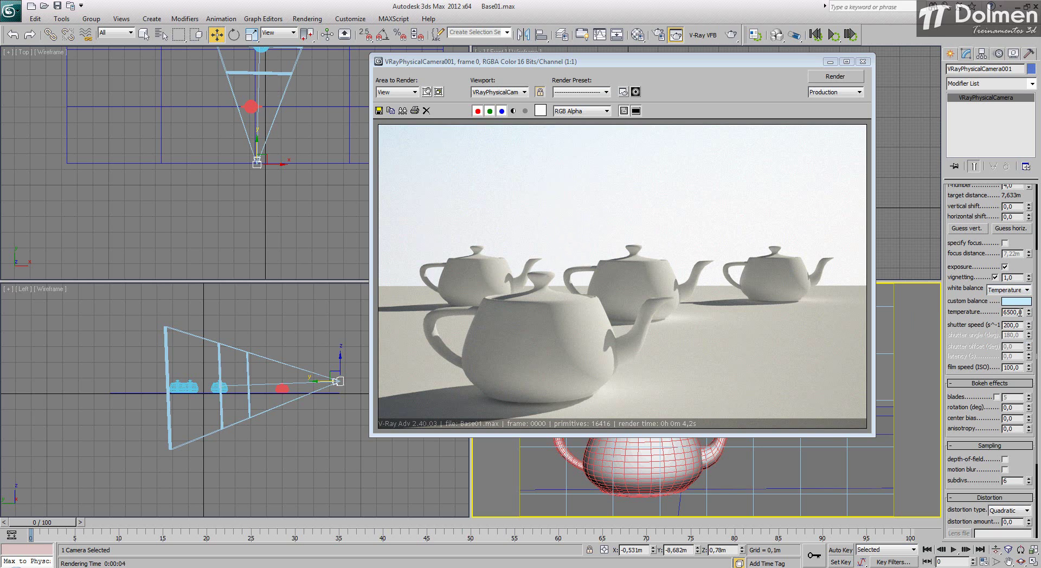
pyautogui.moveTo(1019, 312); pyautogui.dragTo(968, 311)
pyautogui.click(1002, 292)
pyautogui.click(997, 300)
pyautogui.click(1016, 302)
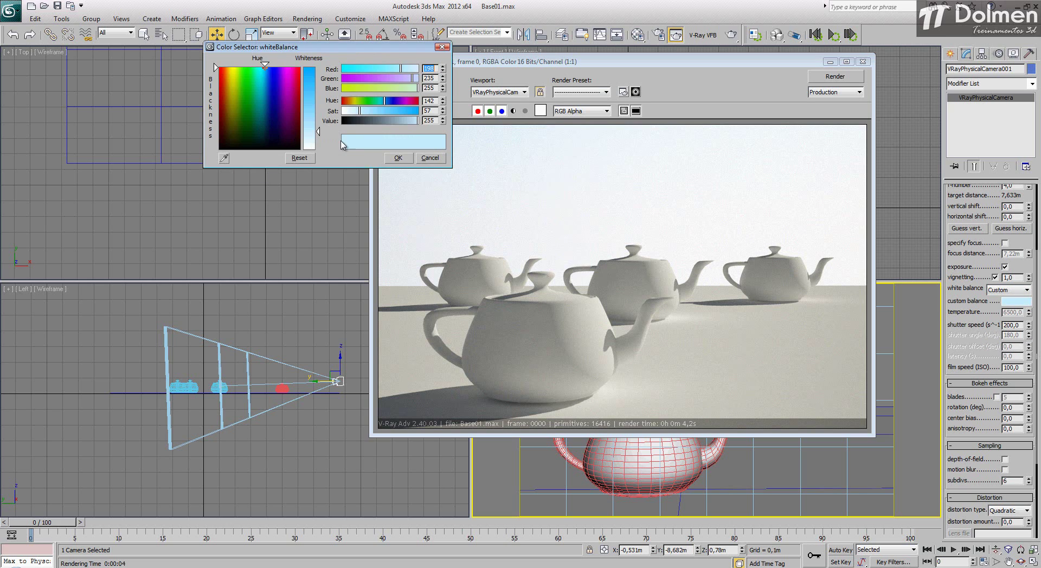
pyautogui.moveTo(317, 132); pyautogui.dragTo(317, 153)
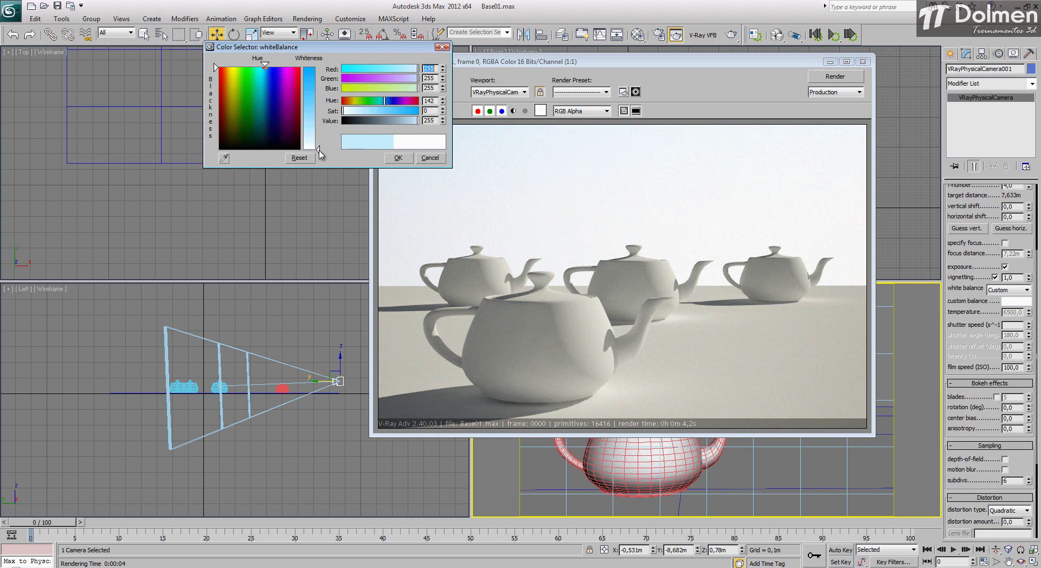
pyautogui.click(397, 157)
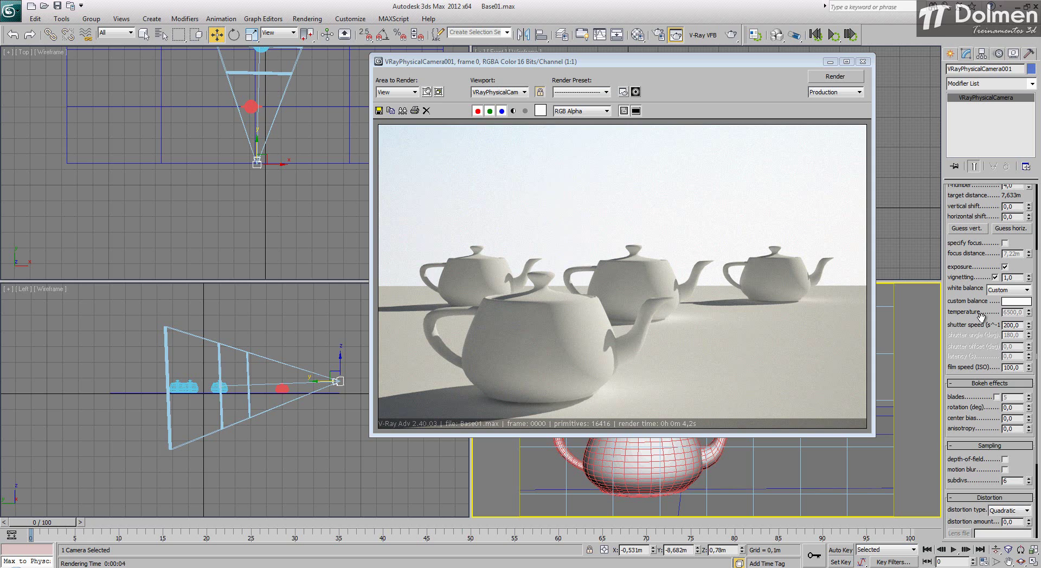
# Set the physical camera's shutter speed to 100 and render the camera view
pyautogui.doubleClick(1019, 325)
pyautogui.write('100')
pyautogui.press('Return')
pyautogui.click(855, 80)
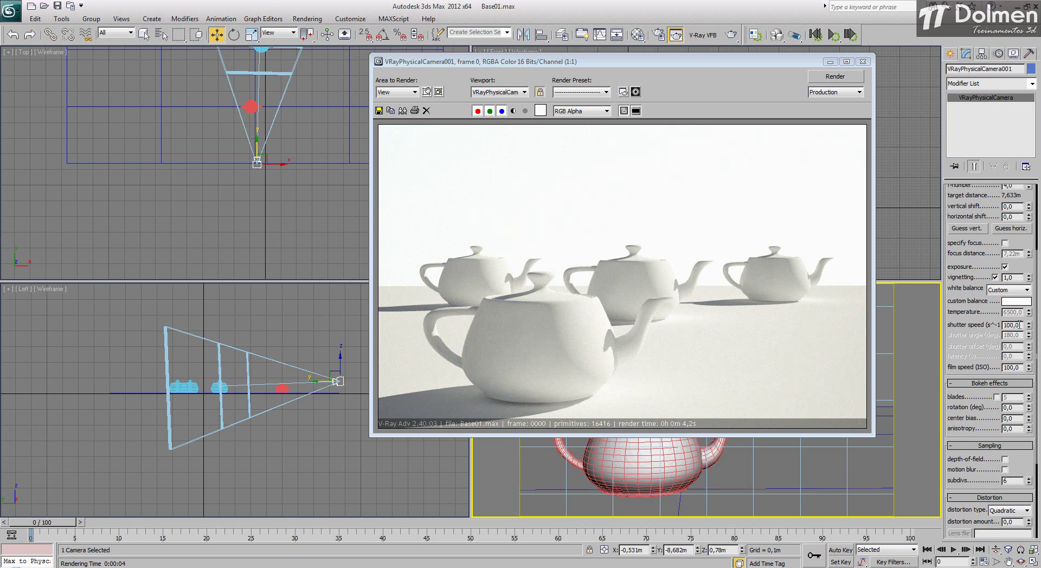
# Set the physical camera's shutter speed to 400 and render the camera view
pyautogui.doubleClick(1020, 325)
pyautogui.write('400')
pyautogui.press('Return')
pyautogui.click(835, 77)
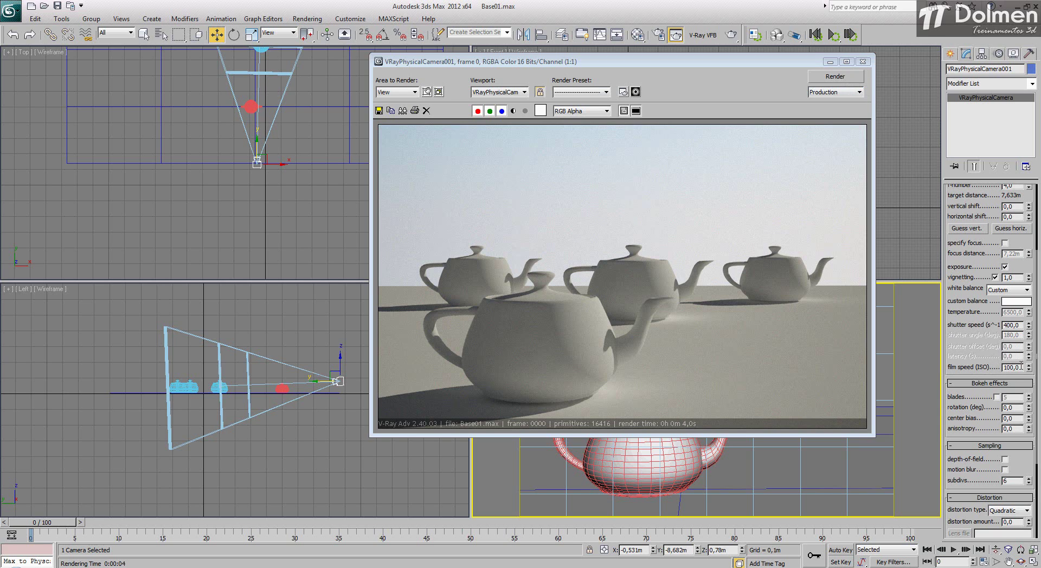
# Set the physical camera's film speed (ISO) to 500 and render the camera view
pyautogui.moveTo(1020, 367); pyautogui.dragTo(969, 368)
pyautogui.write('500')
pyautogui.press('Return')
pyautogui.click(850, 78)
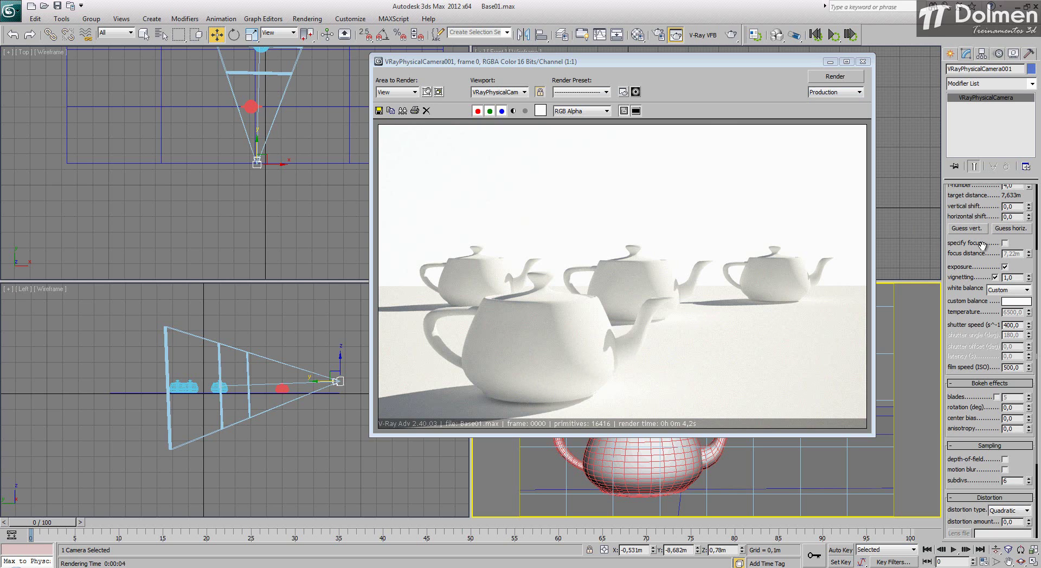
# Set the camera's film speed (ISO) to 200 and render the camera view
pyautogui.scroll(-2, 983, 245)
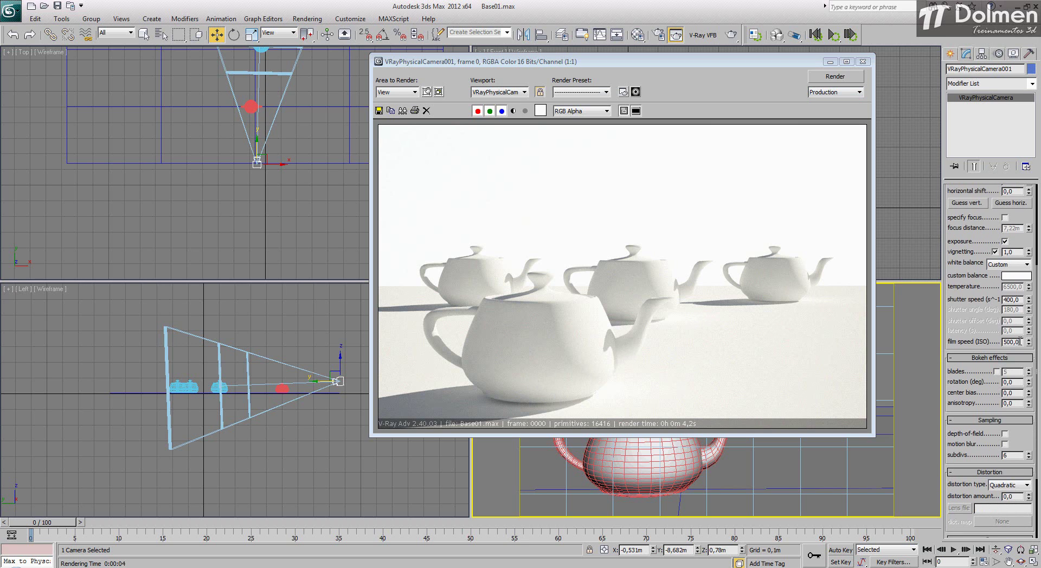
pyautogui.doubleClick(1020, 341)
pyautogui.write('200')
pyautogui.press('Return')
pyautogui.click(826, 76)
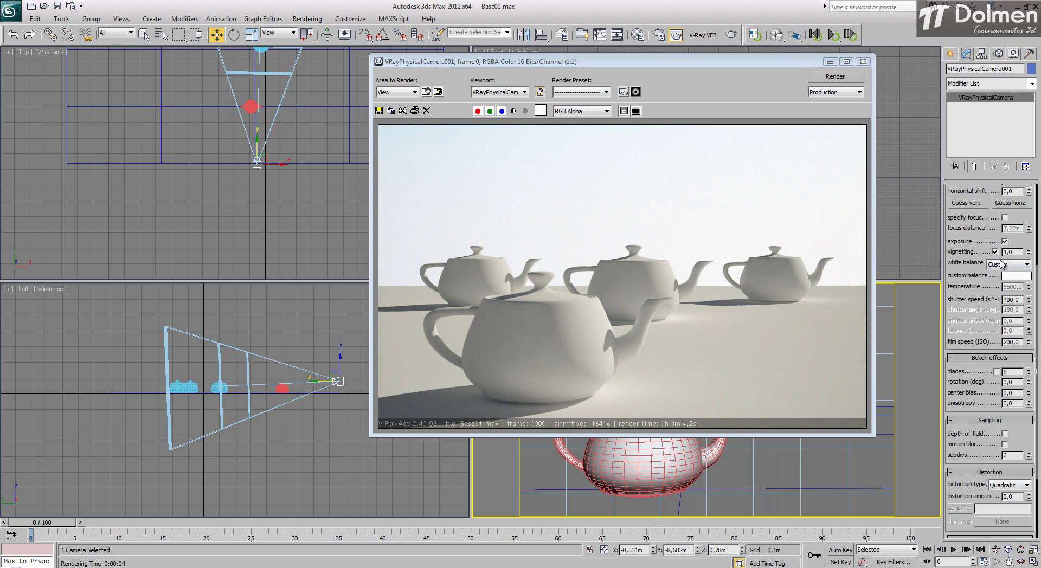
# Set the camera's shutter speed to 350 and render the view again
pyautogui.doubleClick(1020, 300)
pyautogui.write('350')
pyautogui.click(835, 77)
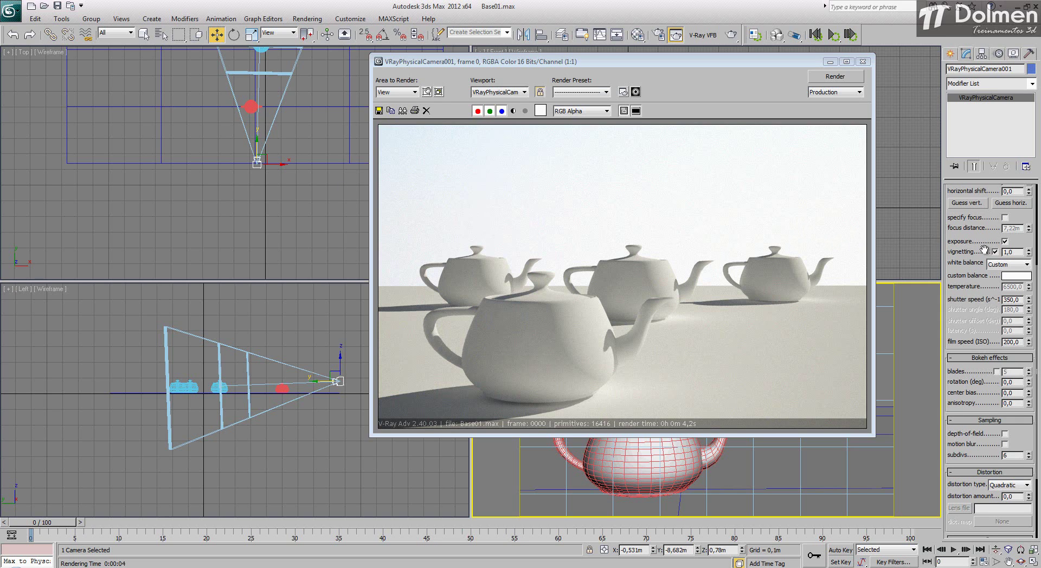
# Close the rendered frame and dolly the physical camera slightly closer to the teapots
pyautogui.moveTo(985, 250); pyautogui.dragTo(989, 396)
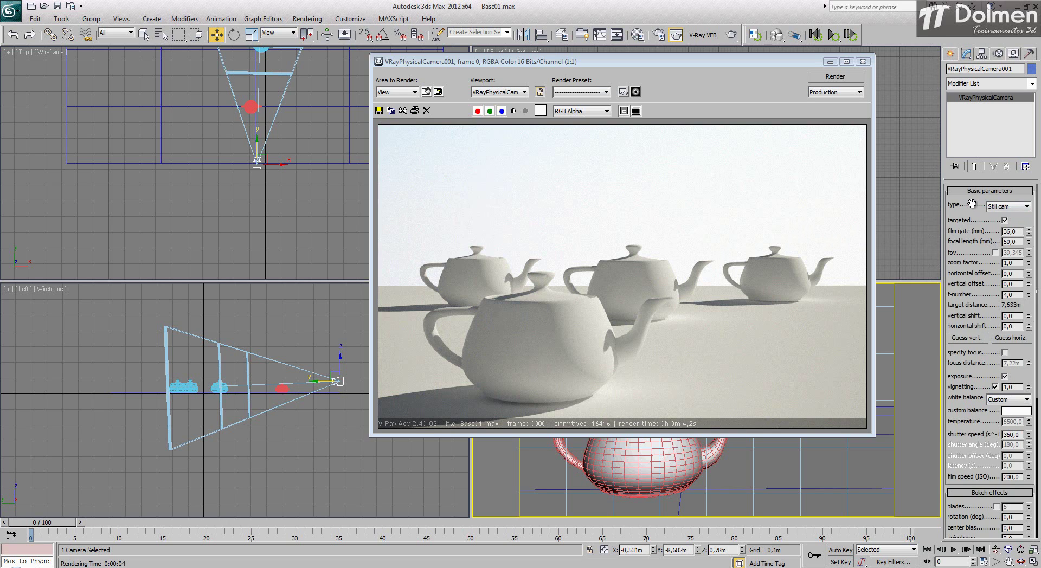
pyautogui.doubleClick(1020, 232)
pyautogui.click(863, 62)
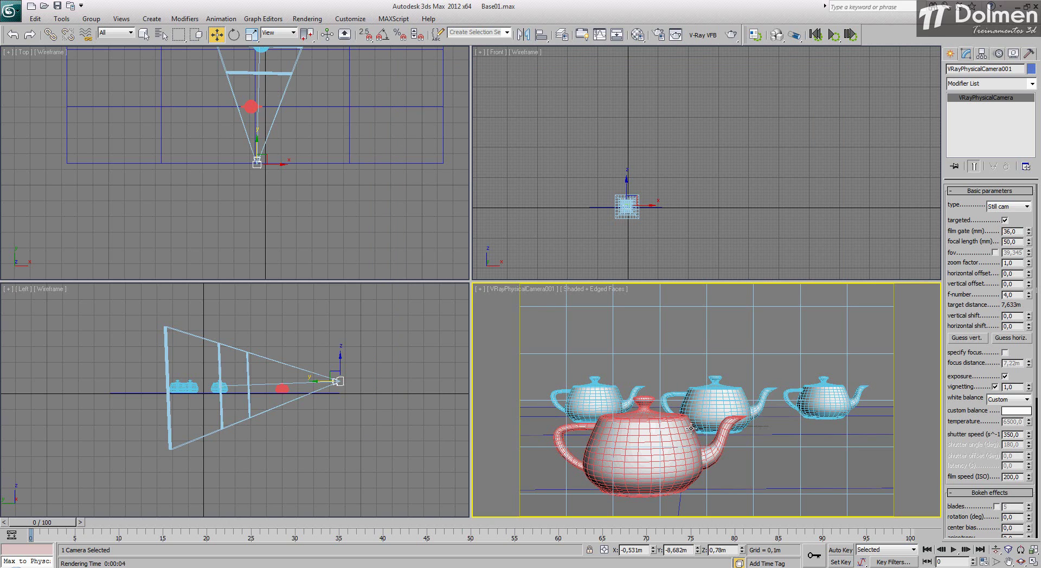
pyautogui.click(996, 550)
pyautogui.moveTo(653, 375)
pyautogui.mouseDown()
pyautogui.moveTo(653, 412)
pyautogui.moveTo(658, 364)
pyautogui.mouseUp()
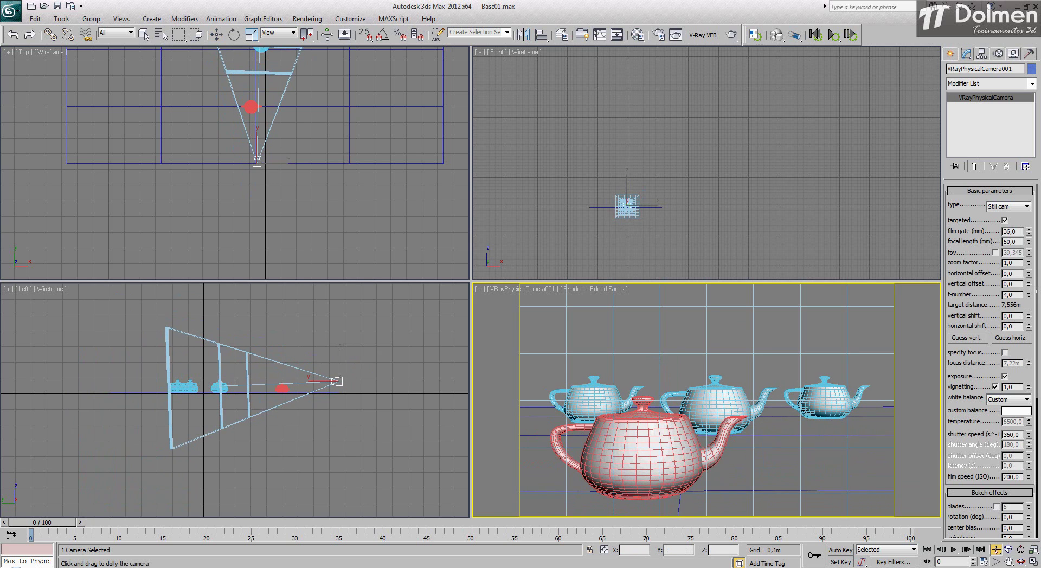
# Try the automatic vertical shift guess on the camera, and reset the vertical shift to 0
pyautogui.doubleClick(1002, 295)
pyautogui.press('w')
pyautogui.click(334, 381)
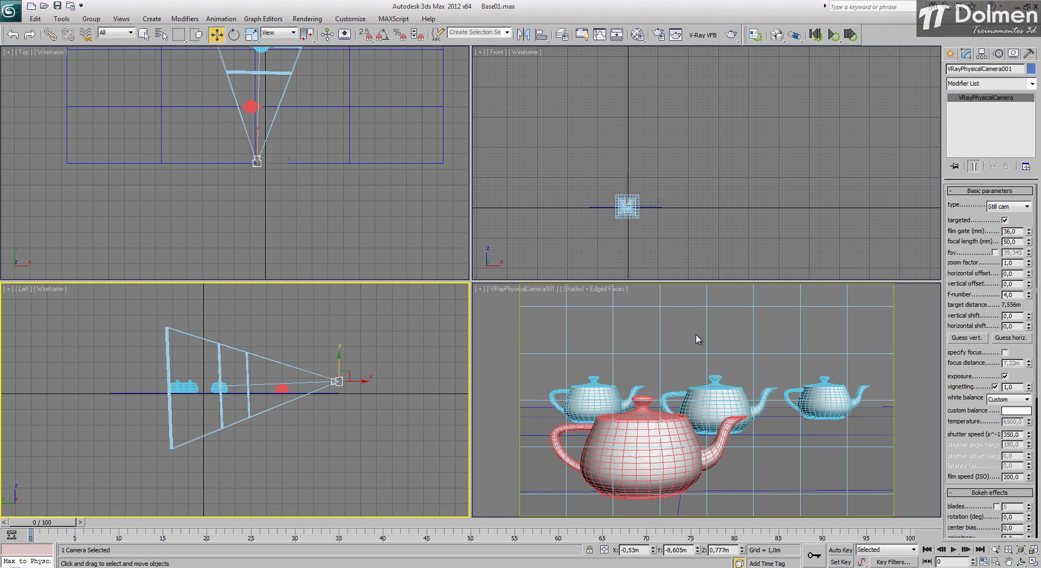
pyautogui.click(964, 339)
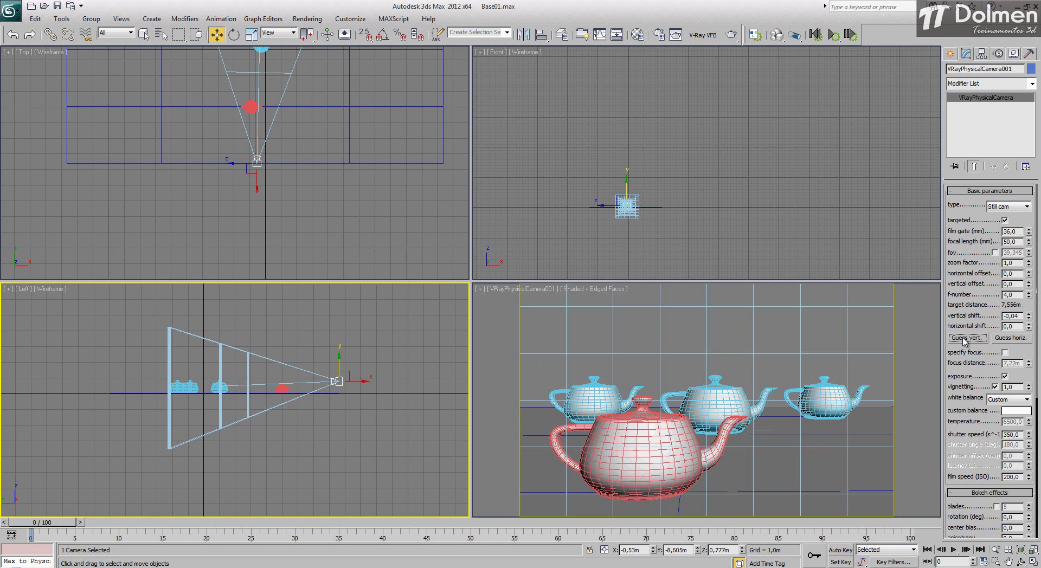
pyautogui.doubleClick(1009, 316)
pyautogui.write('0')
pyautogui.press('Return')
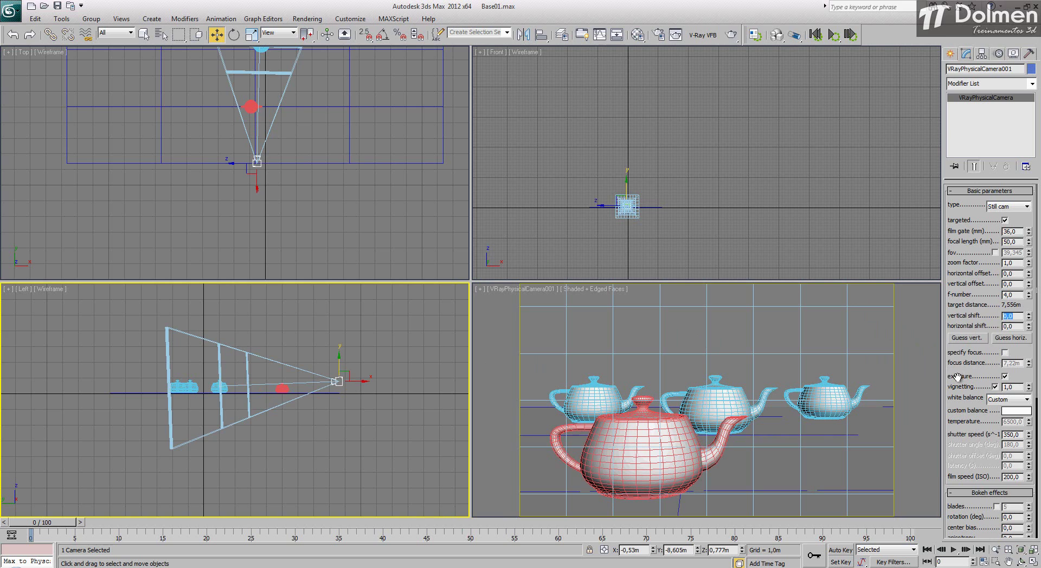
# Set the camera's white balance to Neutral
pyautogui.moveTo(961, 374); pyautogui.dragTo(962, 325)
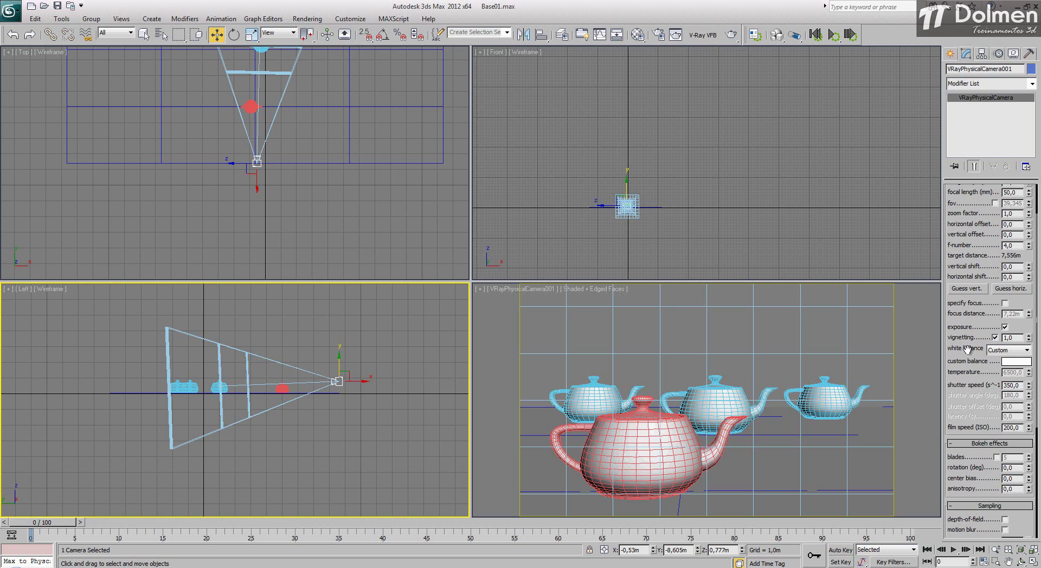
pyautogui.click(1024, 351)
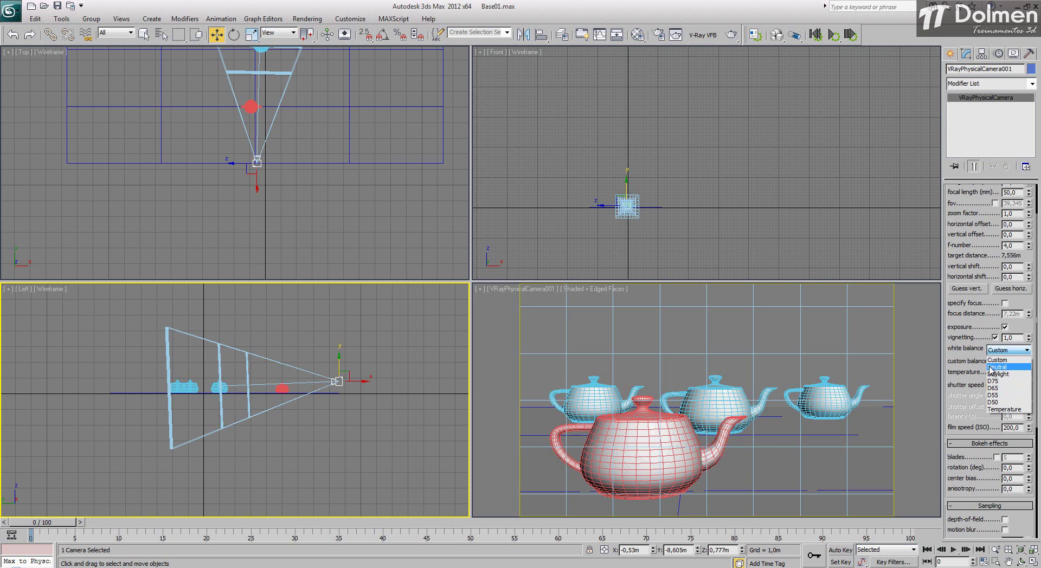
pyautogui.click(1003, 367)
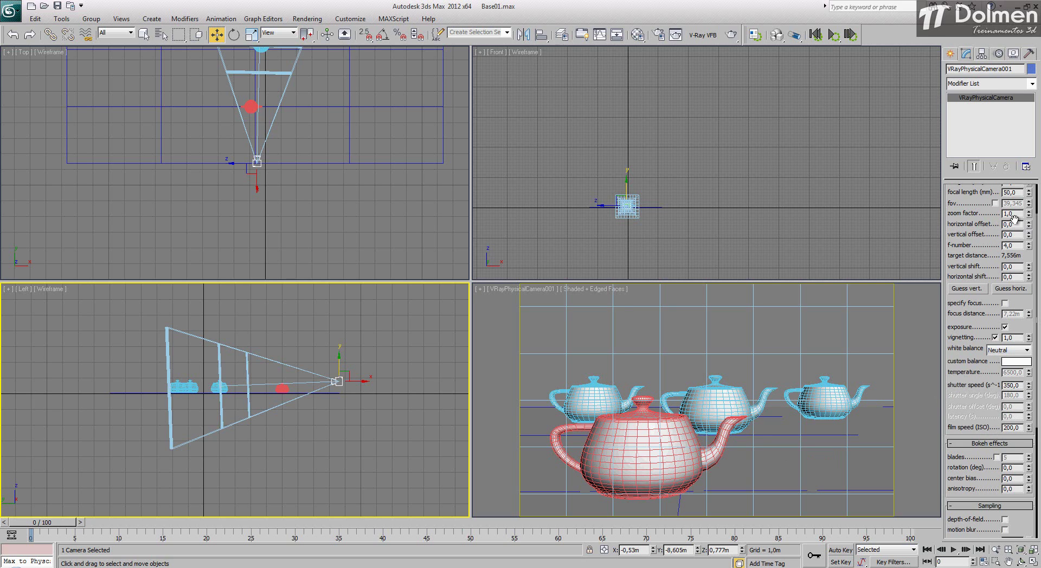
# Move the camera target in the Top view from the middle teapot forward to beside the red front teapot
pyautogui.moveTo(972, 418); pyautogui.dragTo(976, 217)
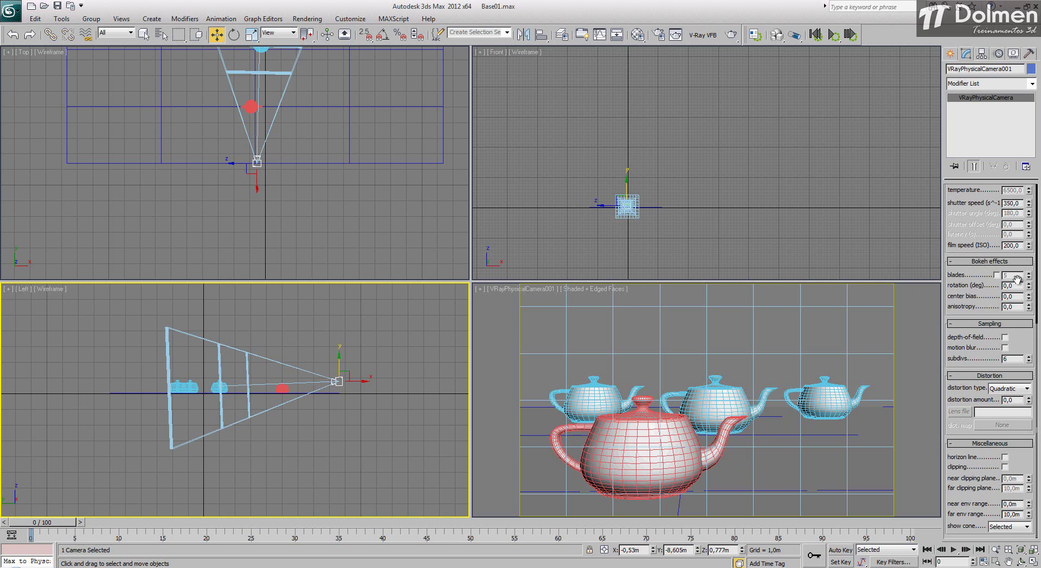
pyautogui.moveTo(265, 84); pyautogui.dragTo(302, 127, button='middle')
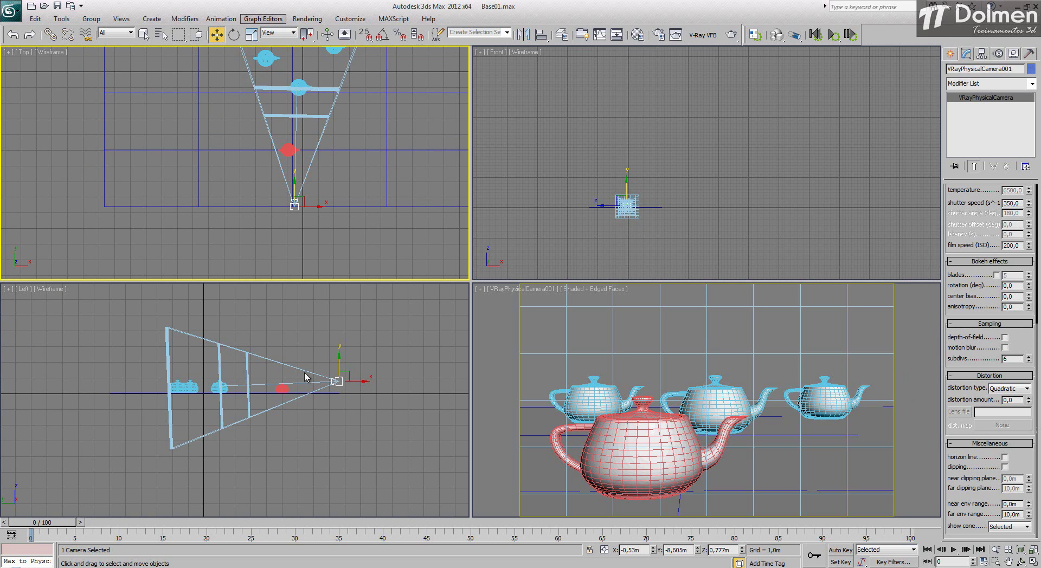
pyautogui.click(338, 382)
pyautogui.rightClick(296, 360)
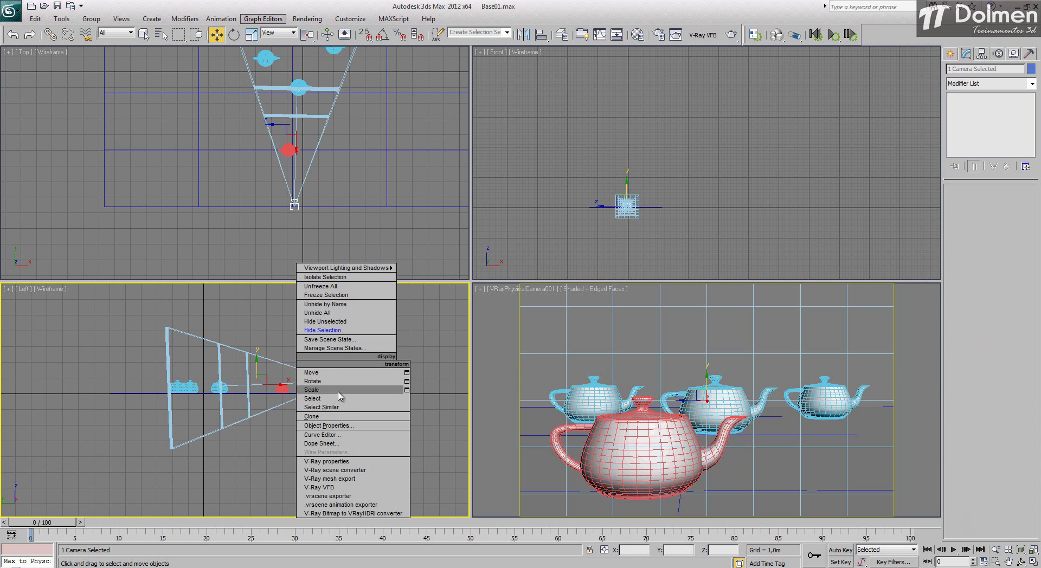
pyautogui.click(221, 307)
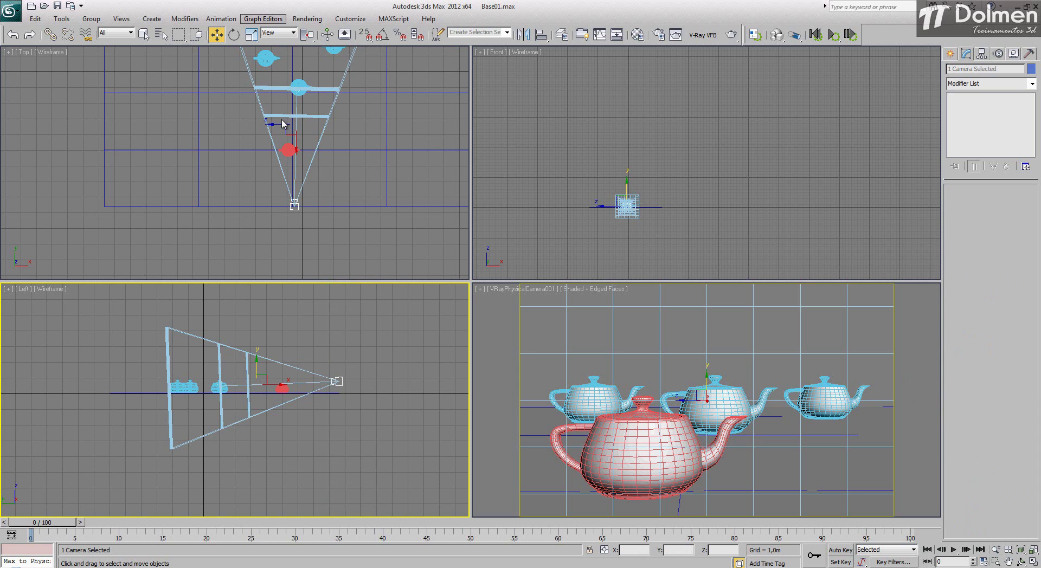
pyautogui.scroll(10, 287, 95)
pyautogui.click(335, 144)
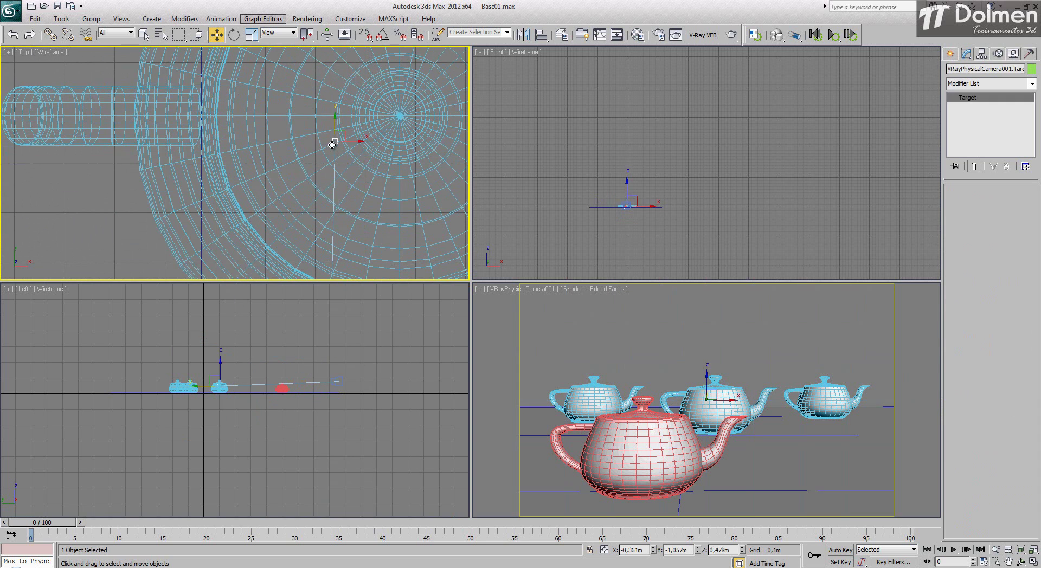
pyautogui.scroll(-10, 337, 122)
pyautogui.moveTo(336, 104); pyautogui.dragTo(335, 150)
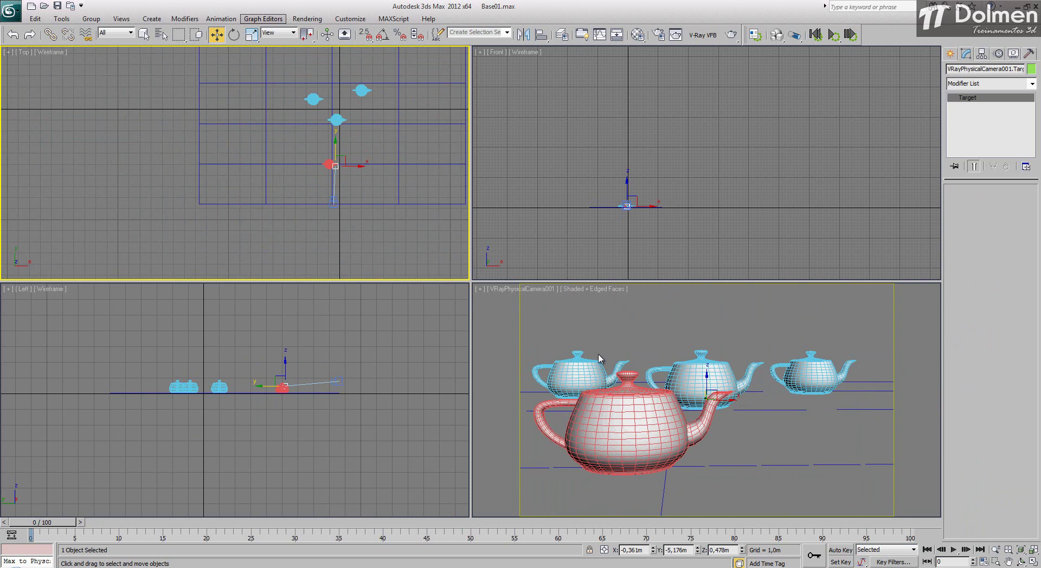
# Move the red teapot closer to the camera and lower the camera to a height of about 0.53 m
pyautogui.moveTo(327, 166); pyautogui.dragTo(347, 171)
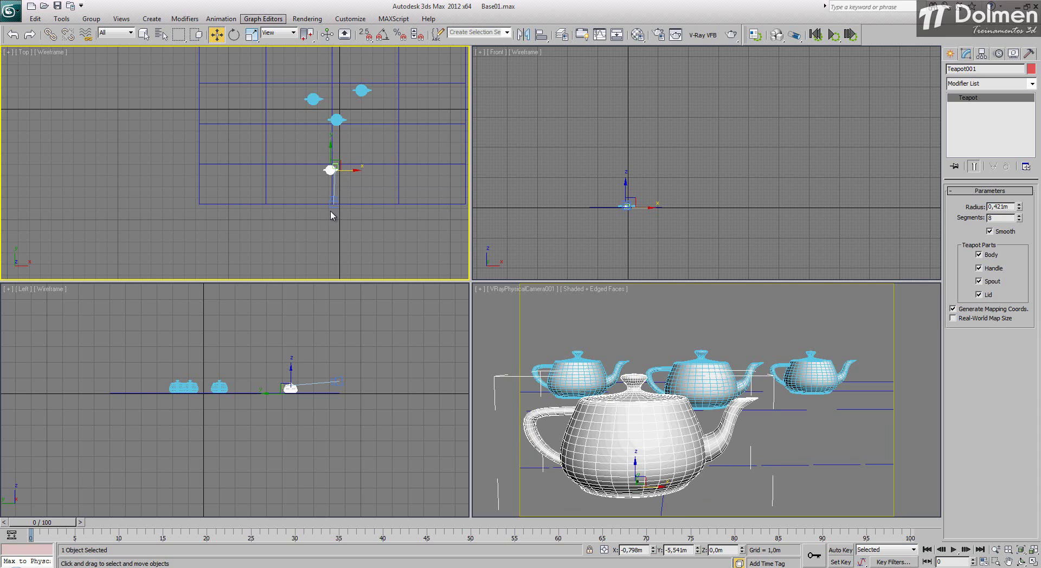
pyautogui.click(338, 382)
pyautogui.moveTo(342, 362); pyautogui.dragTo(345, 367)
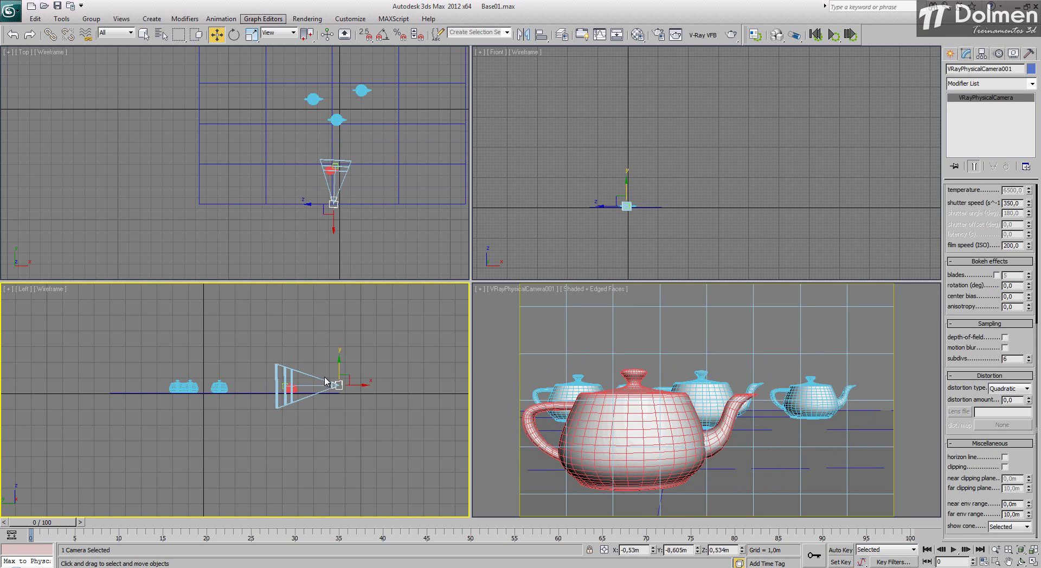
# Move the camera target about 0.425 m toward the camera, level with the red teapot, and reselect the camera to check its focus planes
pyautogui.scroll(15, 327, 172)
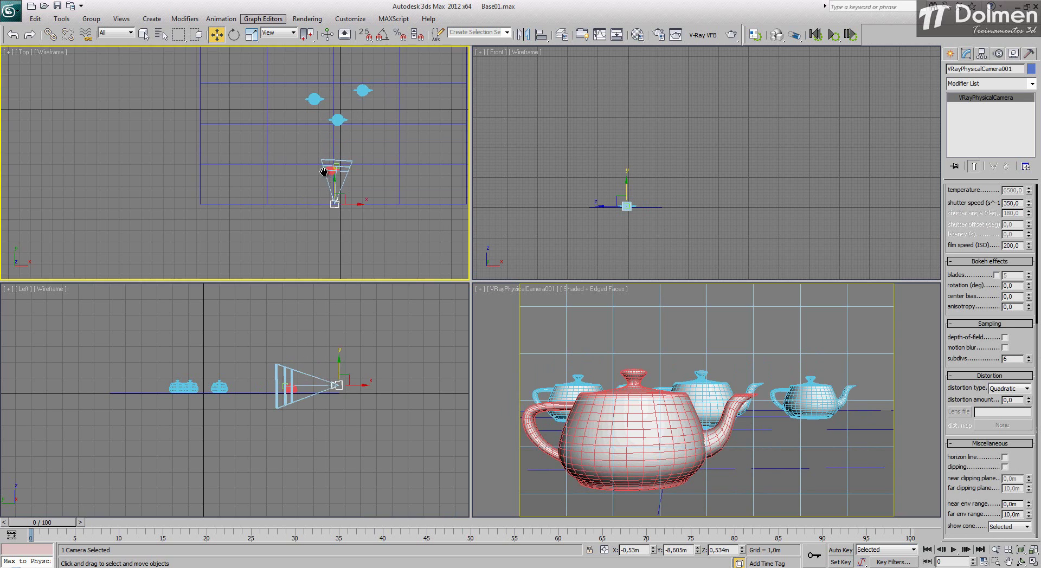
pyautogui.click(396, 131)
pyautogui.moveTo(397, 129); pyautogui.dragTo(395, 156)
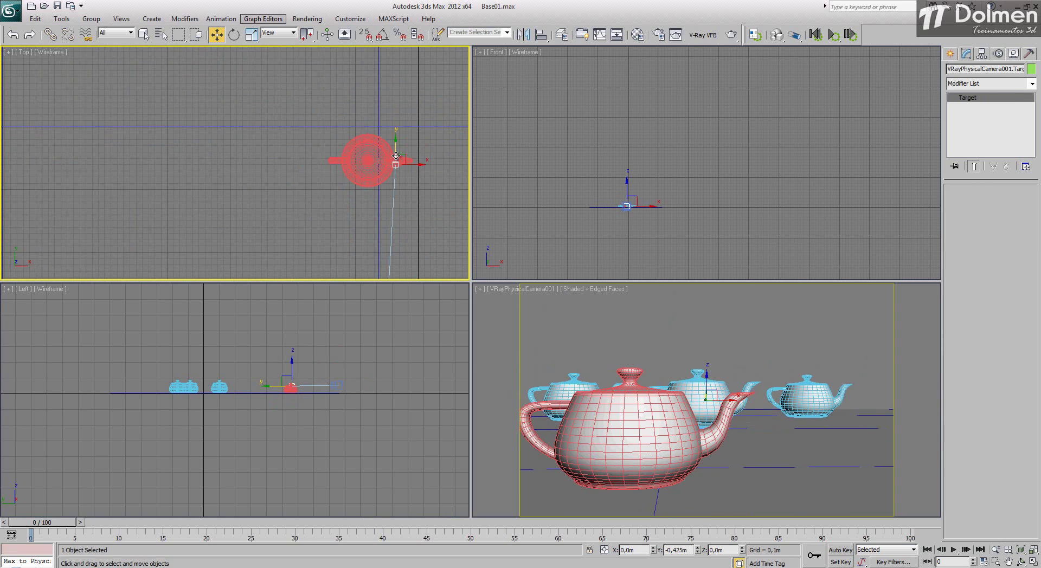
pyautogui.moveTo(395, 158); pyautogui.dragTo(386, 97, button='middle')
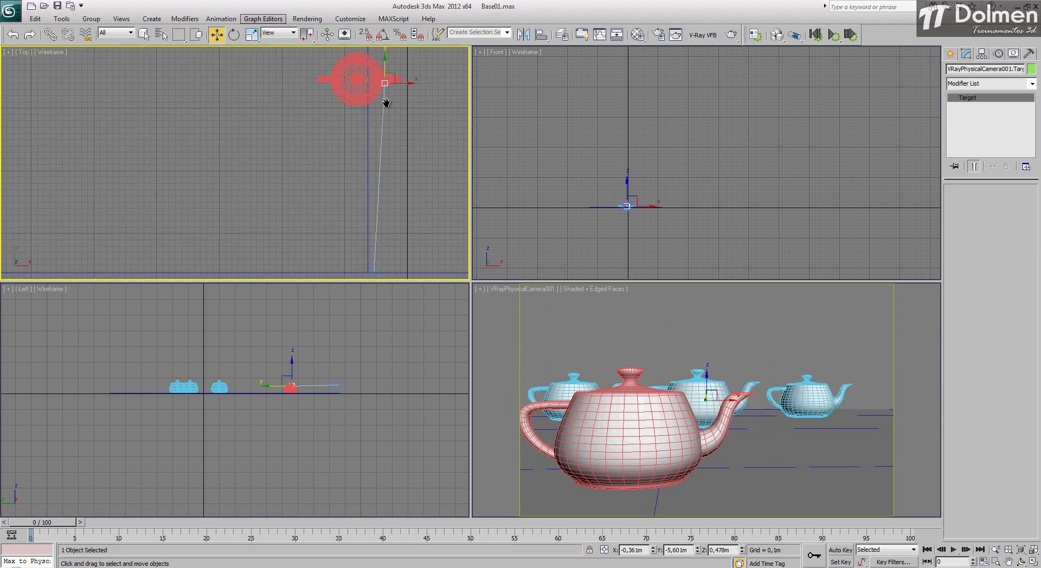
pyautogui.scroll(-5, 385, 103)
pyautogui.click(380, 181)
pyautogui.moveTo(407, 132); pyautogui.dragTo(395, 174, button='middle')
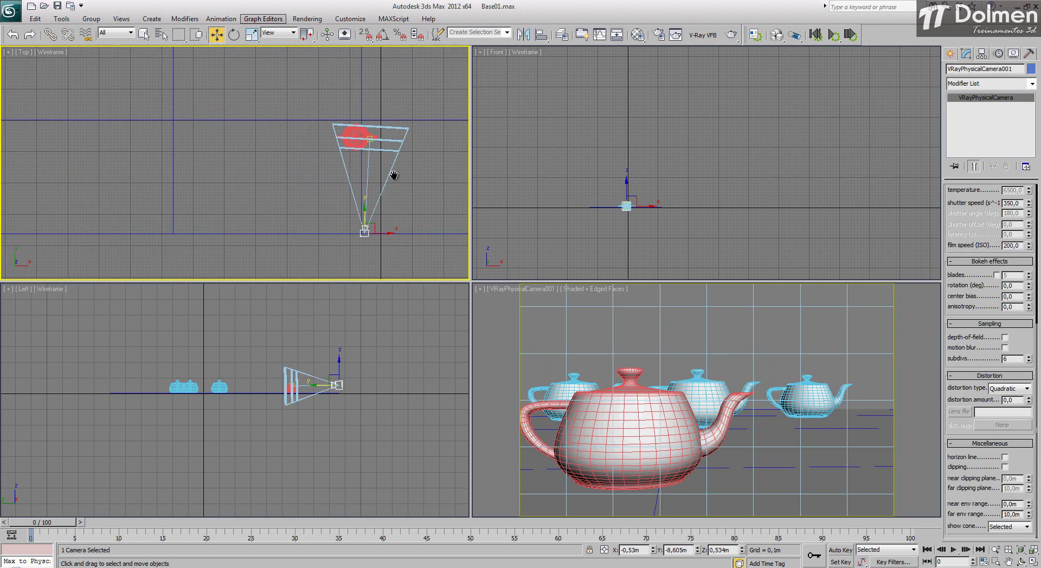
pyautogui.scroll(4, 358, 136)
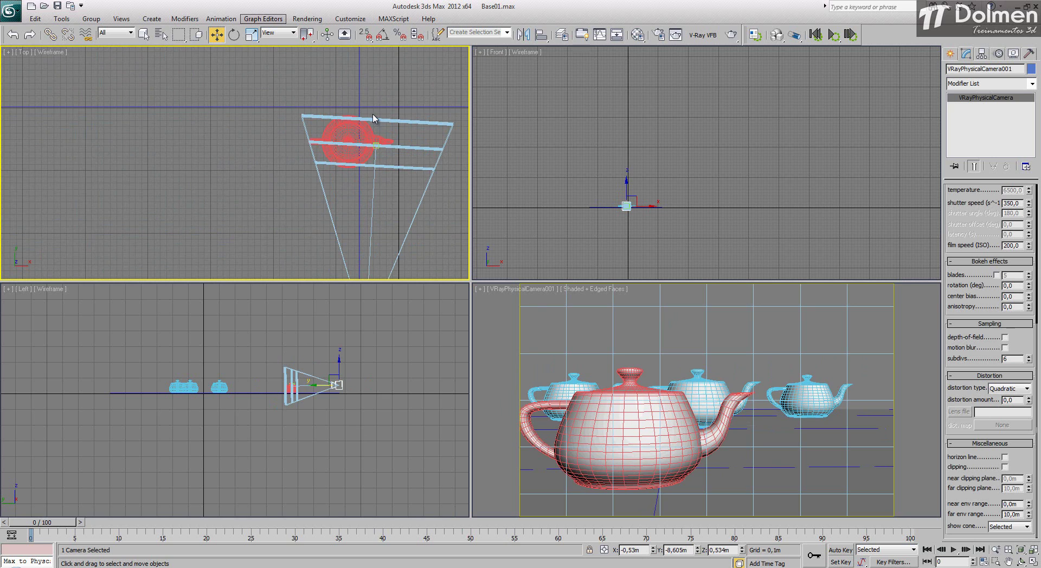
# Set the camera's f-number to 11 and shutter speed to 125, and activate the camera view
pyautogui.moveTo(969, 219); pyautogui.dragTo(967, 450)
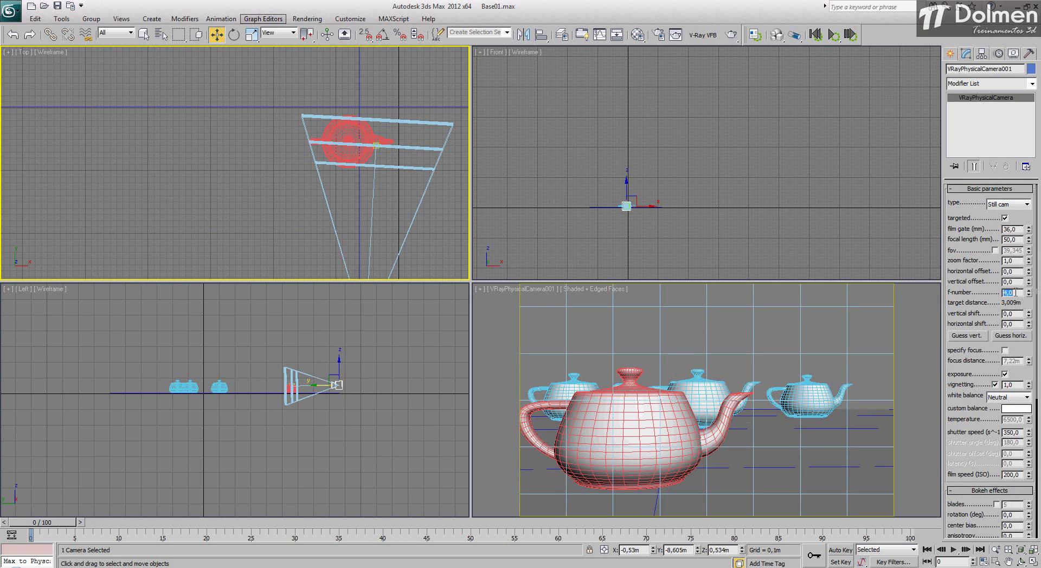
pyautogui.scroll(-4, 333, 140)
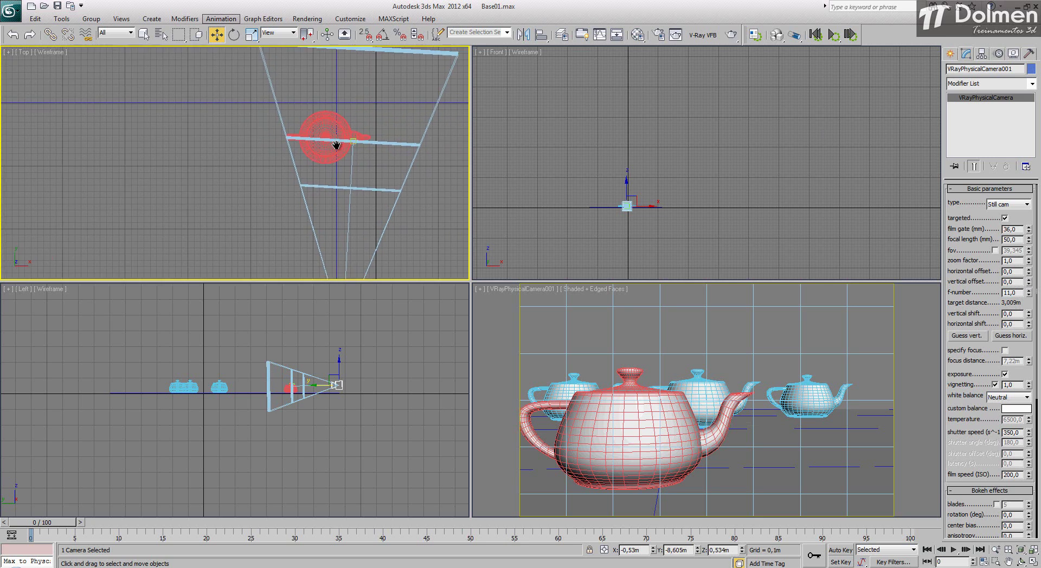
pyautogui.scroll(-2, 355, 145)
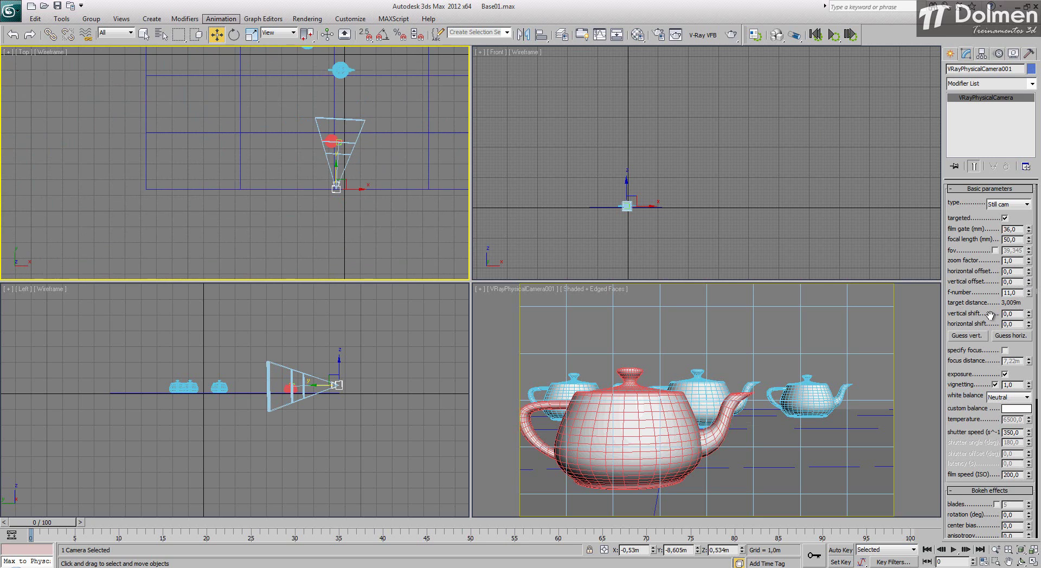
pyautogui.moveTo(990, 315); pyautogui.dragTo(982, 263)
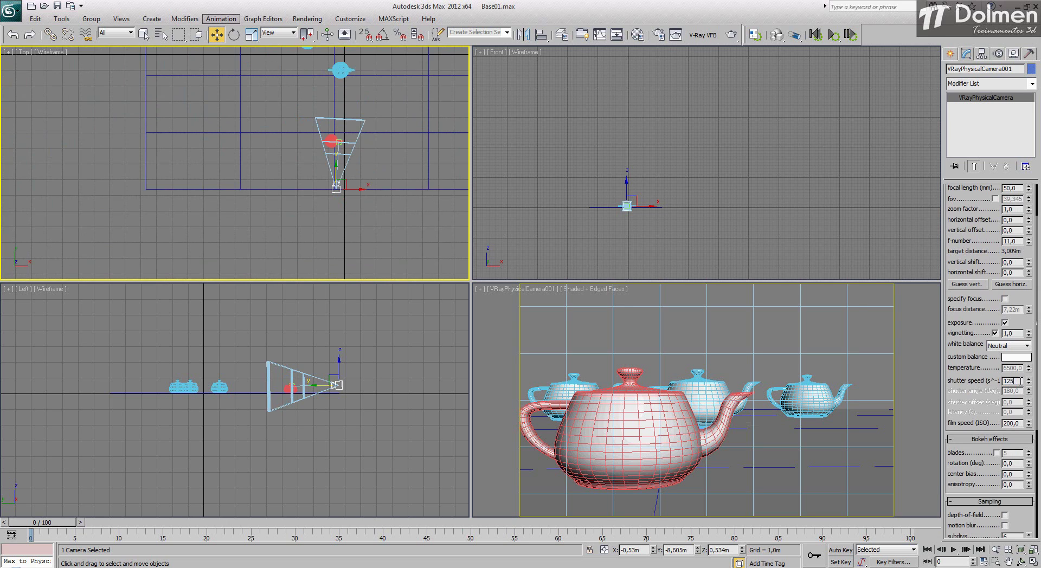
pyautogui.rightClick(606, 364)
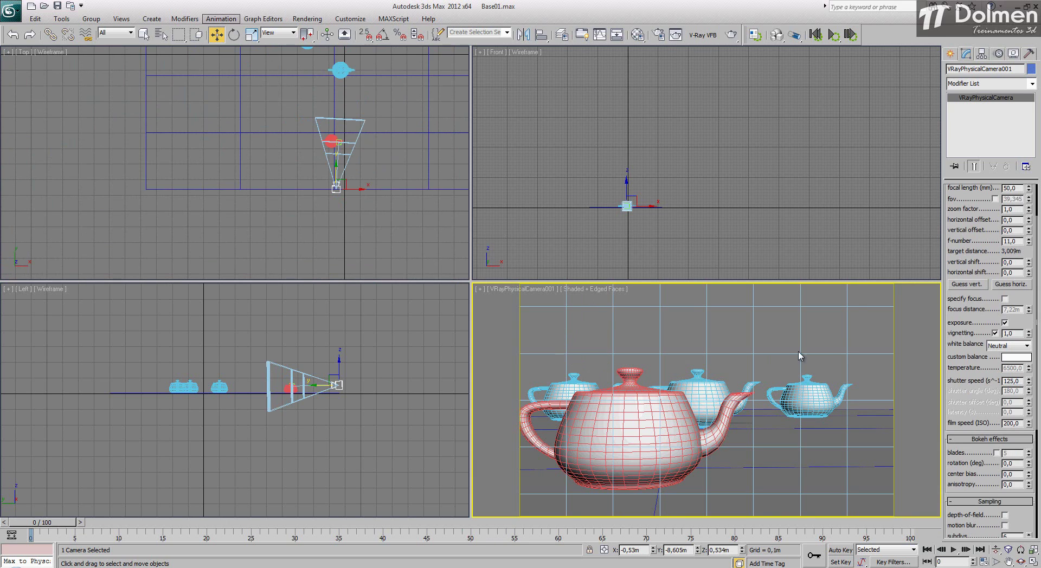
# Enable depth-of-field sampling on the camera and render the camera view
pyautogui.scroll(-3, 985, 411)
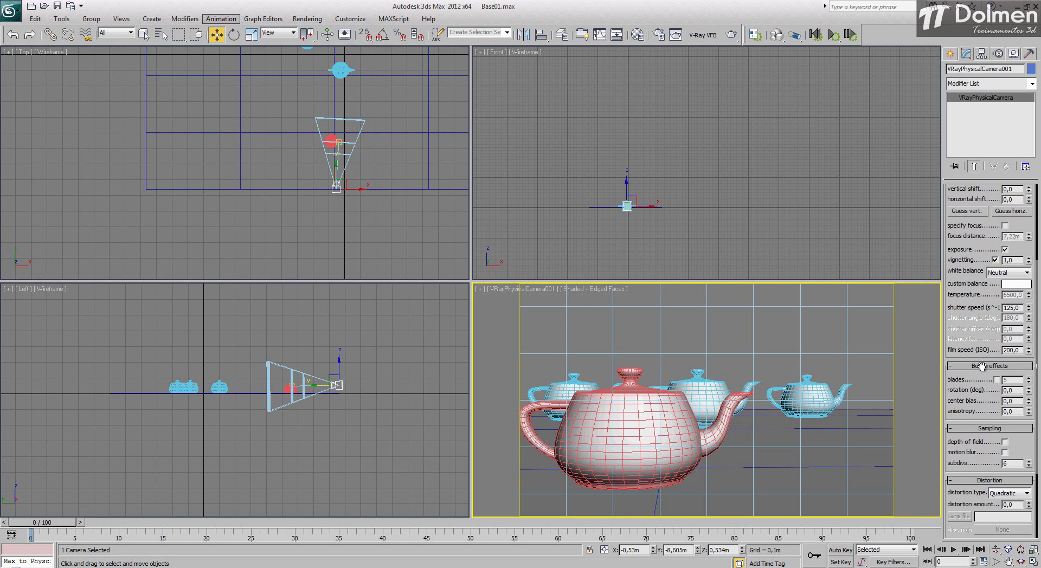
pyautogui.click(1004, 442)
pyautogui.moveTo(610, 352); pyautogui.dragTo(601, 353, button='middle')
pyautogui.click(731, 35)
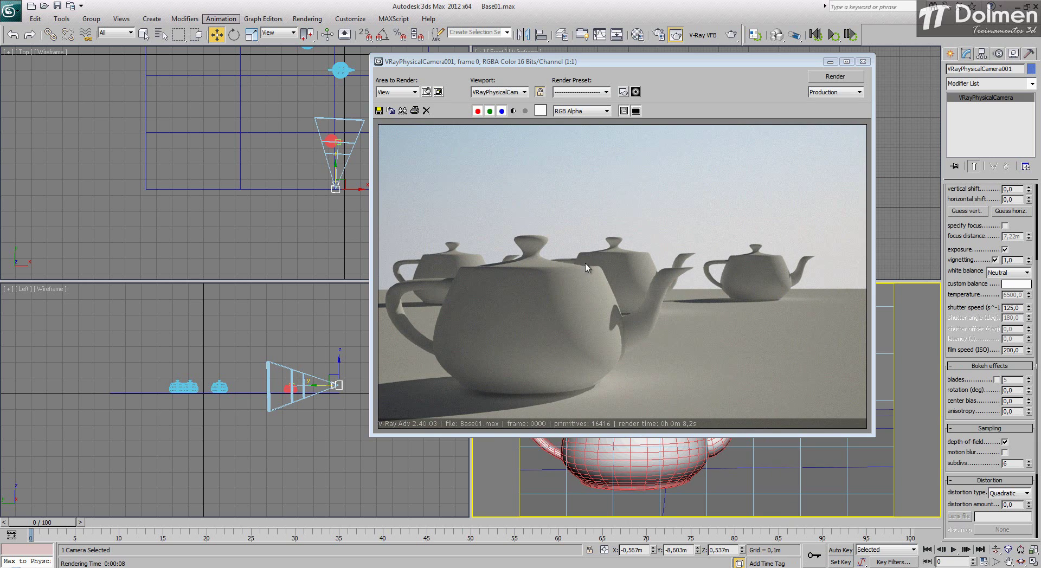
# Set the camera's f-number to 8 and shutter speed to 150, and render the view again
pyautogui.scroll(5, 990, 226)
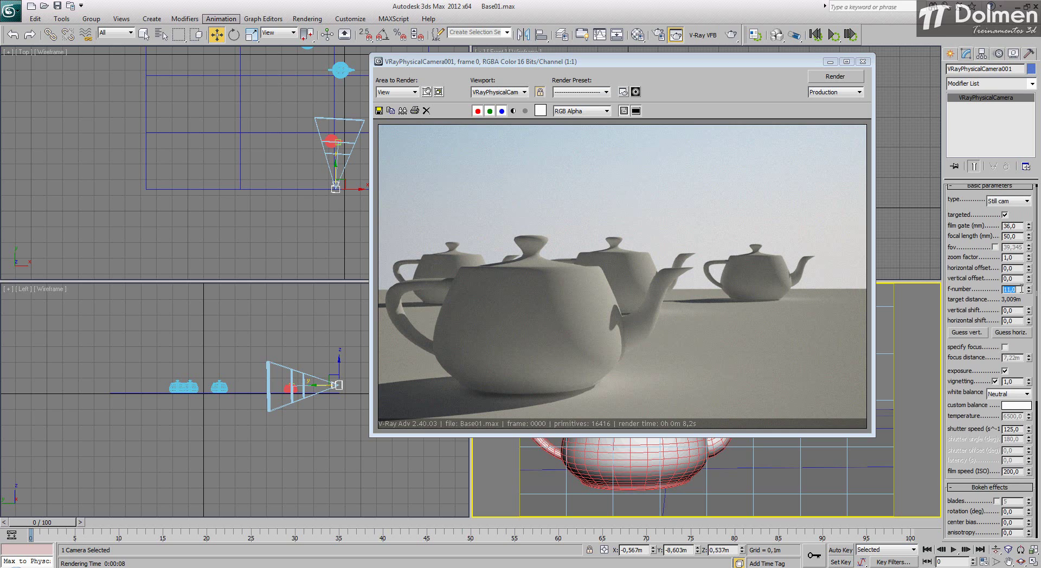
pyautogui.write('8')
pyautogui.press('Return')
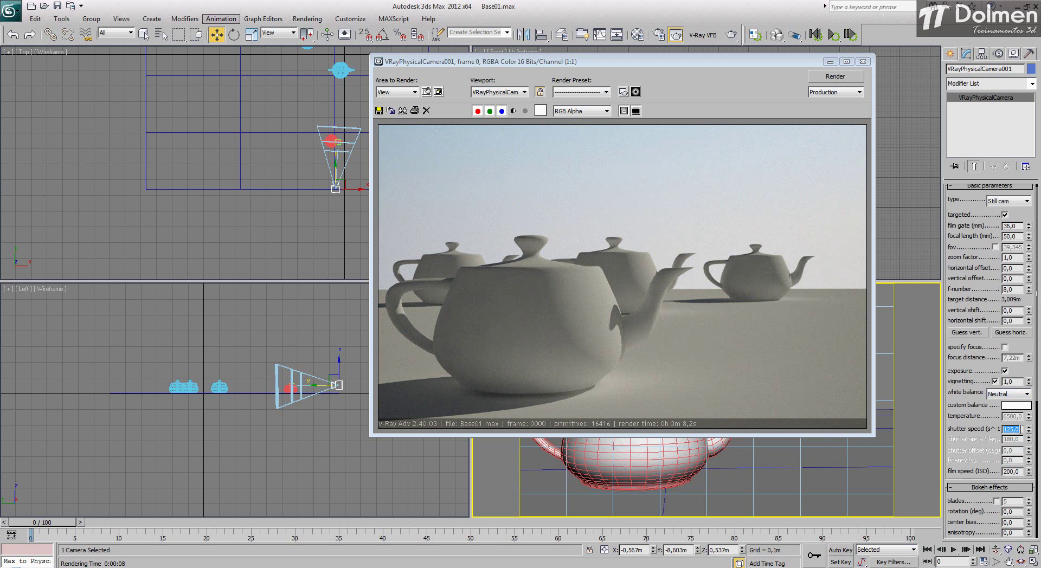
pyautogui.write('150')
pyautogui.press('Return')
pyautogui.click(834, 77)
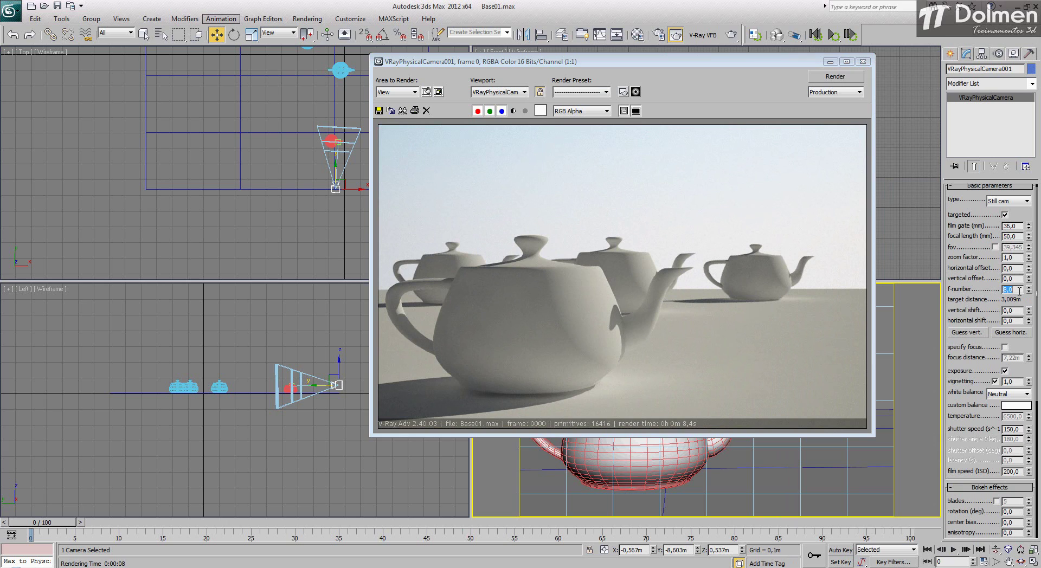
# Set the camera's f-number to 4 and shutter speed to 200, render the view, and close the rendered frame
pyautogui.write('4')
pyautogui.press('Return')
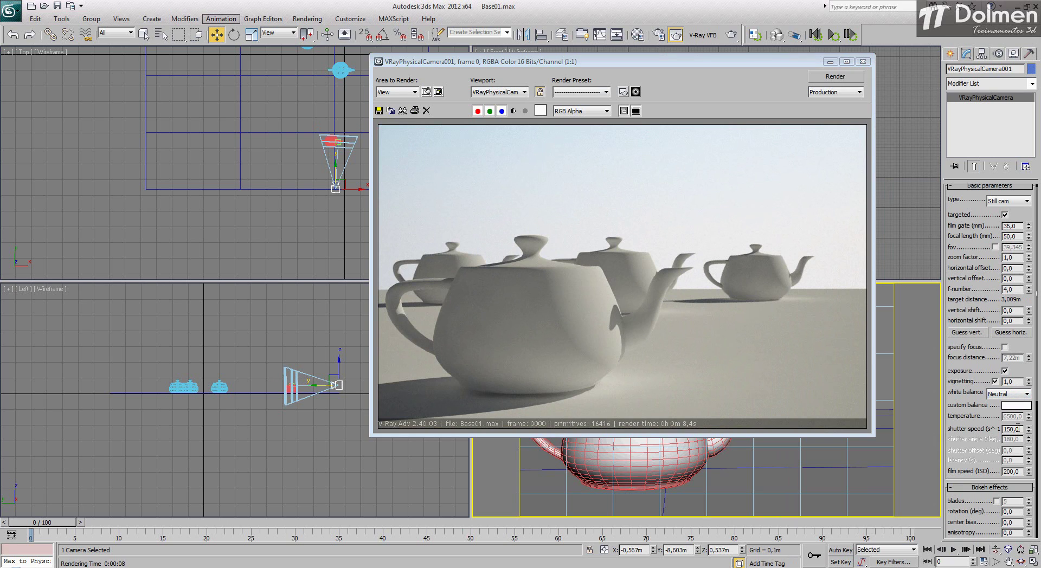
pyautogui.doubleClick(1018, 429)
pyautogui.click(843, 80)
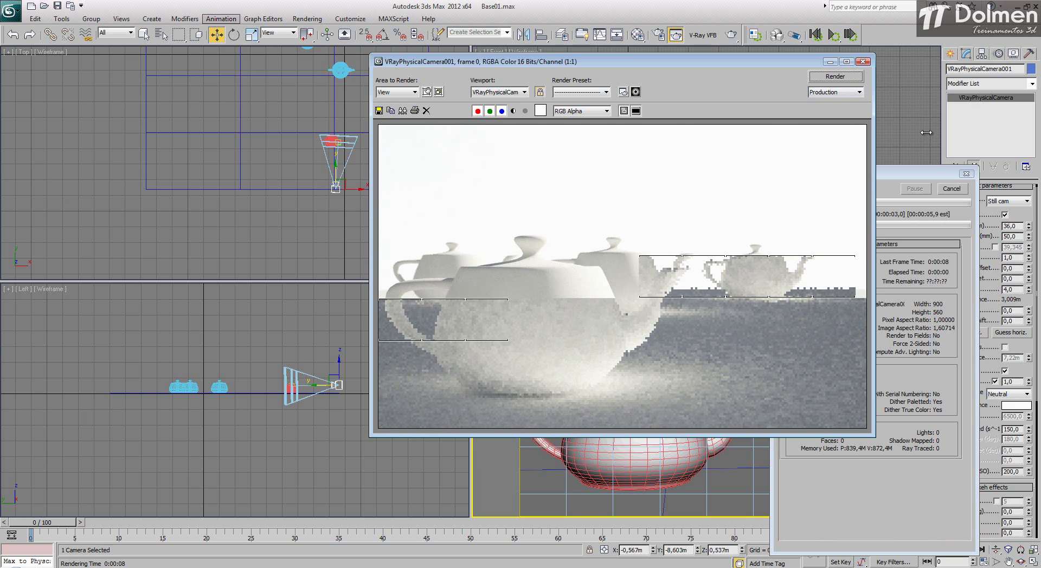
pyautogui.click(952, 188)
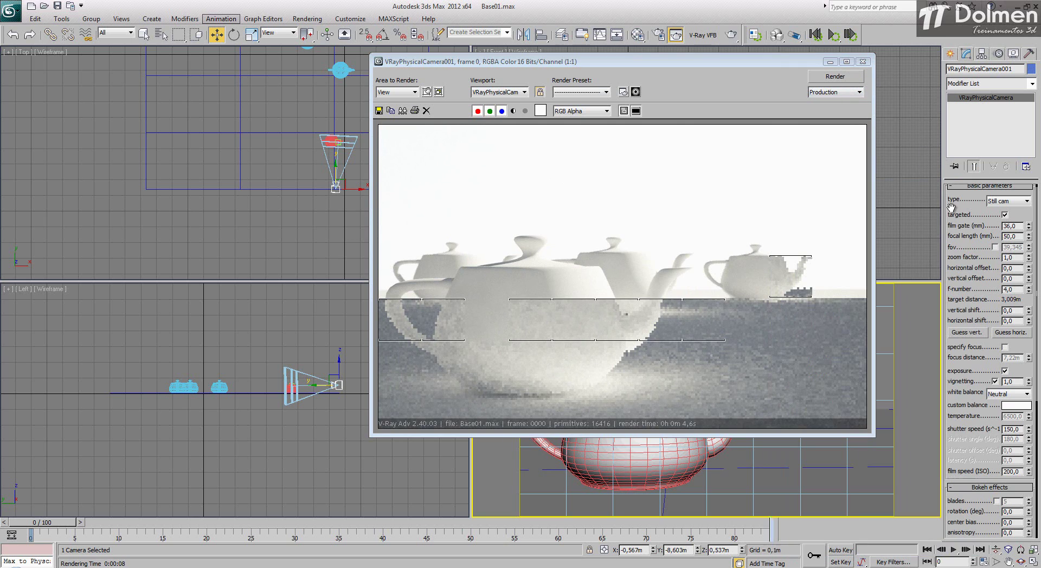
pyautogui.doubleClick(1019, 430)
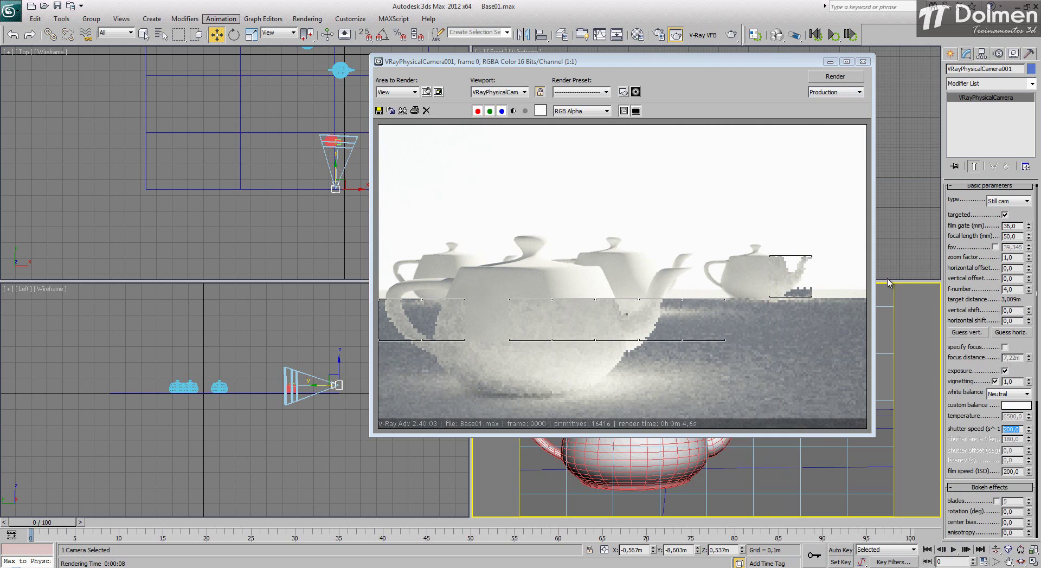
pyautogui.click(835, 76)
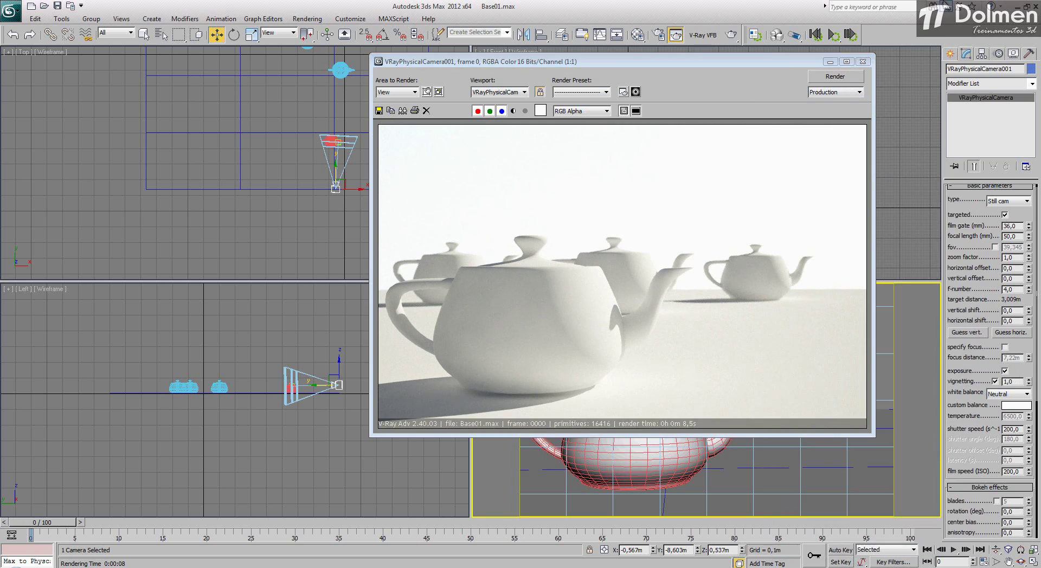
pyautogui.click(865, 63)
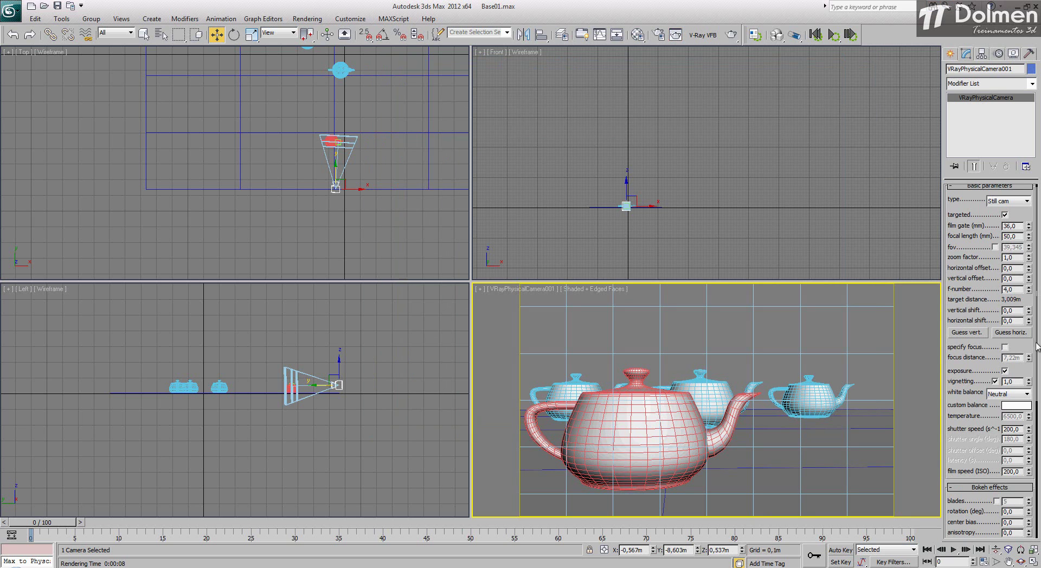
# Set the camera's f-number to 2.8 and shutter speed to 350, and render the camera view
pyautogui.click(1019, 290)
pyautogui.write('2,8')
pyautogui.press('Return')
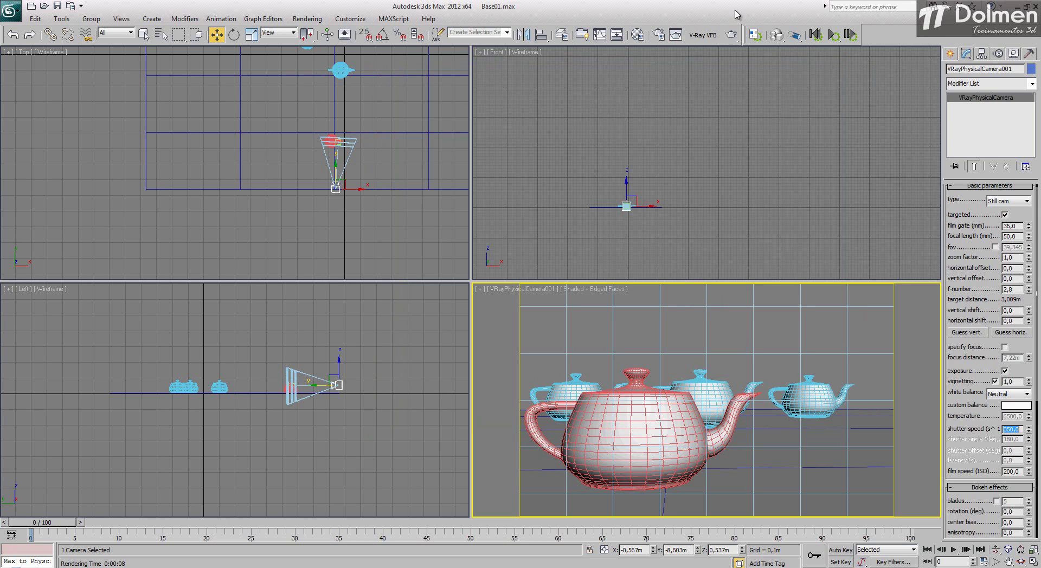
pyautogui.click(731, 36)
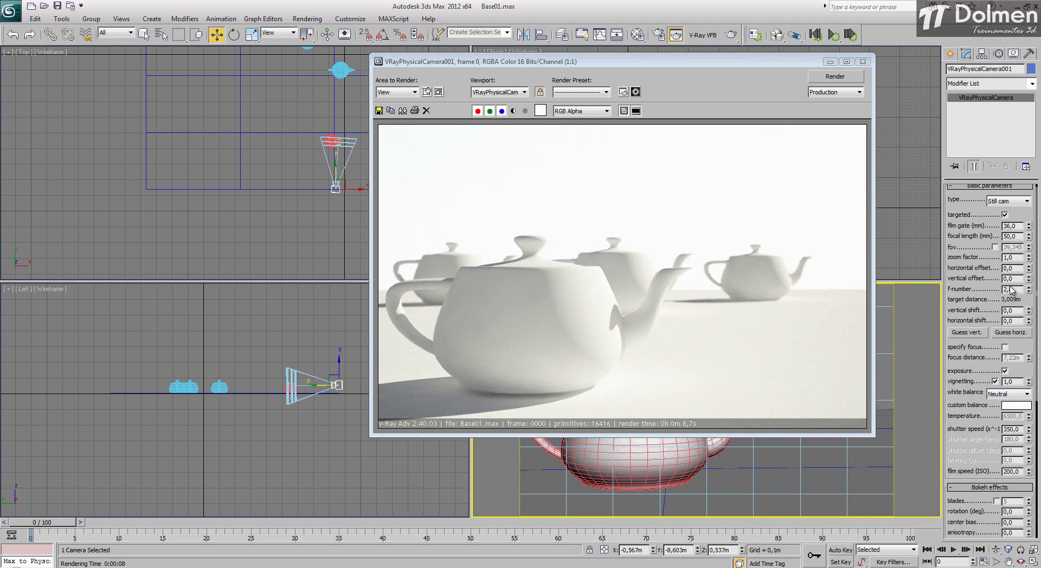
# Set the camera's film speed (ISO) to 100 and shutter speed to 450, and render the view again
pyautogui.doubleClick(1018, 472)
pyautogui.write('9,9')
pyautogui.doubleClick(1018, 428)
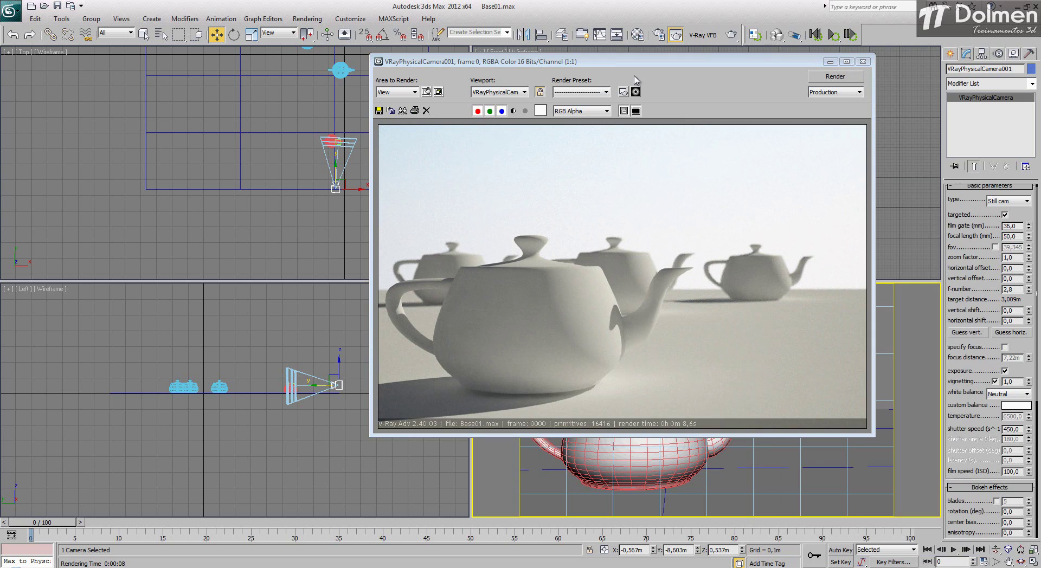
# Set the camera's f-number to 1.4 and shutter speed to 600, and start a test render
pyautogui.doubleClick(1014, 289)
pyautogui.write('1,4')
pyautogui.press('Return')
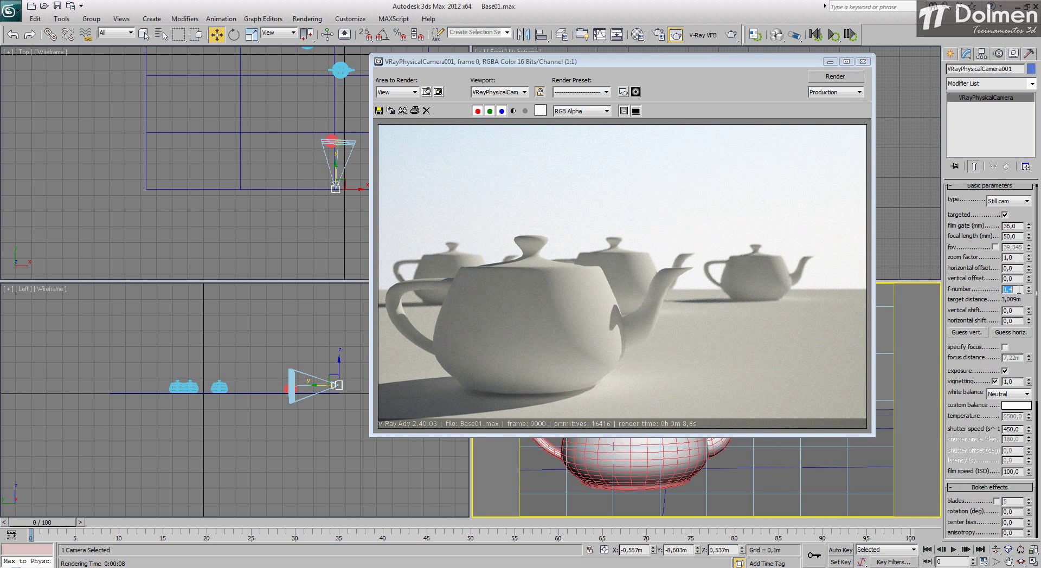
pyautogui.doubleClick(1021, 429)
pyautogui.write('600')
pyautogui.press('Return')
pyautogui.click(835, 77)
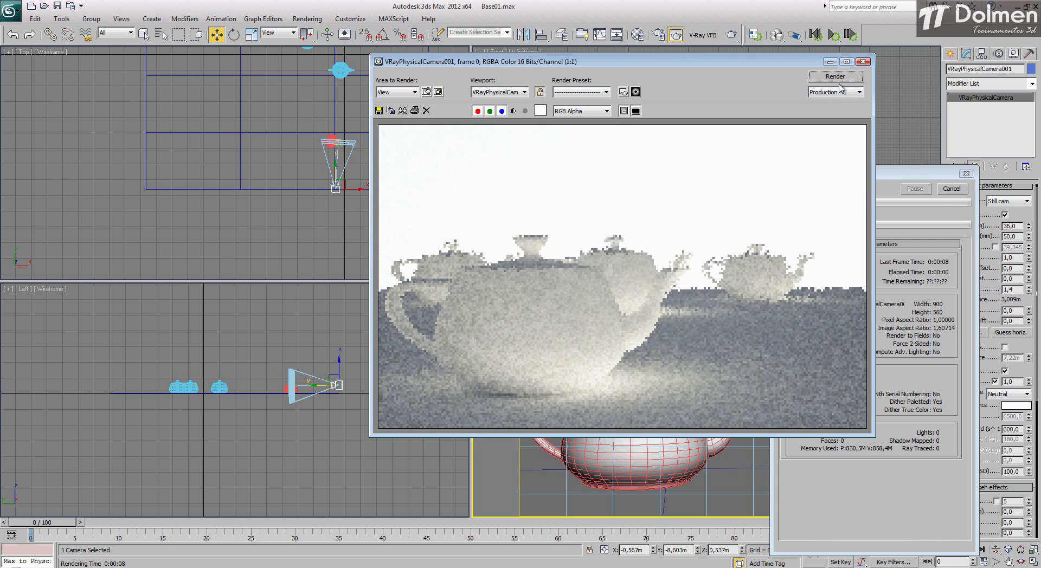
# Try a shutter speed of 800 in a test render and cancel the render
pyautogui.doubleClick(1011, 429)
pyautogui.write('800')
pyautogui.press('Return')
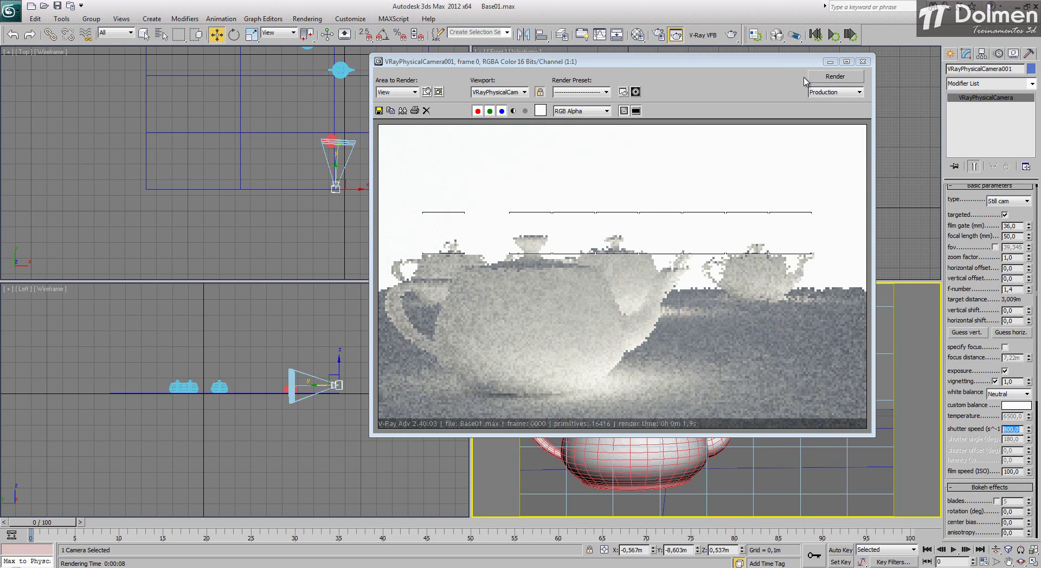
pyautogui.click(819, 76)
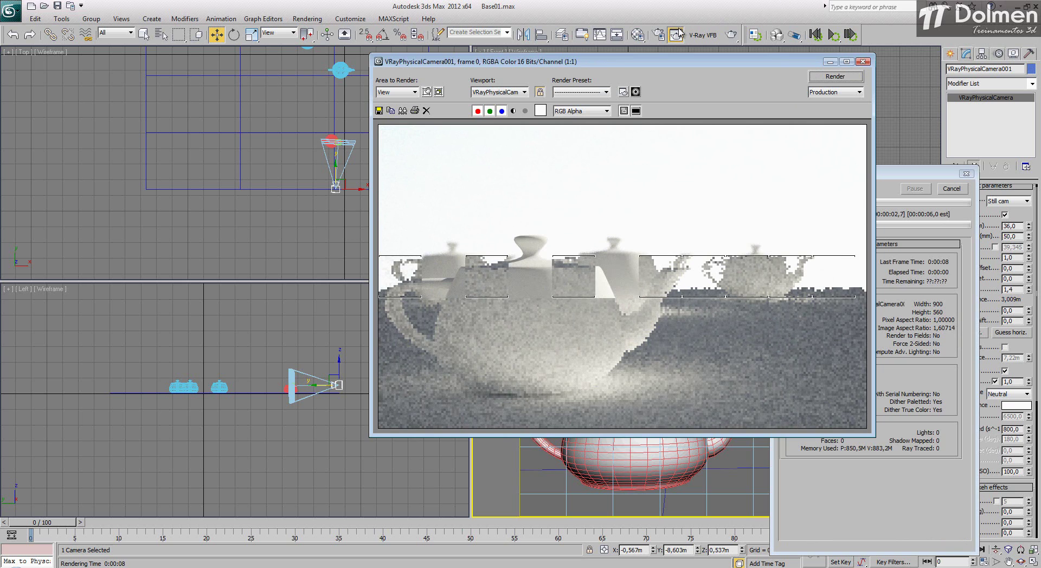
pyautogui.click(951, 189)
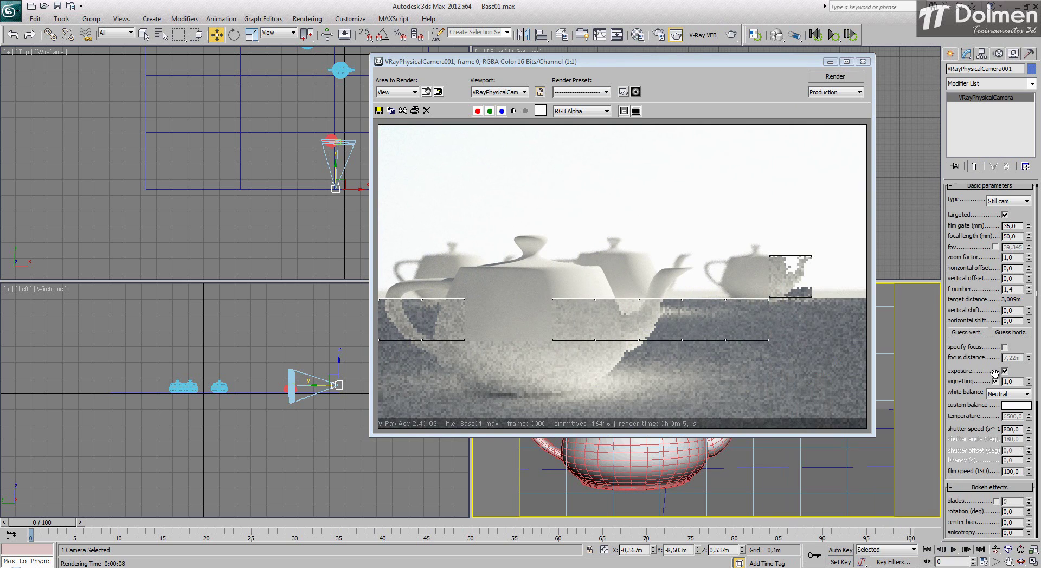
# Set the camera's shutter speed to 1200 and render the camera view
pyautogui.doubleClick(1012, 429)
pyautogui.write('1200')
pyautogui.press('Return')
pyautogui.click(851, 79)
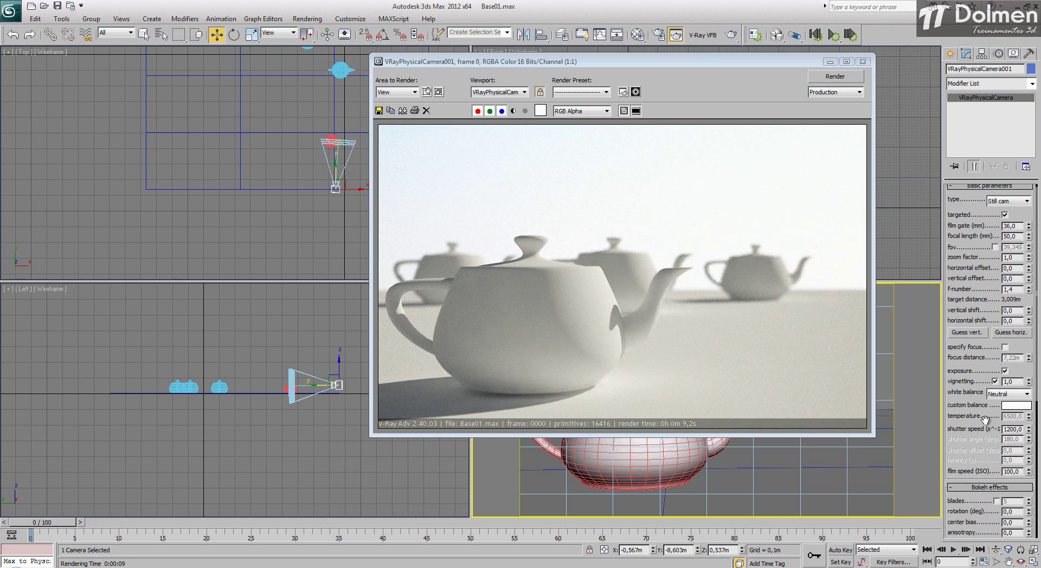
# Render the camera view with the depth-of-field sampling subdivisions set to 16 and again at 24, and close the rendered frame
pyautogui.moveTo(984, 419); pyautogui.dragTo(968, 203)
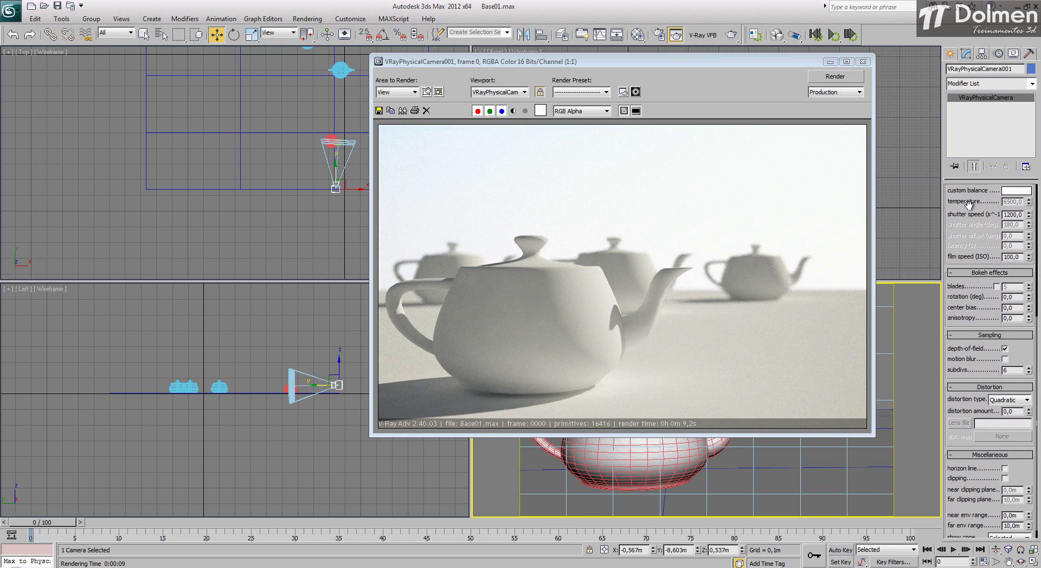
pyautogui.click(1004, 349)
pyautogui.doubleClick(1012, 370)
pyautogui.write('16')
pyautogui.press('Return')
pyautogui.click(838, 82)
pyautogui.click(838, 79)
pyautogui.click(850, 79)
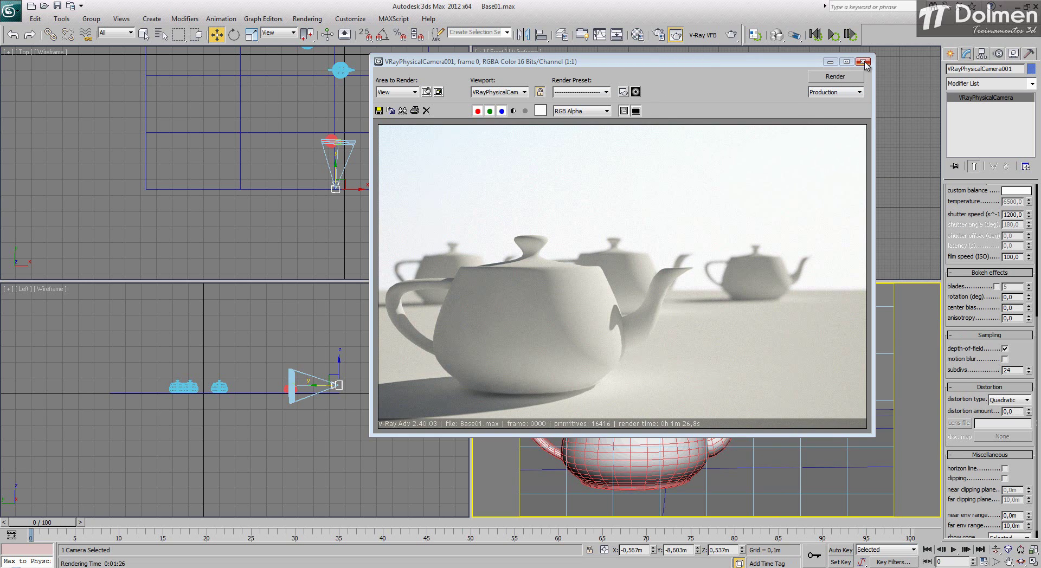
pyautogui.click(864, 62)
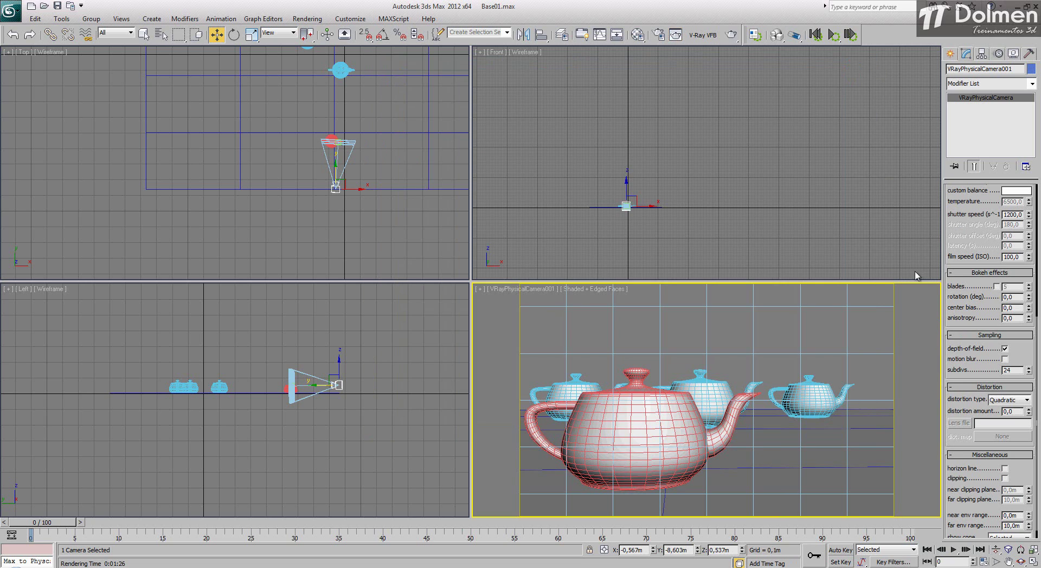
# Set the sampling subdivisions to 8 and move the camera target about 4.56 m away from the camera, onto the nearest blue teapot
pyautogui.doubleClick(1016, 371)
pyautogui.scroll(8, 335, 138)
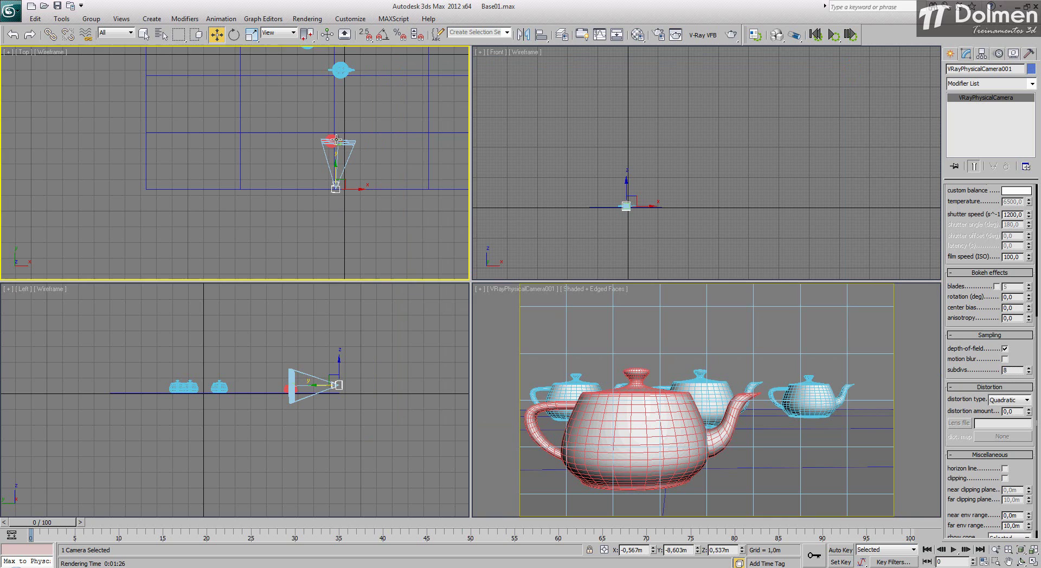
pyautogui.click(350, 155)
pyautogui.scroll(-5, 356, 173)
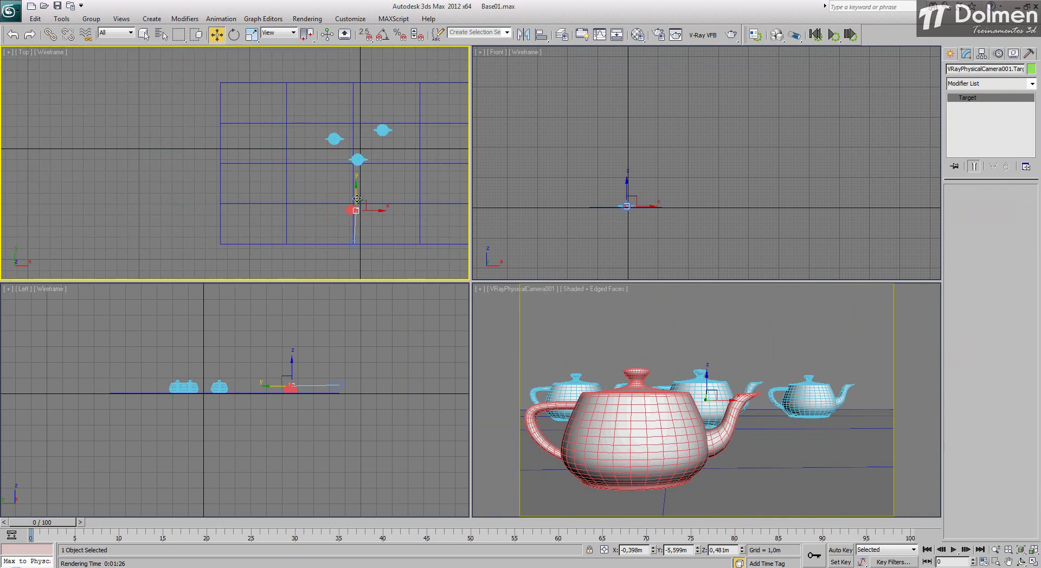
pyautogui.moveTo(355, 193); pyautogui.dragTo(368, 143)
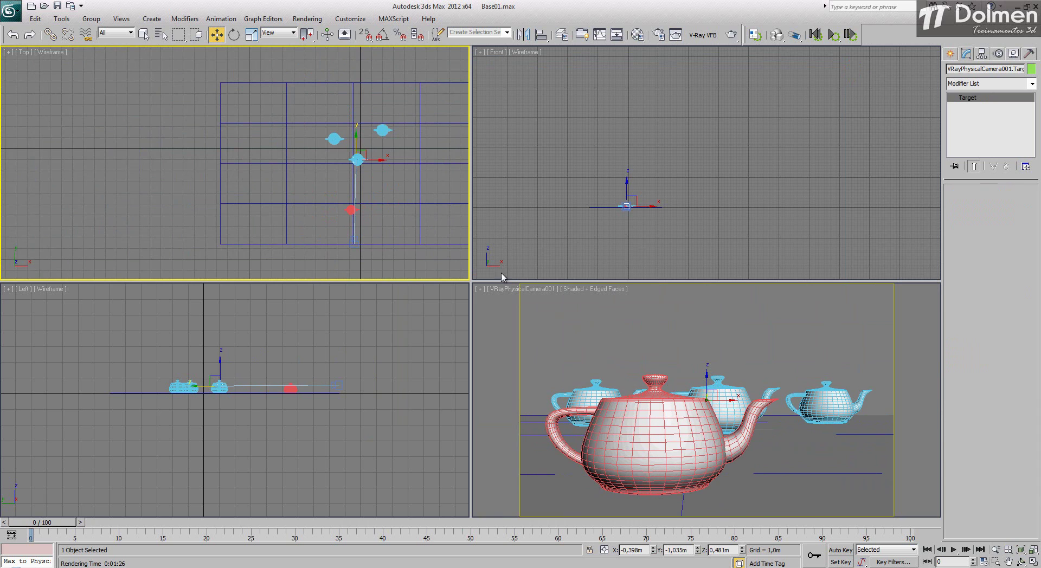
# Reselect the camera to check its focus planes against the teapots, and render the camera view
pyautogui.click(349, 238)
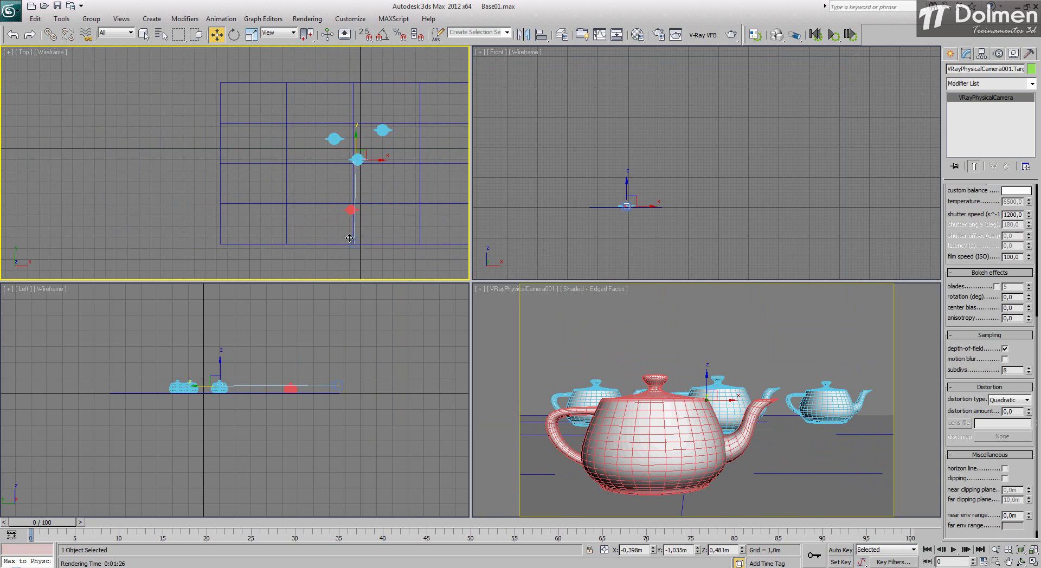
pyautogui.scroll(5, 354, 155)
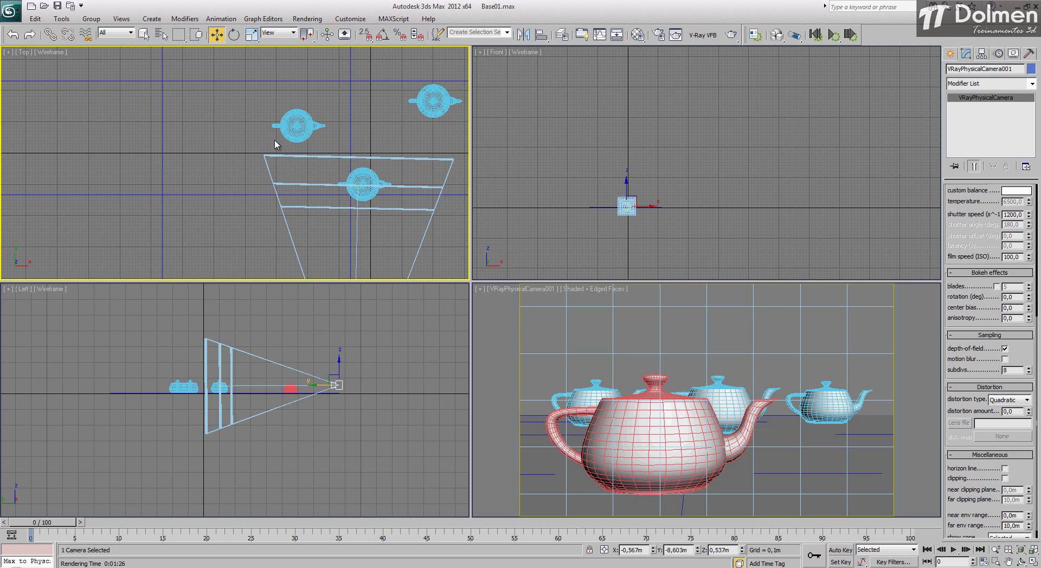
pyautogui.scroll(-1, 404, 112)
pyautogui.scroll(-1, 379, 185)
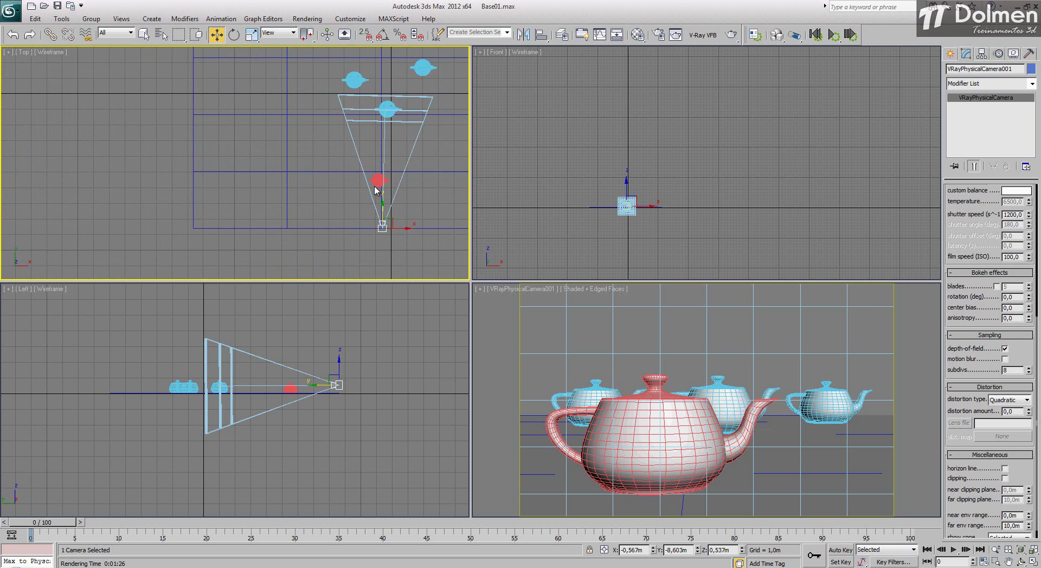
pyautogui.rightClick(606, 360)
pyautogui.click(728, 36)
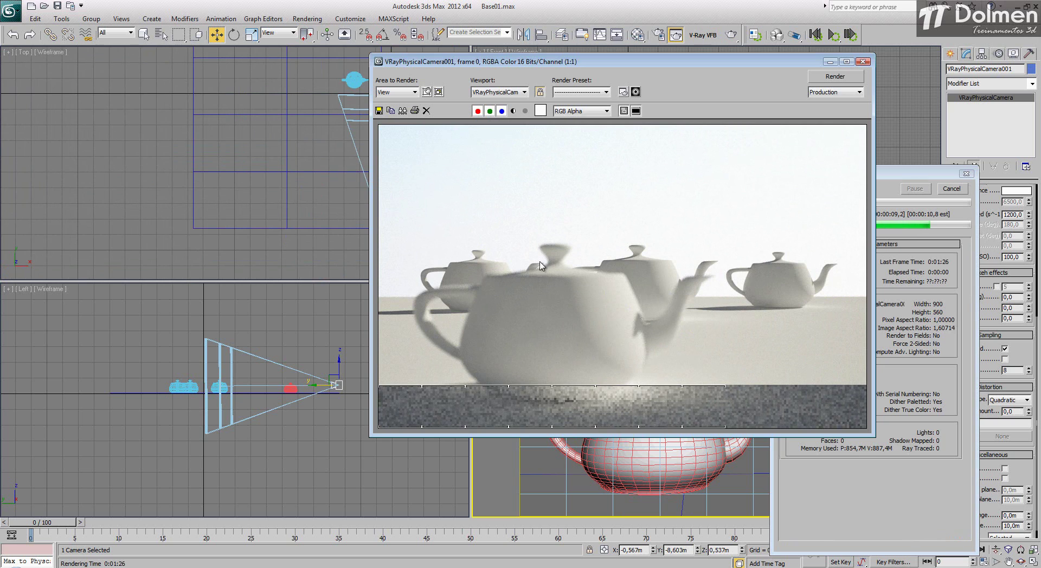
# Examine the sharpness of the front and rear teapots up close in the render, and close the rendered frame
pyautogui.scroll(1, 467, 265)
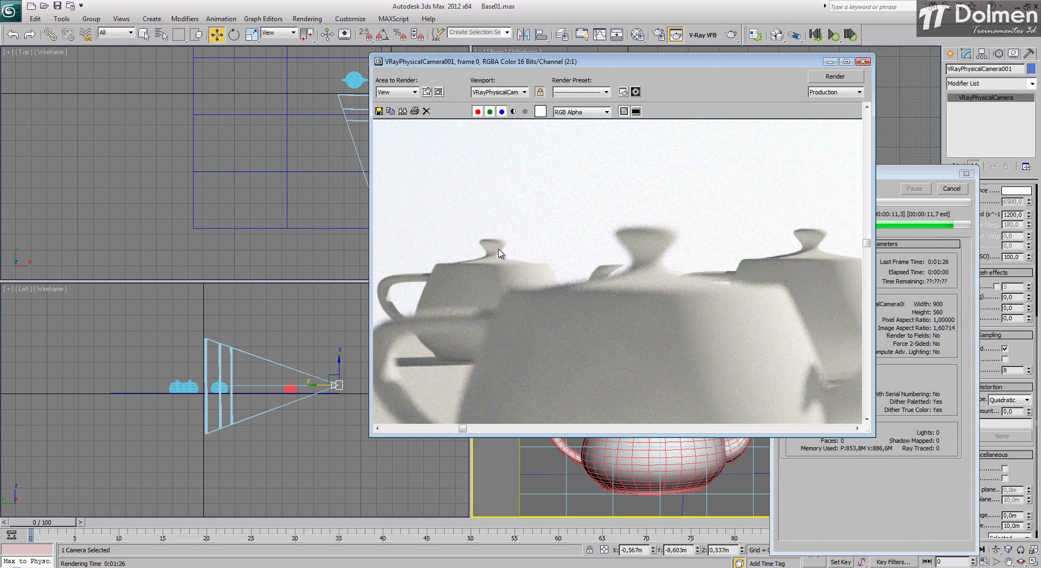
pyautogui.moveTo(652, 242); pyautogui.dragTo(457, 235, button='middle')
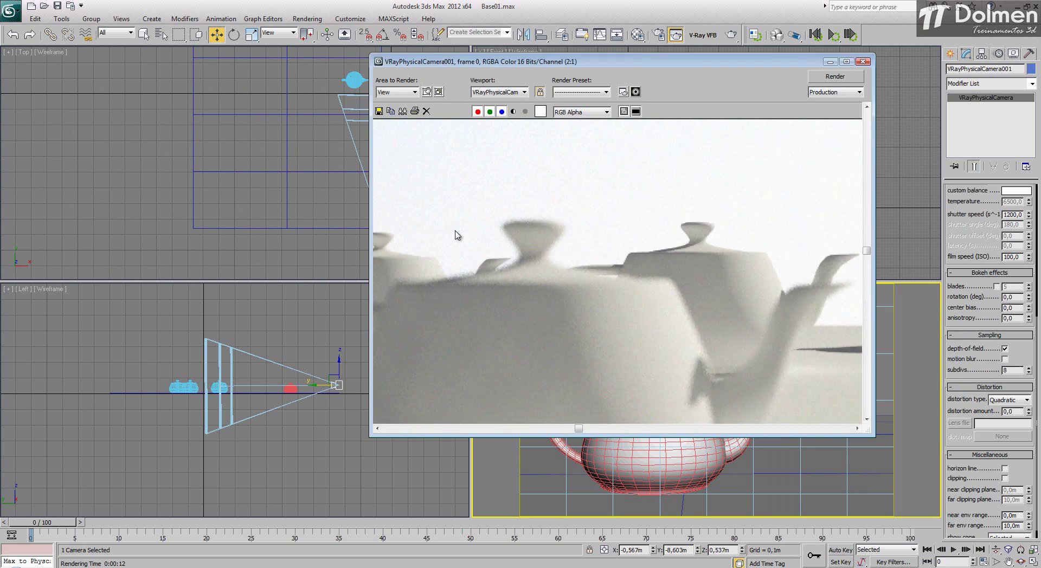
pyautogui.moveTo(690, 251); pyautogui.dragTo(658, 239, button='middle')
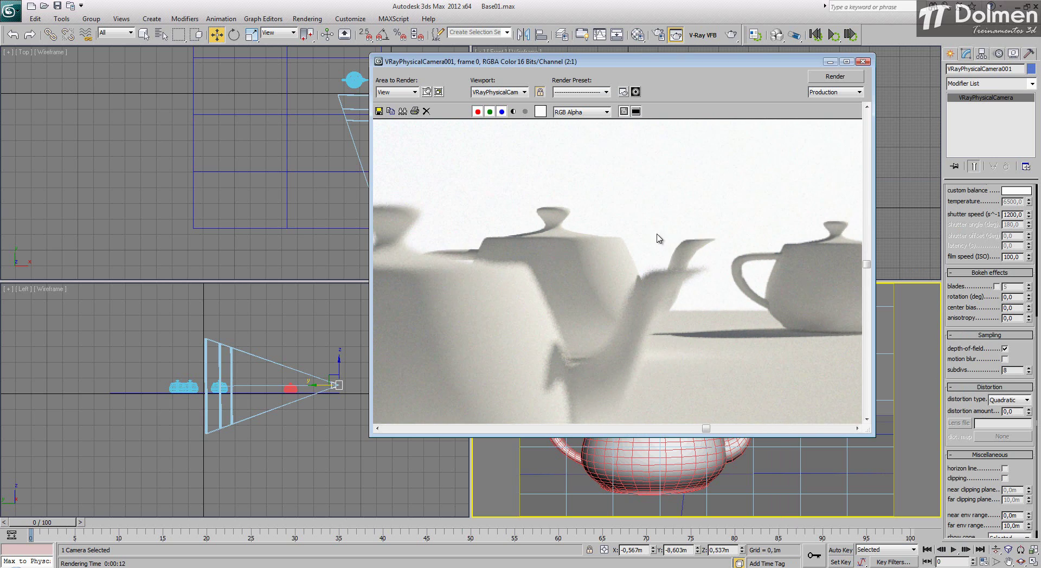
pyautogui.scroll(-2, 662, 239)
pyautogui.scroll(1, 673, 261)
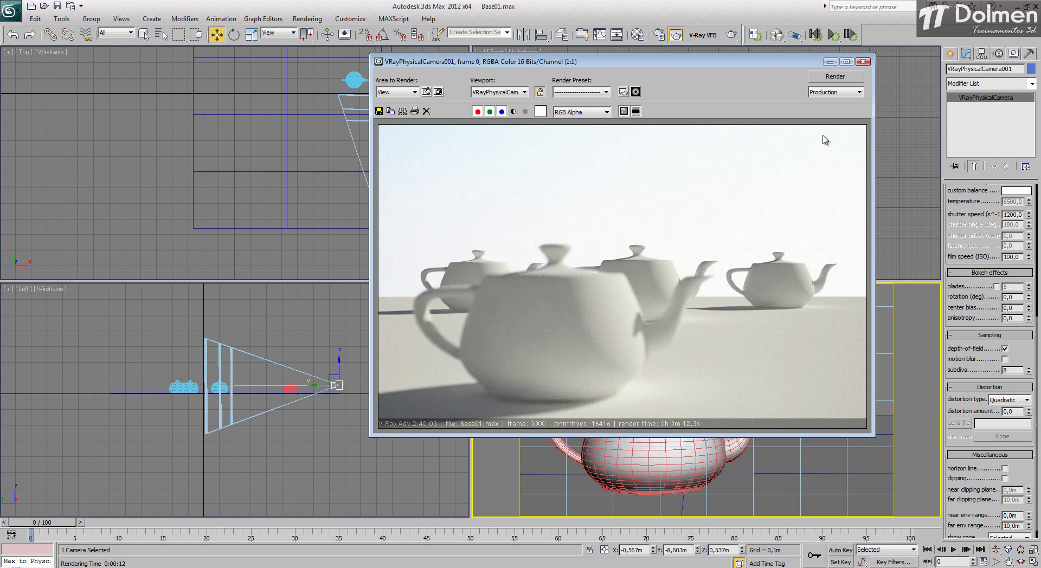
pyautogui.click(863, 61)
# Move the camera target about 2.92 m farther from the camera, level with the farthest teapot
pyautogui.moveTo(391, 142); pyautogui.dragTo(391, 193, button='middle')
pyautogui.click(382, 160)
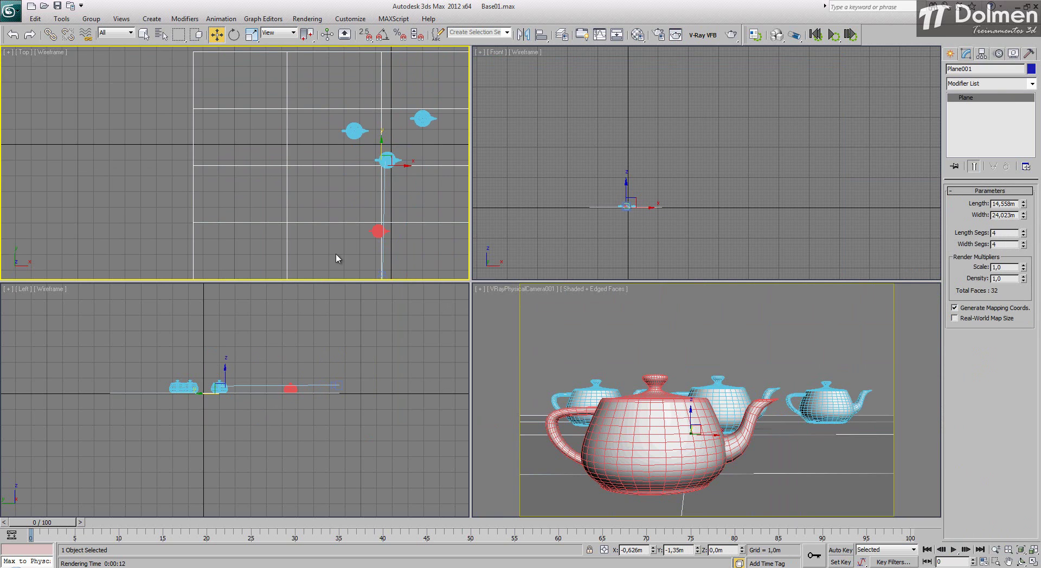
pyautogui.scroll(8, 388, 153)
pyautogui.click(366, 208)
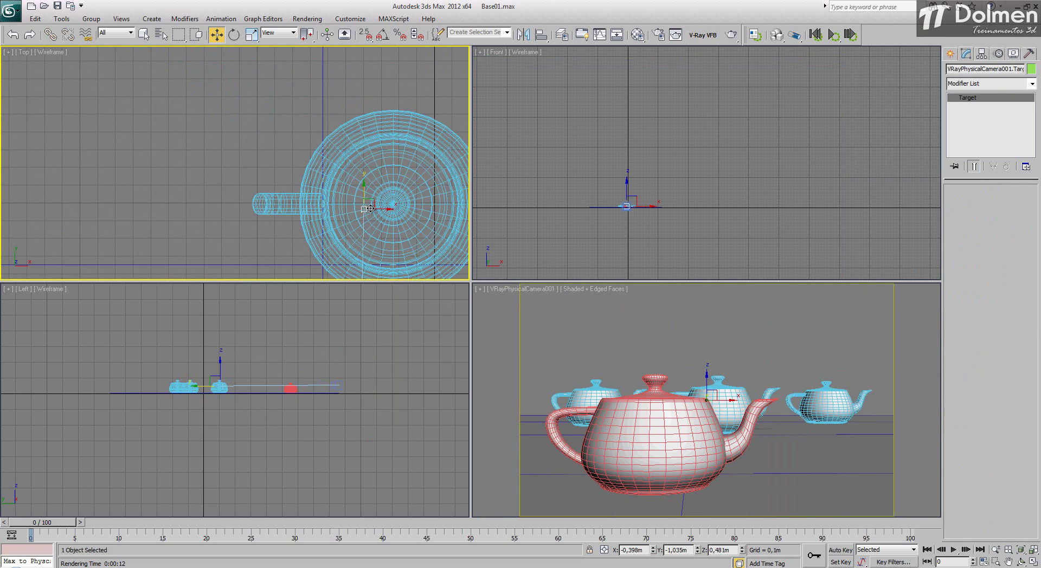
pyautogui.scroll(-8, 370, 208)
pyautogui.moveTo(391, 201); pyautogui.dragTo(394, 137)
pyautogui.scroll(-4, 395, 155)
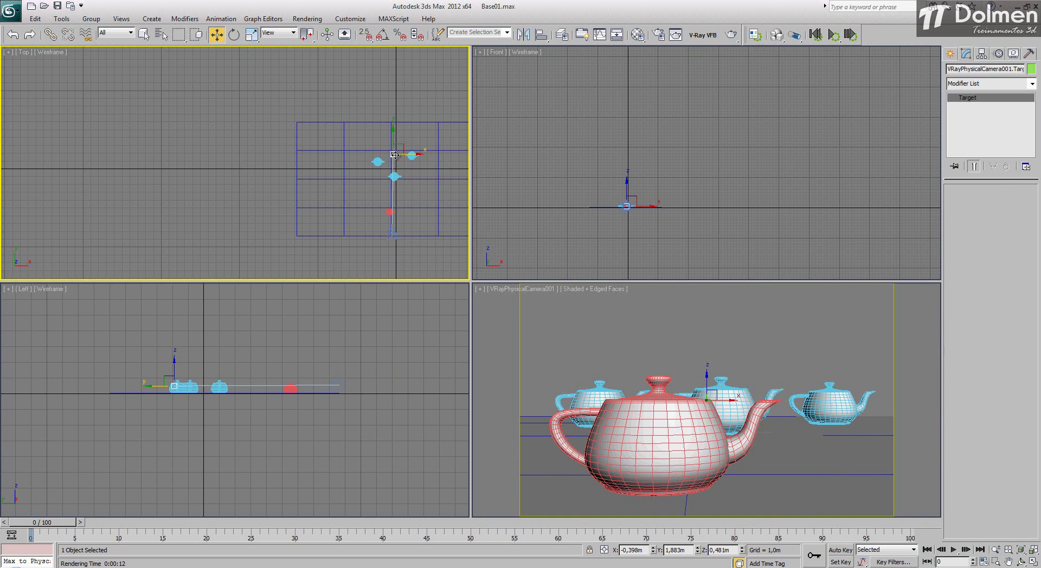
# Reselect the camera to check its focus planes around the farthest teapots, and render the camera view with the new focus
pyautogui.click(389, 241)
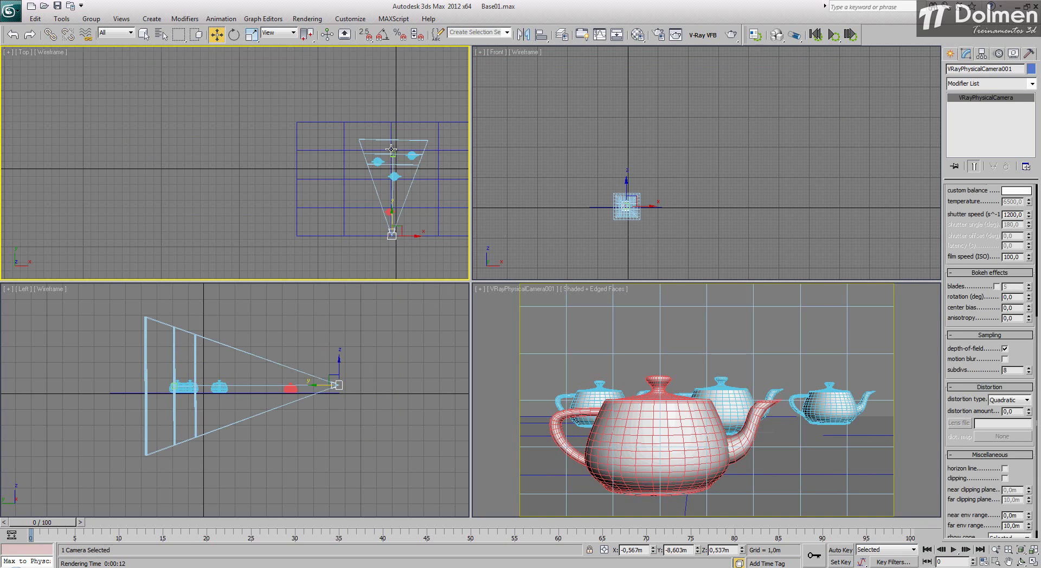
pyautogui.scroll(4, 392, 150)
pyautogui.rightClick(648, 341)
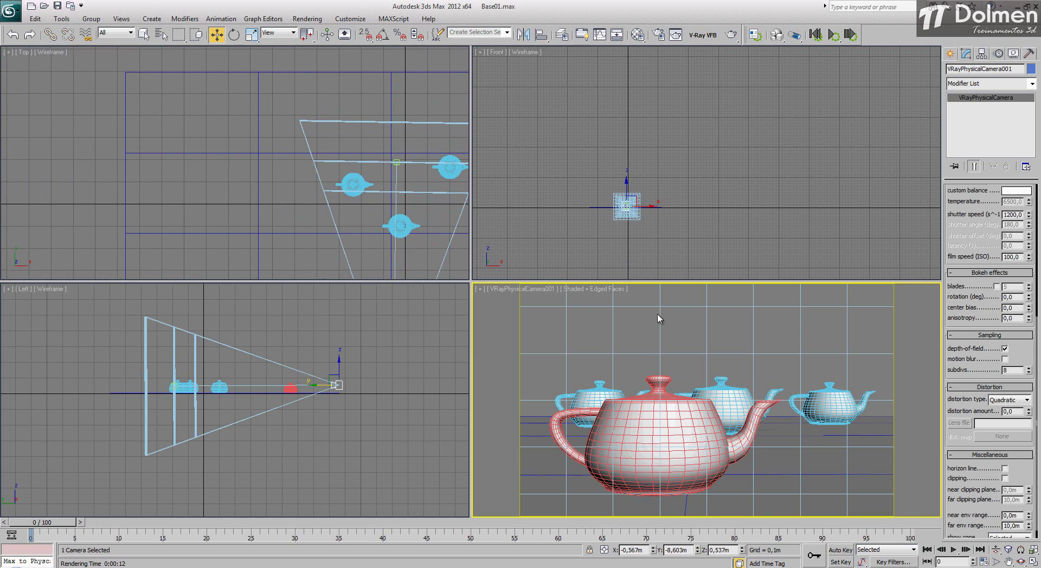
pyautogui.click(730, 36)
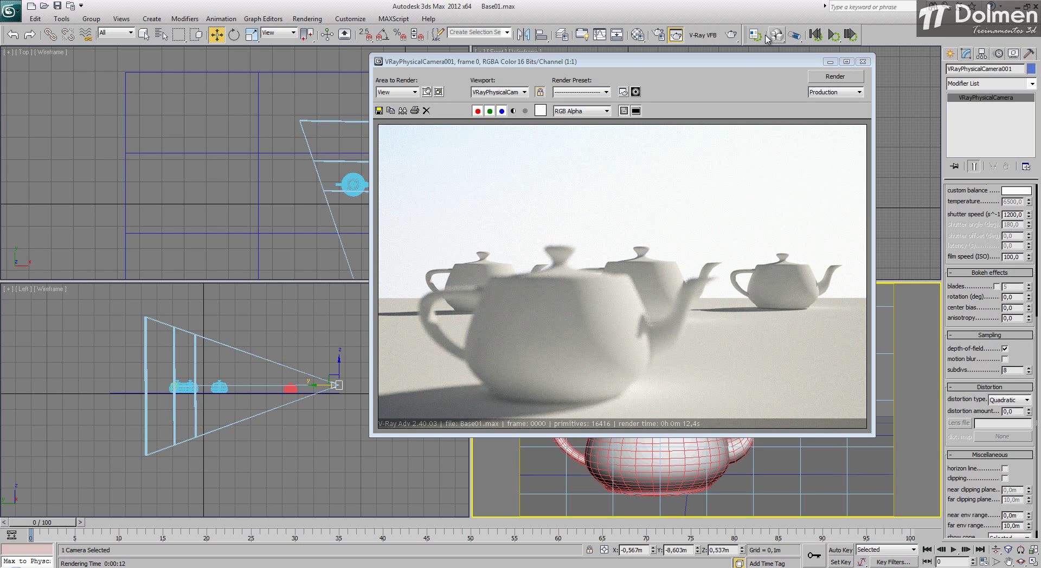
# Close the rendered frame, move the camera target about 3.98 m closer to the camera, and reselect the camera to check its focus planes
pyautogui.click(862, 62)
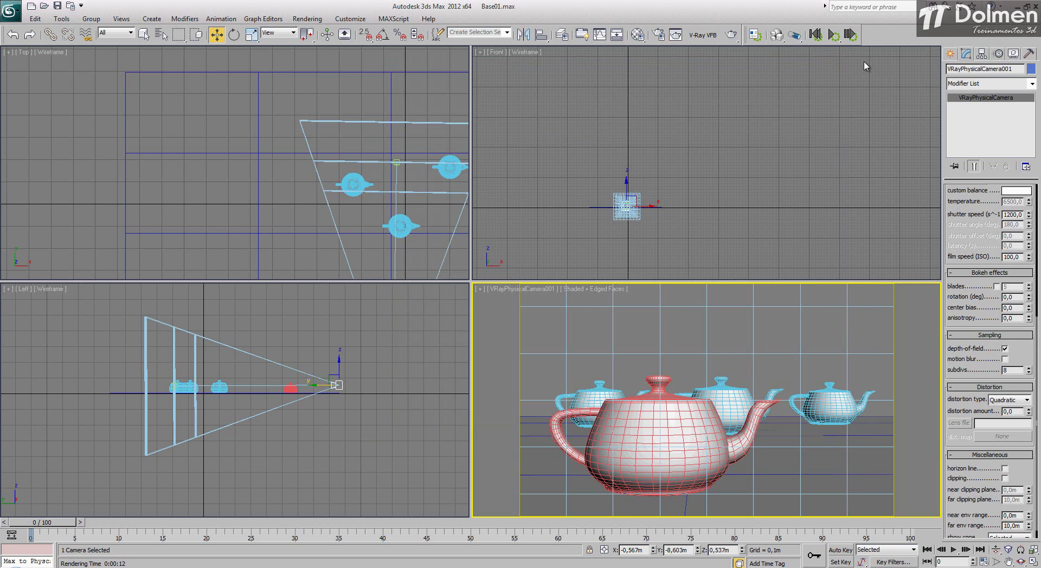
pyautogui.moveTo(972, 213); pyautogui.dragTo(997, 472)
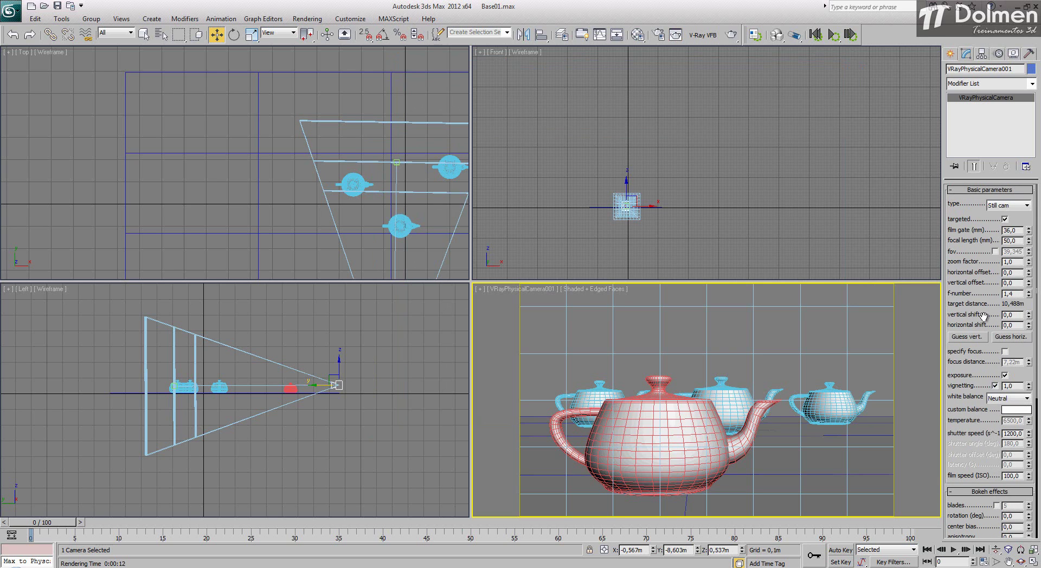
pyautogui.moveTo(335, 132); pyautogui.dragTo(288, 54, button='middle')
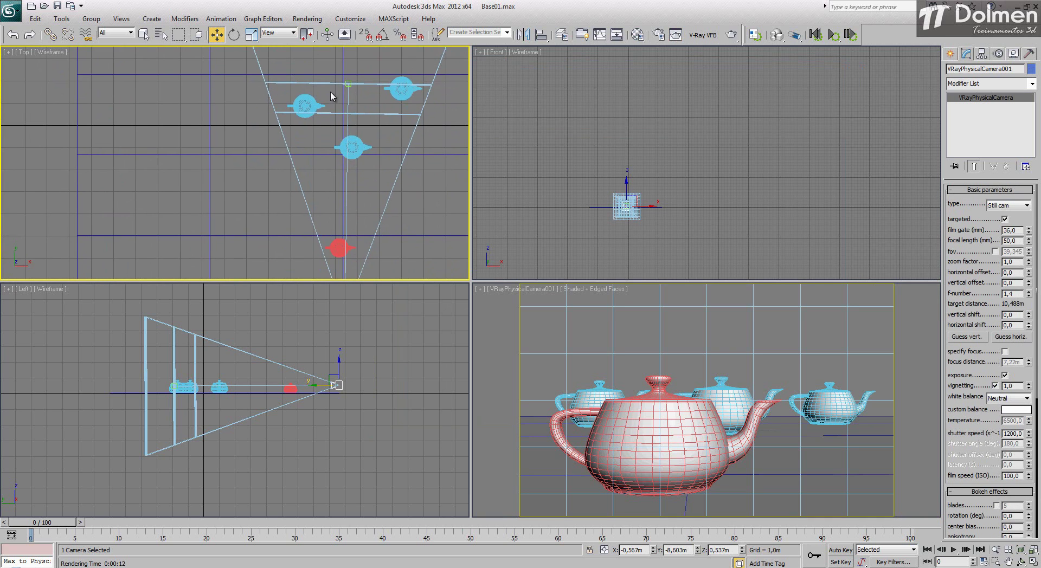
pyautogui.click(348, 85)
pyautogui.scroll(-3, 348, 90)
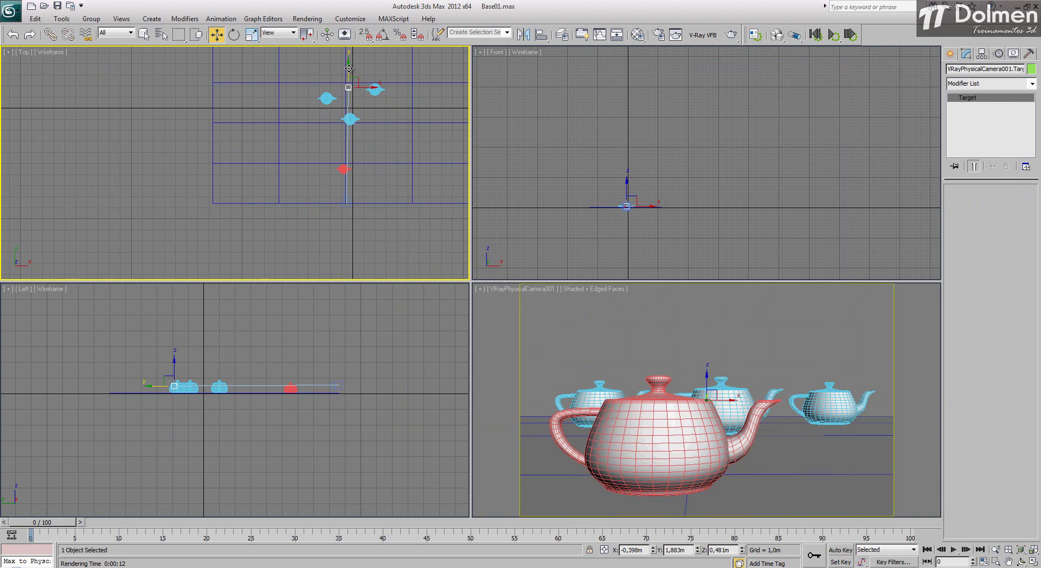
pyautogui.moveTo(349, 68); pyautogui.dragTo(352, 110)
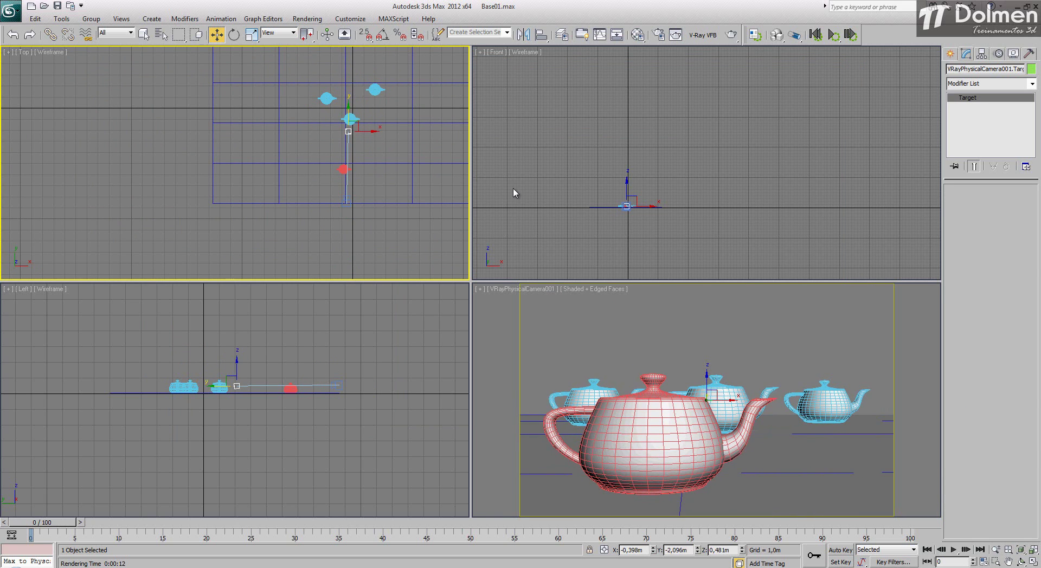
pyautogui.click(349, 198)
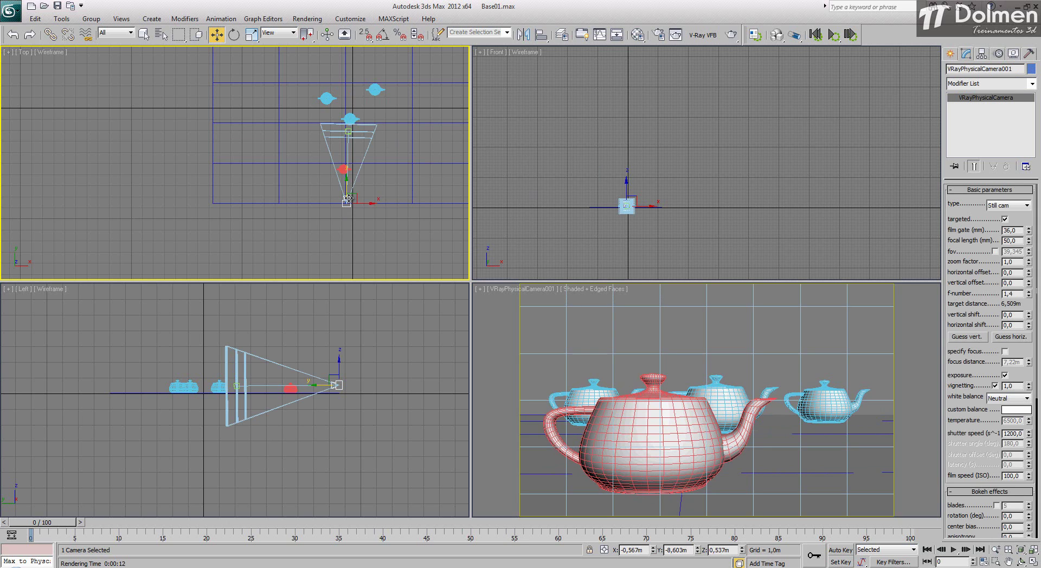
# Move the front teapot slightly away from the camera and out of its view, to about X -2.815 m, Y -4.755 m
pyautogui.click(340, 169)
pyautogui.moveTo(340, 169); pyautogui.dragTo(343, 164)
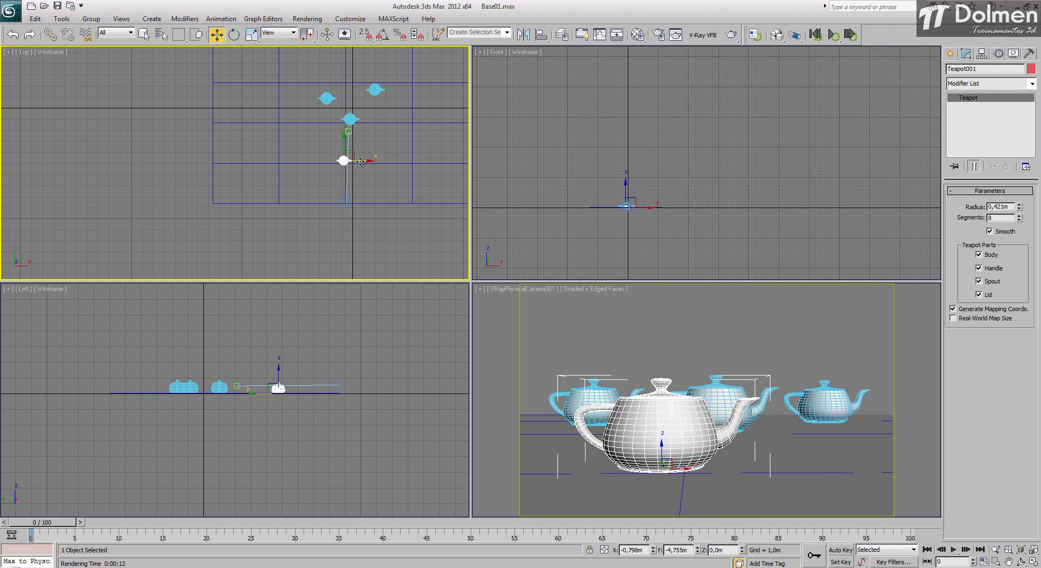
pyautogui.moveTo(359, 162); pyautogui.dragTo(336, 161)
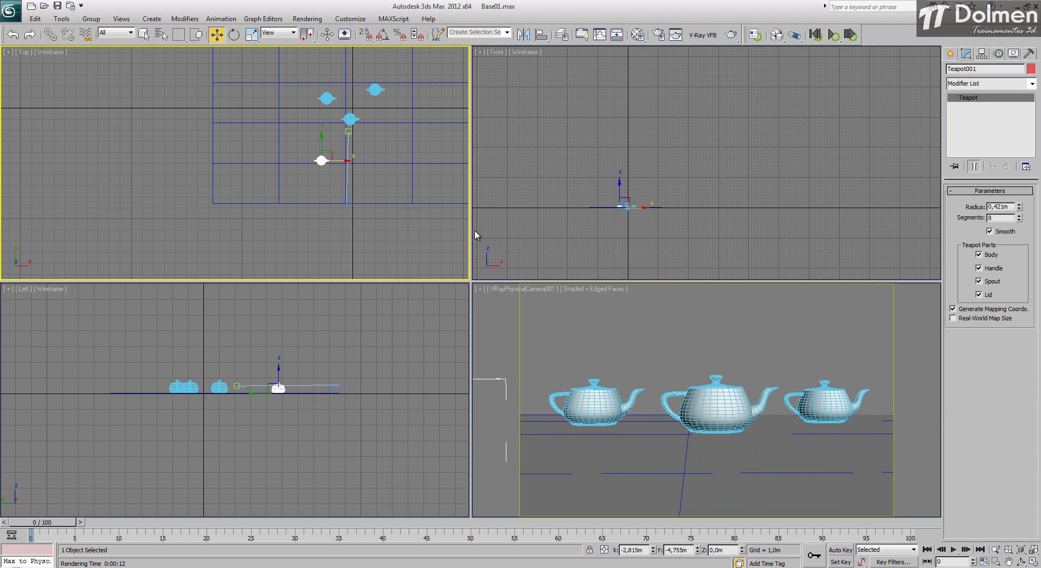
# Turn on automatic keyframing and animate the front teapot across the camera view, reaching X about 1.877 m at frame 30
pyautogui.click(839, 550)
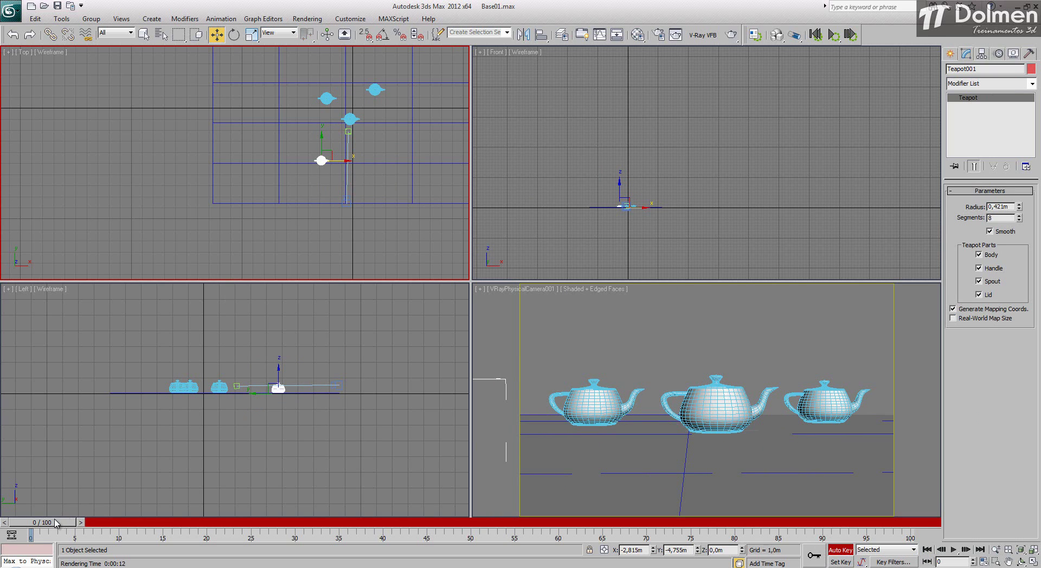
pyautogui.moveTo(57, 523); pyautogui.dragTo(311, 540)
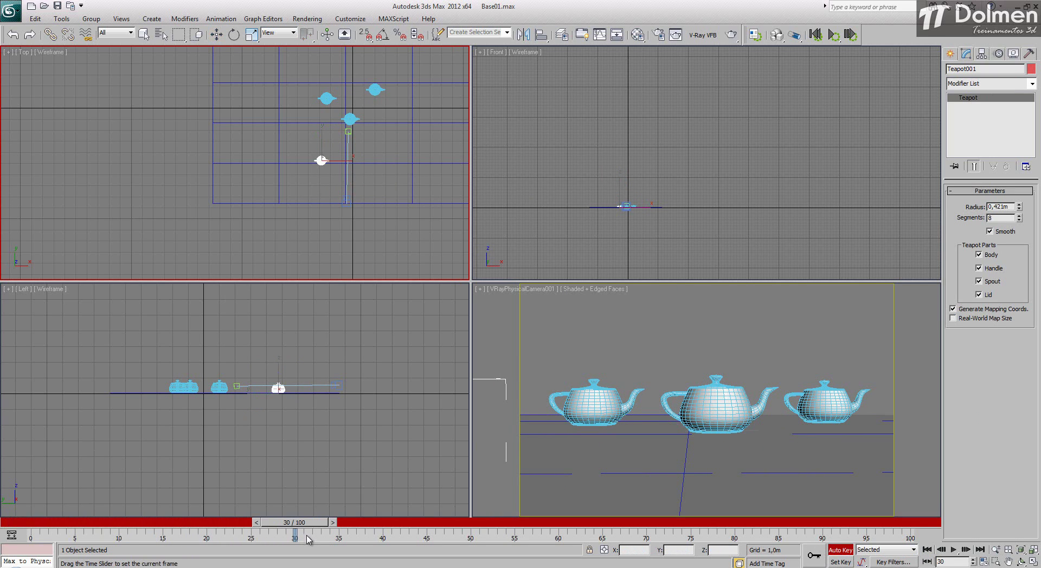
pyautogui.press('w')
pyautogui.moveTo(340, 160); pyautogui.dragTo(391, 163)
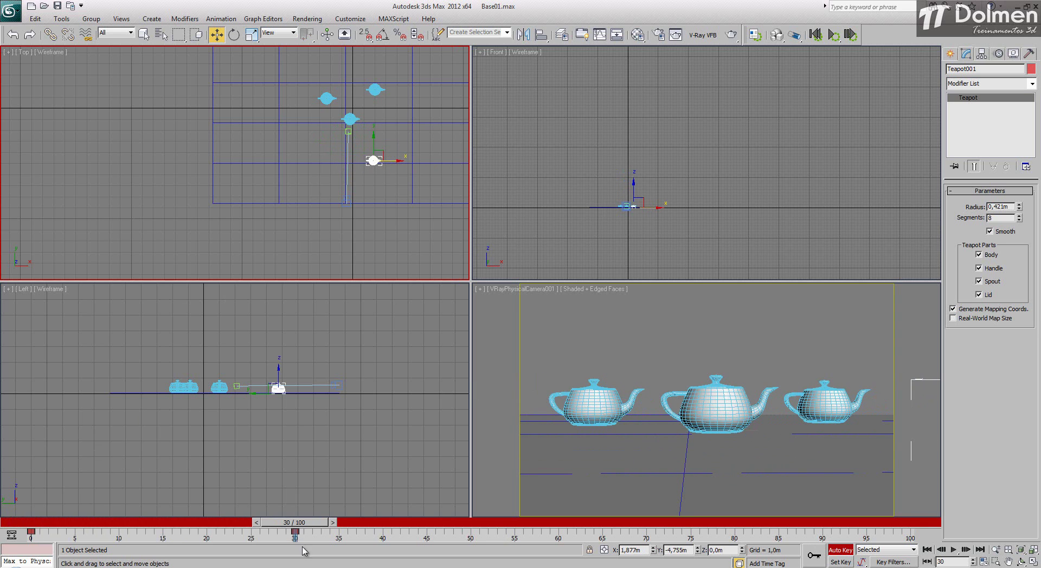
# Set the animation to frame 15, turn off automatic keyframing, and activate the camera view
pyautogui.moveTo(302, 528); pyautogui.dragTo(184, 537)
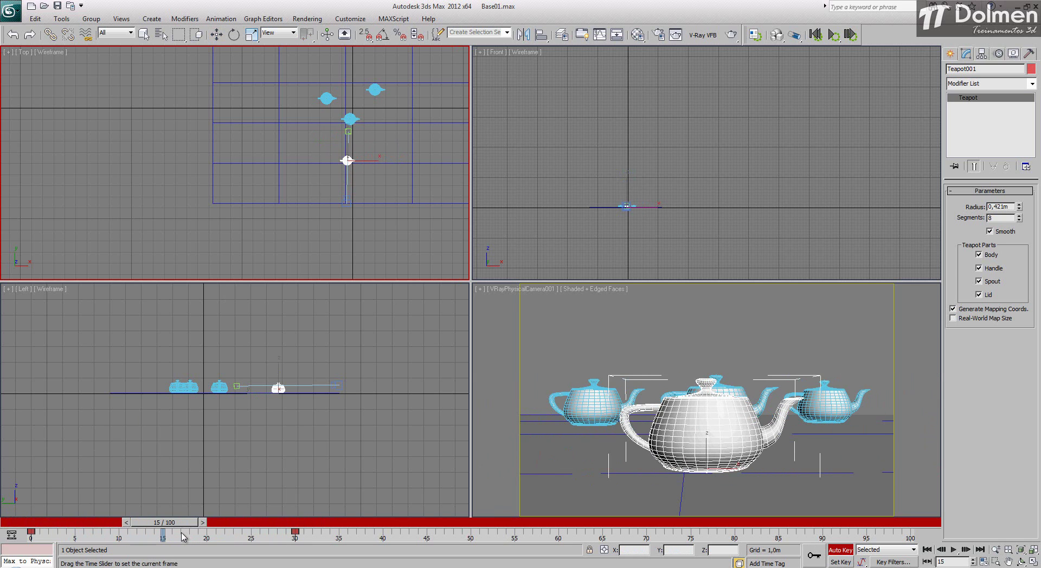
pyautogui.press('w')
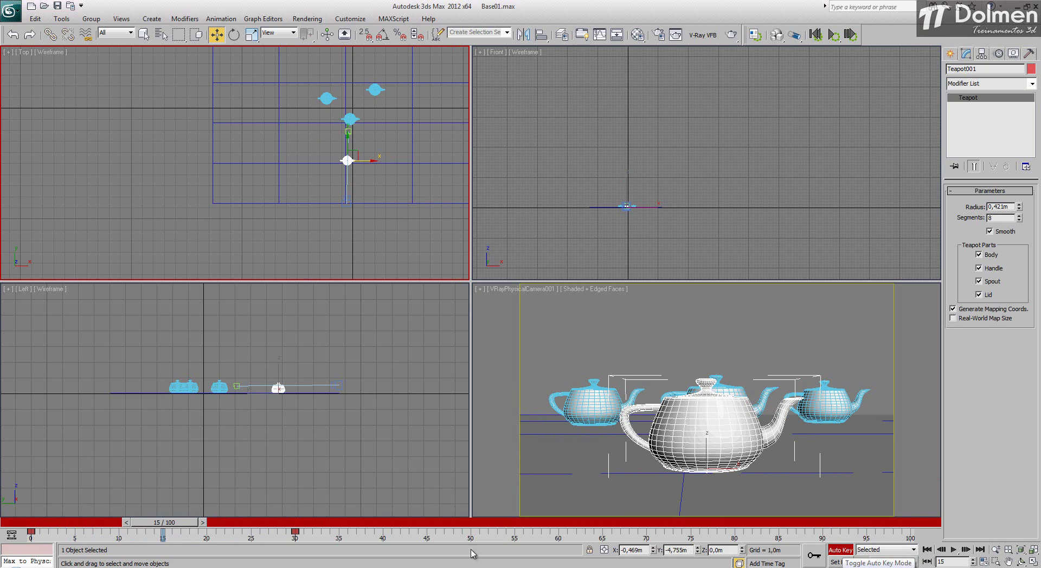
pyautogui.moveTo(161, 524); pyautogui.dragTo(187, 529)
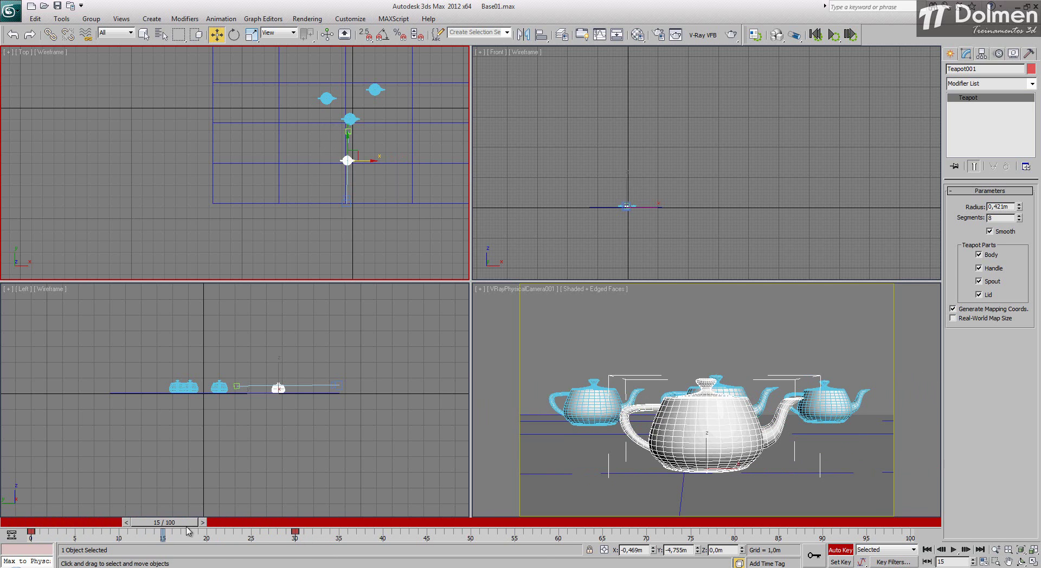
pyautogui.click(837, 551)
pyautogui.rightClick(642, 350)
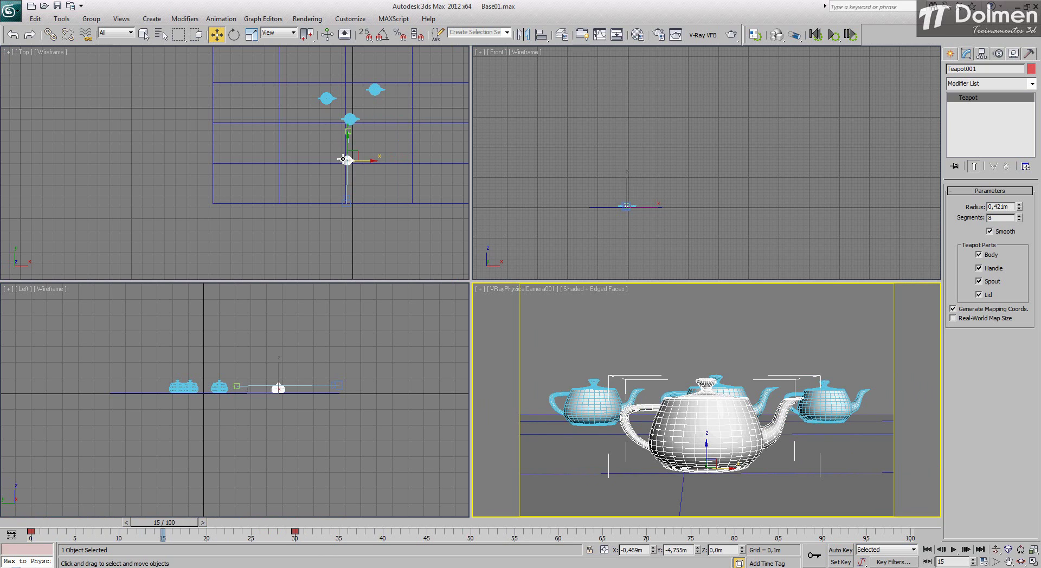
# Select the three rear teapots together and hide them, leaving only the animated teapot
pyautogui.click(354, 118)
pyautogui.keyDown('ctrl'); pyautogui.click(323, 98); pyautogui.keyUp('ctrl')
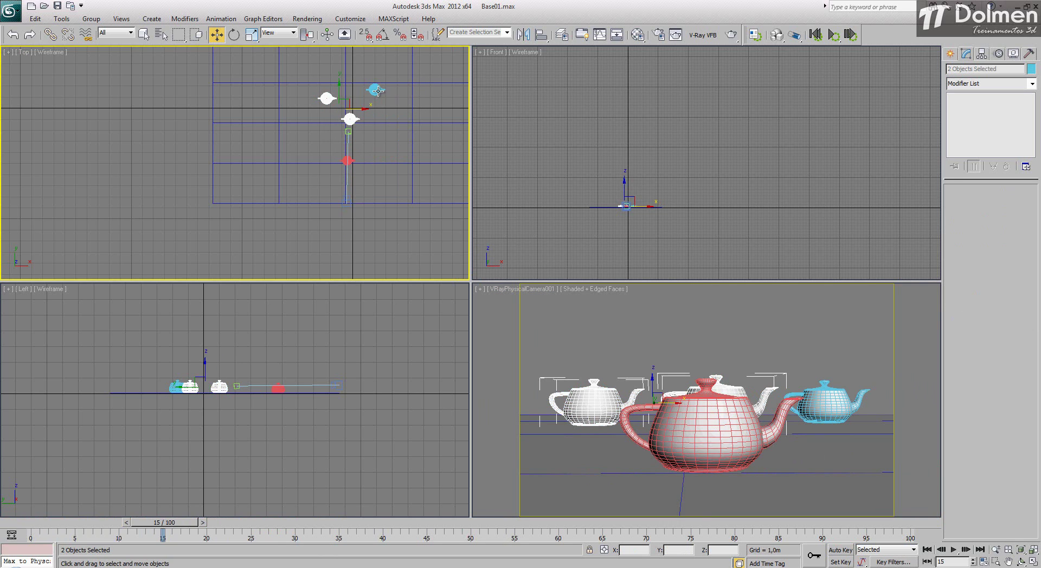
pyautogui.keyDown('ctrl'); pyautogui.click(377, 91); pyautogui.keyUp('ctrl')
pyautogui.rightClick(378, 90)
pyautogui.click(423, 71)
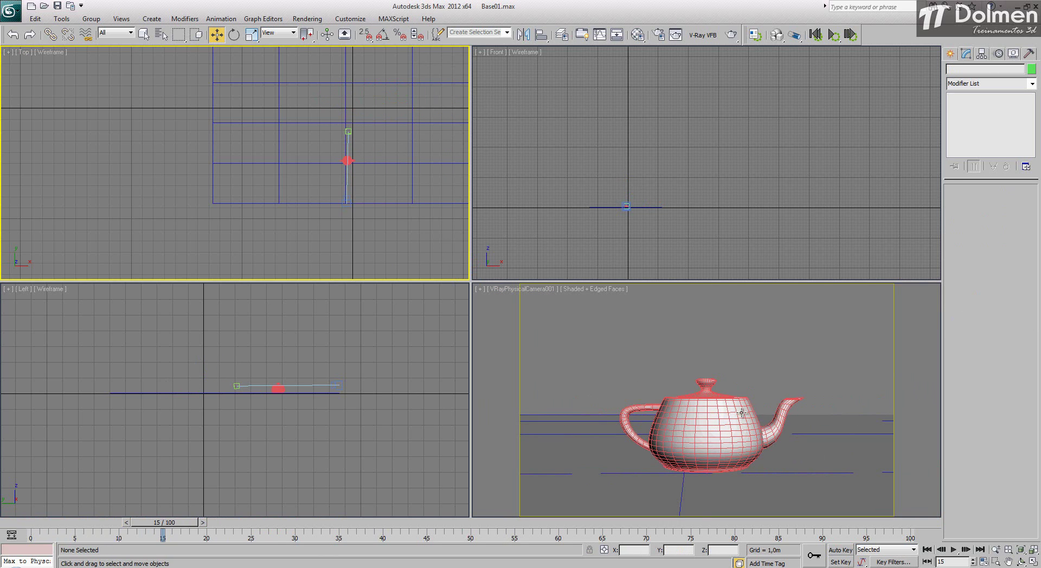
# Render the camera view at frame 15 to check the animated teapot, and close the rendered frame
pyautogui.click(727, 324)
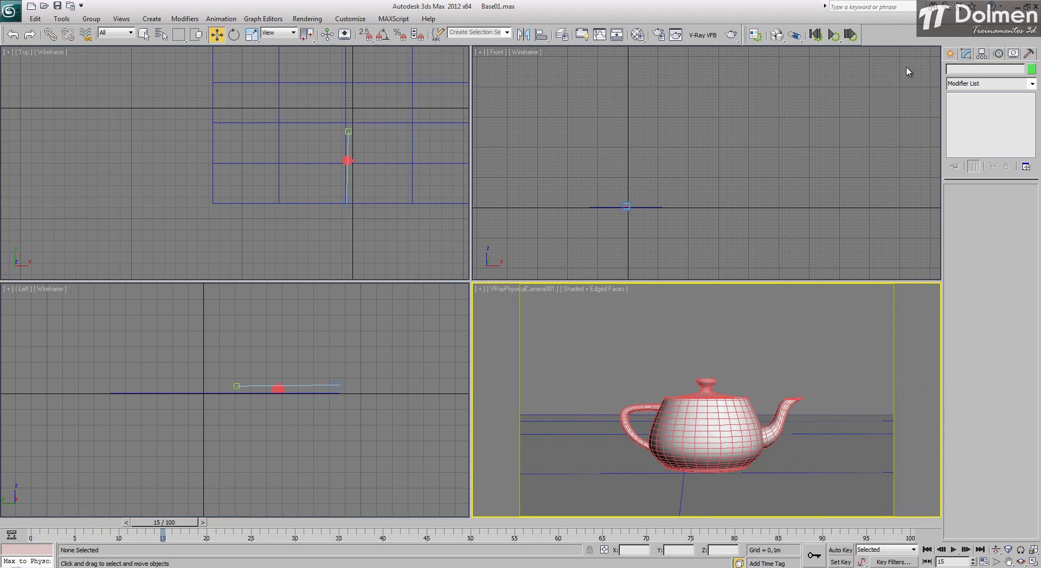
pyautogui.click(731, 35)
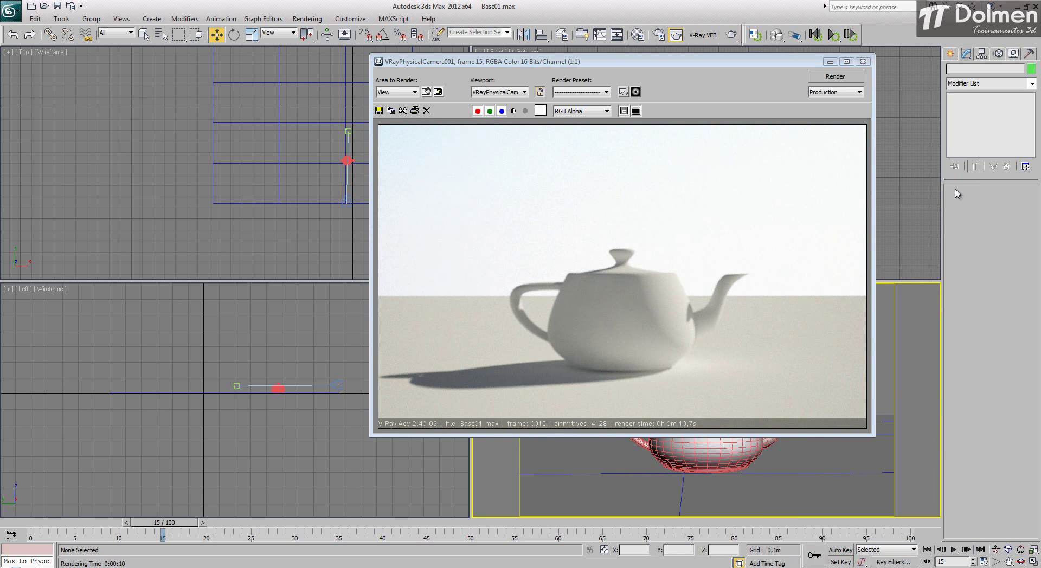
pyautogui.click(863, 62)
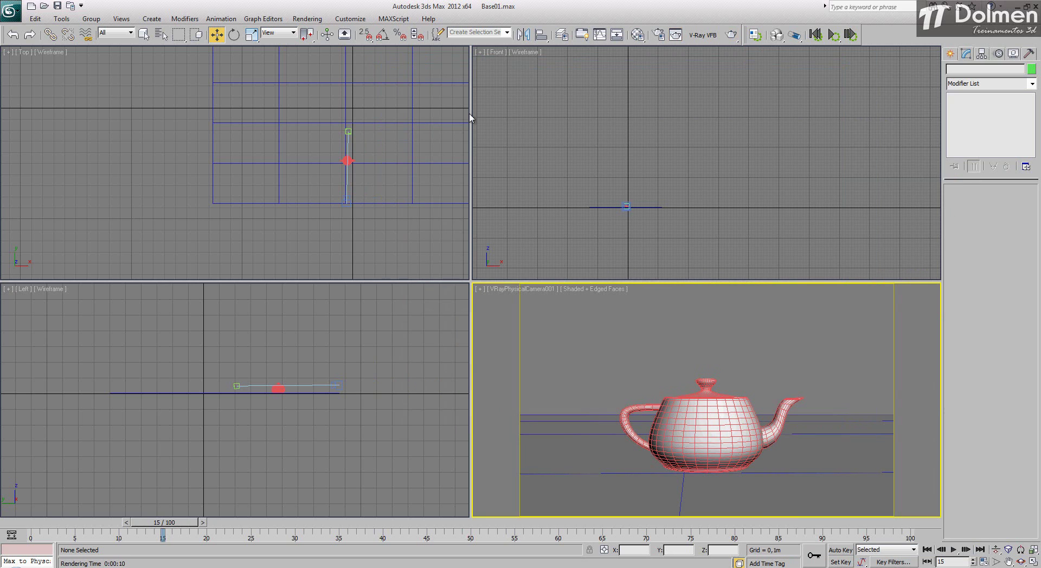
# Turn off depth-of-field and turn on motion blur in the camera's sampling settings, and render the camera view
pyautogui.click(343, 205)
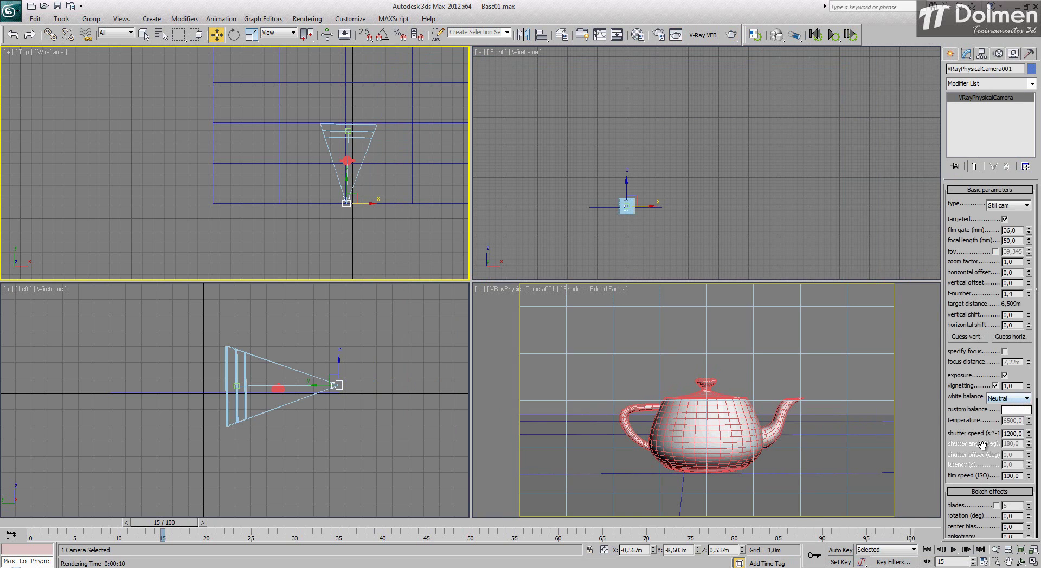
pyautogui.scroll(-5, 1005, 434)
pyautogui.click(1004, 371)
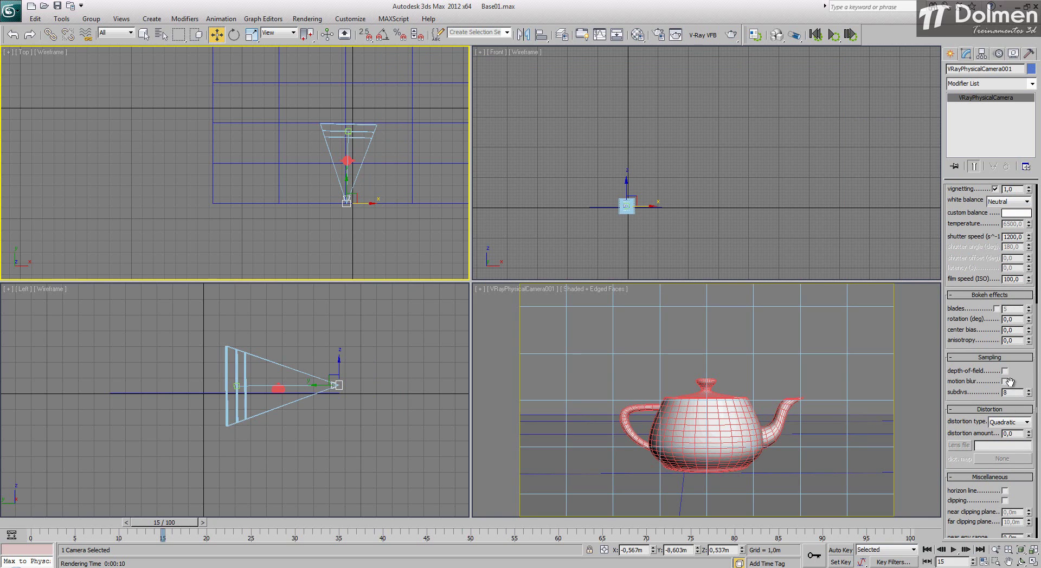
pyautogui.click(1004, 381)
pyautogui.scroll(3, 979, 374)
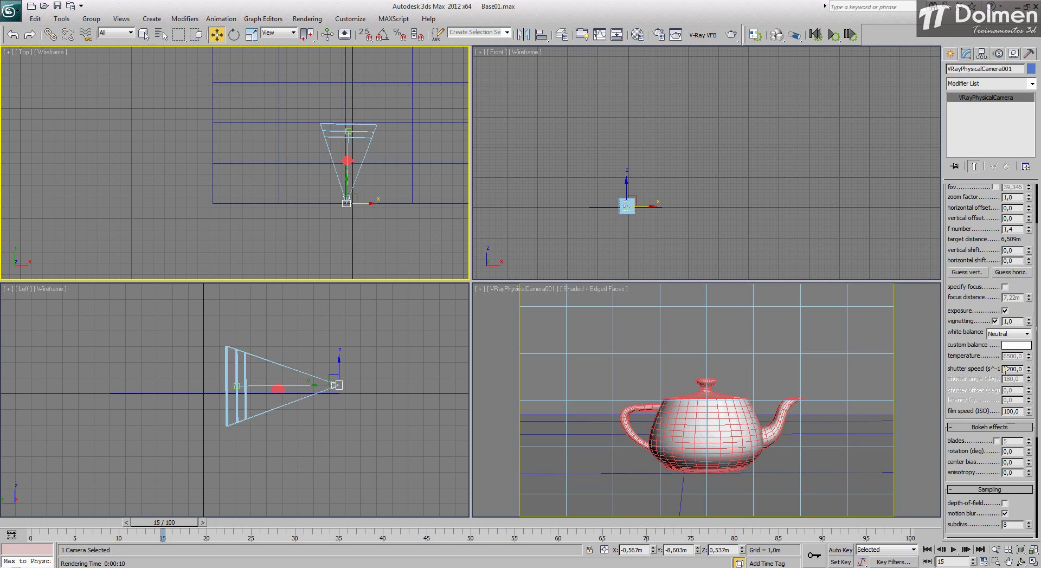
pyautogui.rightClick(618, 372)
pyautogui.click(730, 35)
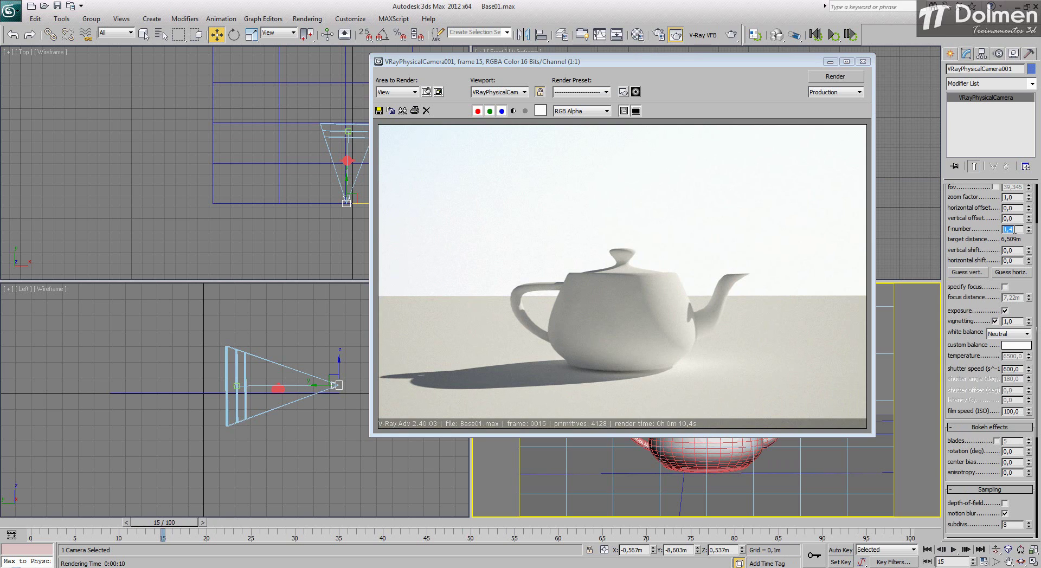
# Set the camera's shutter speed to 600 and f-number to 4, and render the view again
pyautogui.write('4')
pyautogui.press('Return')
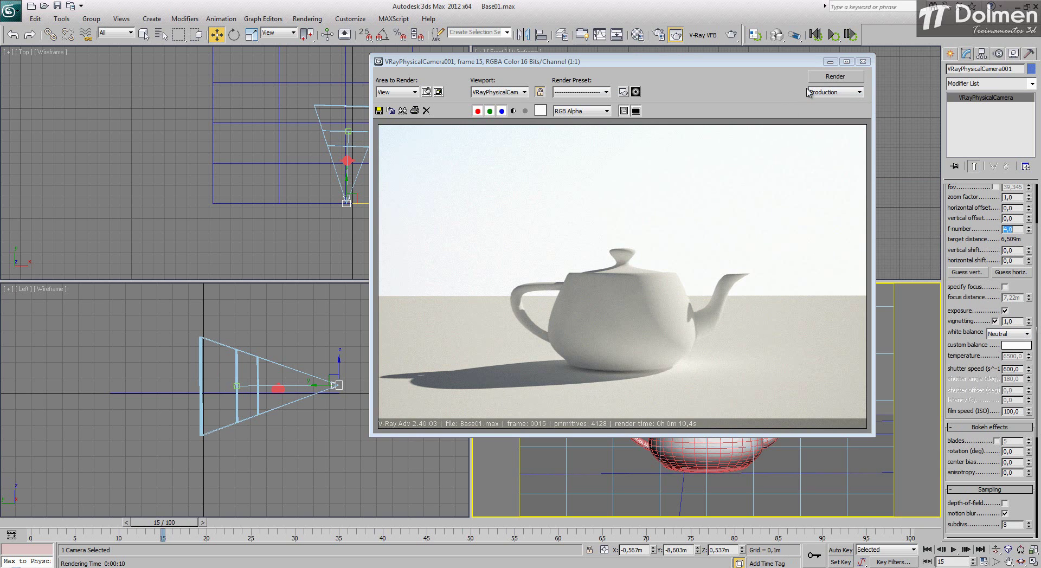
pyautogui.click(835, 76)
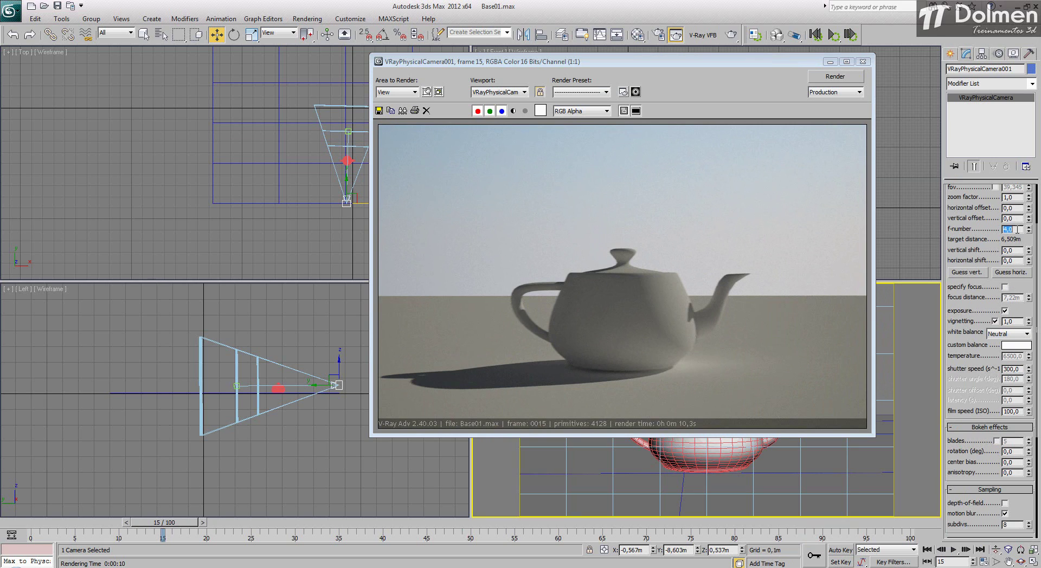
# Try f-number 2, return it to 4, and render the view with shutter speeds of 300 and 125 to compare motion blur
pyautogui.write('2')
pyautogui.press('Return')
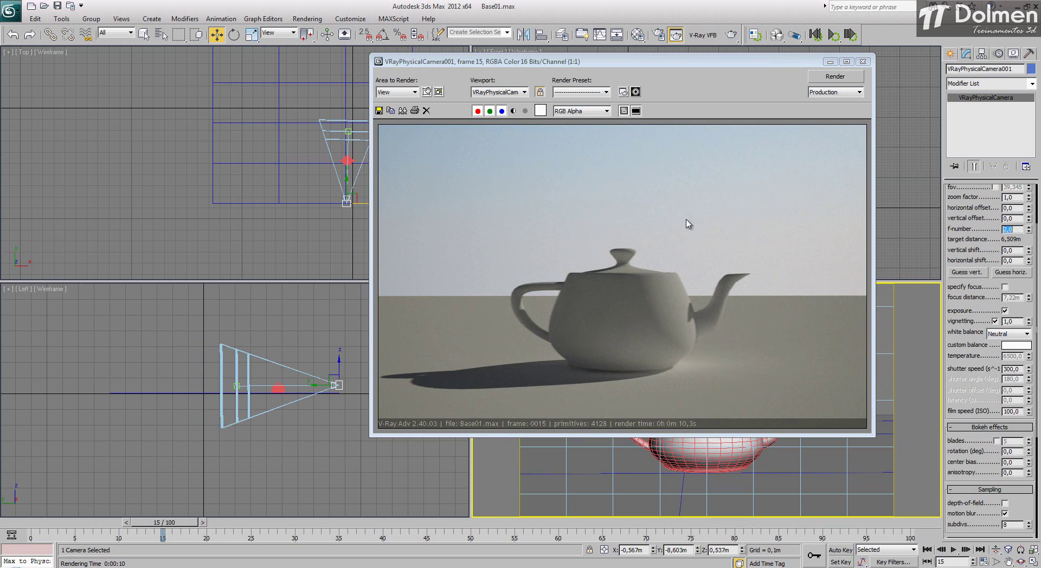
pyautogui.write('4')
pyautogui.press('Return')
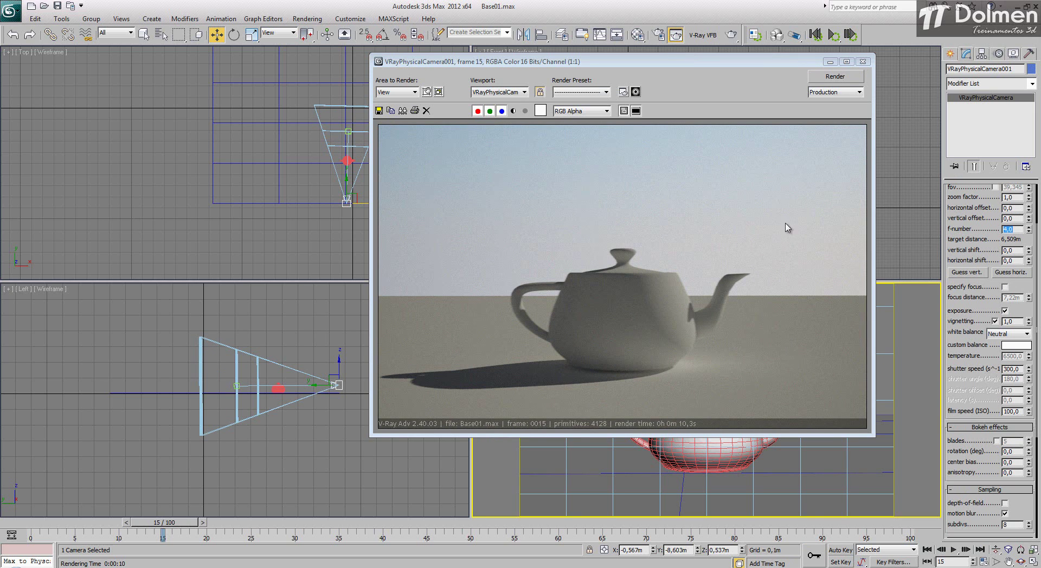
pyautogui.click(849, 78)
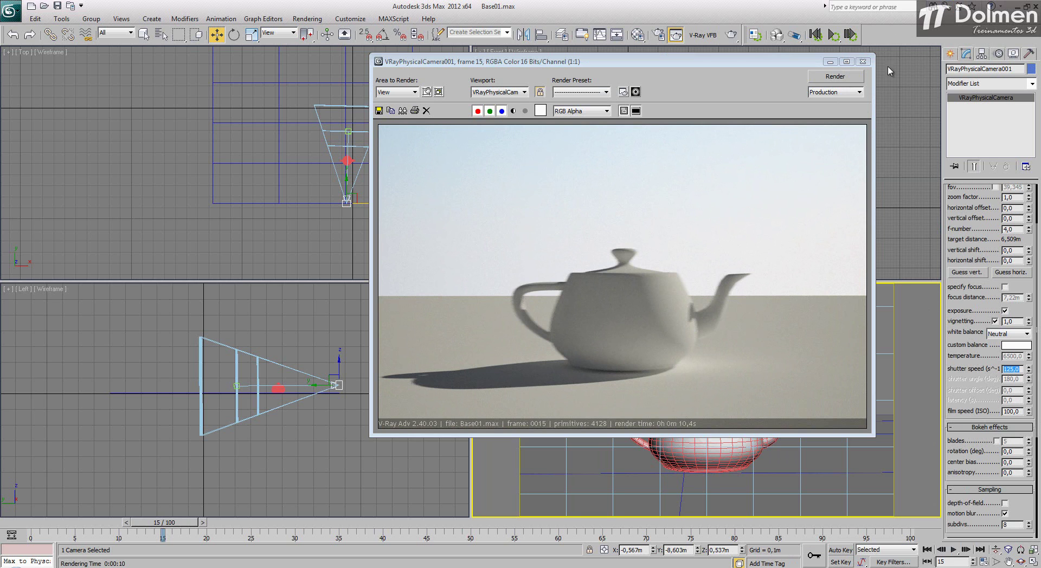
pyautogui.click(856, 80)
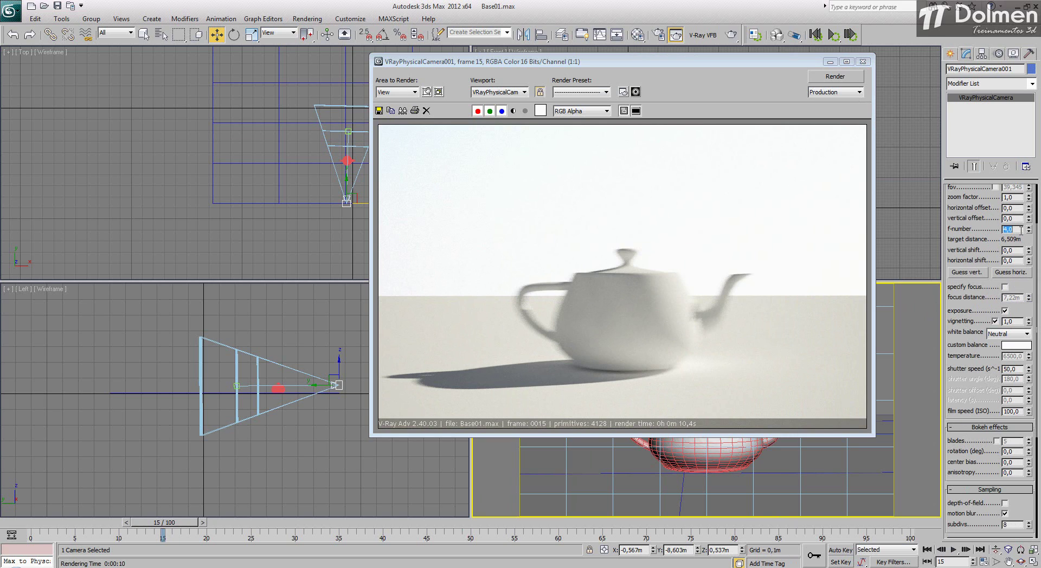
# Set the camera's shutter speed to 50 and f-number to 11, and render the blurred teapot
pyautogui.write('3')
pyautogui.press('Return')
pyautogui.write('11')
pyautogui.press('Return')
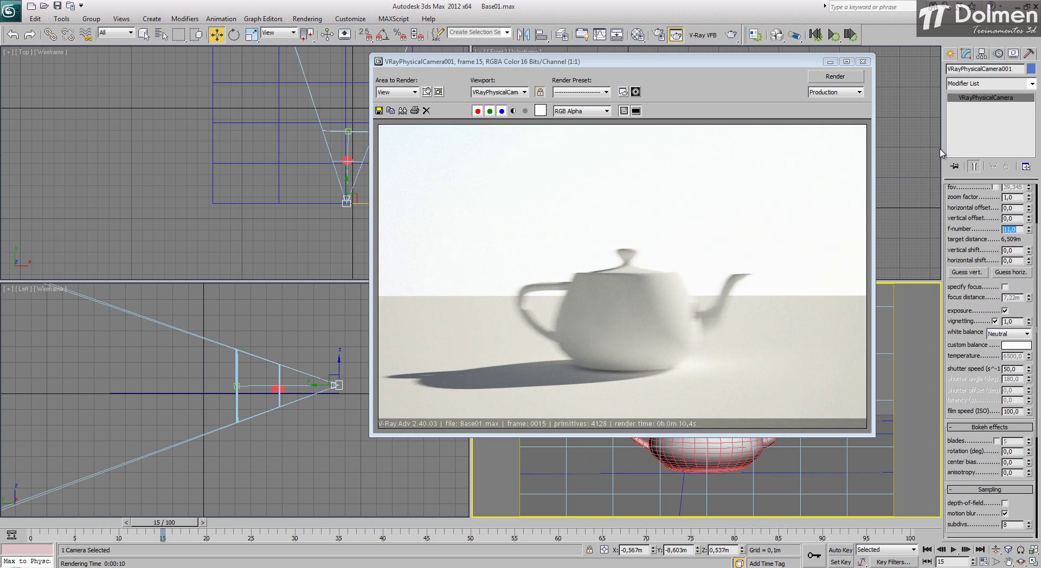
pyautogui.click(843, 78)
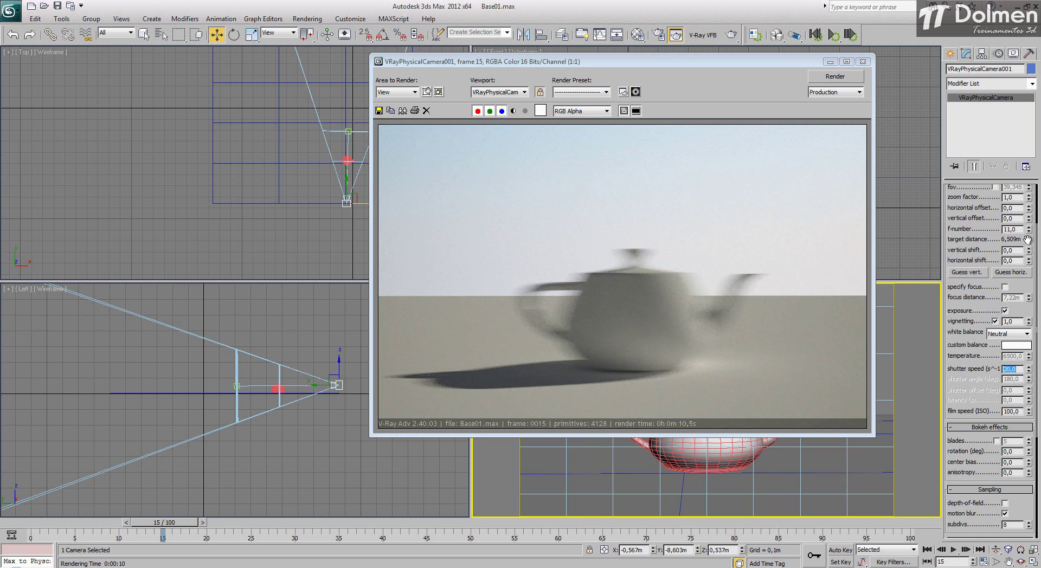
# Render the view with a shutter speed of 20, set it to 60 and render again, and close the rendered frame
pyautogui.click(850, 80)
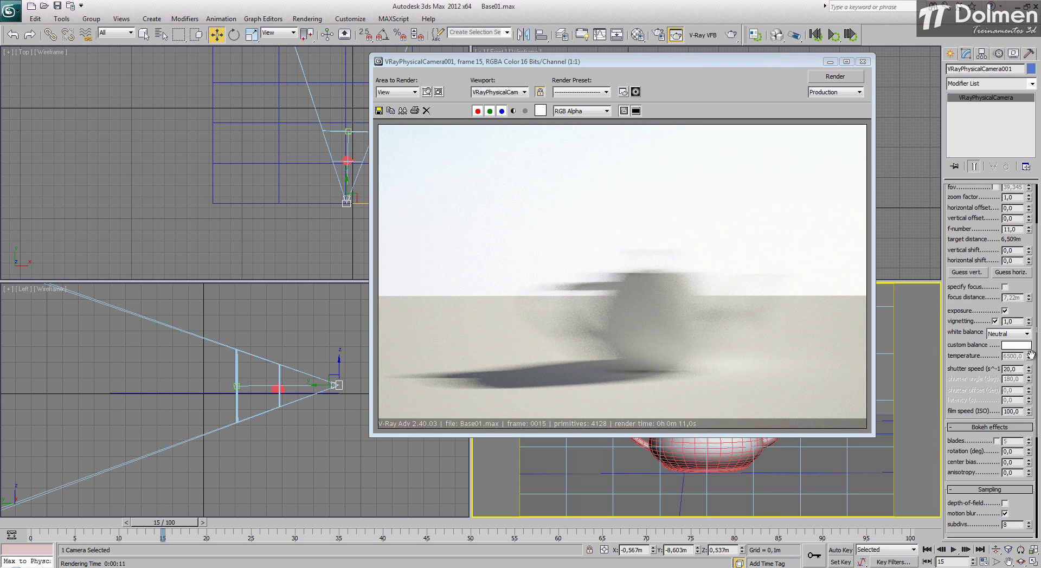
pyautogui.doubleClick(1017, 369)
pyautogui.click(848, 79)
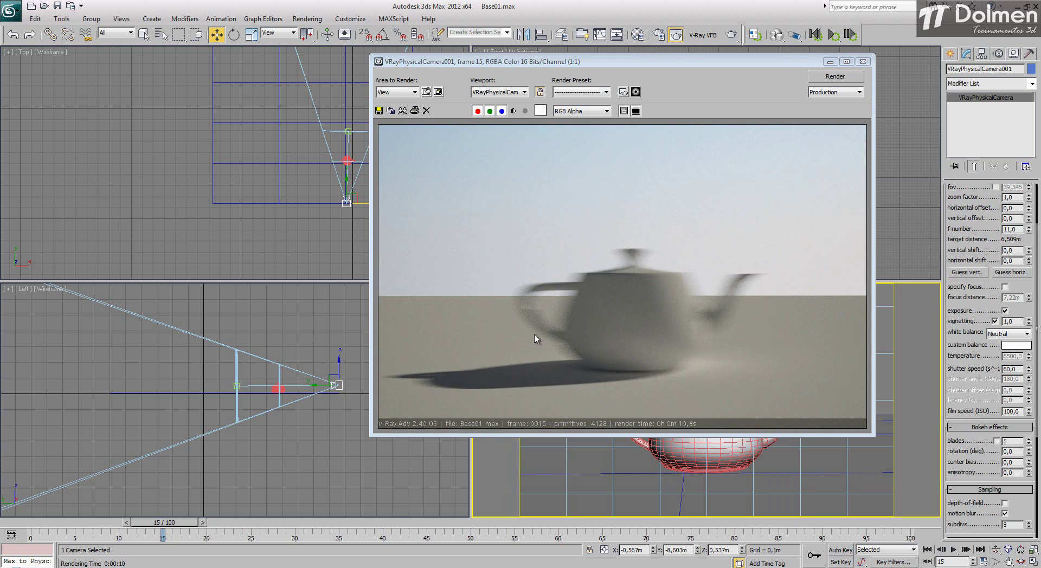
pyautogui.click(862, 64)
# Unhide all hidden objects so the other teapots and the sun are back in the scene
pyautogui.rightClick(395, 158)
pyautogui.rightClick(394, 162)
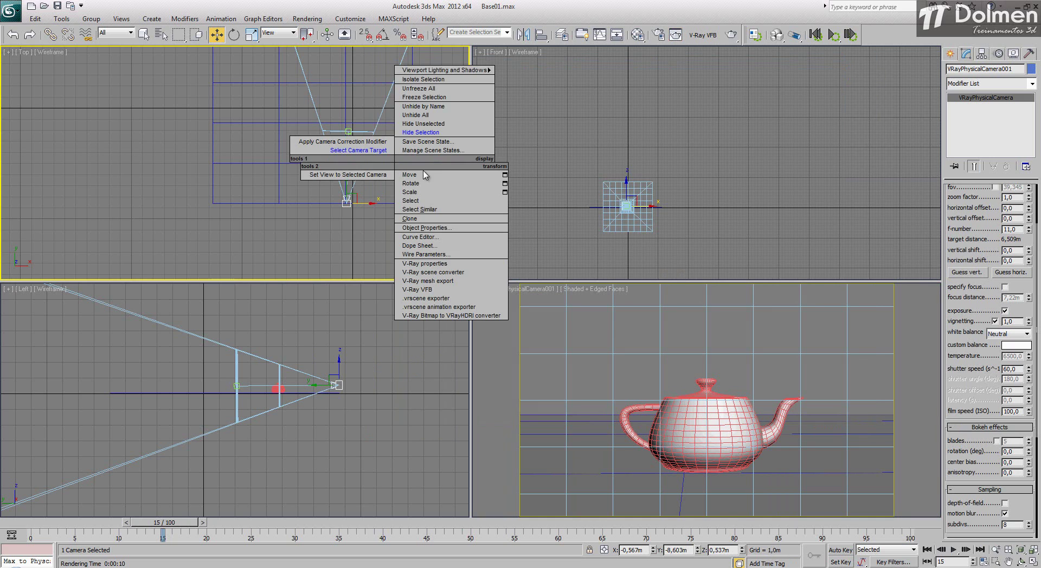
pyautogui.click(1012, 54)
pyautogui.click(1012, 54)
pyautogui.click(981, 373)
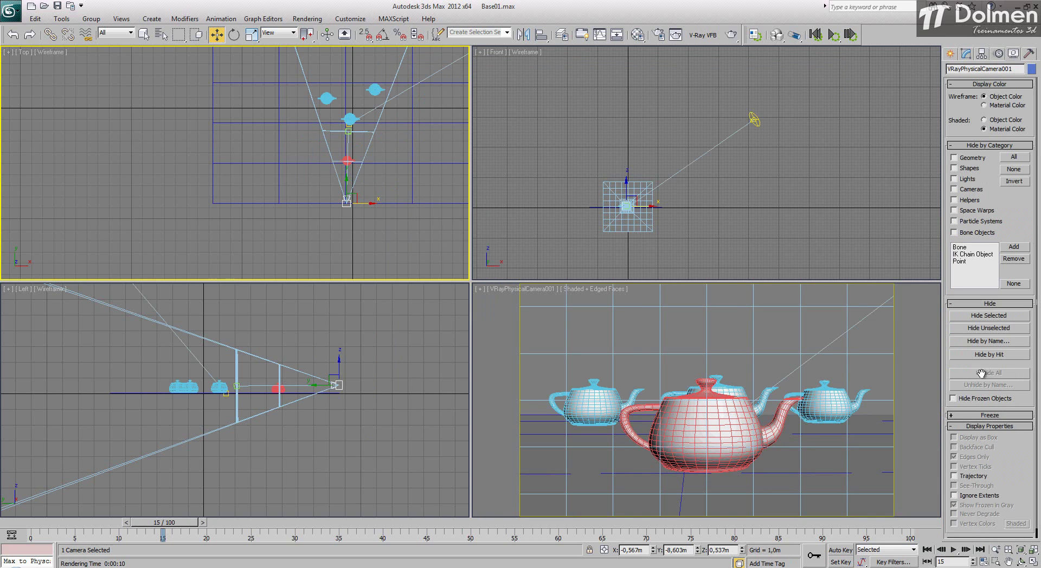
# Select the physical camera, set its f-number to 2 and shutter speed to 1000, and render the teapots
pyautogui.click(349, 132)
pyautogui.click(348, 206)
pyautogui.click(347, 207)
pyautogui.click(970, 54)
pyautogui.moveTo(985, 208); pyautogui.dragTo(986, 317)
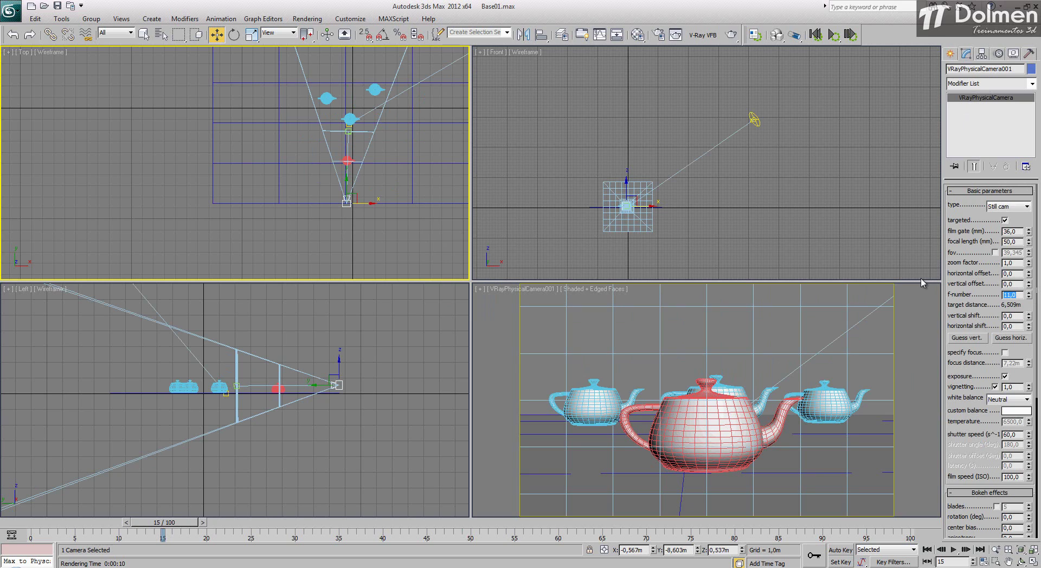
pyautogui.press('Return')
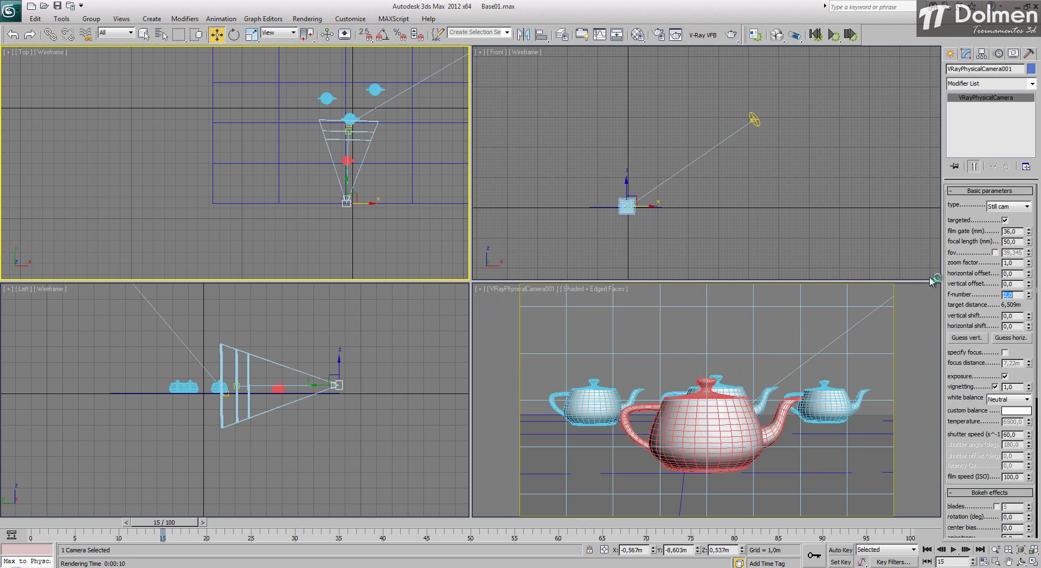
pyautogui.click(1018, 435)
pyautogui.rightClick(631, 322)
pyautogui.click(732, 35)
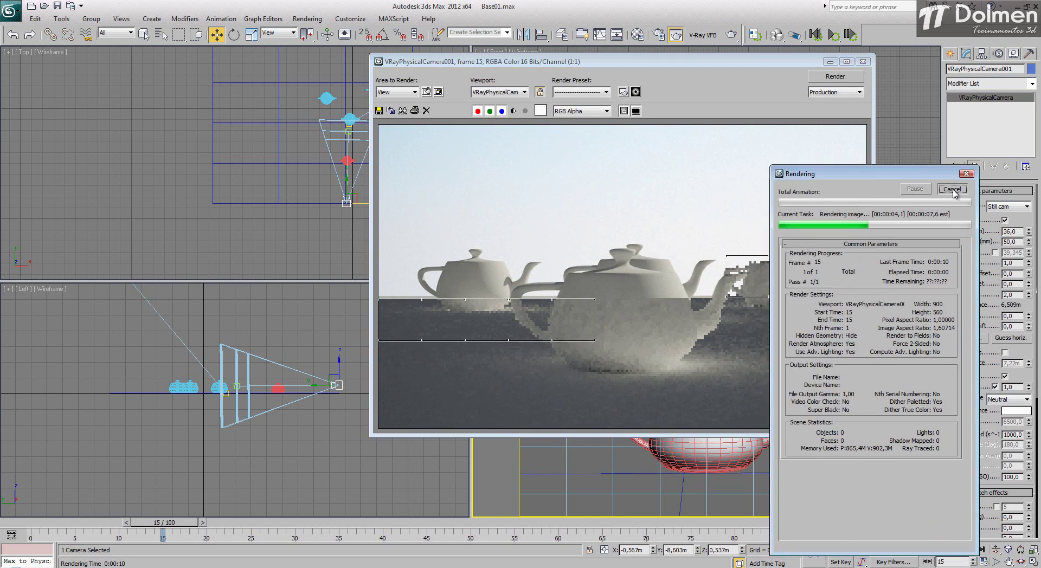
pyautogui.click(862, 61)
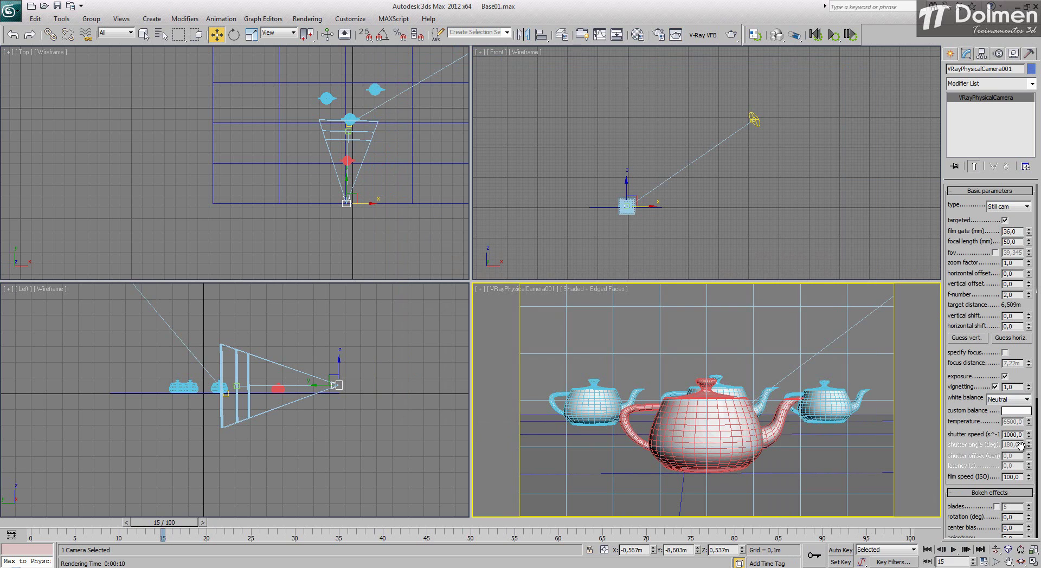
# Set the VRaySky map's sun intensity multiplier to 0.1, render the camera view, and close the rendered frame
pyautogui.click(637, 35)
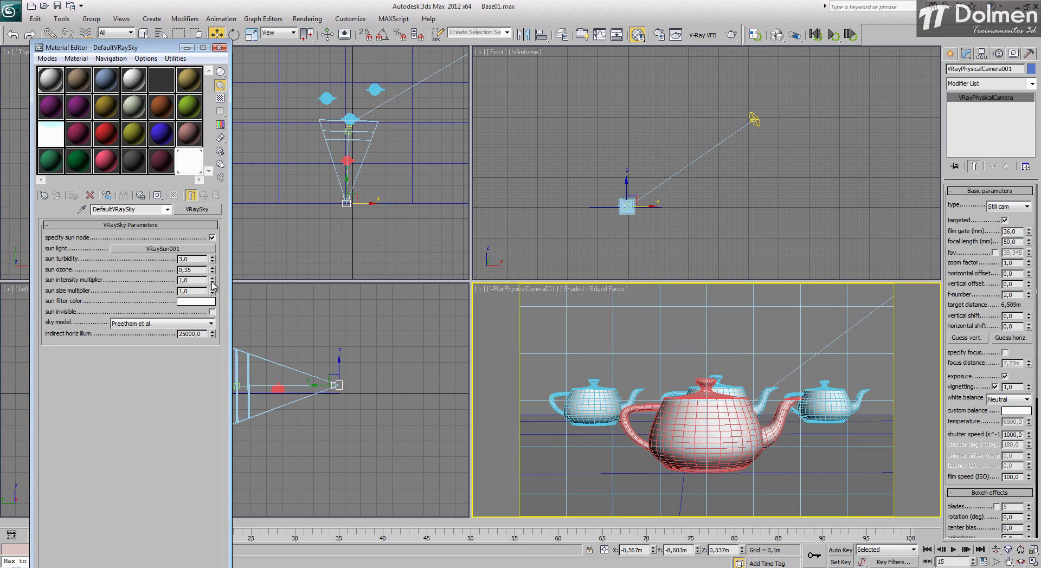
pyautogui.moveTo(213, 284); pyautogui.dragTo(218, 310)
pyautogui.rightClick(542, 351)
pyautogui.click(732, 35)
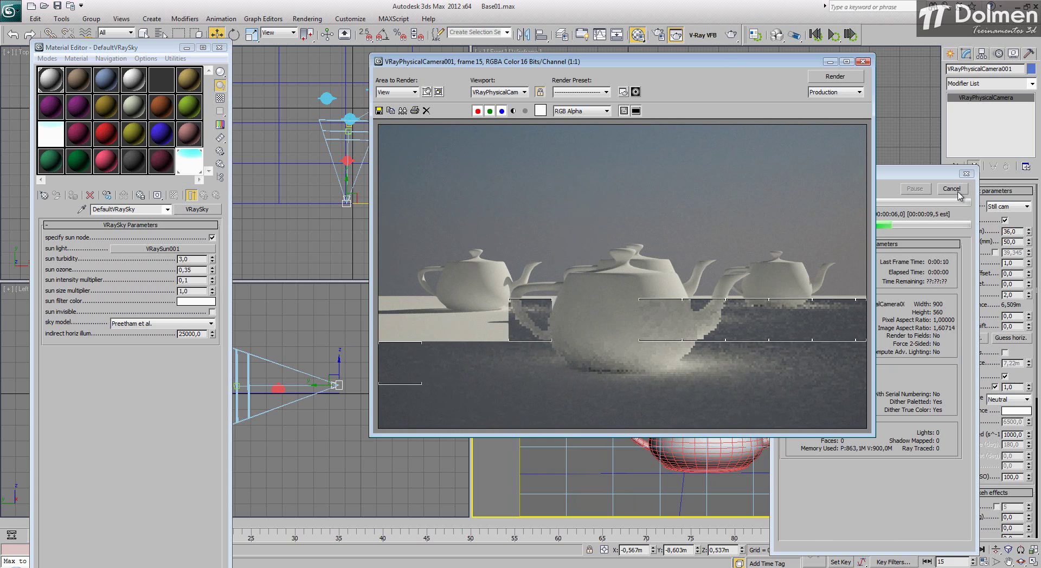
pyautogui.click(862, 62)
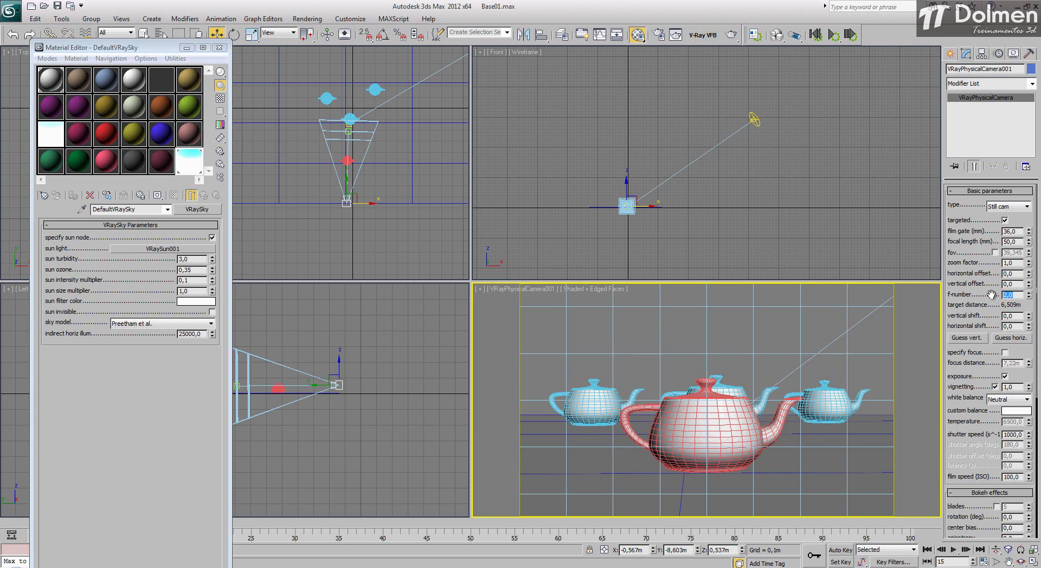
# Set the camera's shutter speed to 800 and render a partial preview of the camera view
pyautogui.click(1019, 434)
pyautogui.rightClick(610, 353)
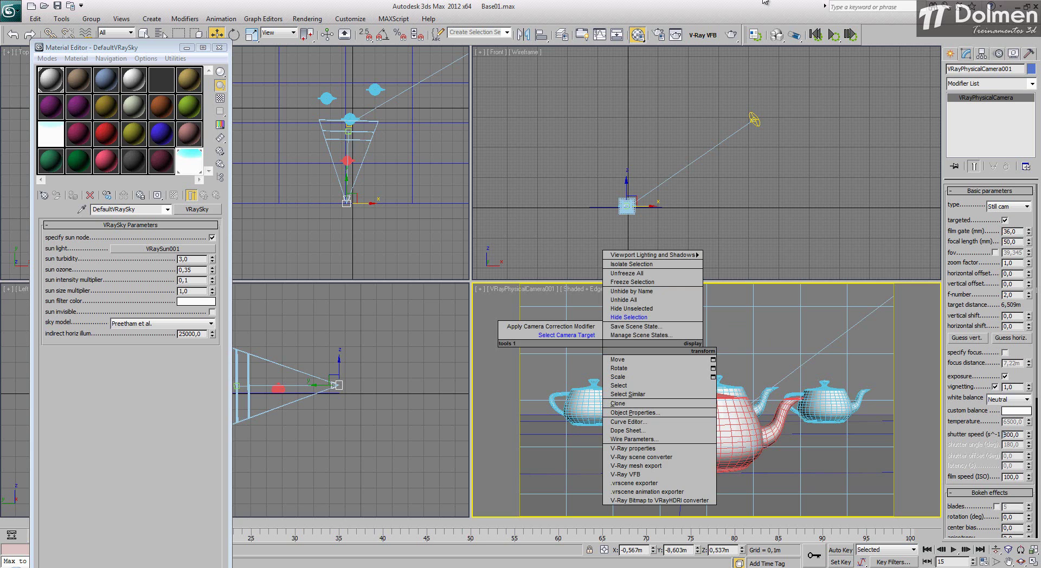
pyautogui.click(731, 34)
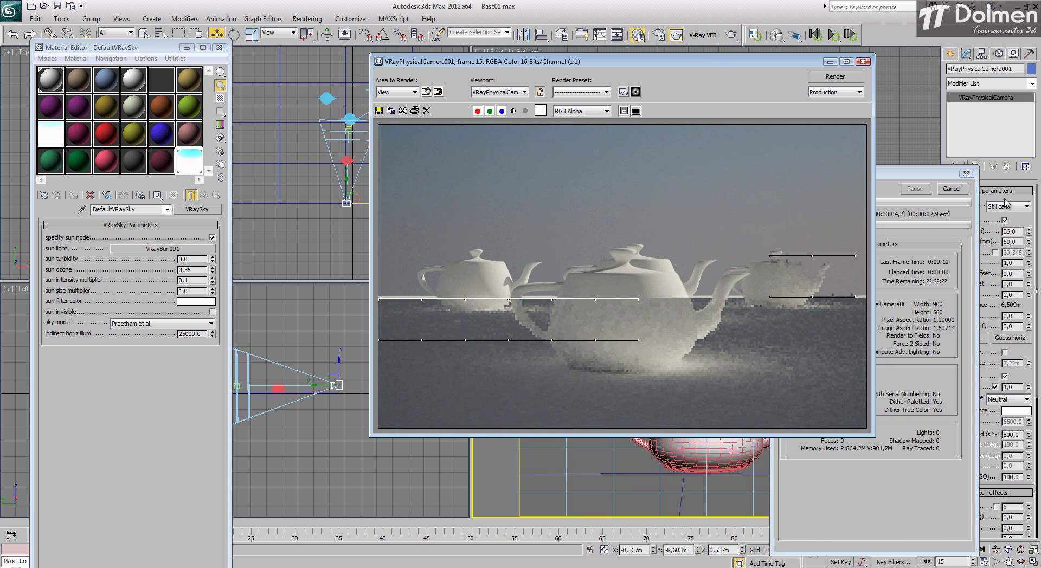
pyautogui.click(955, 190)
pyautogui.click(862, 61)
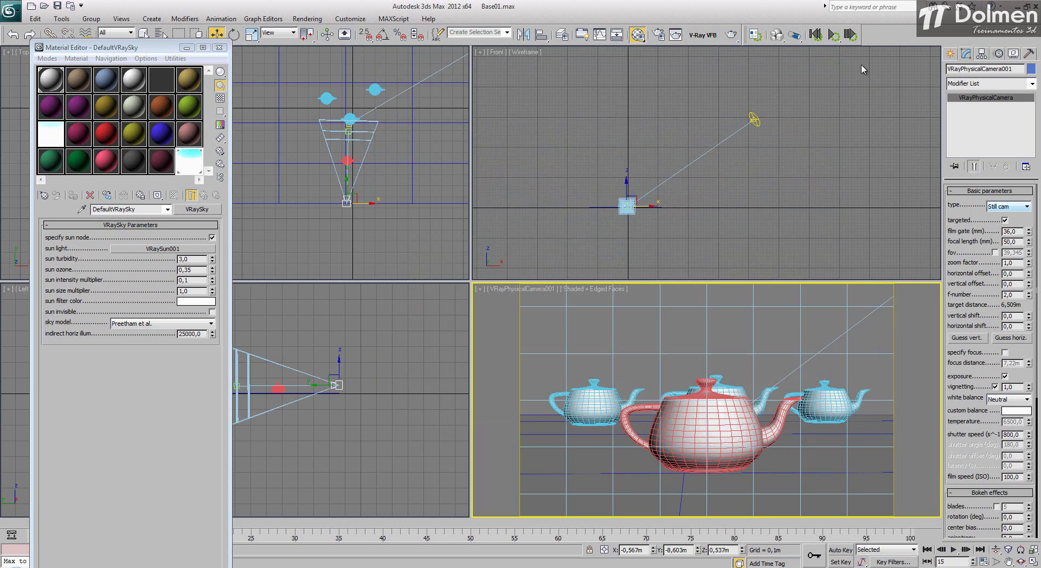
# Enable the camera's depth of field, disable its motion blur, and move its target just in front of the nearest teapot
pyautogui.scroll(-5, 976, 355)
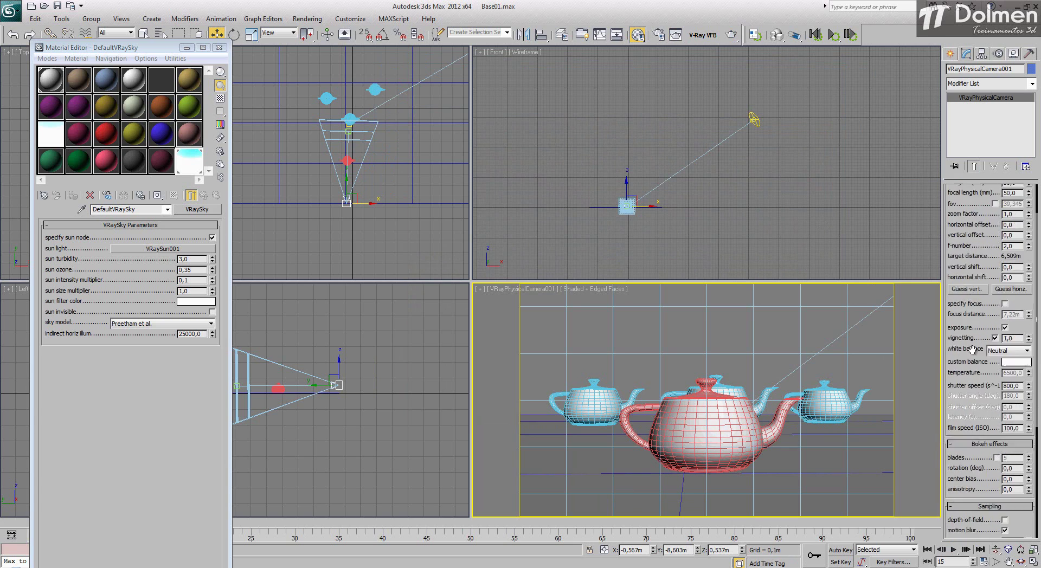
pyautogui.click(1004, 374)
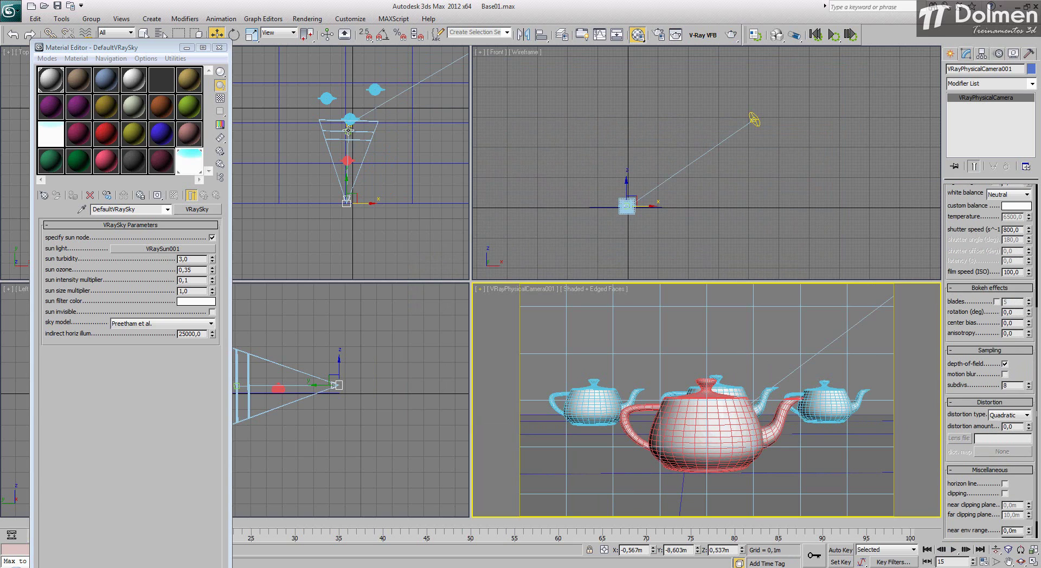
pyautogui.moveTo(349, 131); pyautogui.dragTo(343, 145)
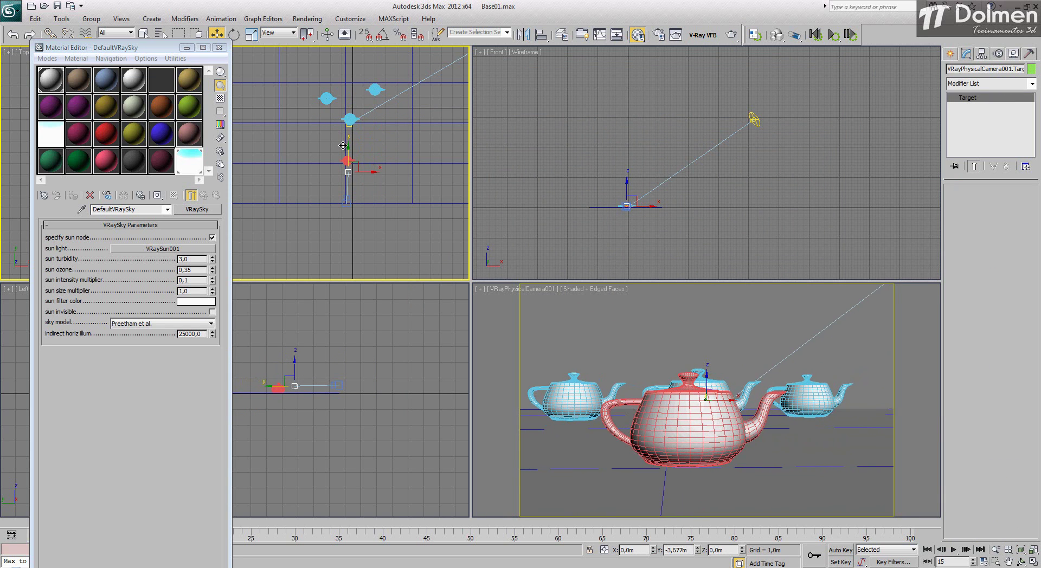
pyautogui.rightClick(675, 407)
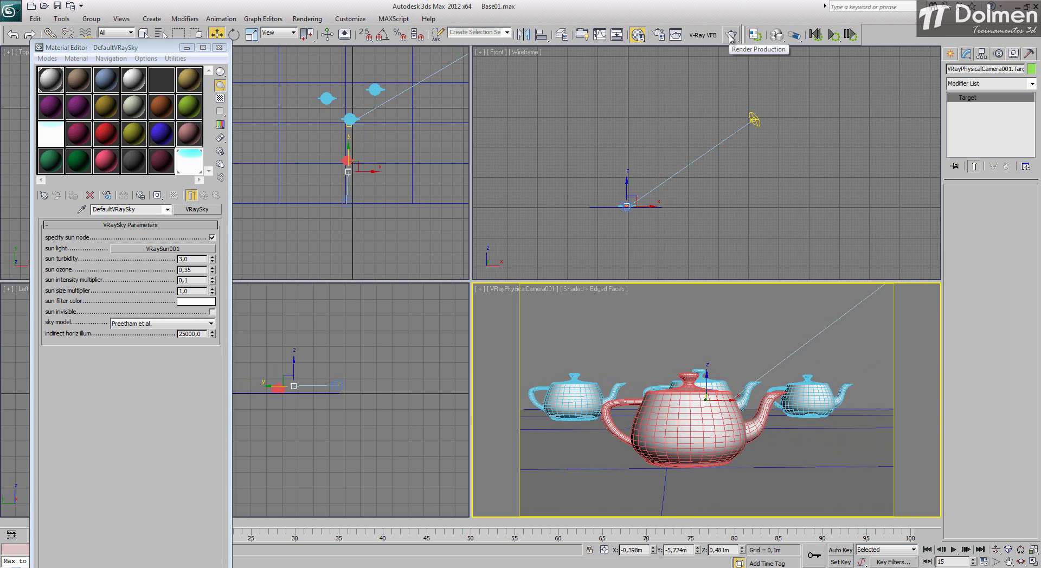
# Select the camera, render its view to check the depth of field, and close the rendered frame and Material Editor
pyautogui.click(347, 205)
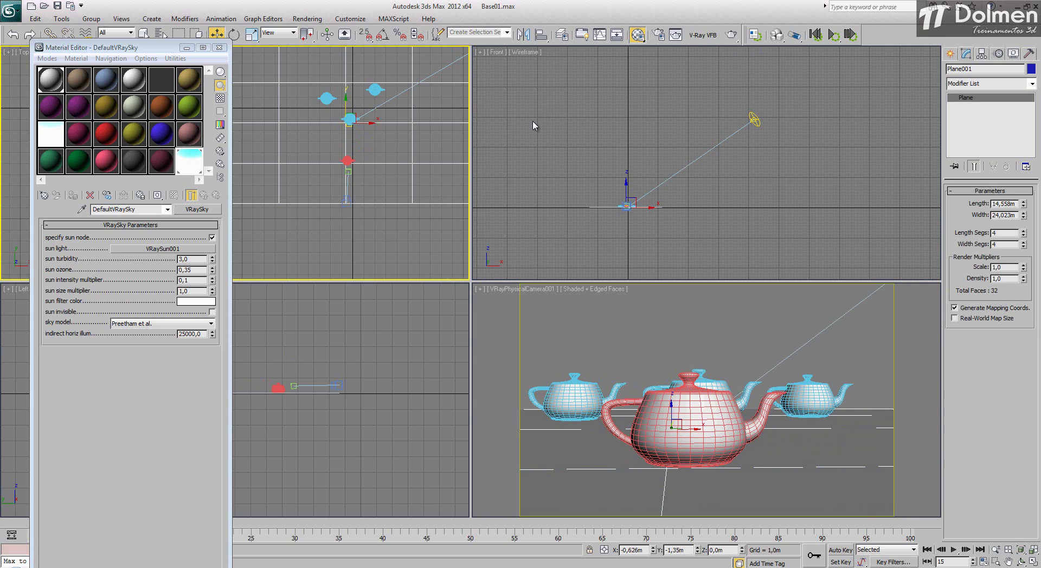
pyautogui.click(347, 205)
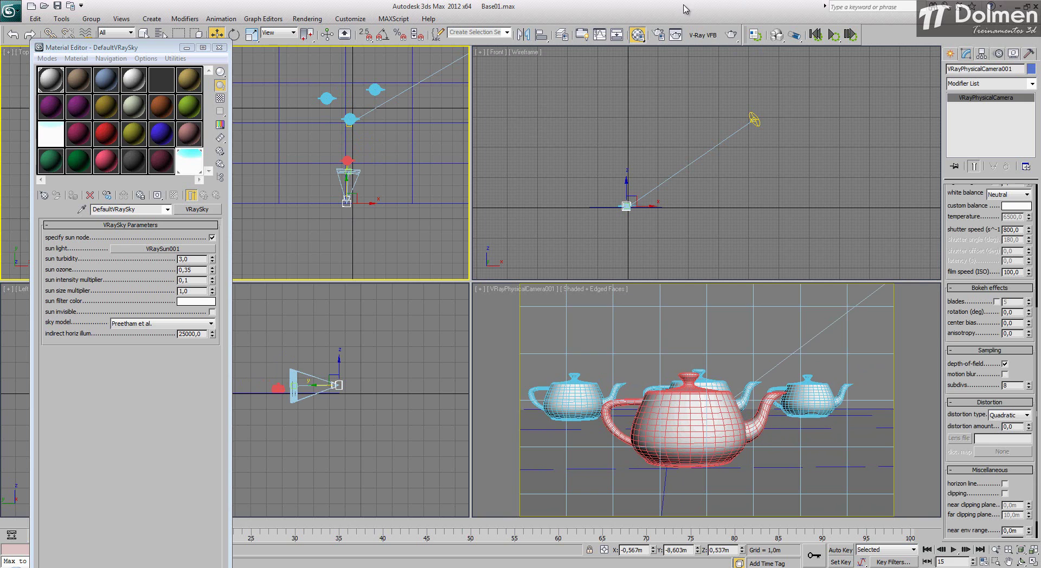
pyautogui.middleClick(627, 396)
pyautogui.click(732, 35)
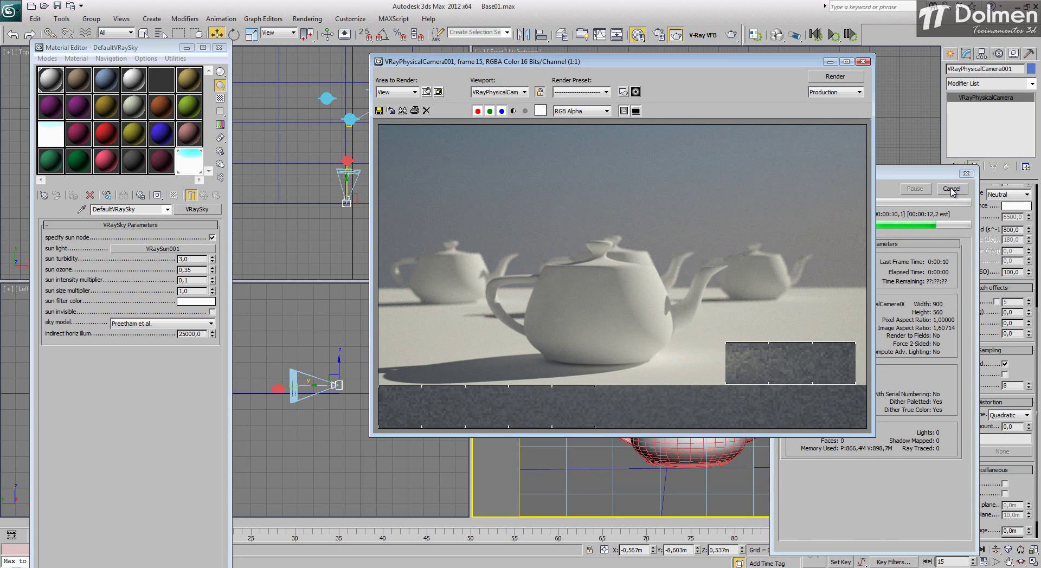
pyautogui.click(862, 62)
pyautogui.click(219, 47)
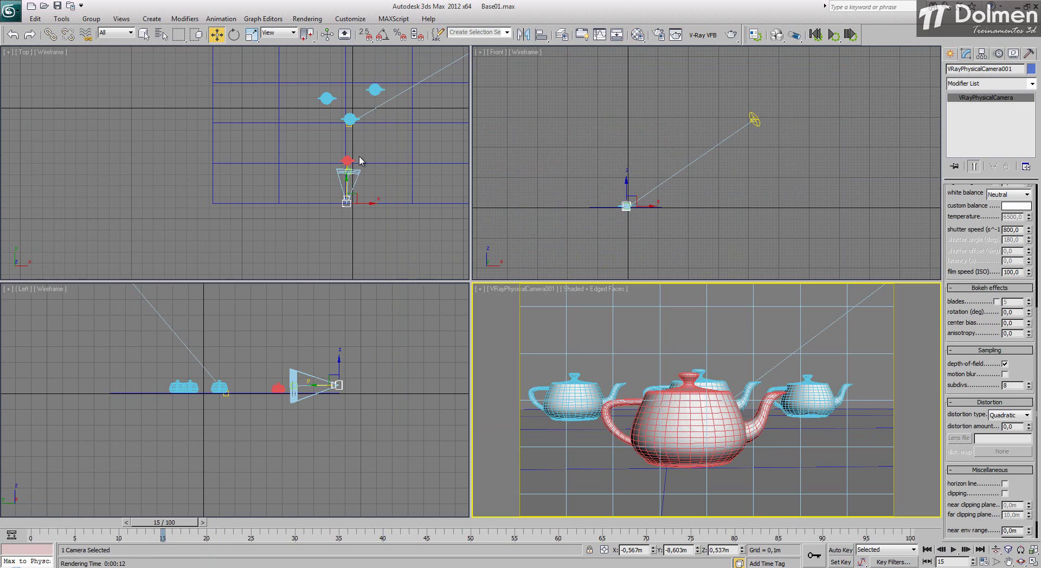
# Create a small sphere-type VRayLight behind the rear teapots in the Top view
pyautogui.moveTo(356, 161); pyautogui.dragTo(323, 197, button='middle')
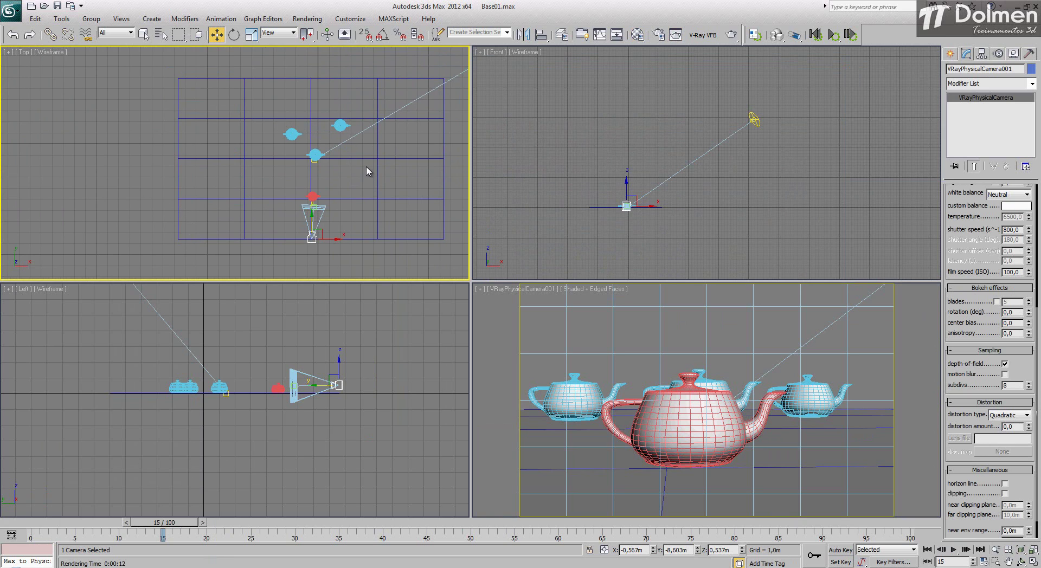
pyautogui.moveTo(367, 167); pyautogui.dragTo(312, 181, button='middle')
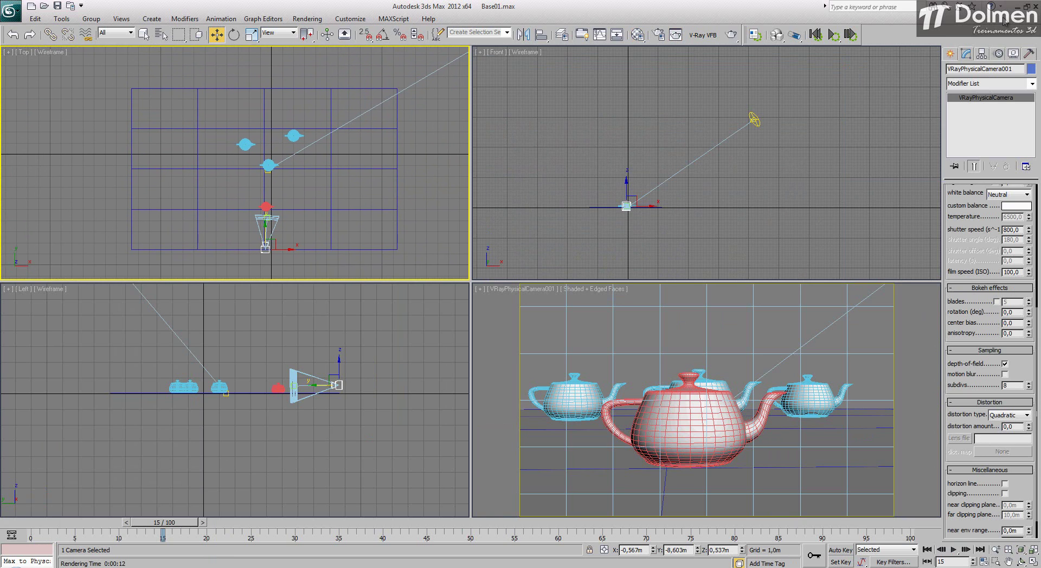
pyautogui.click(950, 54)
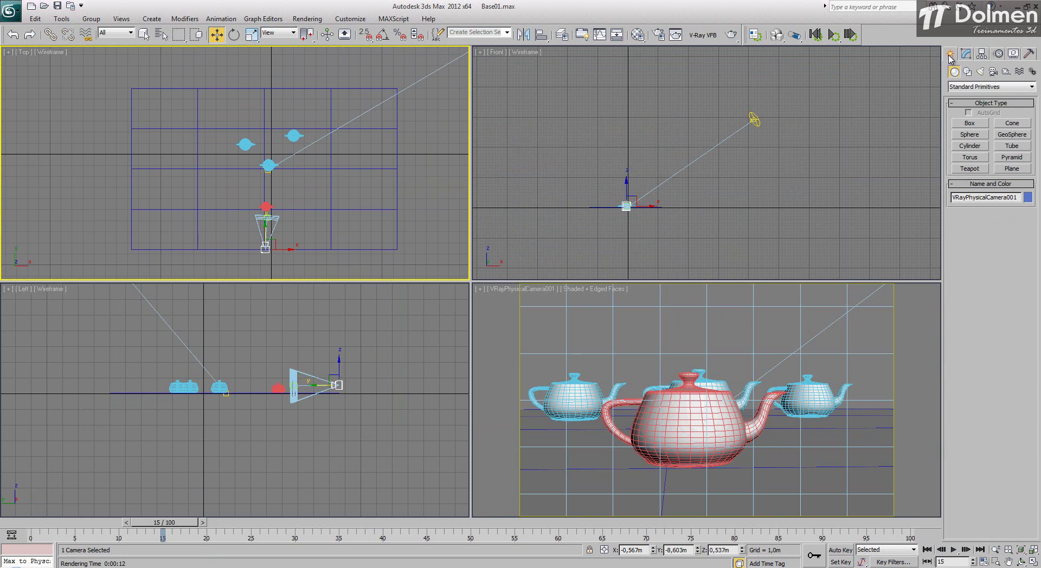
pyautogui.click(980, 71)
pyautogui.click(969, 123)
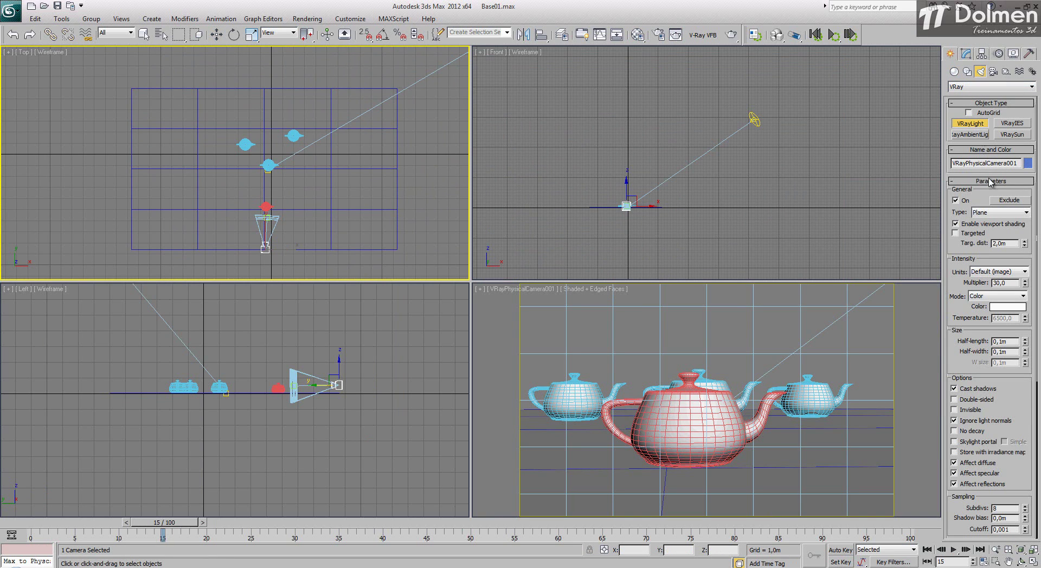
pyautogui.click(999, 212)
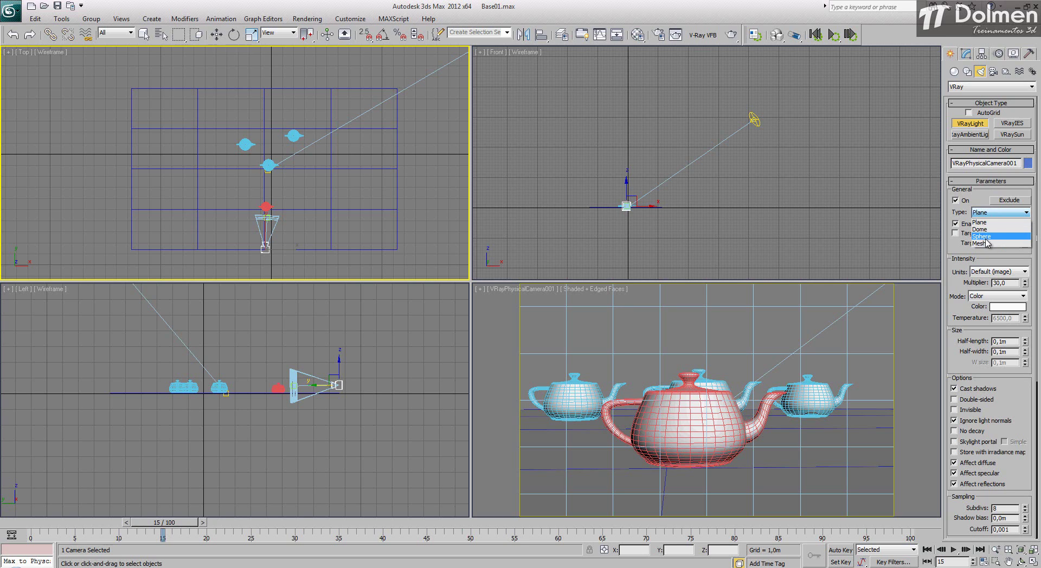
pyautogui.click(985, 237)
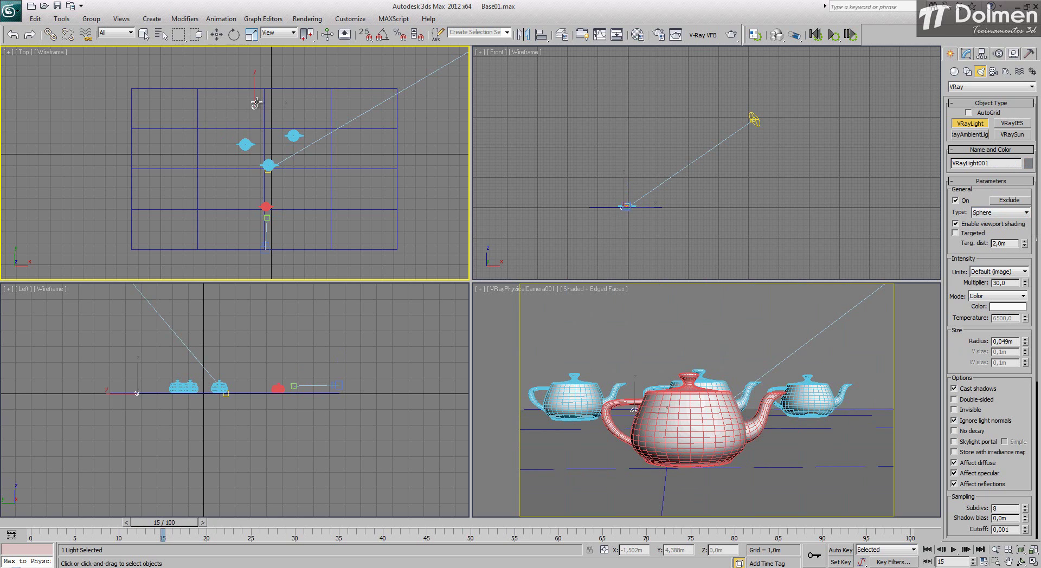
pyautogui.moveTo(254, 103); pyautogui.dragTo(255, 104)
pyautogui.press('w')
# Raise the sphere light to a height of about 2.06 m and move it back beyond the ground plane's far edge
pyautogui.rightClick(630, 396)
pyautogui.moveTo(633, 389); pyautogui.dragTo(633, 305)
pyautogui.moveTo(248, 77); pyautogui.dragTo(279, 164, button='middle')
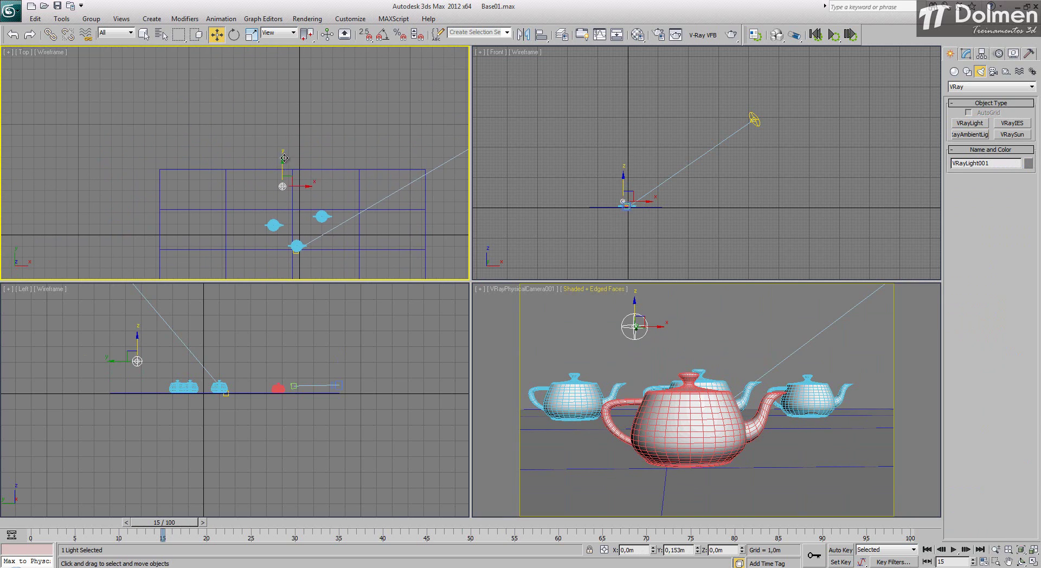
pyautogui.moveTo(279, 164); pyautogui.dragTo(284, 142)
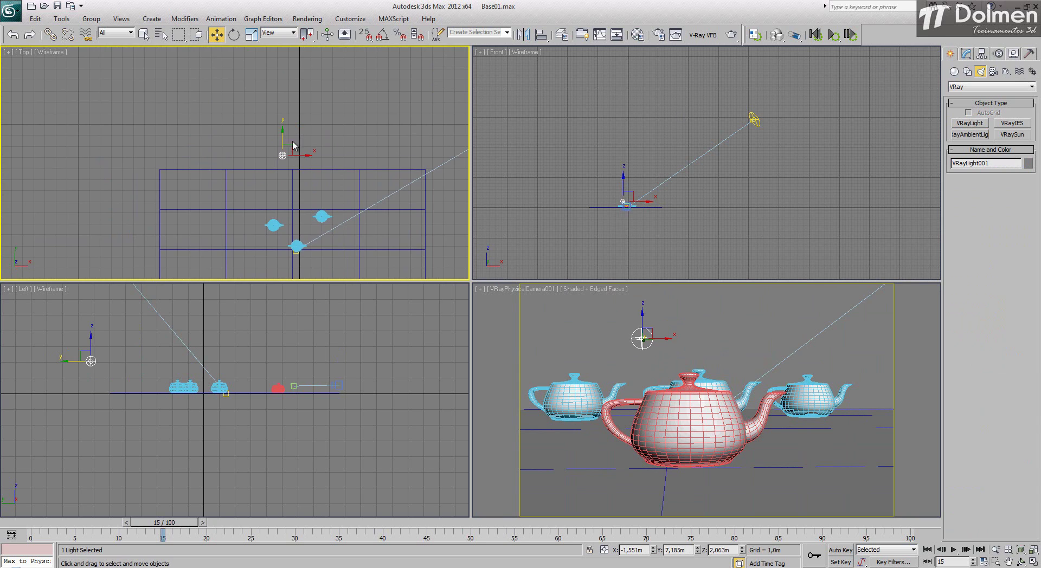
# Clone the sphere light twice to form a triangle of three lights, and raise the middle one
pyautogui.keyDown('shift'); pyautogui.moveTo(289, 145); pyautogui.dragTo(321, 145); pyautogui.keyUp('shift')
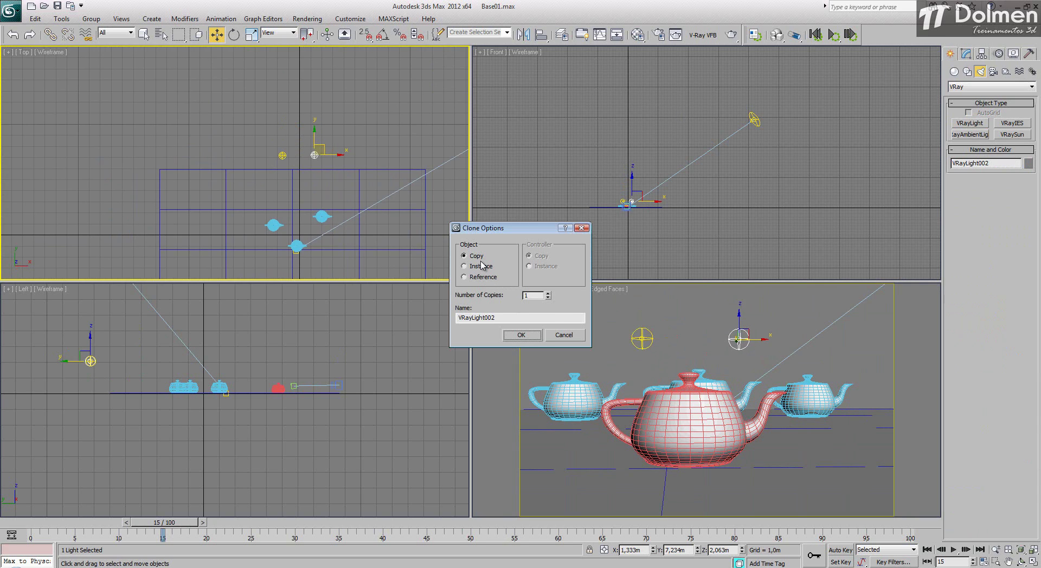
pyautogui.click(529, 336)
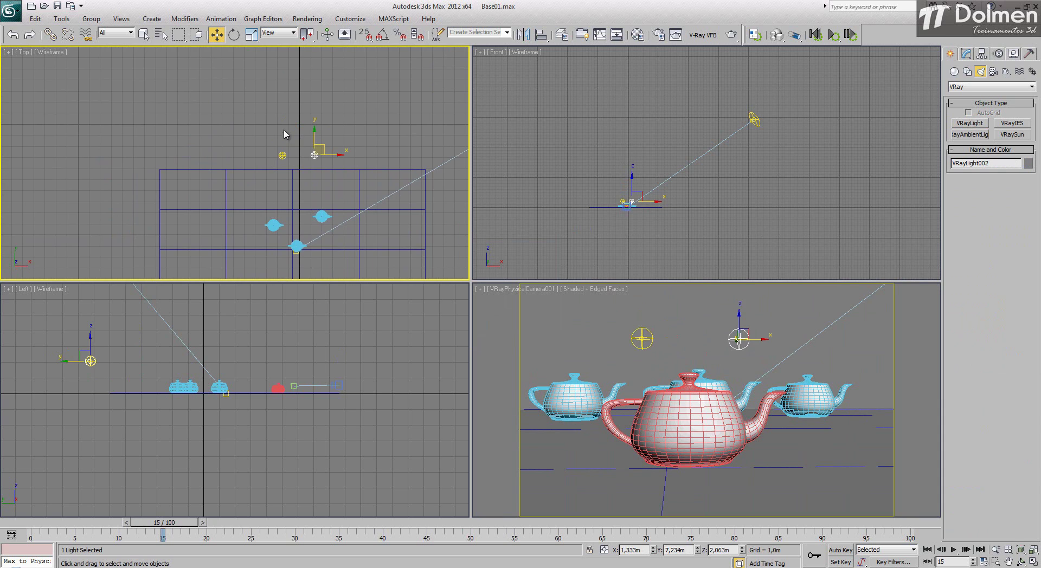
pyautogui.keyDown('shift'); pyautogui.moveTo(321, 148); pyautogui.dragTo(303, 138); pyautogui.keyUp('shift')
pyautogui.click(530, 342)
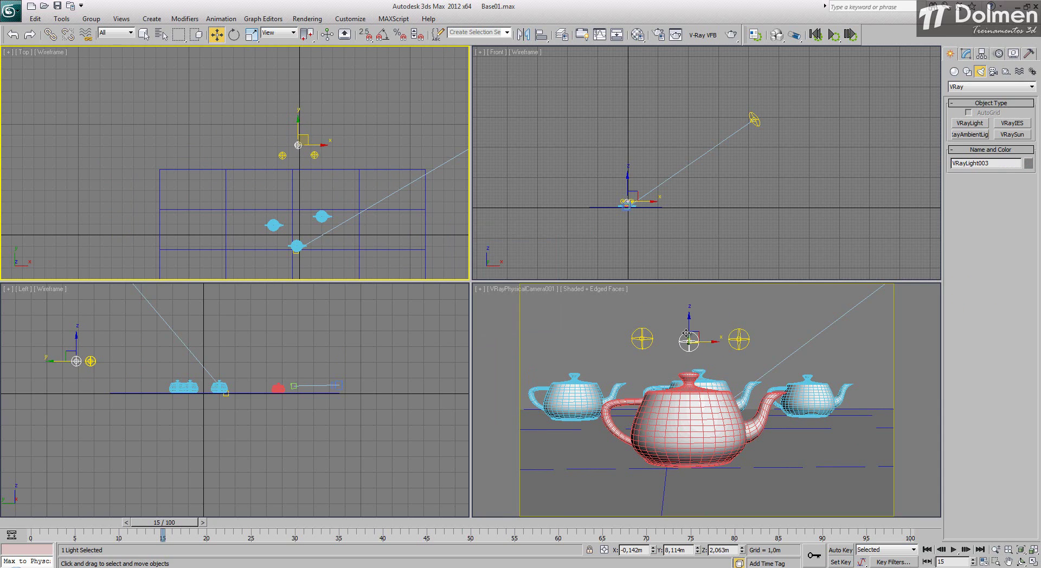
pyautogui.moveTo(686, 332); pyautogui.dragTo(689, 319)
# Clone the three lights as instances into three more groups, placed farther behind the teapots on both sides and in the centre
pyautogui.moveTo(343, 121); pyautogui.dragTo(266, 171)
pyautogui.moveTo(307, 144)
pyautogui.keyDown('shift'); pyautogui.mouseDown()
pyautogui.moveTo(257, 71)
pyautogui.moveTo(367, 93)
pyautogui.mouseUp(); pyautogui.keyUp('shift')
pyautogui.click(525, 333)
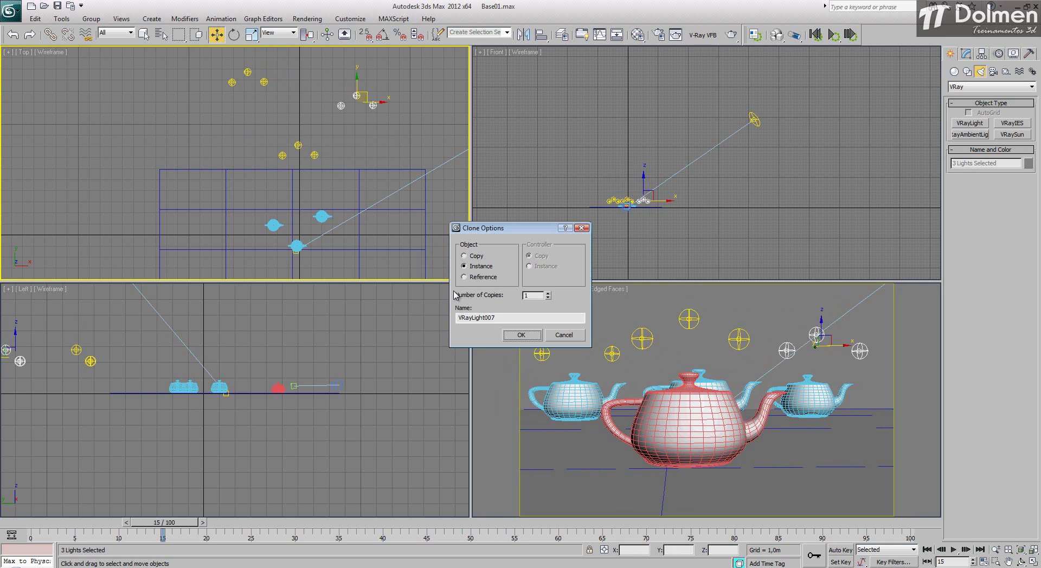
pyautogui.click(517, 337)
pyautogui.moveTo(364, 95); pyautogui.dragTo(378, 121, button='middle')
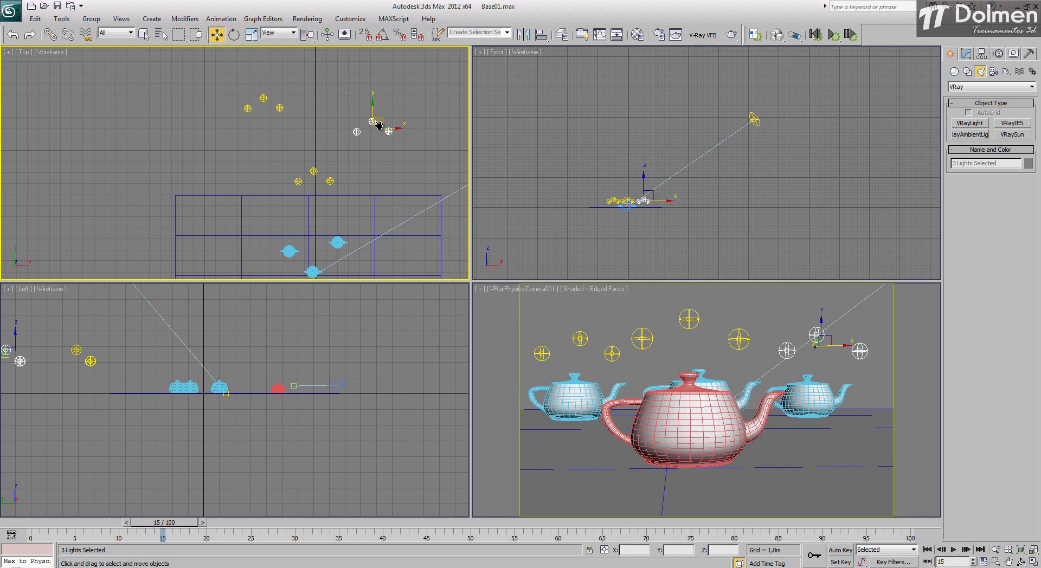
pyautogui.moveTo(382, 118)
pyautogui.keyDown('shift'); pyautogui.mouseDown()
pyautogui.moveTo(366, 71)
pyautogui.moveTo(325, 45)
pyautogui.mouseUp(); pyautogui.keyUp('shift')
pyautogui.click(521, 334)
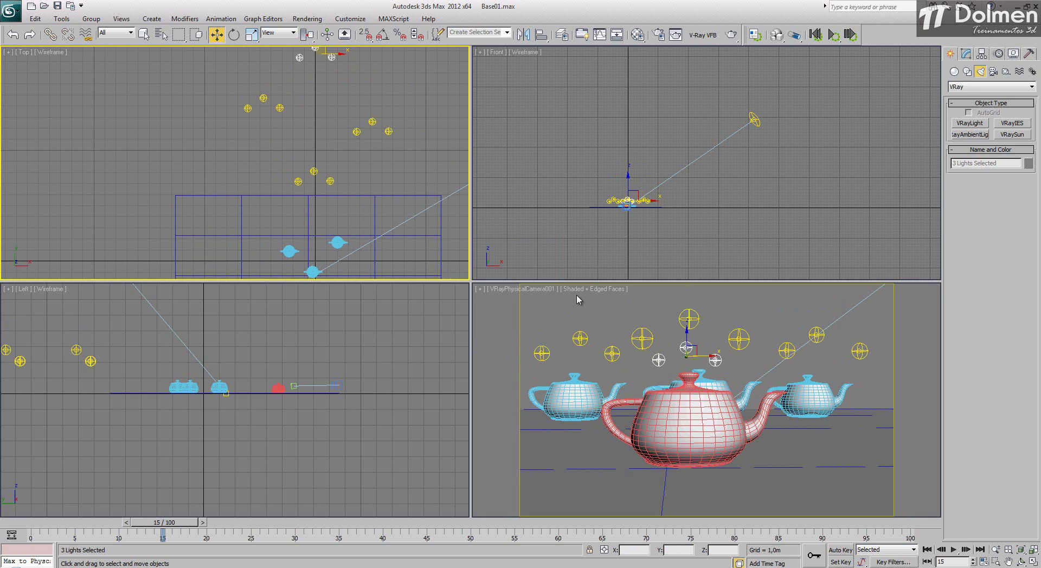
# Switch the instanced sphere lights' colour mode to Temperature and set a warm temperature of about 3135
pyautogui.rightClick(600, 320)
pyautogui.click(580, 337)
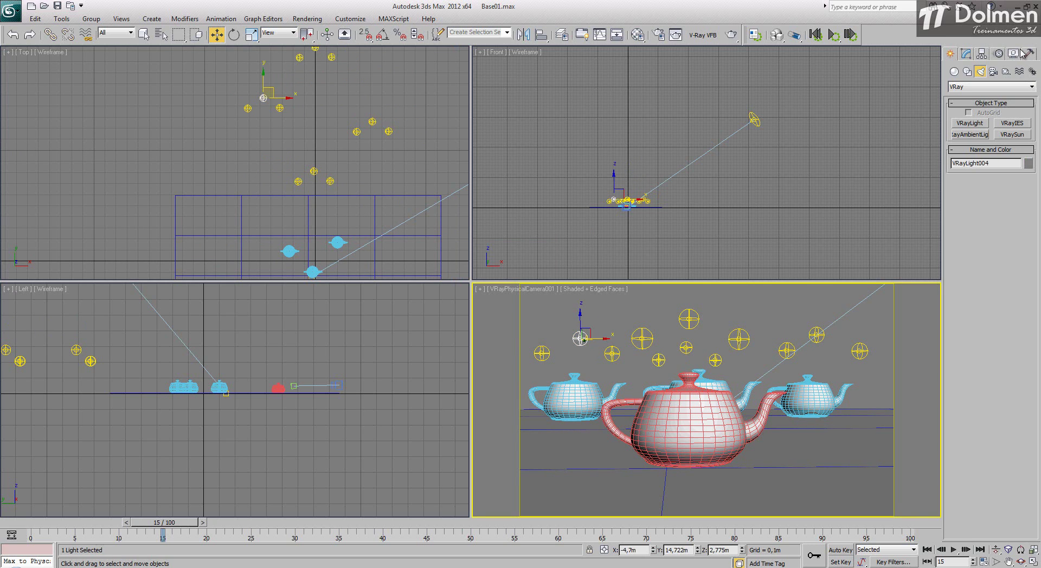
pyautogui.click(964, 54)
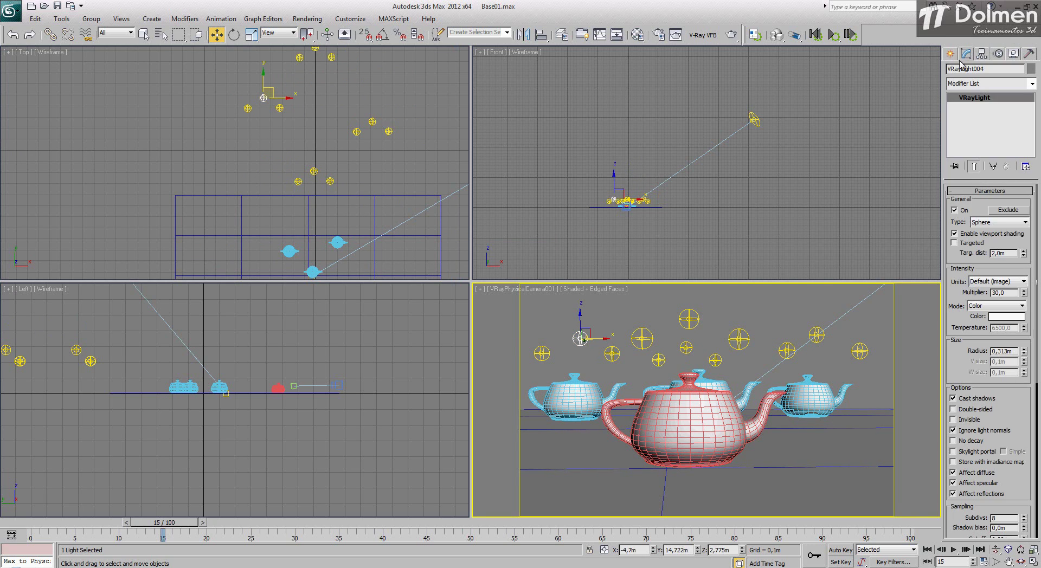
pyautogui.click(1016, 307)
pyautogui.click(984, 324)
pyautogui.moveTo(1024, 329); pyautogui.dragTo(1025, 345)
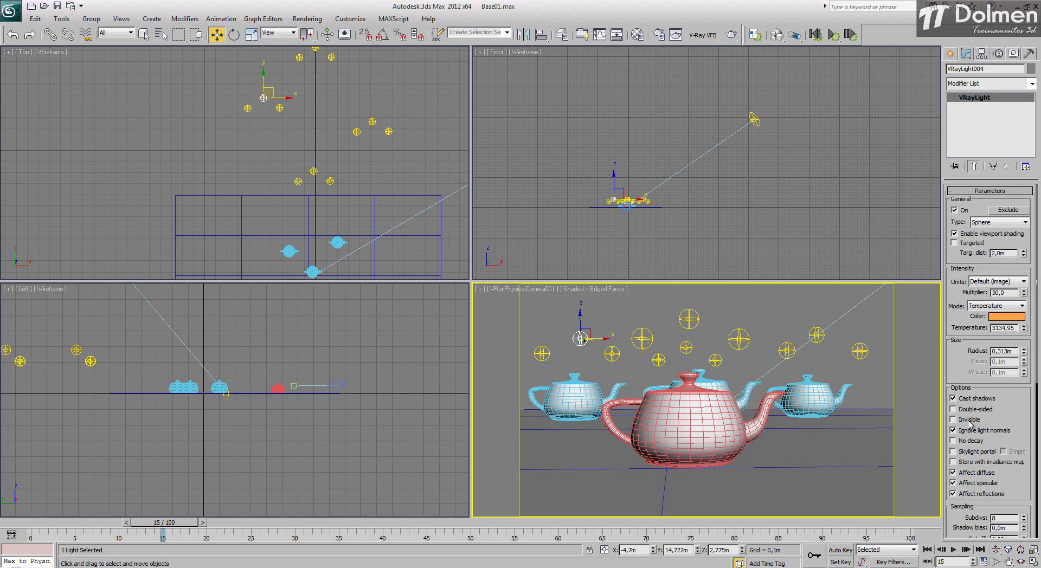
# Set the sphere lights' multiplier to 60, test-rendering the camera view before and after the change
pyautogui.rightClick(685, 369)
pyautogui.click(731, 35)
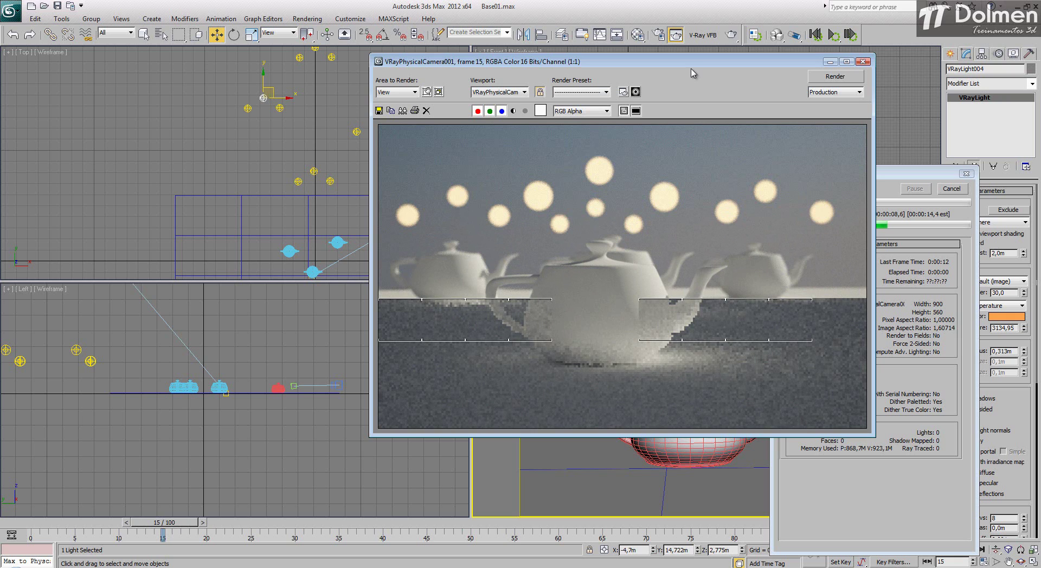
pyautogui.click(948, 189)
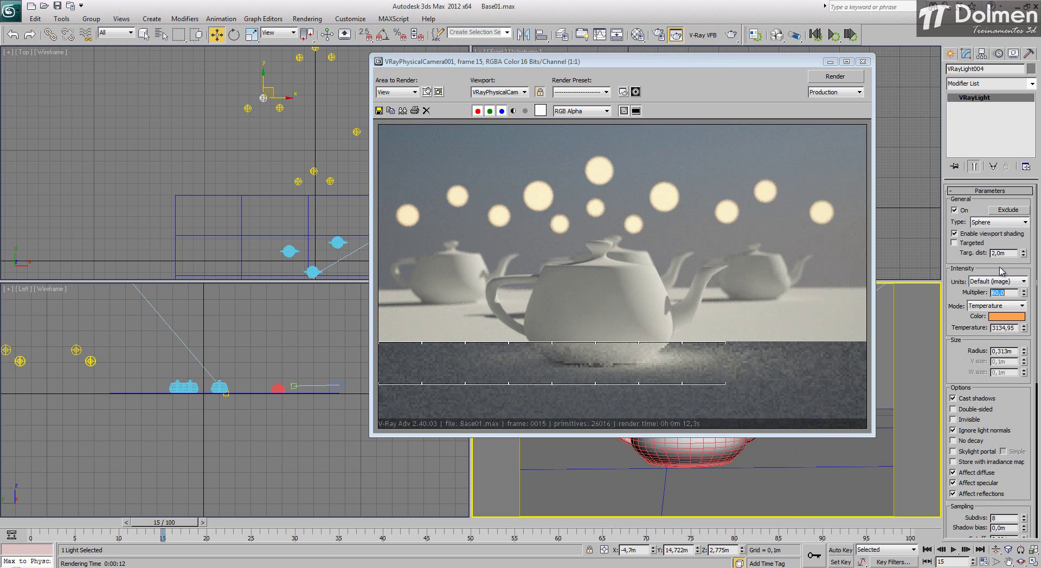
pyautogui.click(851, 76)
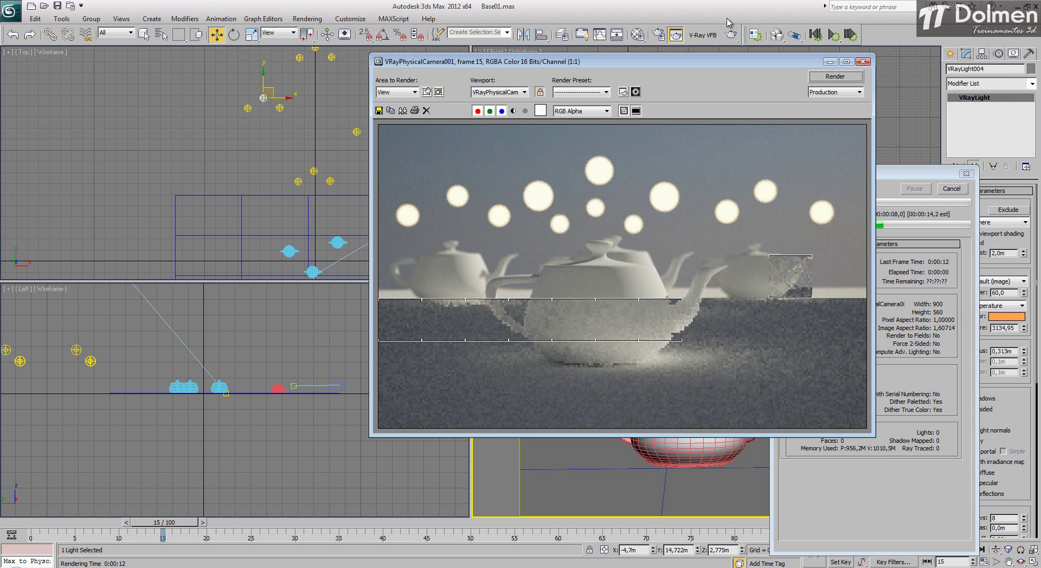
pyautogui.click(951, 189)
pyautogui.click(862, 61)
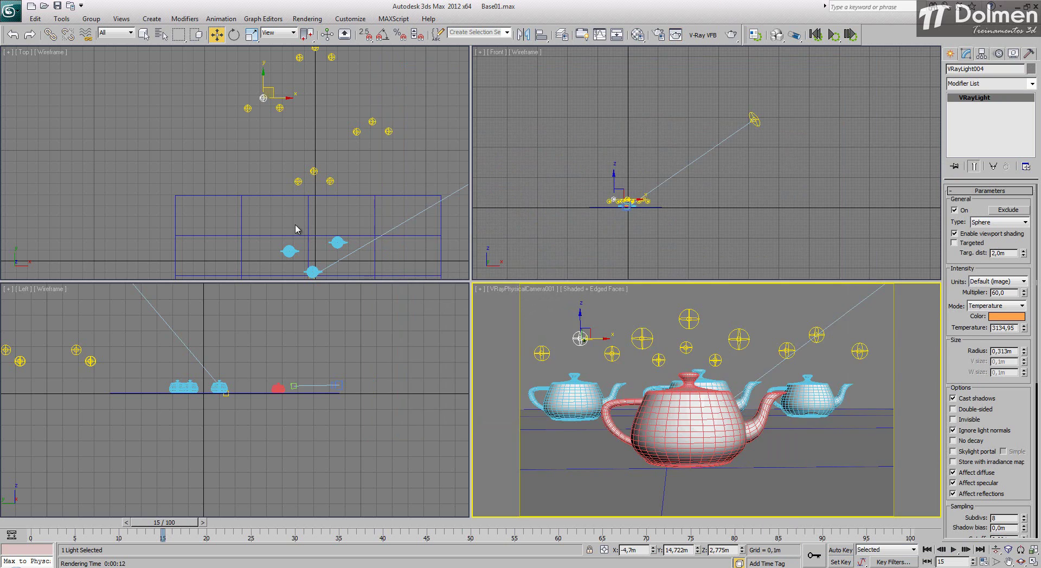
# Enable 5 bokeh blades on the V-Ray physical camera and test-render the camera view
pyautogui.moveTo(296, 229); pyautogui.dragTo(310, 138, button='middle')
pyautogui.scroll(-2, 310, 138)
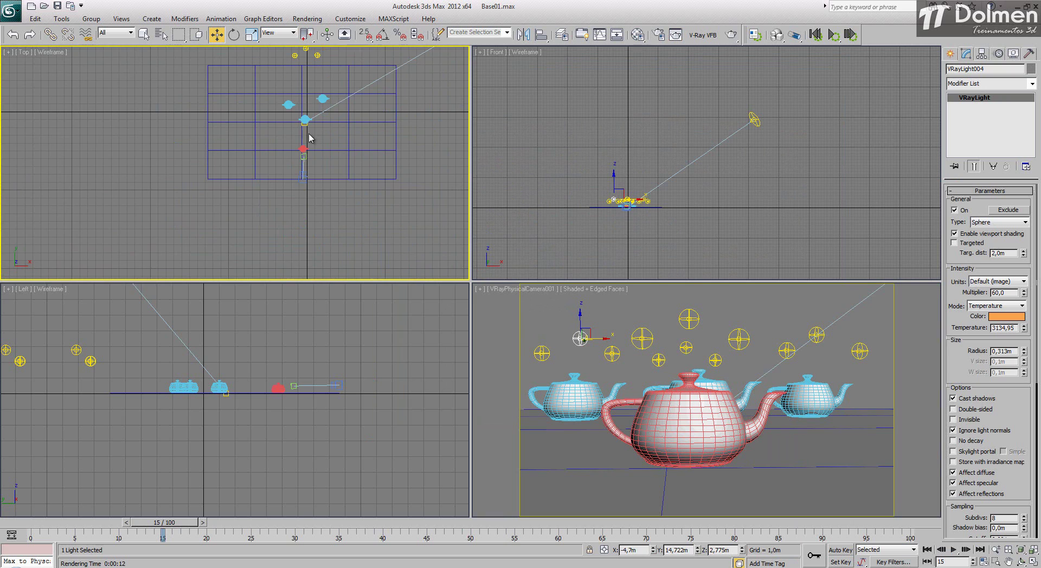
pyautogui.click(303, 183)
pyautogui.click(996, 302)
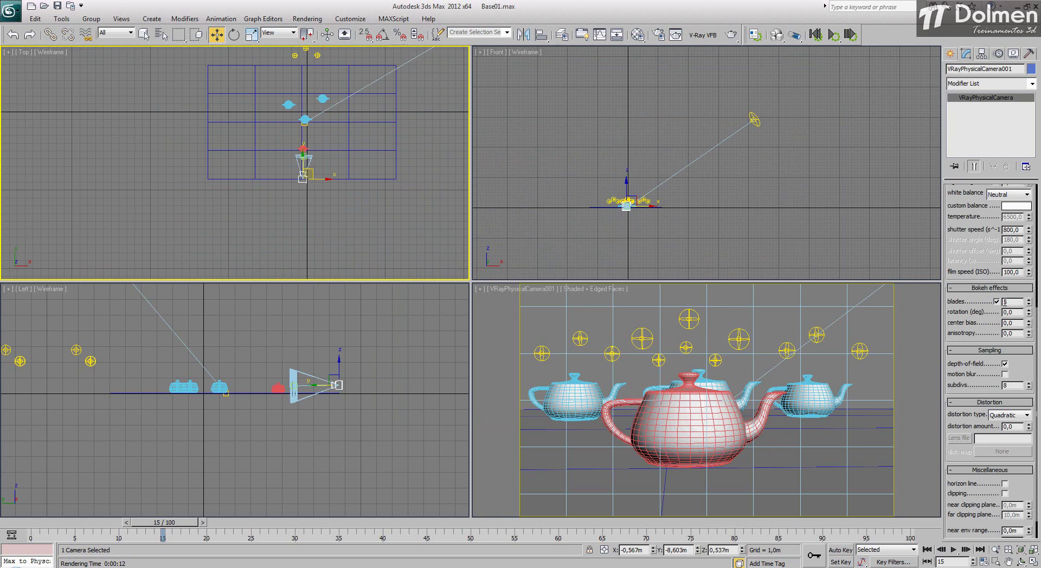
pyautogui.rightClick(574, 378)
pyautogui.click(731, 34)
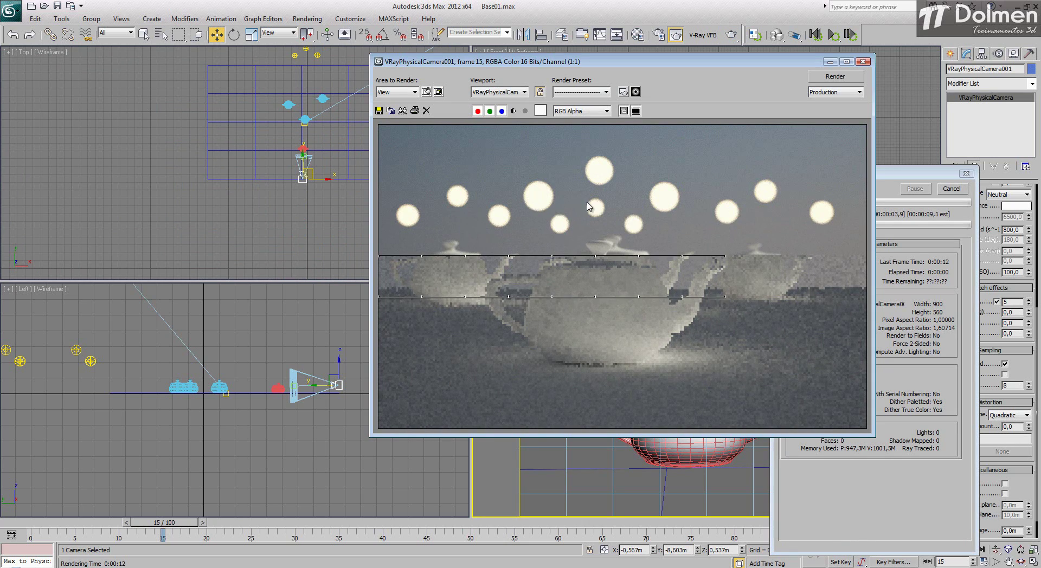
pyautogui.click(951, 189)
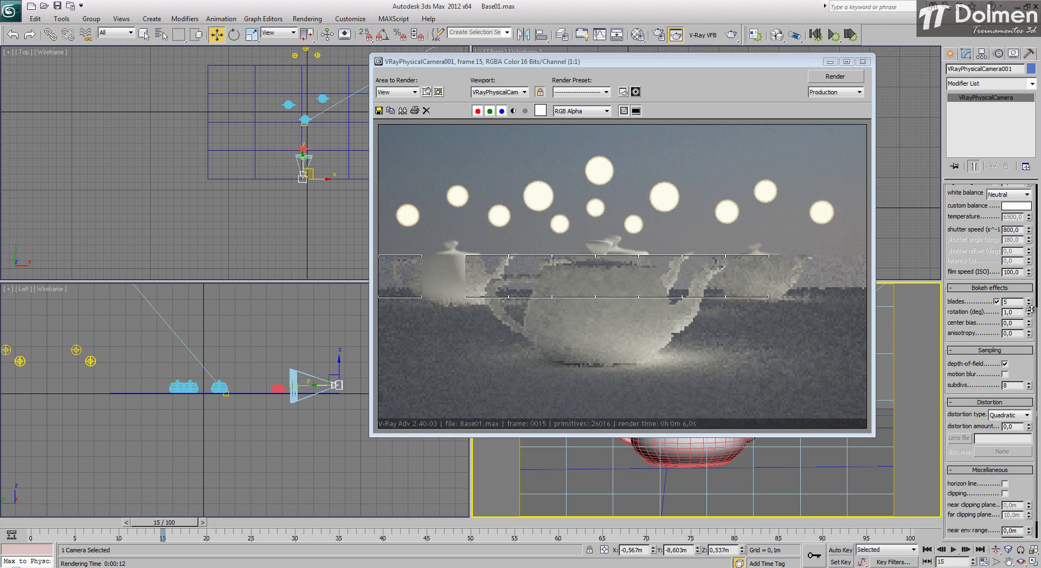
# Set the camera's bokeh rotation to 49 degrees and anisotropy to 0.6, and test-render the camera view
pyautogui.moveTo(1029, 313)
pyautogui.mouseDown()
pyautogui.moveTo(1035, 290)
pyautogui.moveTo(1029, 314)
pyautogui.mouseUp()
pyautogui.moveTo(1029, 335); pyautogui.dragTo(1034, 310)
pyautogui.click(835, 75)
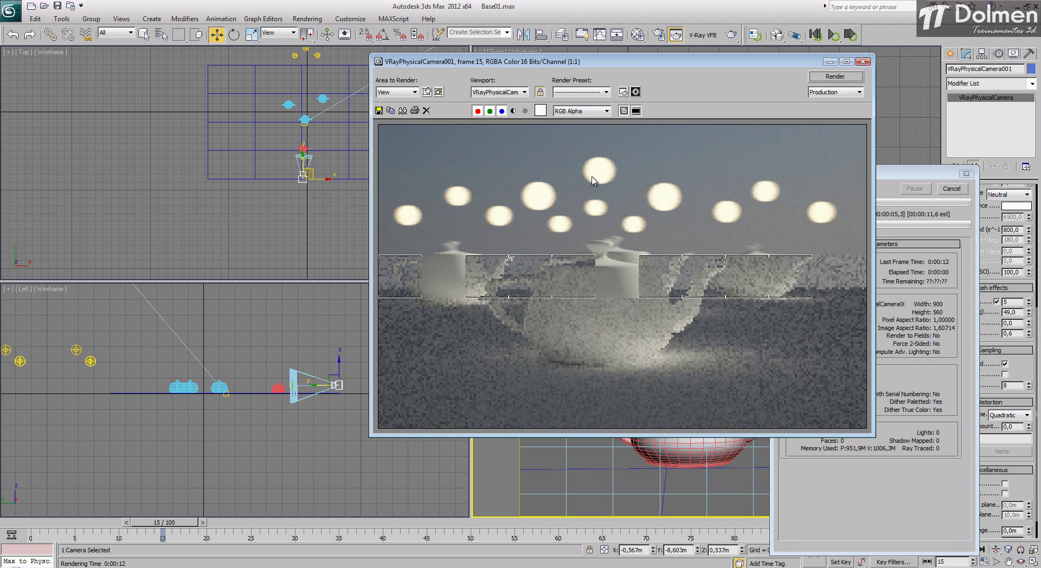
pyautogui.click(950, 190)
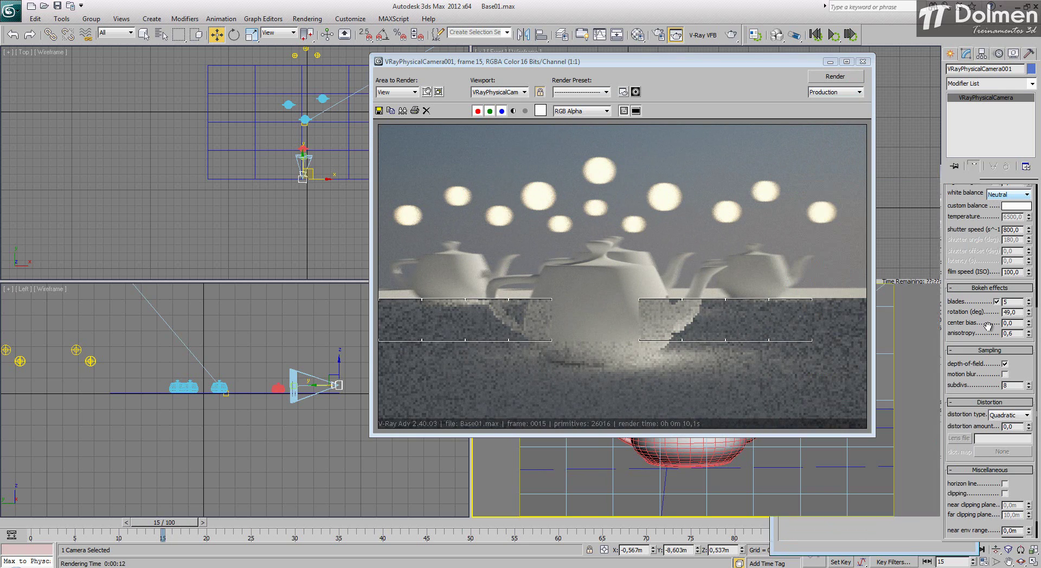
# Set the bokeh anisotropy to 0.8 and the rotation to 0, test-rendering the camera view after each change
pyautogui.click(1029, 331)
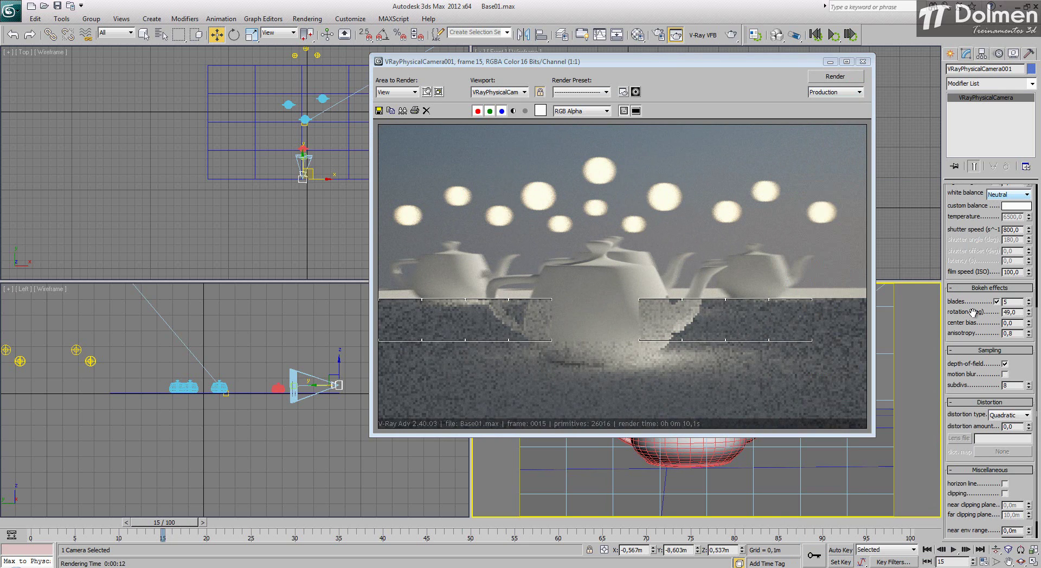
pyautogui.click(826, 77)
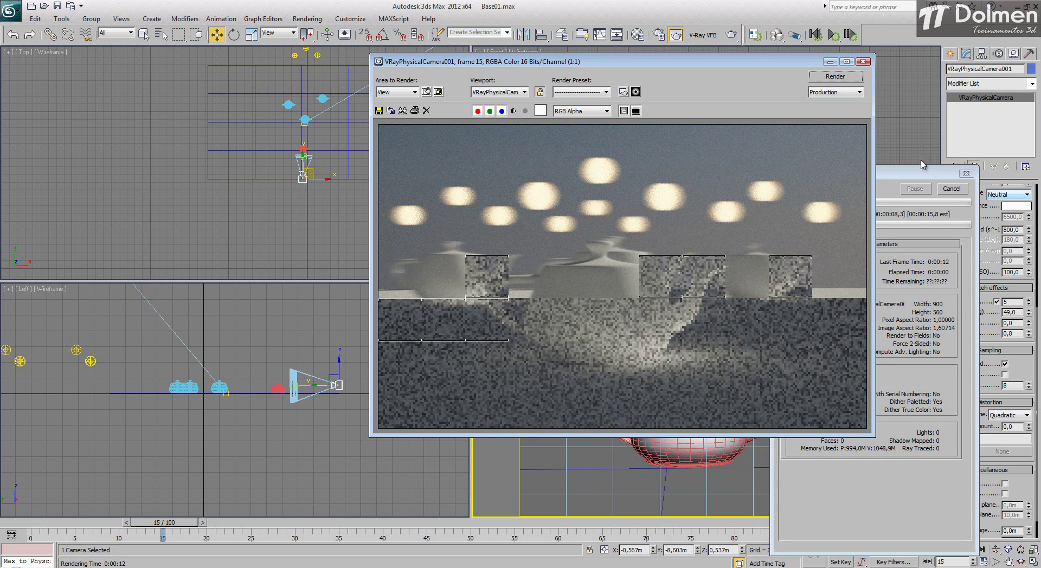
pyautogui.click(952, 189)
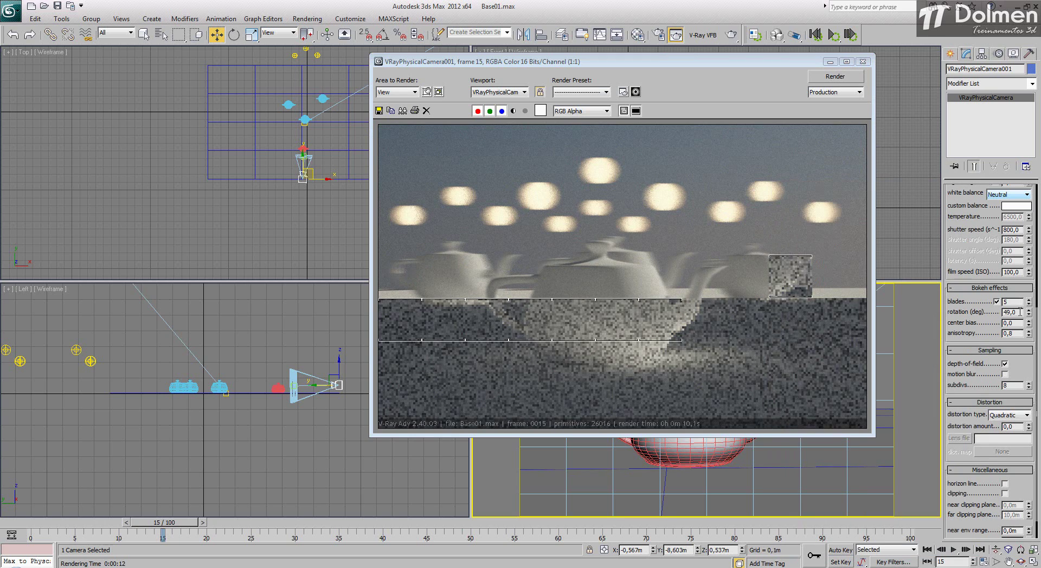
pyautogui.click(835, 76)
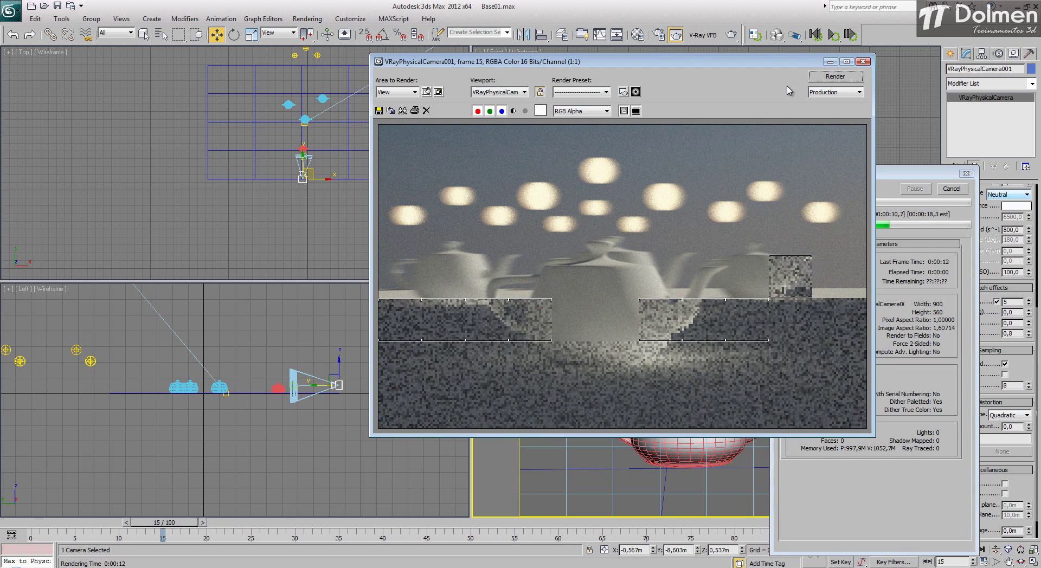
pyautogui.click(951, 190)
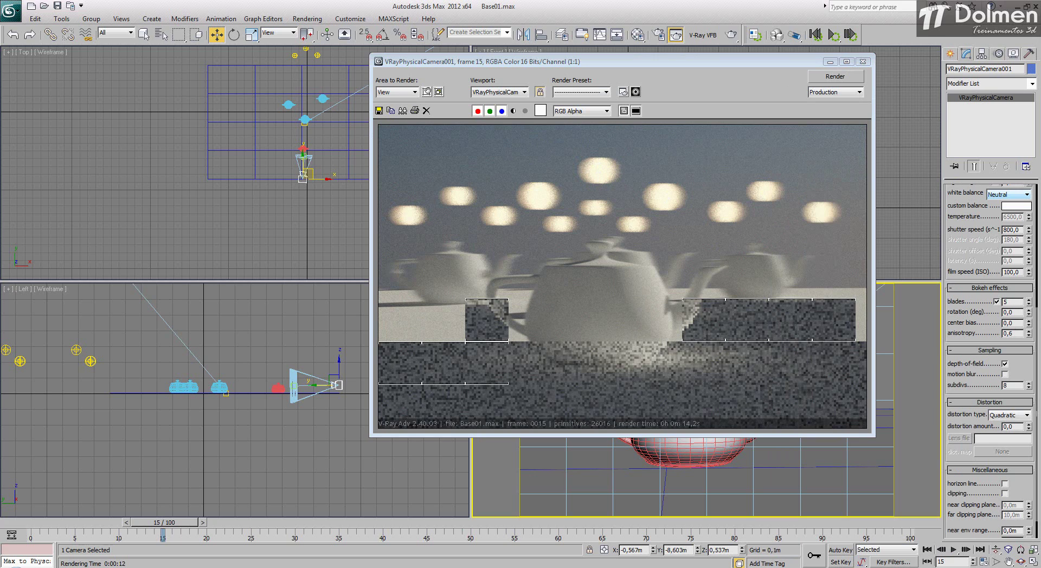
# Set the bokeh anisotropy to 0 and the center bias to 93.5, and test-render the camera view
pyautogui.moveTo(1028, 324); pyautogui.dragTo(1029, 286)
pyautogui.moveTo(988, 471); pyautogui.dragTo(1029, 338)
pyautogui.click(827, 78)
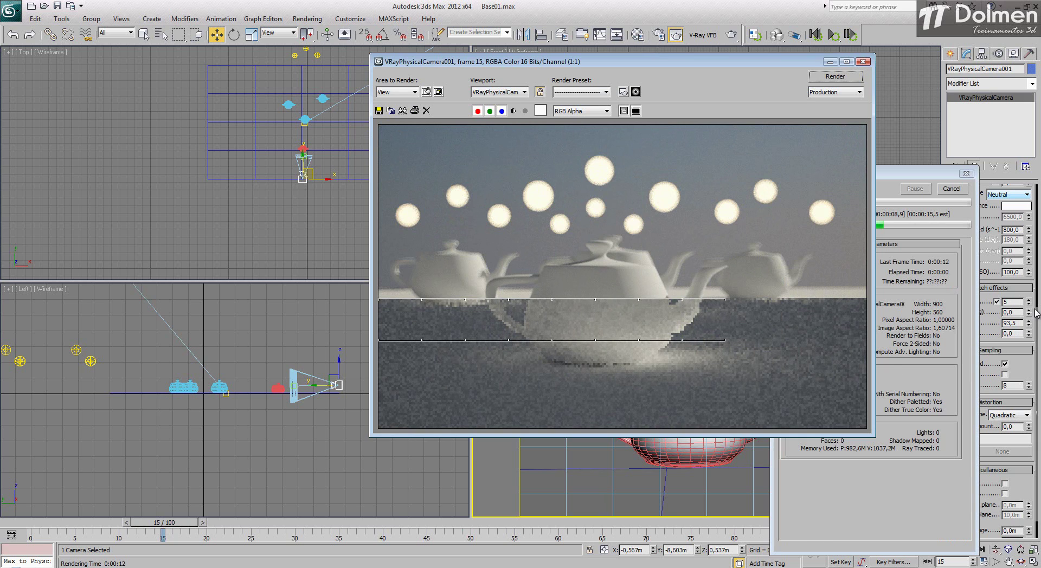
pyautogui.click(951, 190)
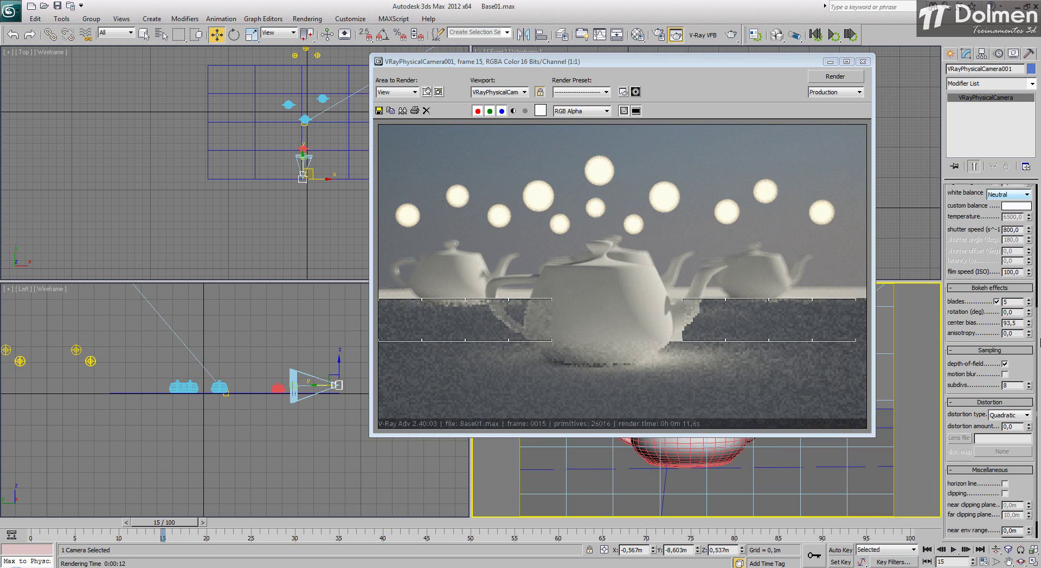
# Set the bokeh center bias to -83.3 and test-render the camera view
pyautogui.moveTo(1030, 326); pyautogui.dragTo(1014, 495)
pyautogui.moveTo(974, 200); pyautogui.dragTo(949, 343)
pyautogui.moveTo(971, 257); pyautogui.dragTo(973, 80)
pyautogui.click(846, 76)
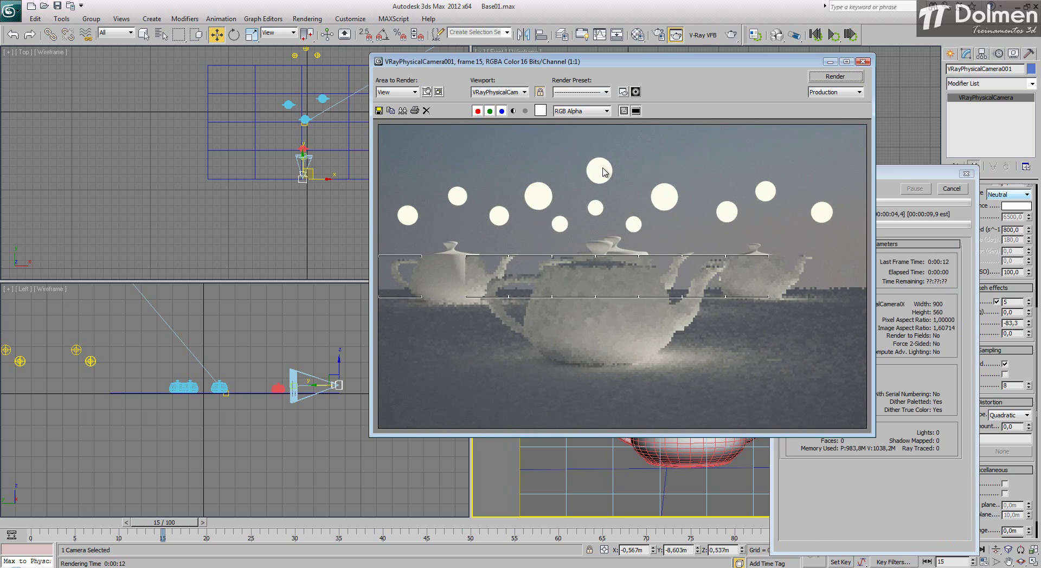
pyautogui.click(957, 190)
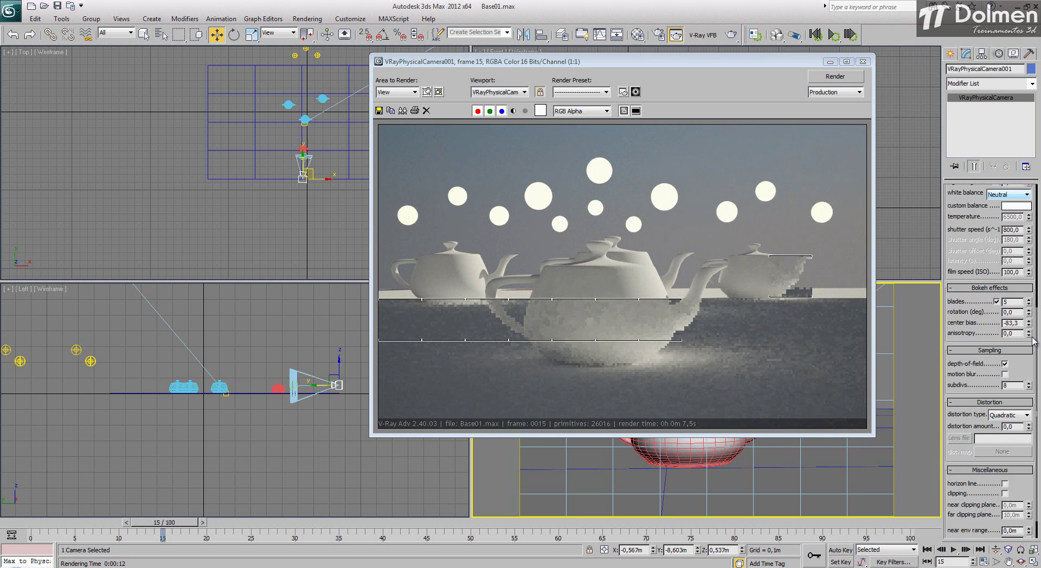
# Set the bokeh anisotropy to 0.9, test-render the camera view and inspect the light spheres up close
pyautogui.moveTo(1029, 333); pyautogui.dragTo(1030, 329)
pyautogui.click(851, 78)
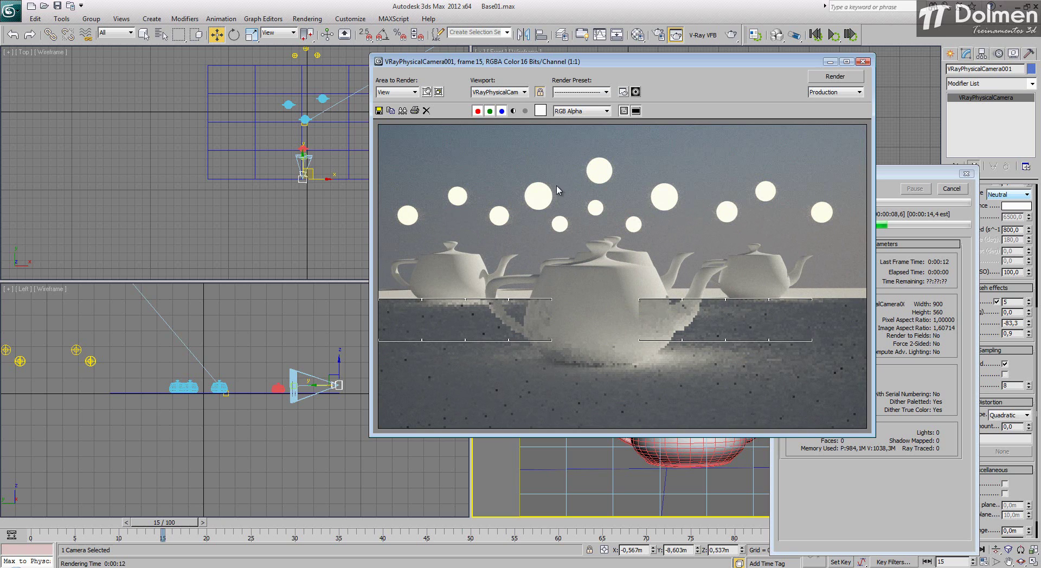
pyautogui.scroll(1, 557, 190)
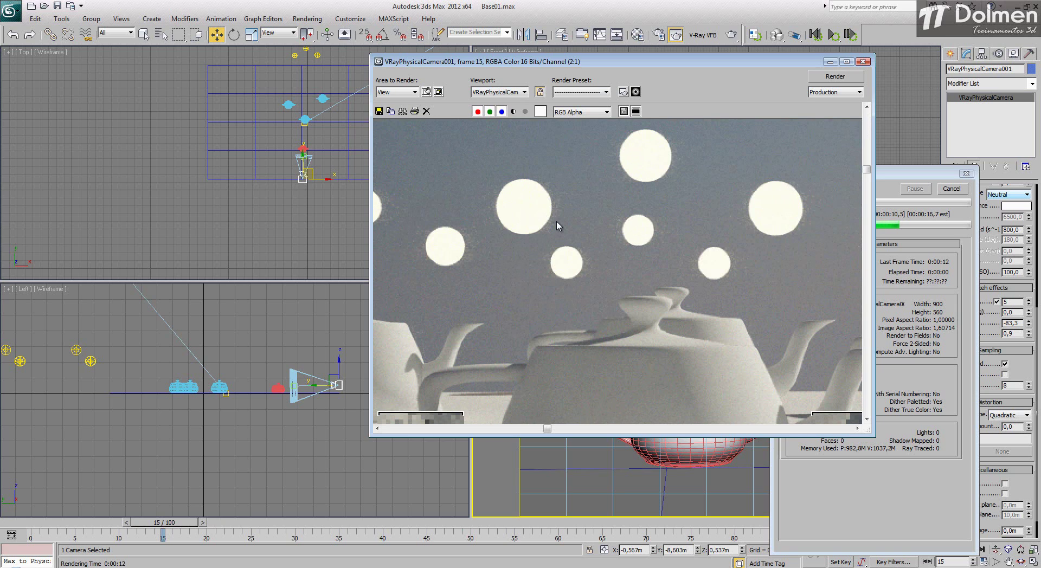
pyautogui.scroll(-1, 608, 198)
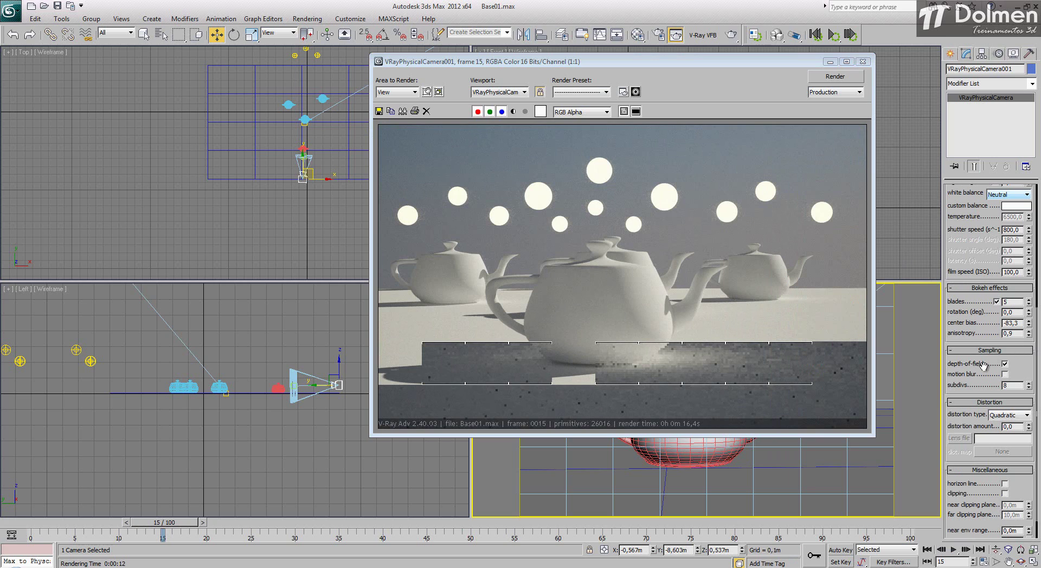
# Reset the bokeh center bias to 0, test-render the camera view and close the rendered frame
pyautogui.press('Return')
pyautogui.click(838, 77)
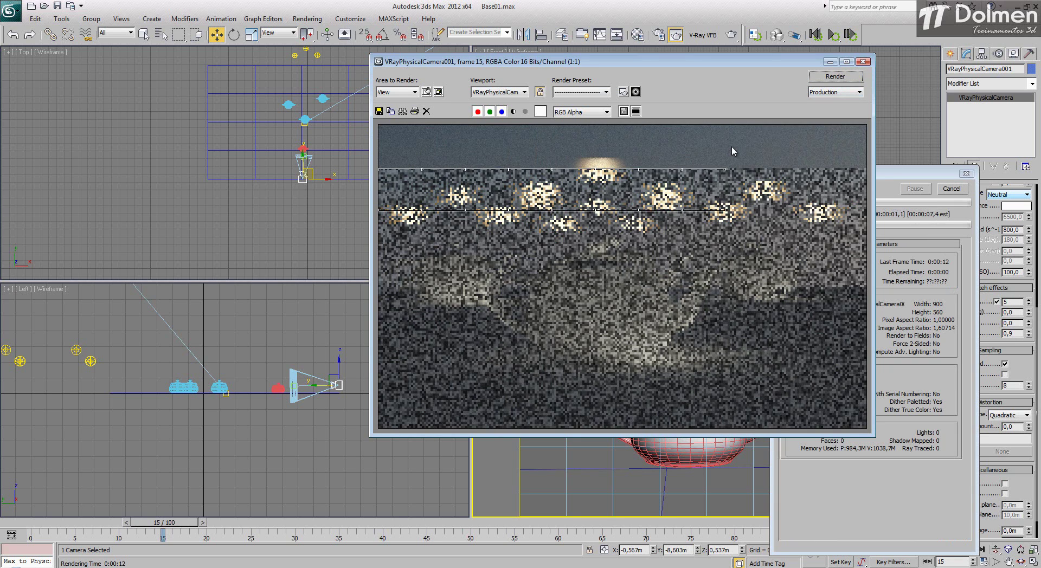
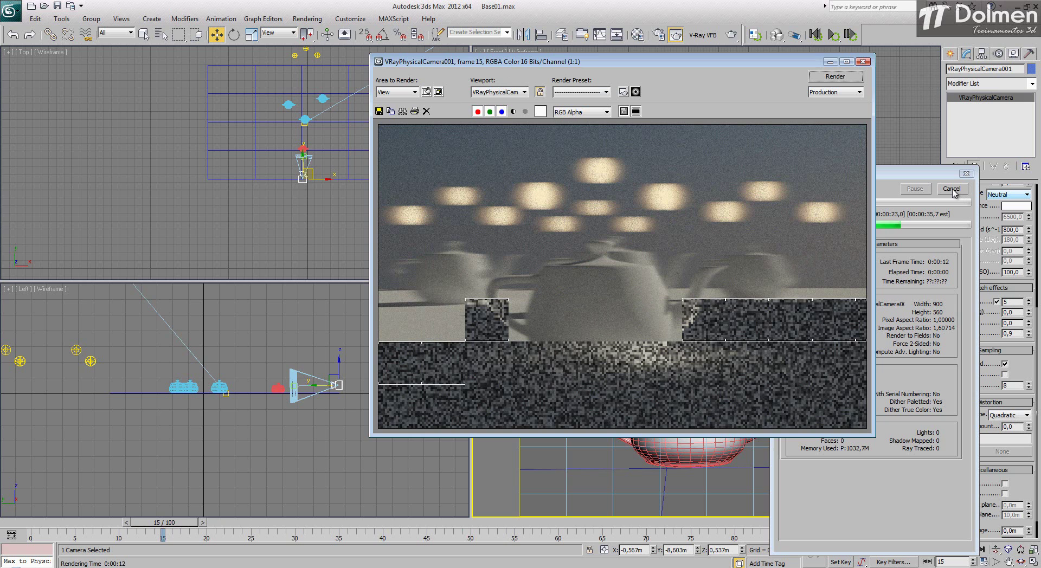
pyautogui.click(952, 189)
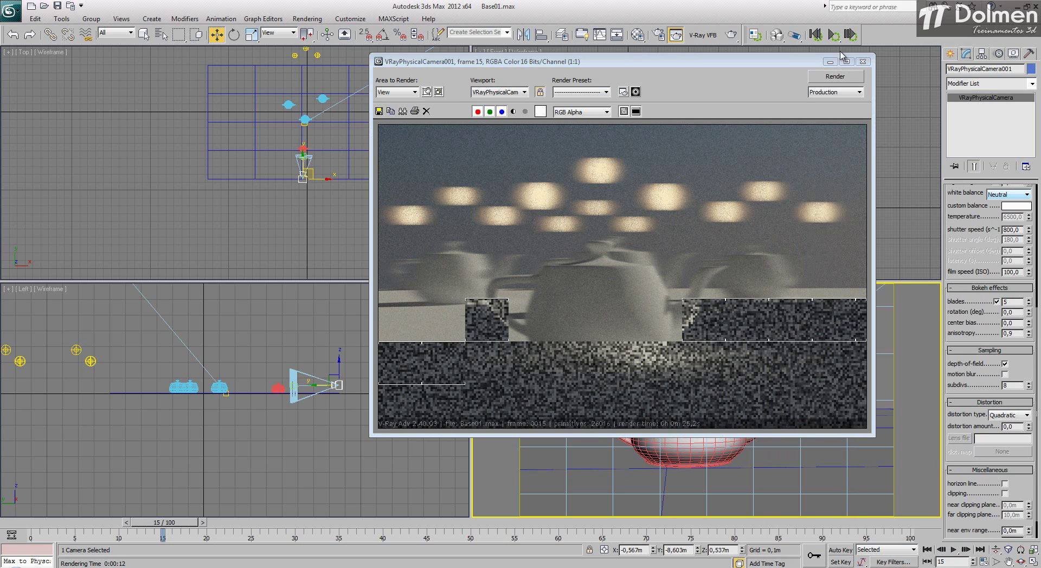
pyautogui.click(862, 62)
# Delete all the background sphere lights behind the teapots
pyautogui.moveTo(316, 66); pyautogui.dragTo(336, 167, button='middle')
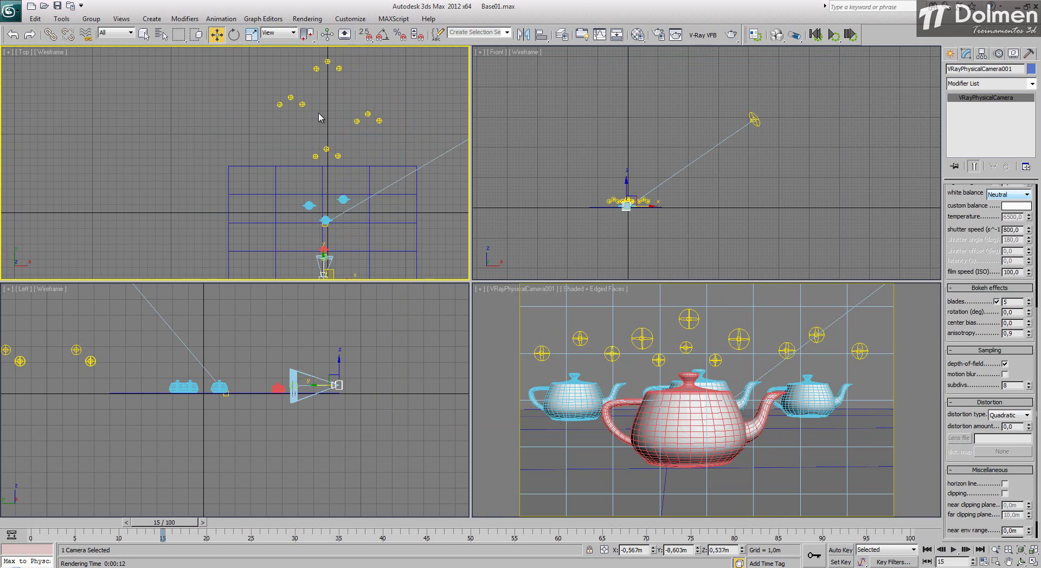
pyautogui.moveTo(433, 55); pyautogui.dragTo(433, 72, button='middle')
pyautogui.moveTo(272, 162); pyautogui.dragTo(255, 180)
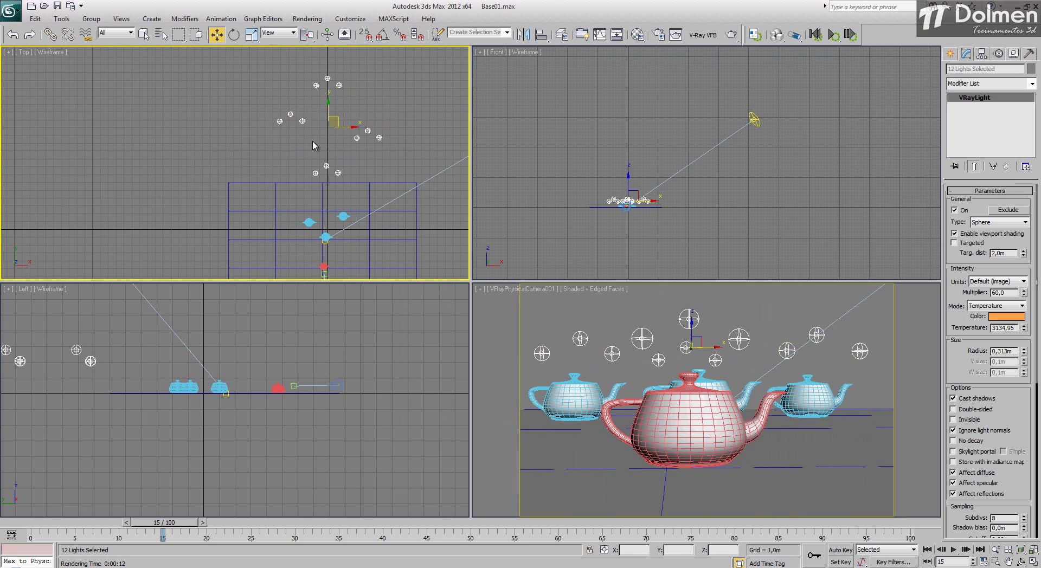
pyautogui.press('Delete')
# Turn off the bokeh blades and depth of field on the physical camera
pyautogui.scroll(4, 311, 184)
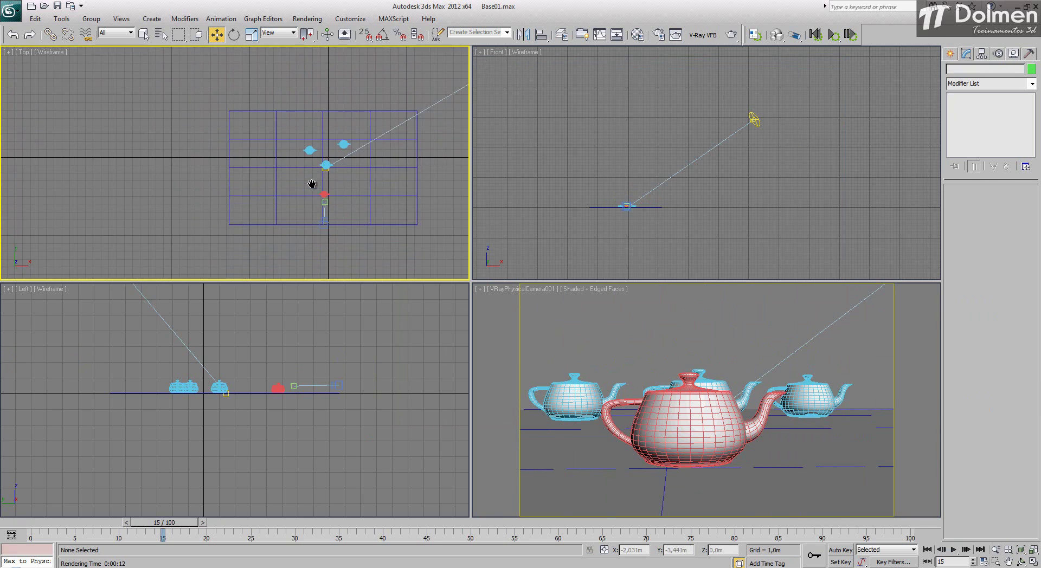
pyautogui.click(323, 252)
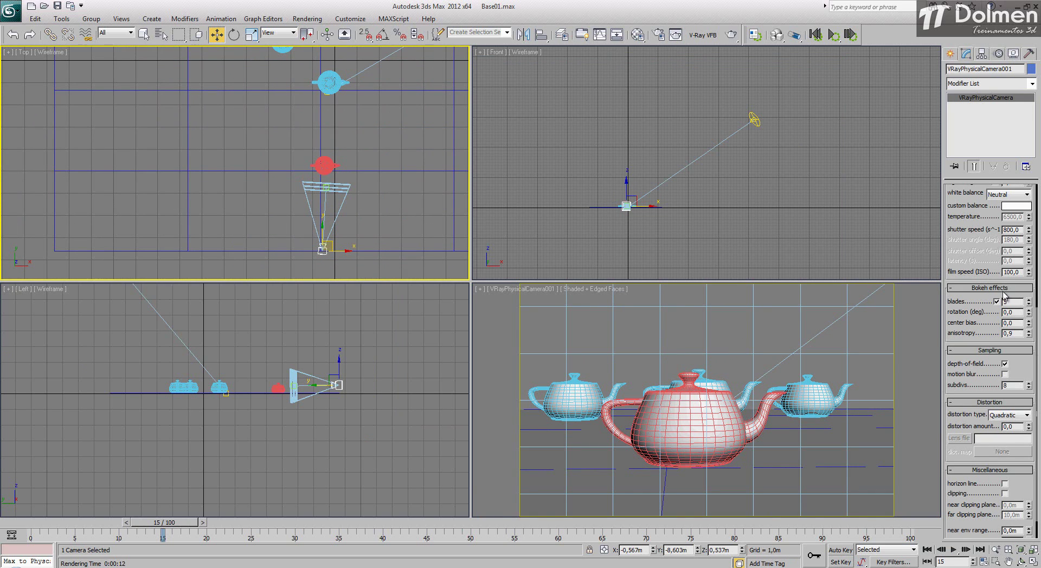
pyautogui.scroll(-2, 999, 301)
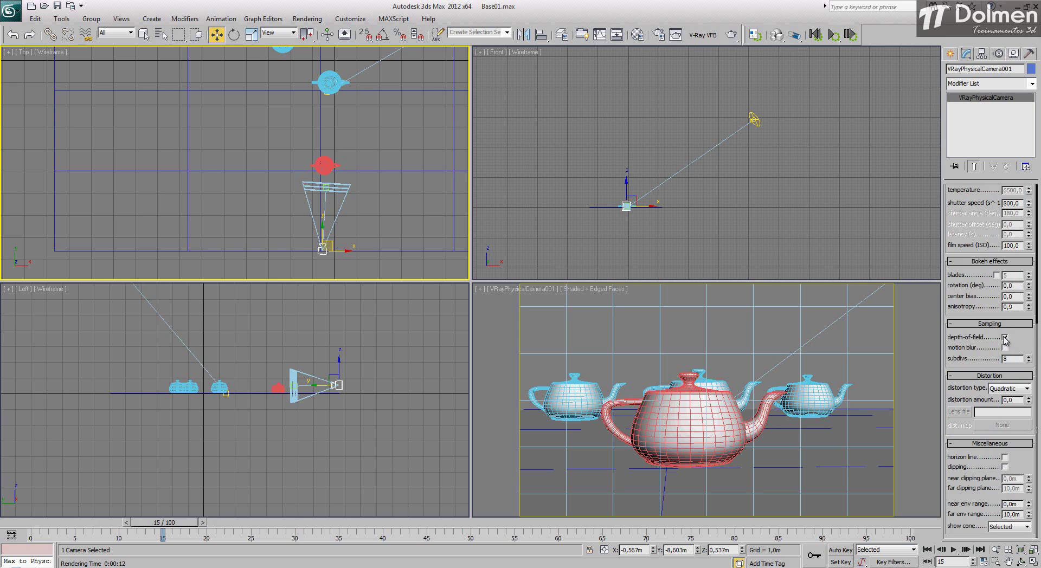
pyautogui.click(1005, 338)
pyautogui.rightClick(705, 413)
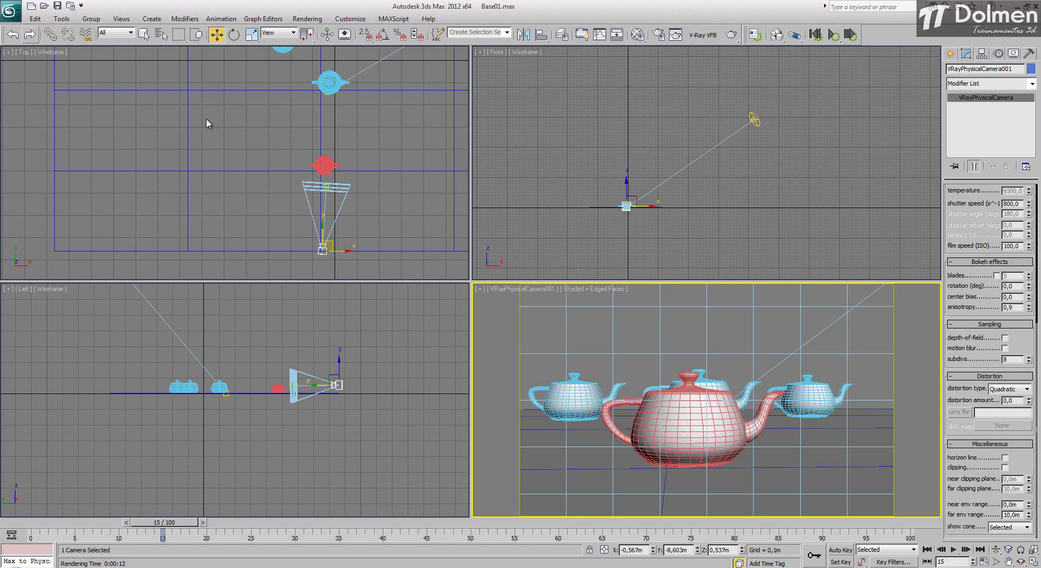
# Move the camera's target back in the Top view onto the nearest blue teapot
pyautogui.click(327, 186)
pyautogui.moveTo(328, 178); pyautogui.dragTo(329, 203, button='middle')
pyautogui.moveTo(330, 203); pyautogui.dragTo(333, 104)
pyautogui.scroll(-3, 332, 104)
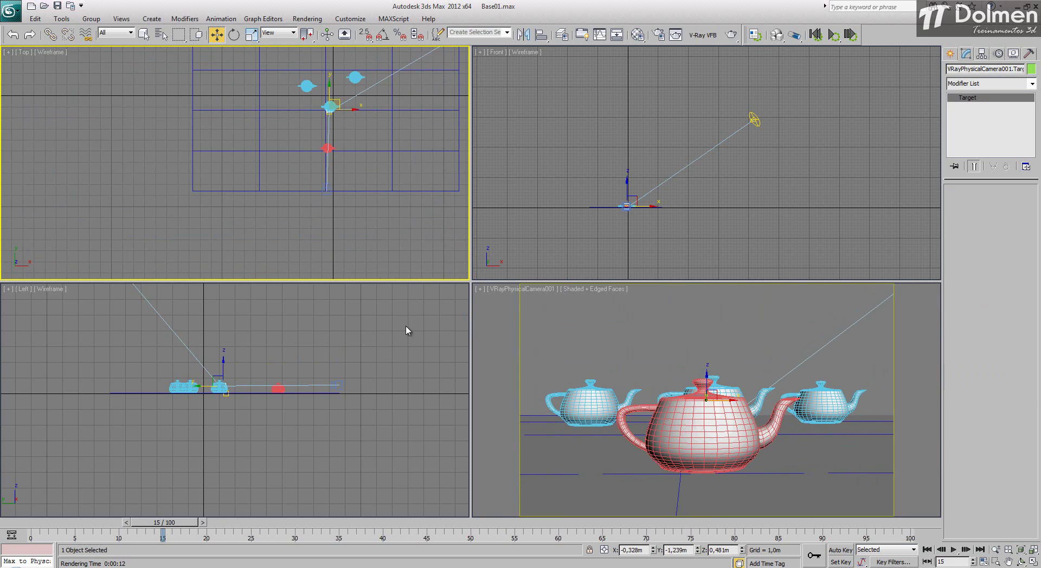
# Set the physical camera's f-number to 4 and its shutter speed to 200
pyautogui.click(327, 189)
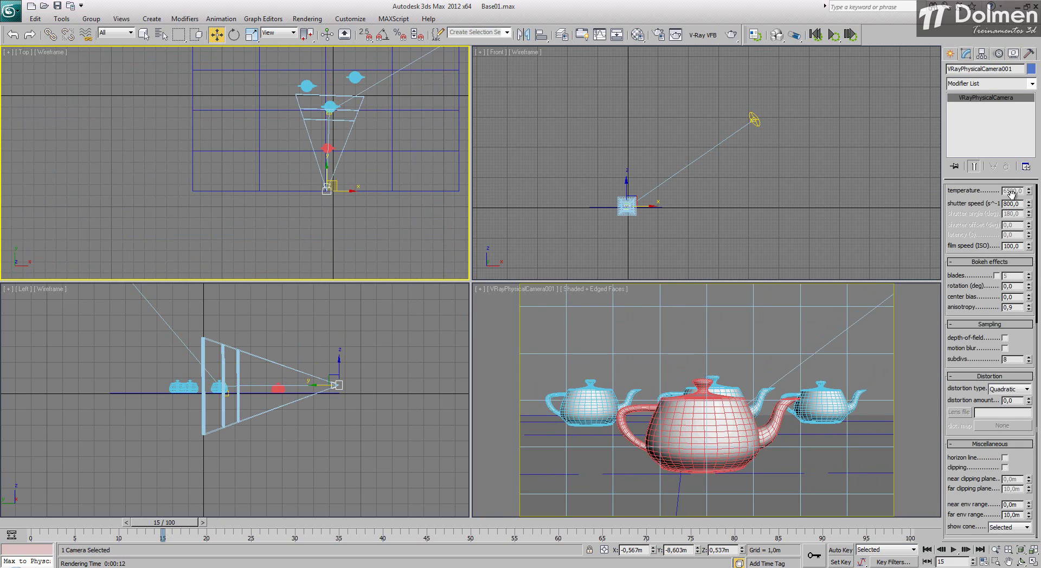
pyautogui.scroll(5, 1011, 195)
pyautogui.scroll(5, 1009, 206)
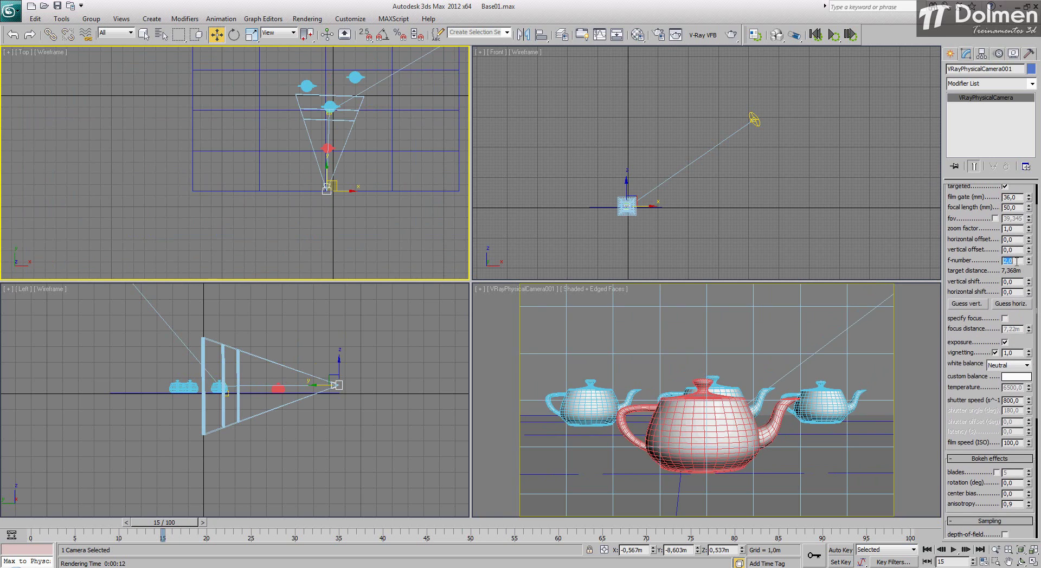
pyautogui.write('4')
pyautogui.press('Return')
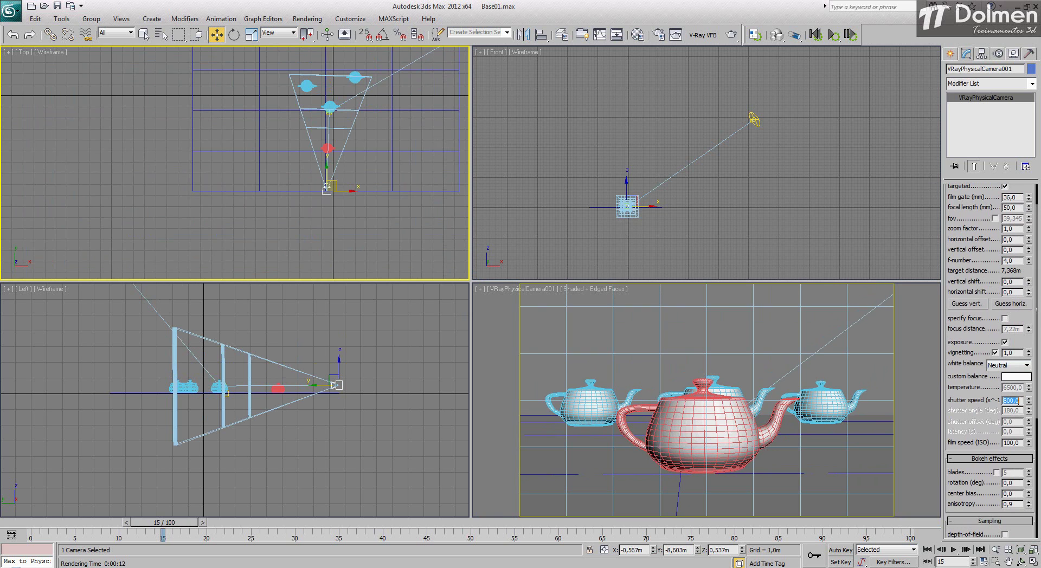
pyautogui.click(1019, 400)
pyautogui.write('200')
pyautogui.press('Return')
# Test-render the camera view with the new exposure and close the rendered frame
pyautogui.rightClick(641, 400)
pyautogui.click(732, 37)
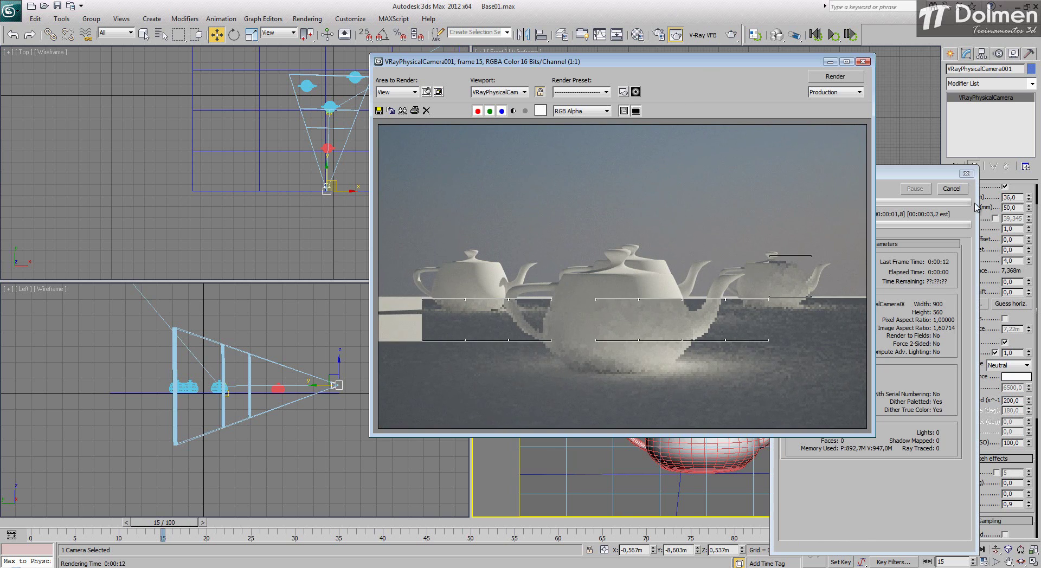
pyautogui.click(862, 61)
# Lower the physical camera's quadratic distortion amount to -0,07
pyautogui.scroll(-5, 983, 430)
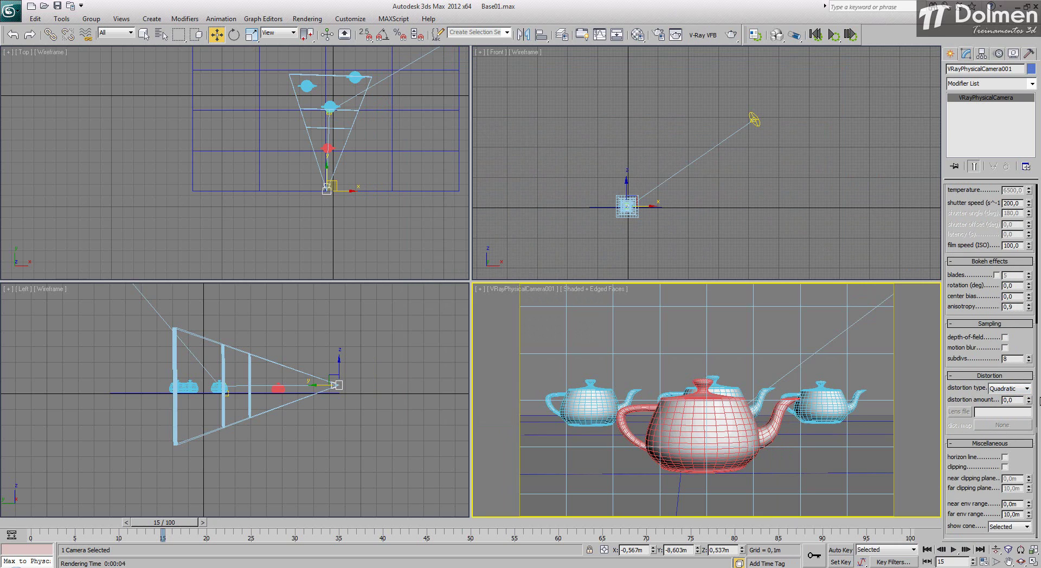
pyautogui.moveTo(1029, 400)
pyautogui.mouseDown()
pyautogui.moveTo(1024, 230)
pyautogui.moveTo(1030, 509)
pyautogui.moveTo(998, 116)
pyautogui.moveTo(1012, 102)
pyautogui.moveTo(1039, 403)
pyautogui.mouseUp()
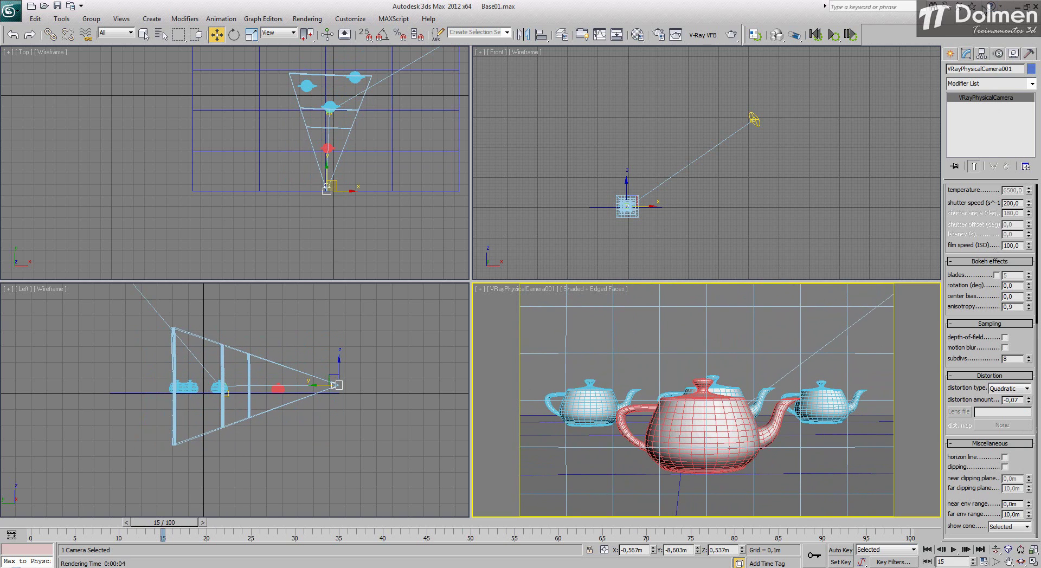
# Create a thin wall-like box about 4.9 m long and 0.2 m wide beside the rear teapots, and move it slightly closer to them
pyautogui.click(950, 53)
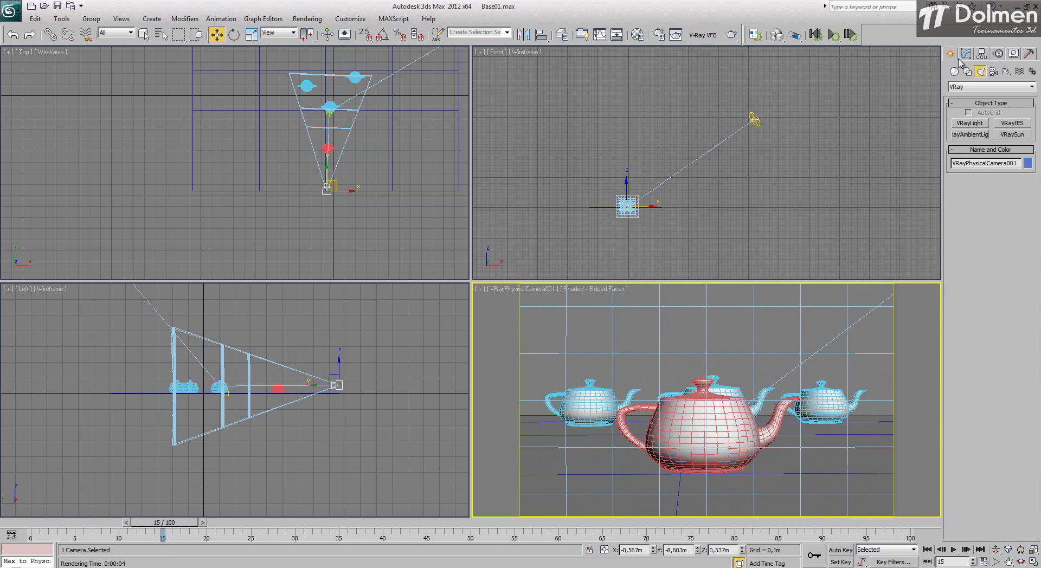
pyautogui.click(954, 71)
pyautogui.click(969, 123)
pyautogui.moveTo(301, 69); pyautogui.dragTo(314, 149, button='middle')
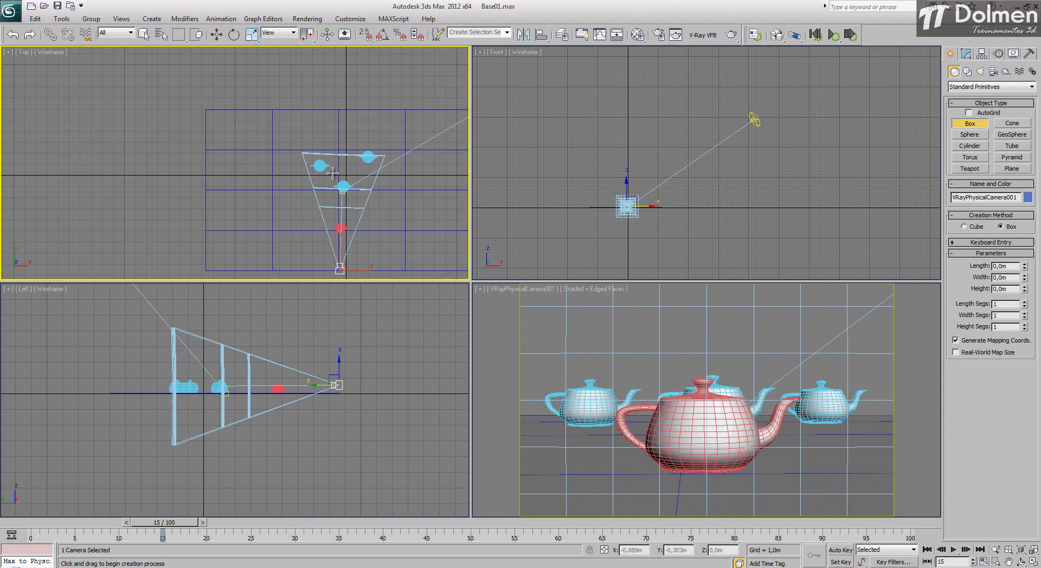
pyautogui.moveTo(301, 136); pyautogui.dragTo(301, 189)
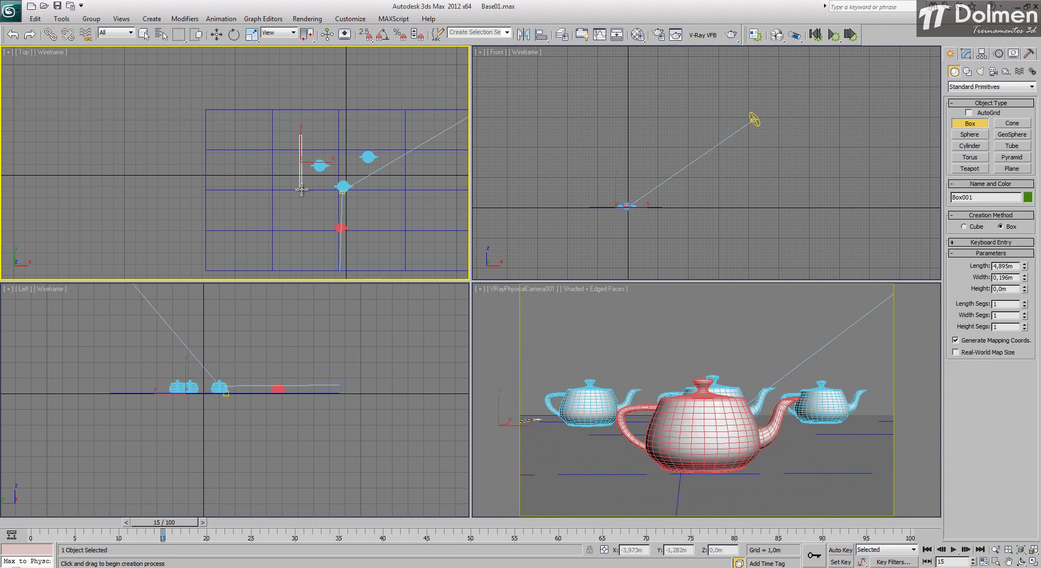
pyautogui.click(302, 162)
pyautogui.press('w')
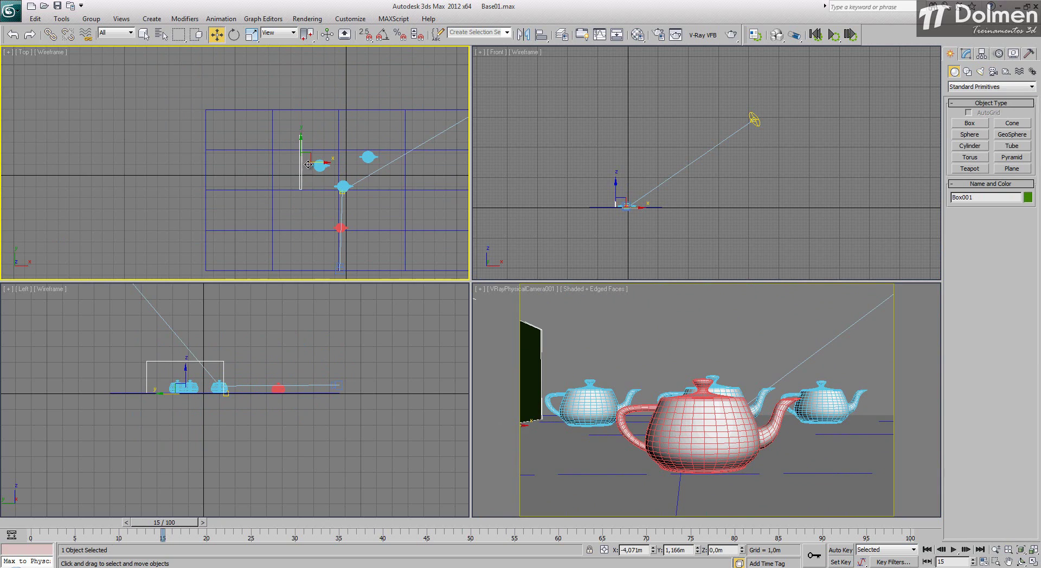
pyautogui.moveTo(325, 164); pyautogui.dragTo(328, 164)
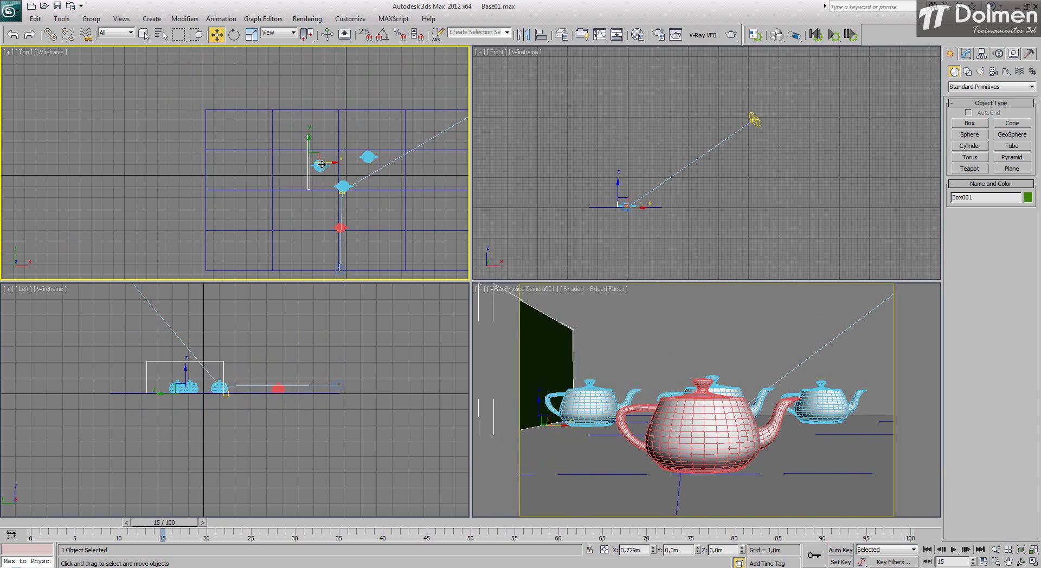
# Shift the teapot nearest the wall inward and clone the box as one instance on the opposite side of the teapots
pyautogui.moveTo(328, 164); pyautogui.dragTo(341, 167)
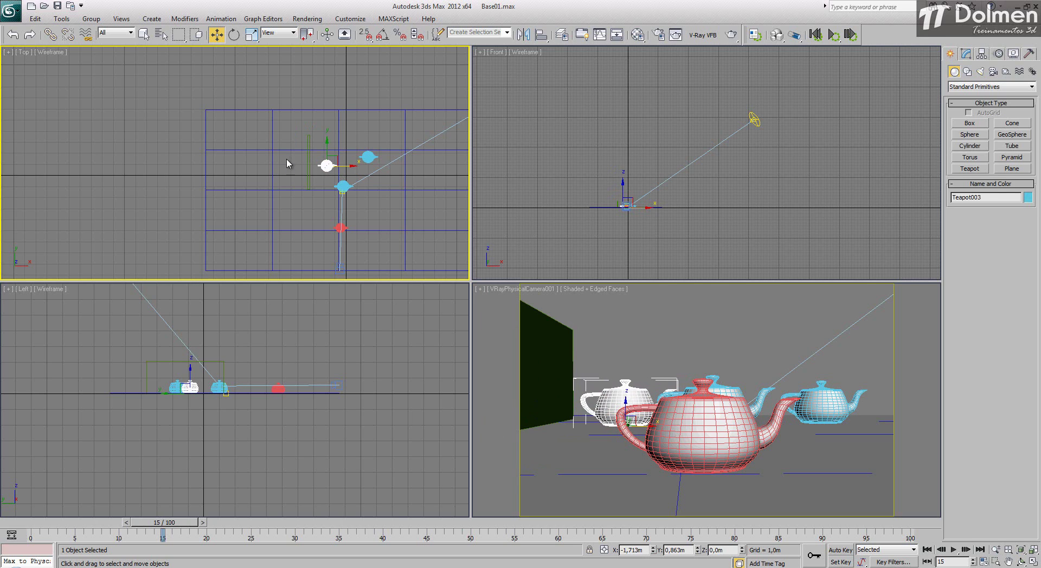
pyautogui.moveTo(309, 168); pyautogui.dragTo(404, 170)
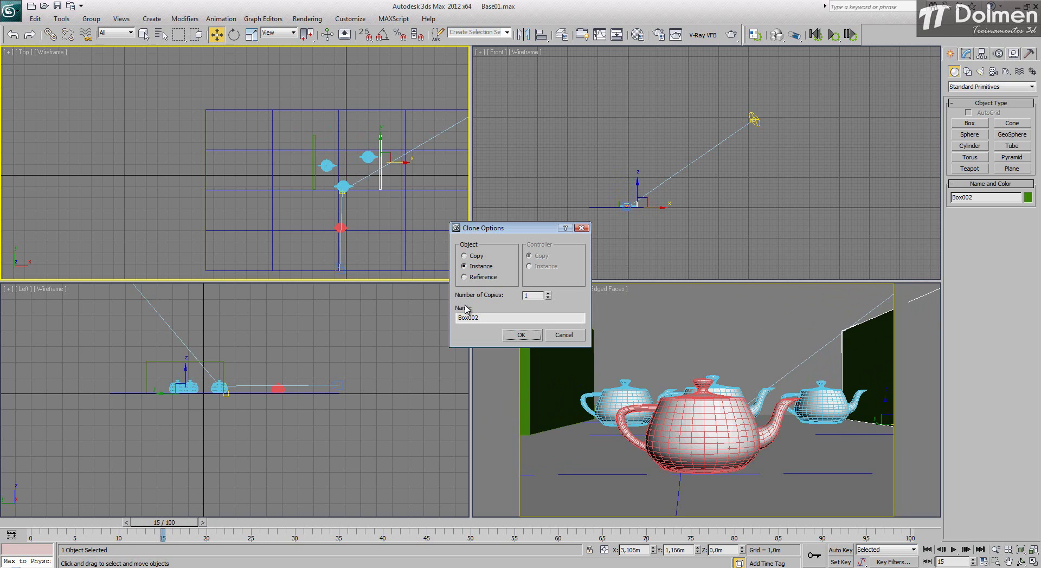
pyautogui.click(529, 334)
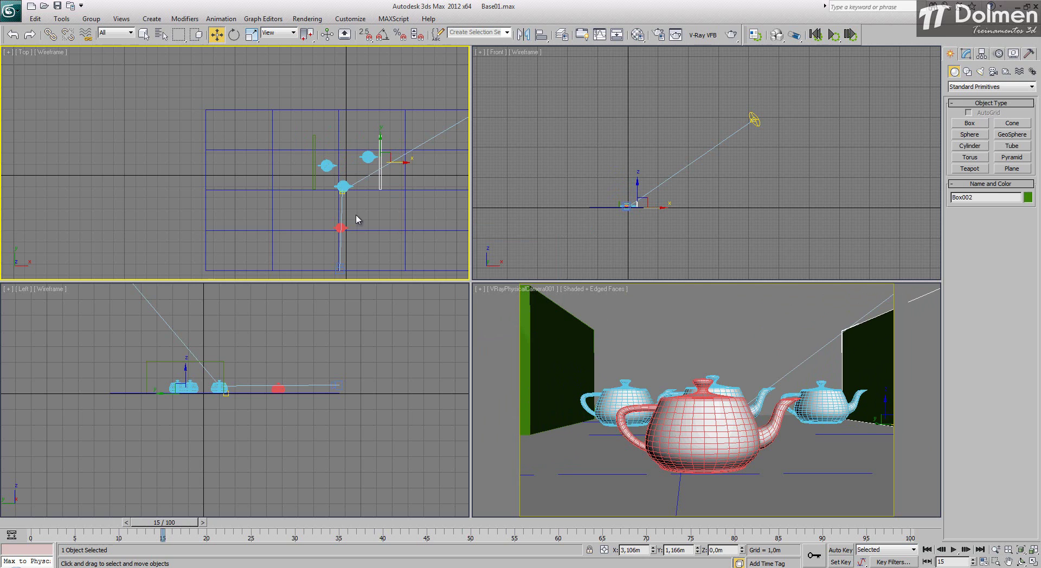
# Move the camera back about 1.2 m from the teapots and shift its framing sideways to centre the two walls
pyautogui.click(340, 268)
pyautogui.moveTo(340, 269); pyautogui.dragTo(348, 238, button='middle')
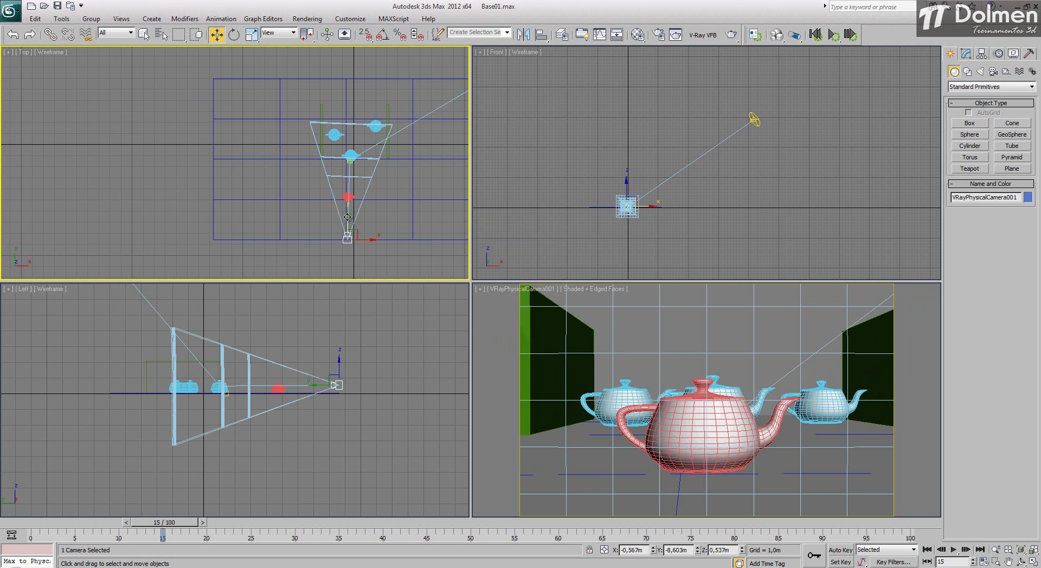
pyautogui.moveTo(347, 216); pyautogui.dragTo(347, 234)
pyautogui.middleClick(759, 388)
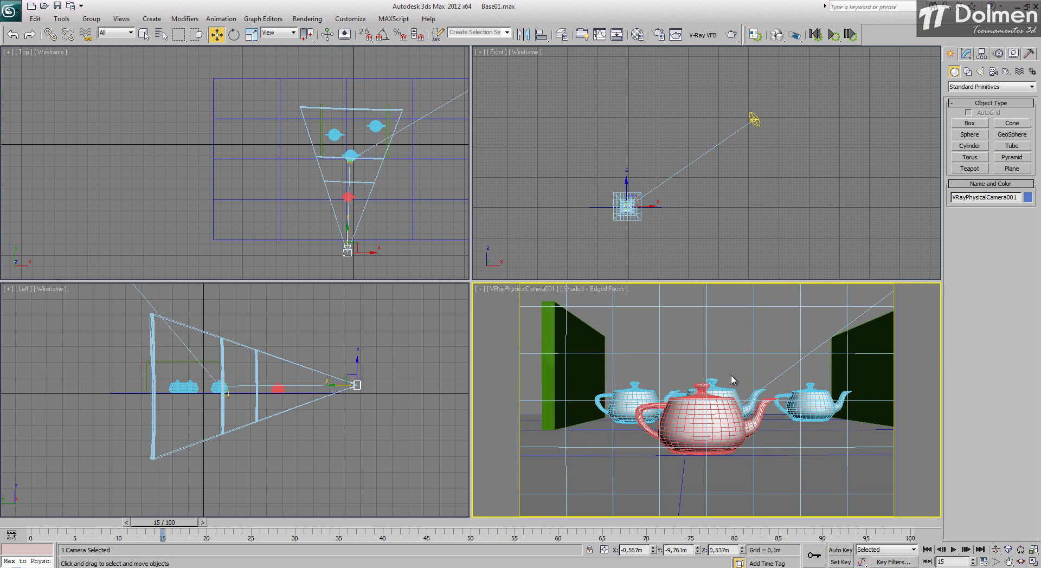
pyautogui.moveTo(732, 380)
pyautogui.mouseDown(button='middle')
pyautogui.moveTo(745, 392)
pyautogui.moveTo(730, 393)
pyautogui.mouseUp(button='middle')
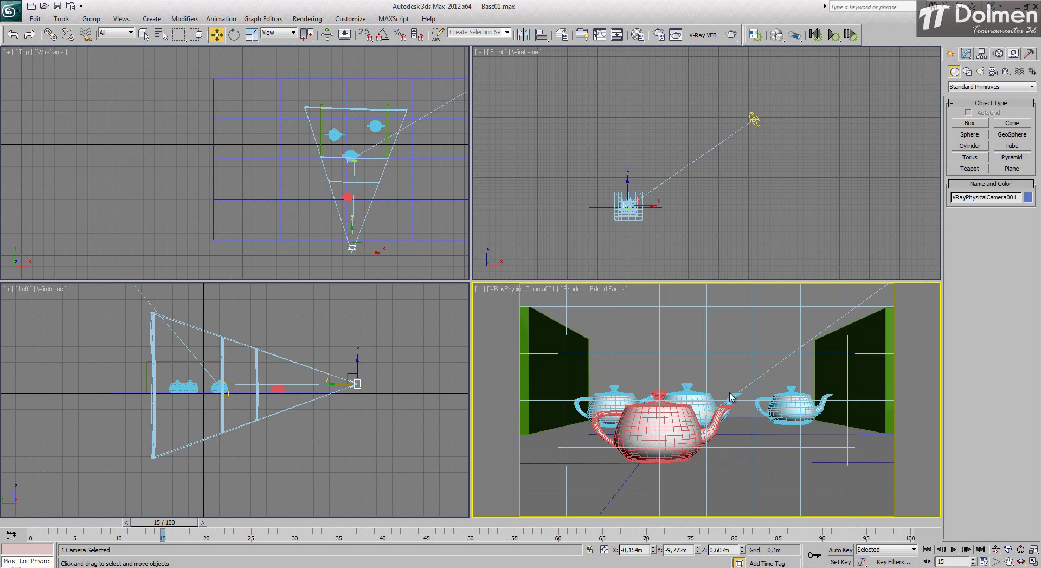
# Set the physical camera's distortion amount to -4,4, test-render the camera view and close the rendered frame
pyautogui.click(351, 253)
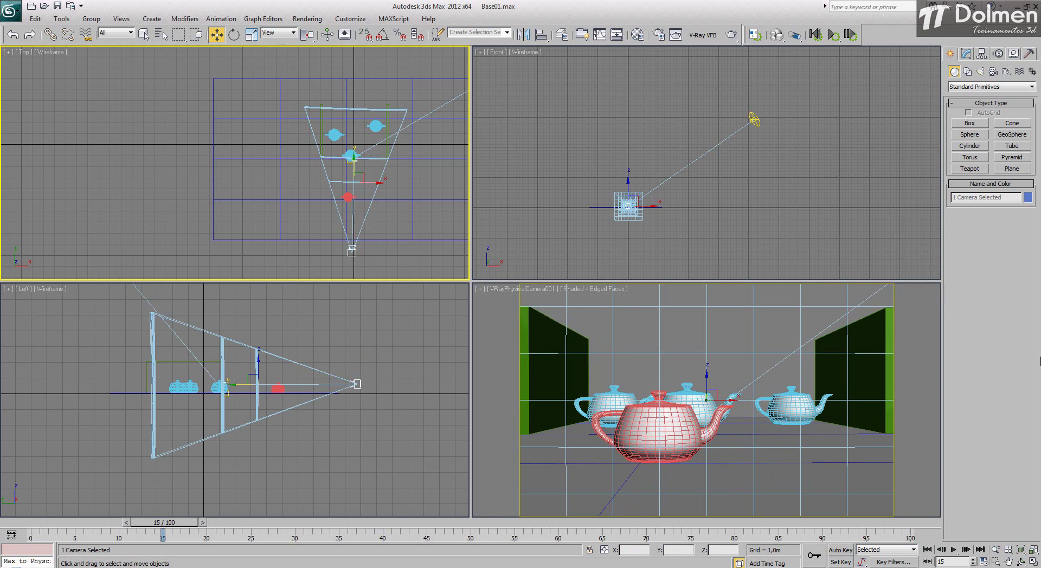
pyautogui.click(966, 54)
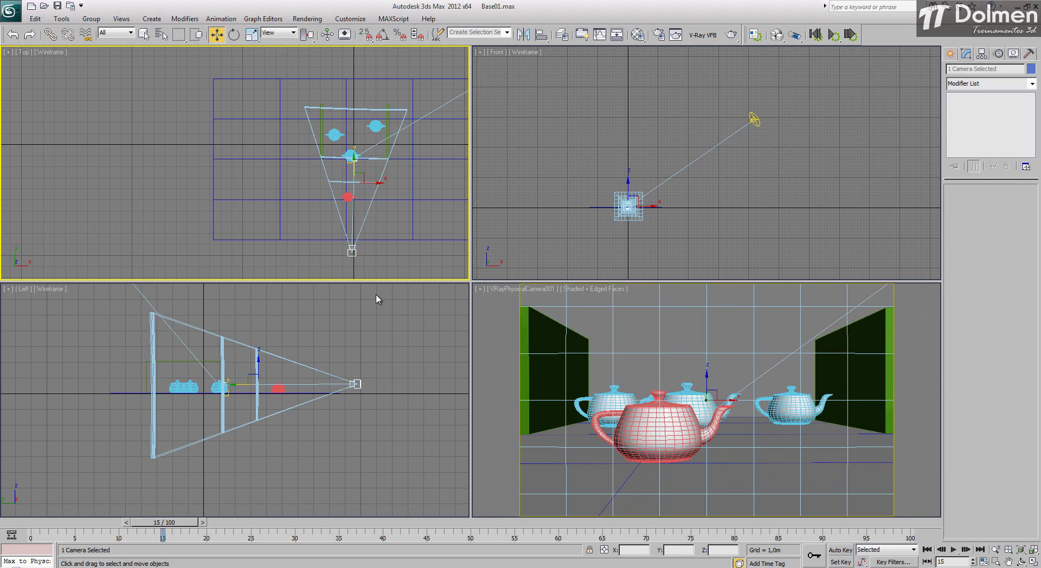
pyautogui.click(353, 251)
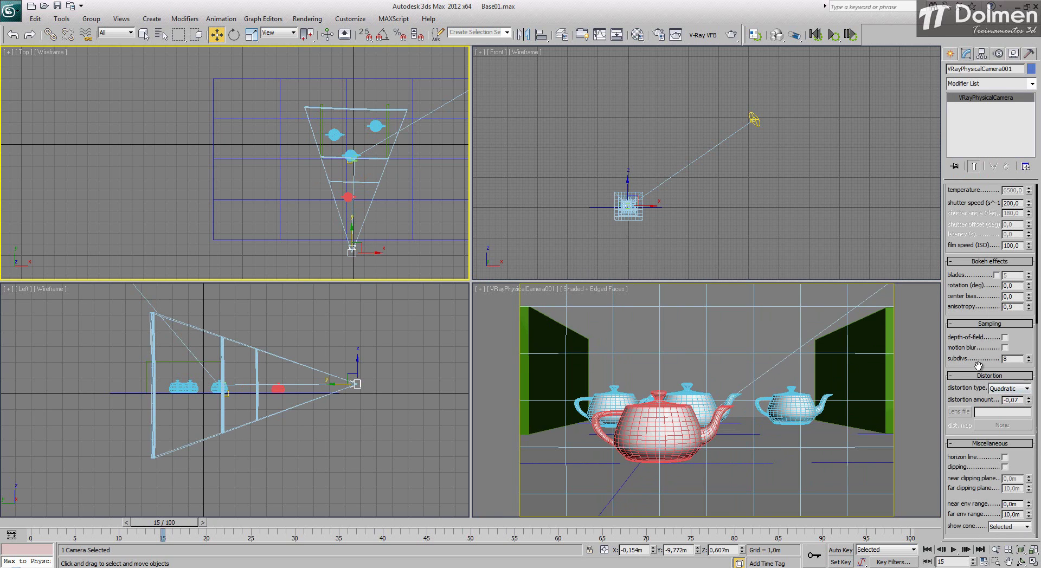
pyautogui.moveTo(1031, 404); pyautogui.dragTo(1038, 58)
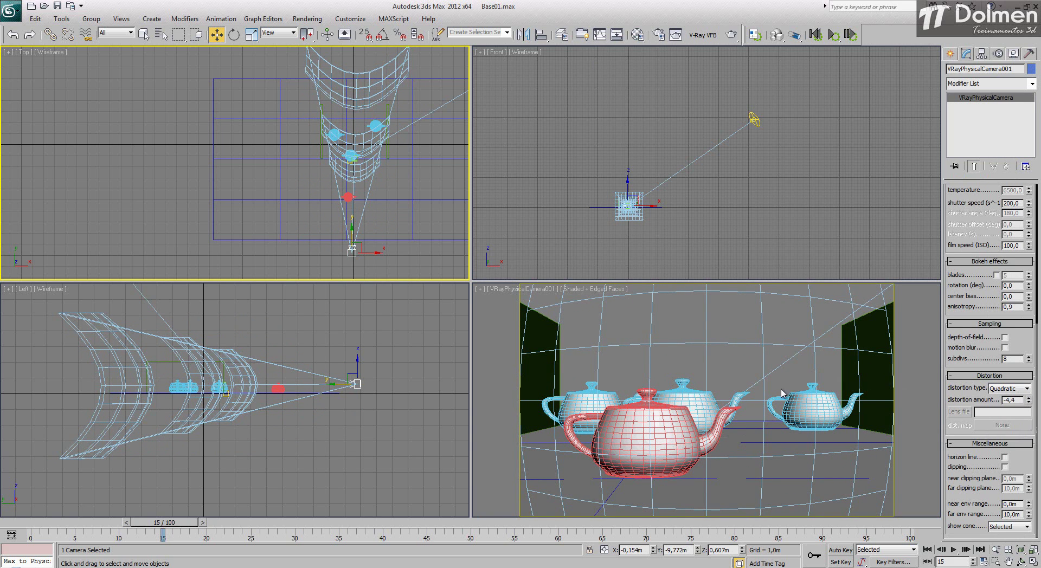
pyautogui.rightClick(592, 369)
pyautogui.click(732, 35)
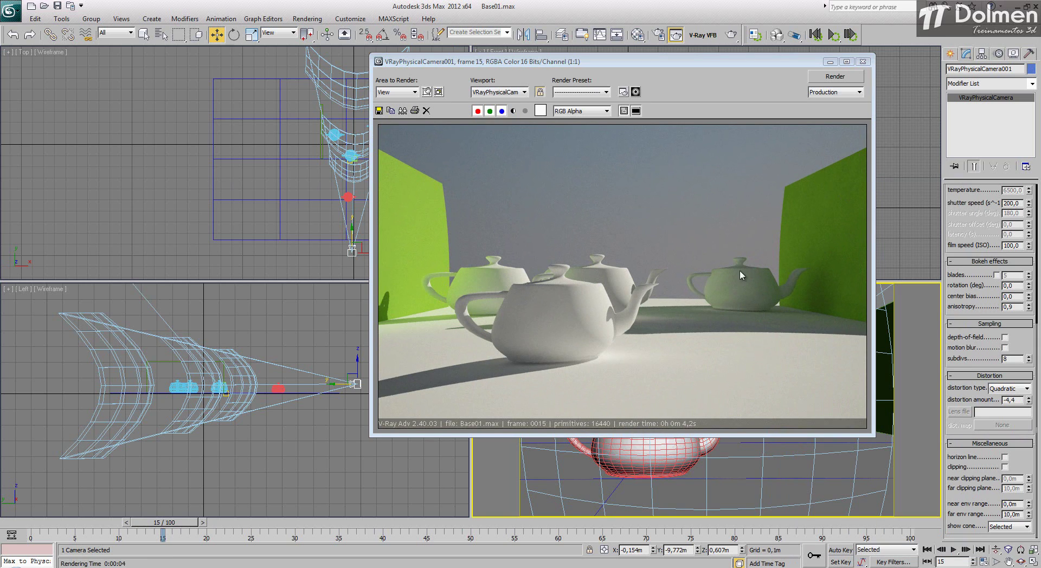
pyautogui.click(863, 61)
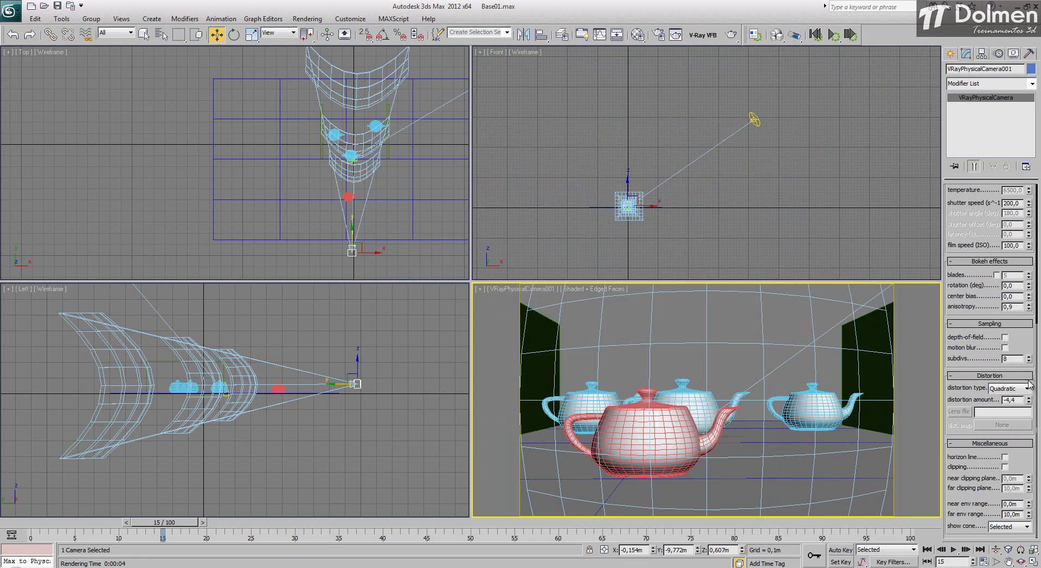
# Set the distortion amount to 3,52, test-render the camera view and close the rendered frame
pyautogui.moveTo(1028, 401); pyautogui.dragTo(1010, 301)
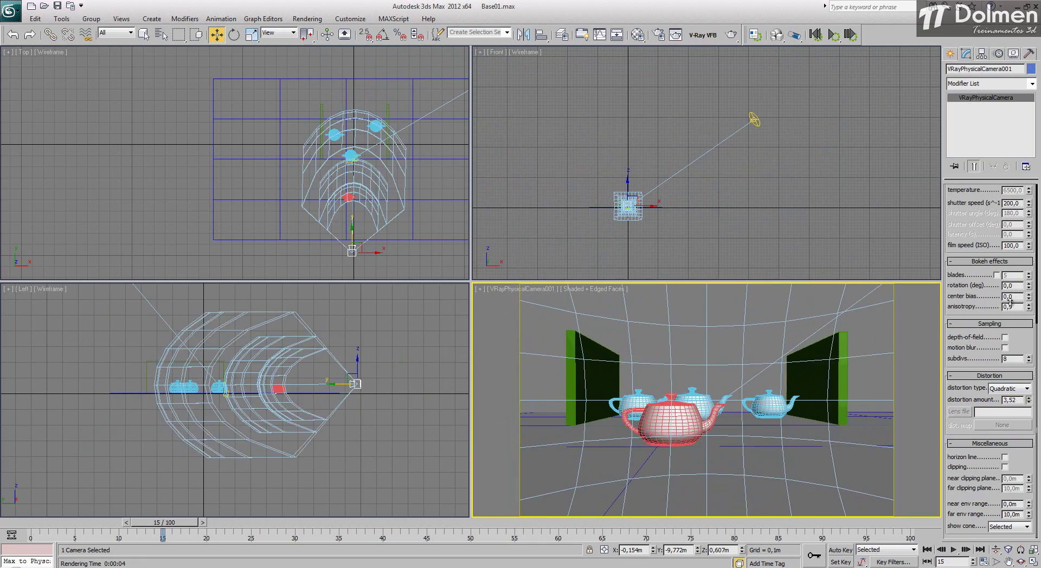
pyautogui.click(733, 36)
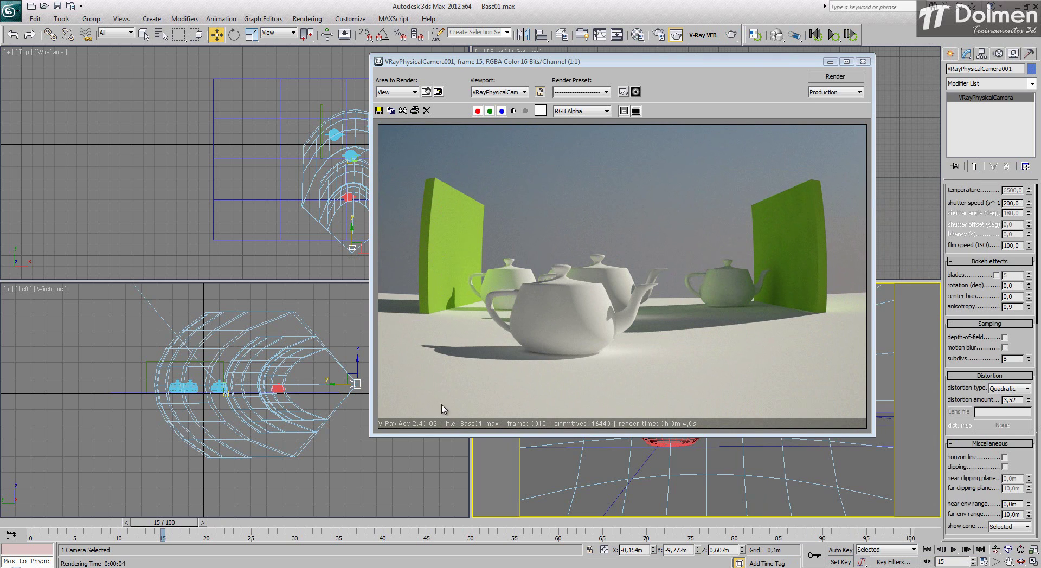
pyautogui.click(863, 62)
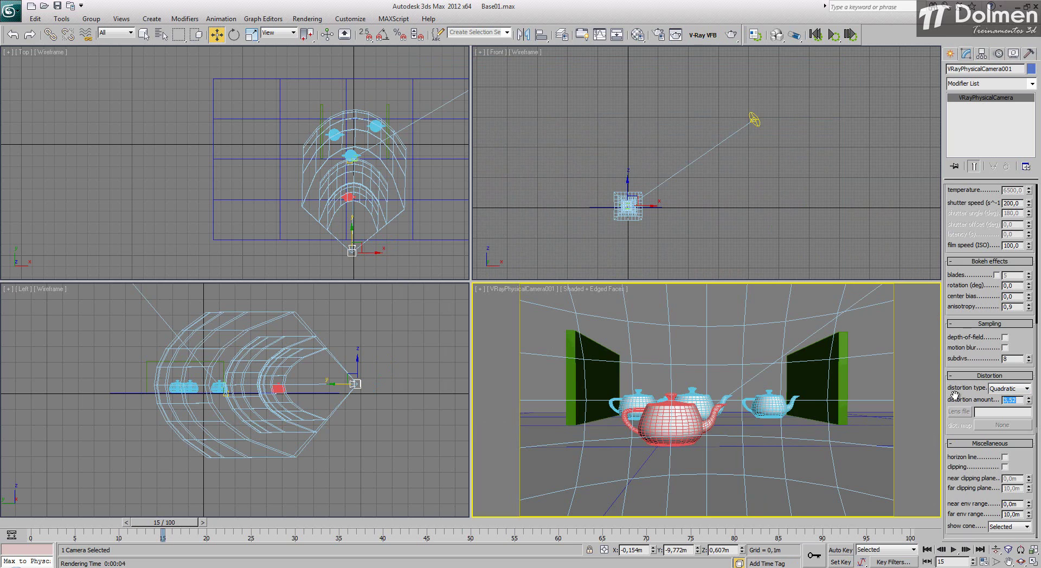
# Reset the distortion amount to 0, raise it to 0,1, and test-render the camera view
pyautogui.write('0')
pyautogui.press('Return')
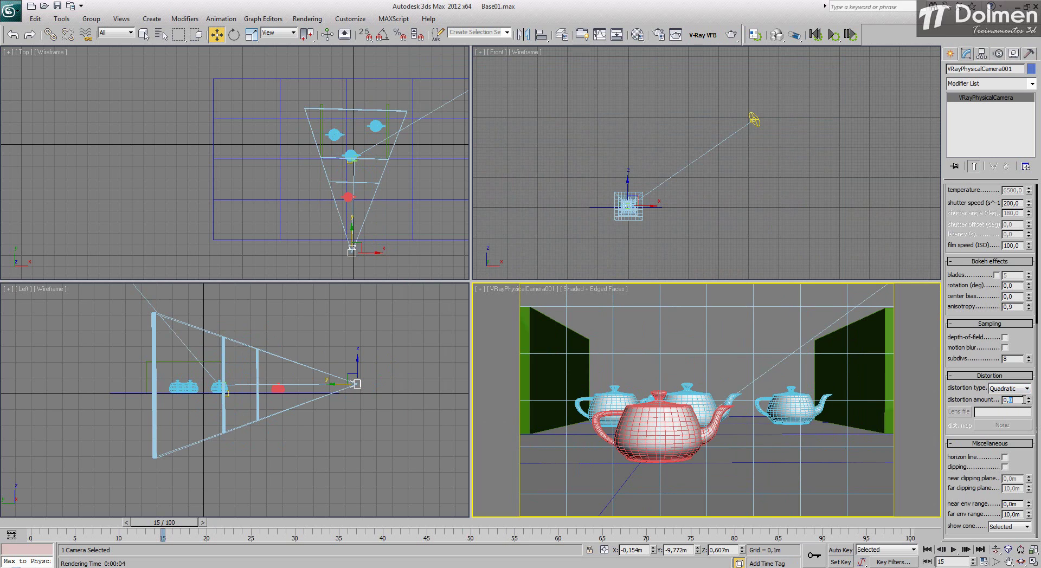
pyautogui.click(1027, 398)
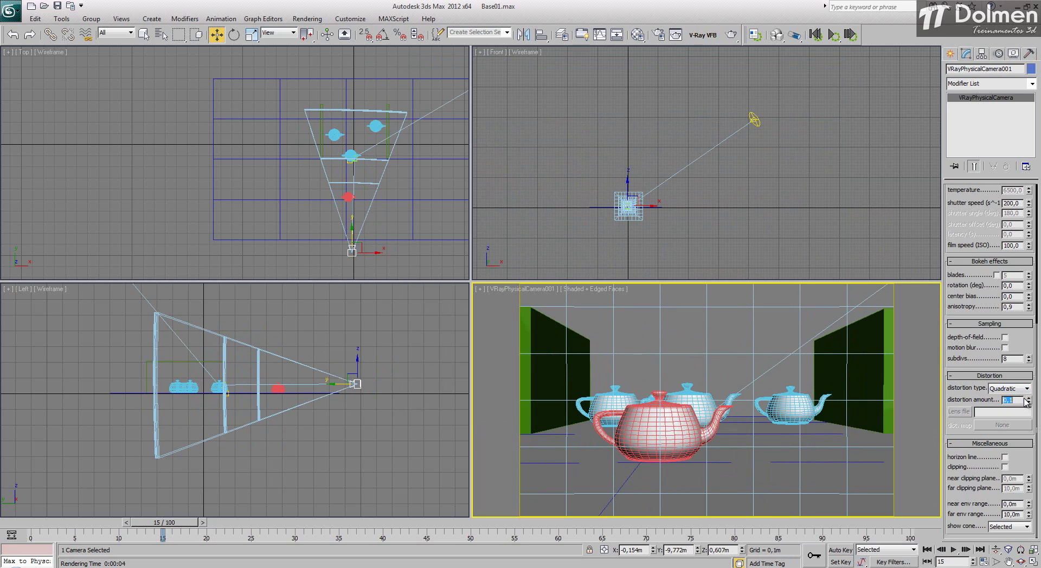
pyautogui.rightClick(676, 314)
pyautogui.click(731, 35)
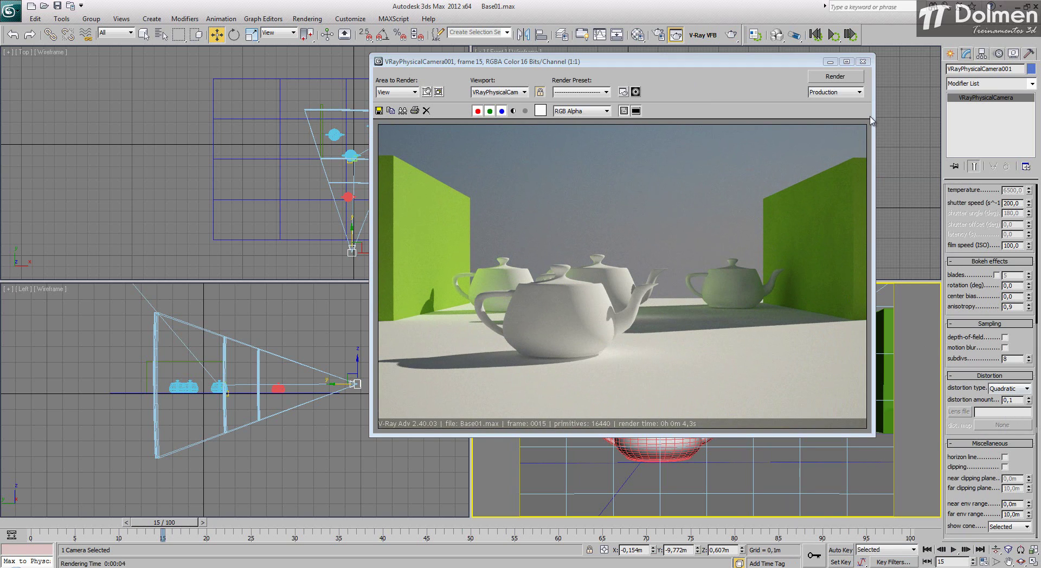
pyautogui.click(863, 63)
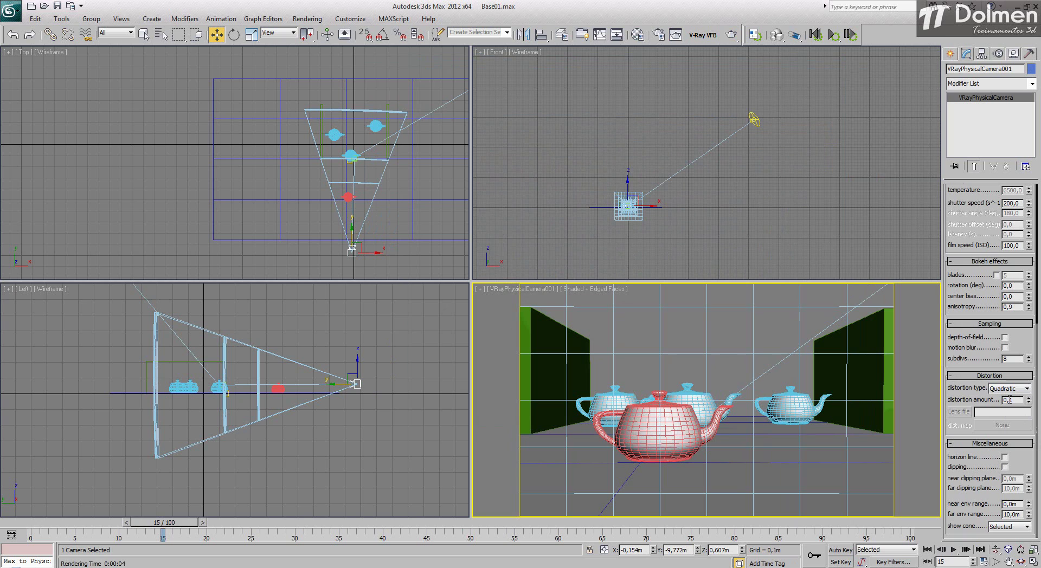
# Reset the physical camera's distortion amount to 0
pyautogui.moveTo(1007, 400); pyautogui.dragTo(1014, 399)
pyautogui.write('0')
pyautogui.press('Return')
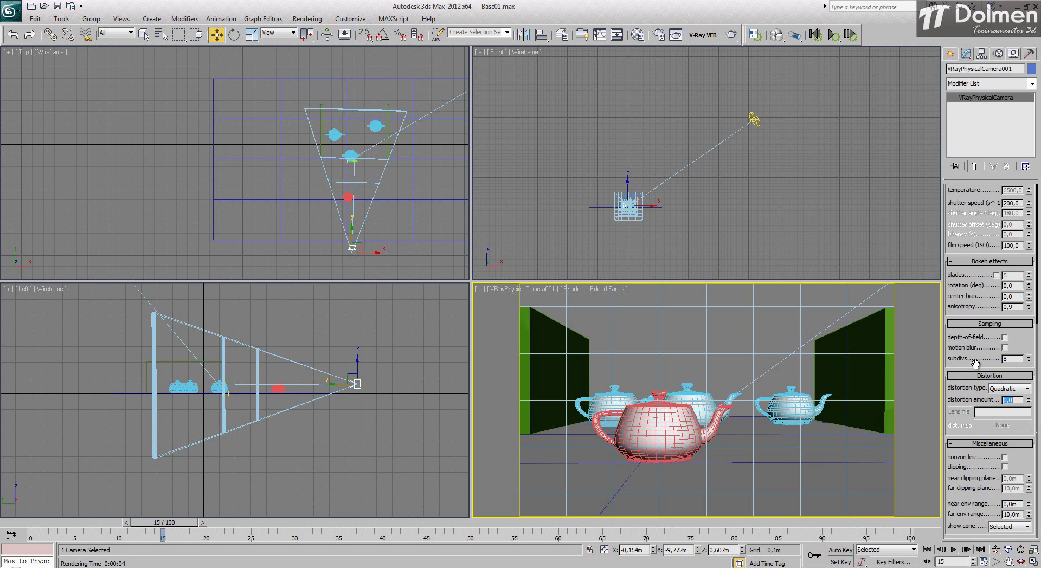
# Switch the camera's distortion type to Cubic with an amount of -0,35 and test-render the camera view
pyautogui.click(1027, 389)
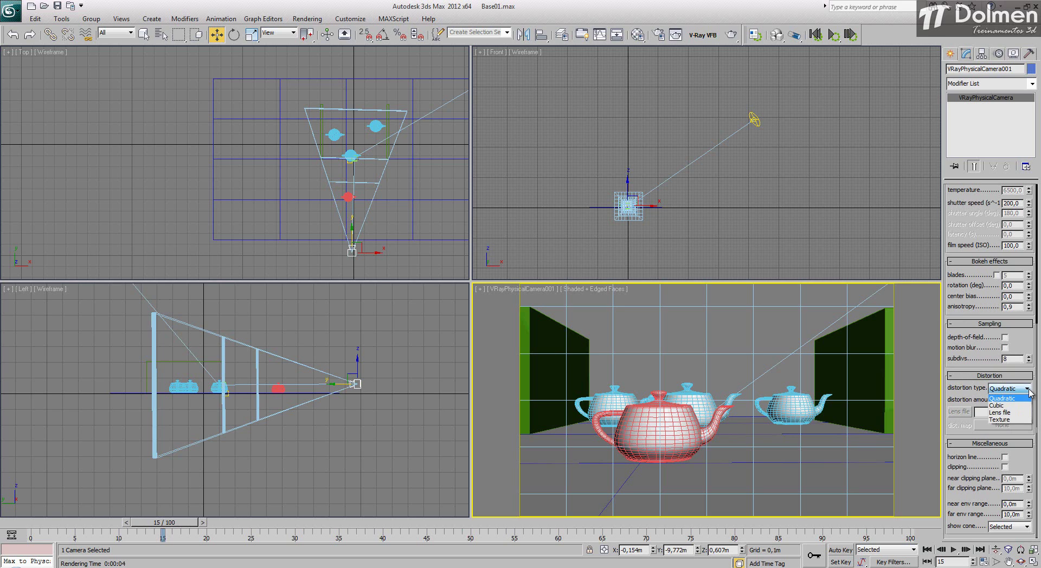
pyautogui.click(1001, 406)
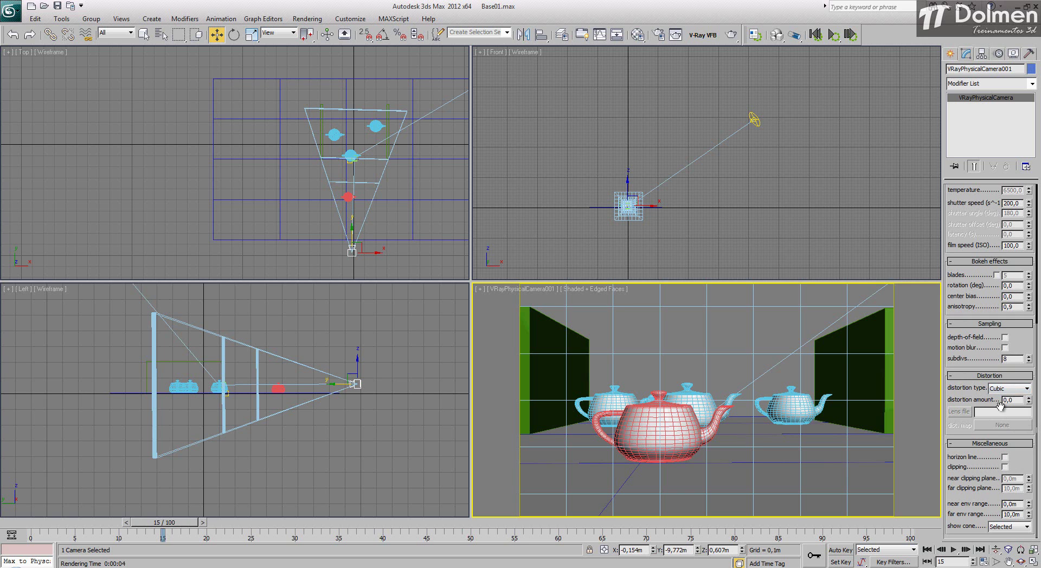
pyautogui.moveTo(1028, 399); pyautogui.dragTo(1027, 421)
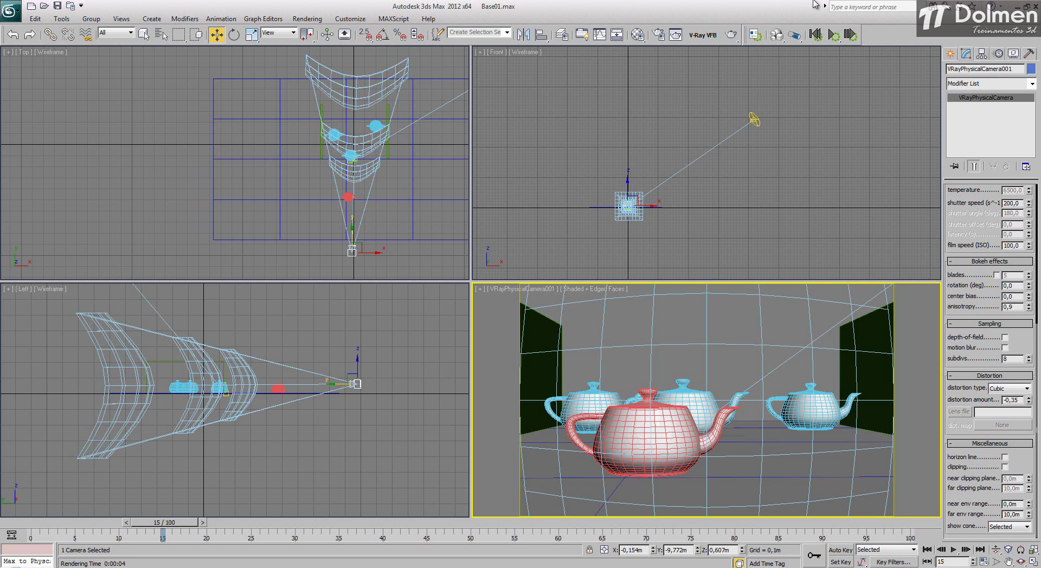
pyautogui.click(732, 35)
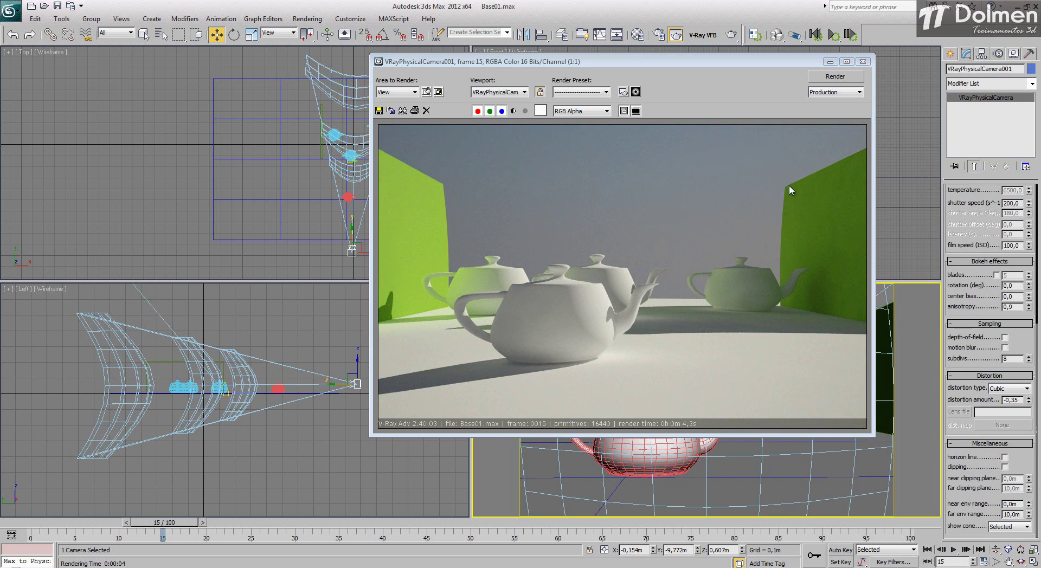
# Close the rendered frame and try the Lens file and Texture distortion types on the physical camera
pyautogui.click(862, 62)
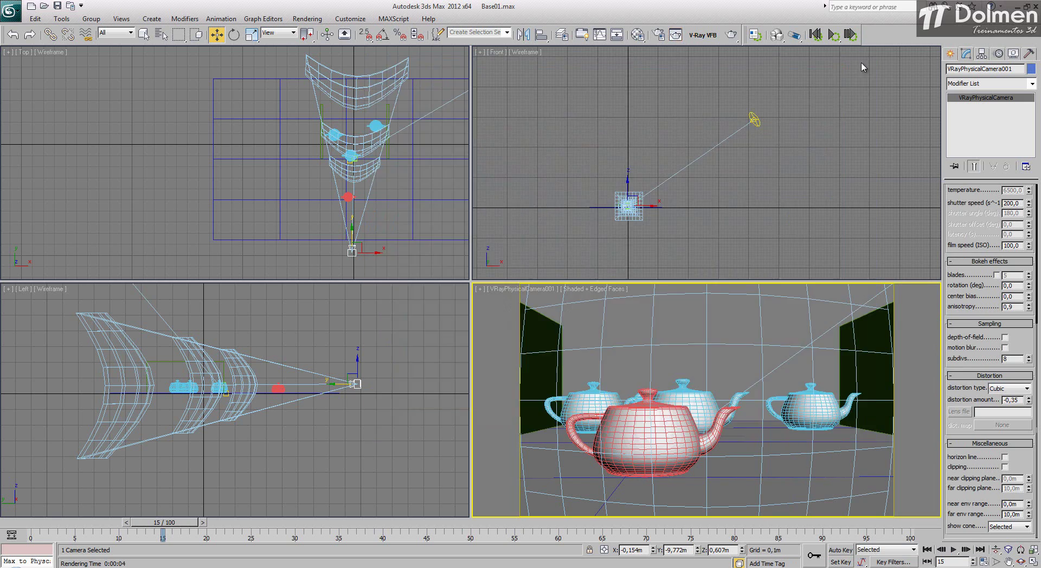
pyautogui.click(1019, 389)
pyautogui.click(1000, 412)
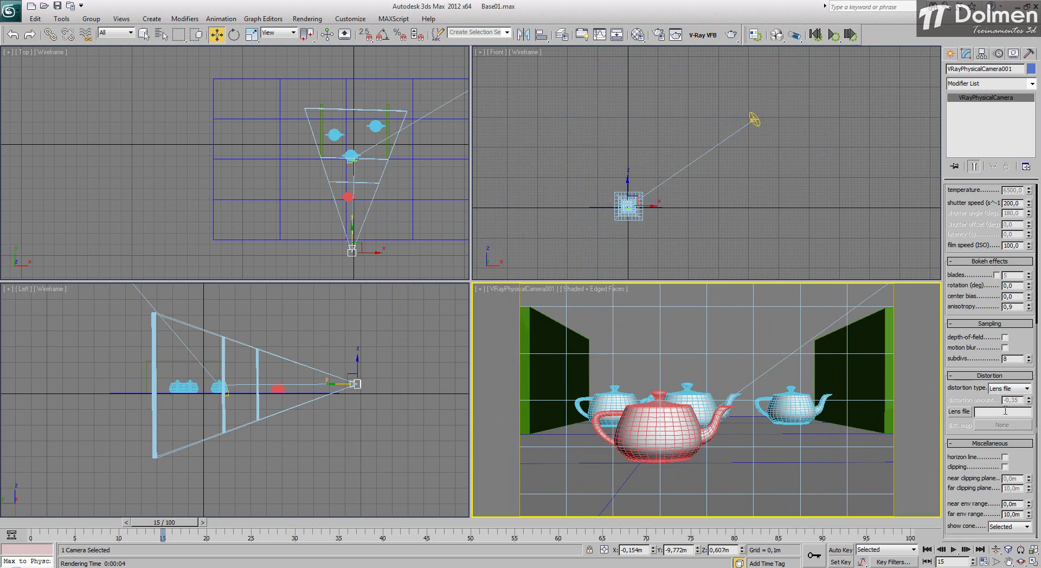
pyautogui.click(1027, 390)
pyautogui.click(1002, 420)
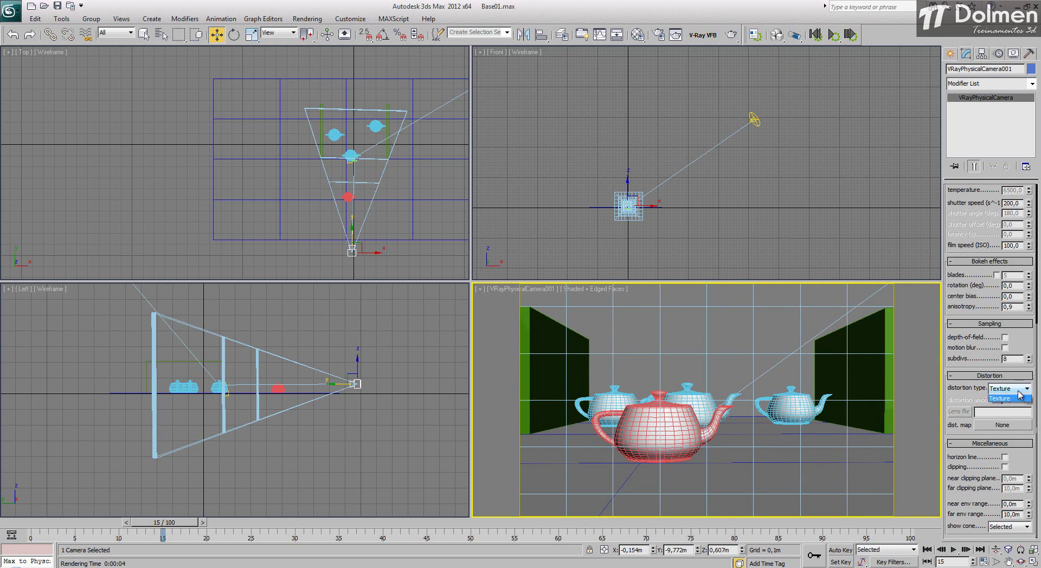
# Switch the camera's distortion type to Quadratic with a distortion amount of 0,1
pyautogui.click(1020, 394)
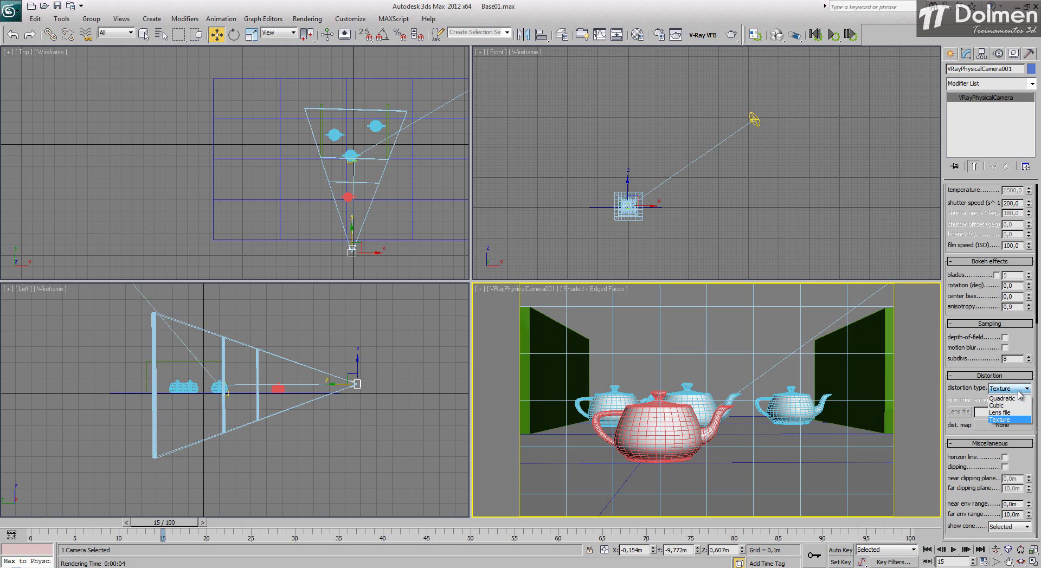
pyautogui.click(1002, 398)
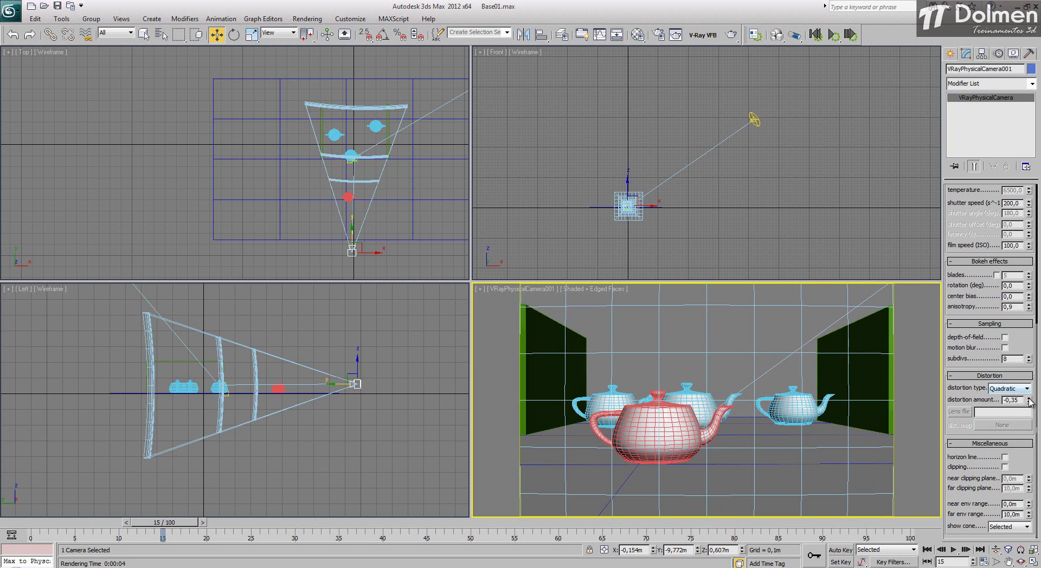
pyautogui.moveTo(1030, 402)
pyautogui.mouseDown()
pyautogui.moveTo(1032, 317)
pyautogui.moveTo(1029, 403)
pyautogui.mouseUp()
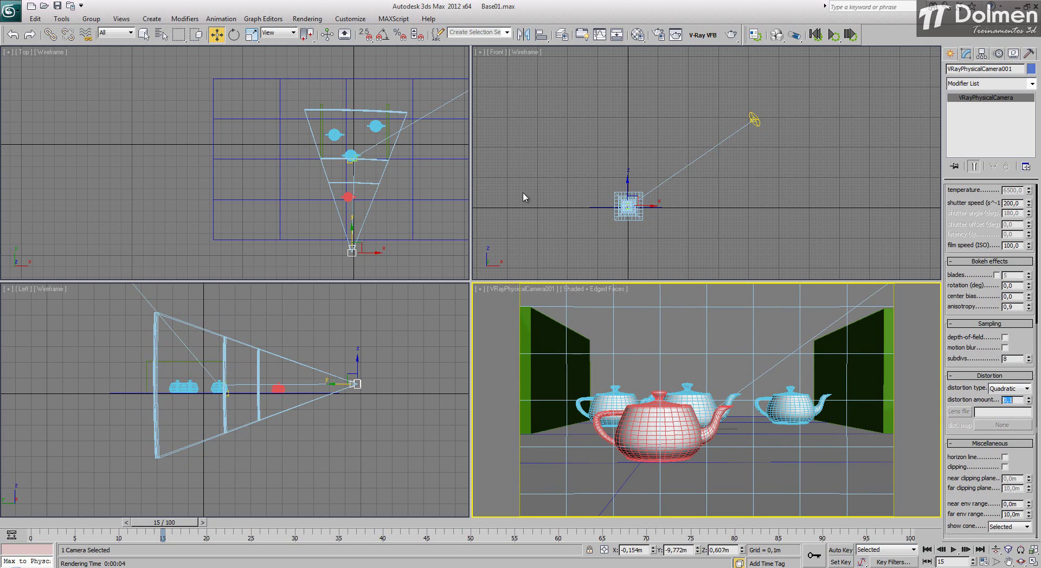
# Reselect the physical camera, enable its horizon line and maximize the camera viewport
pyautogui.rightClick(432, 193)
pyautogui.scroll(7, 383, 171)
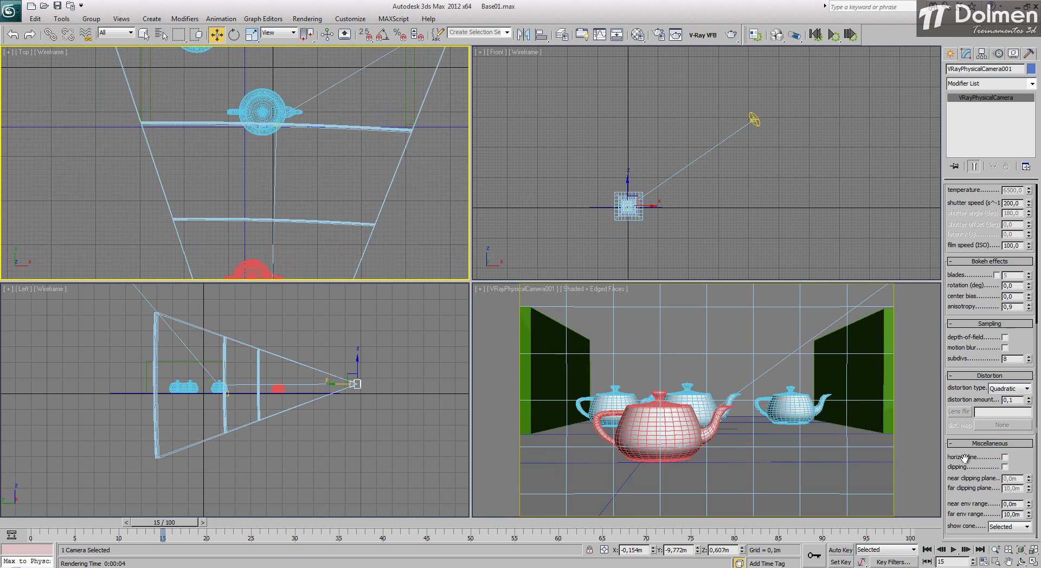
pyautogui.click(732, 329)
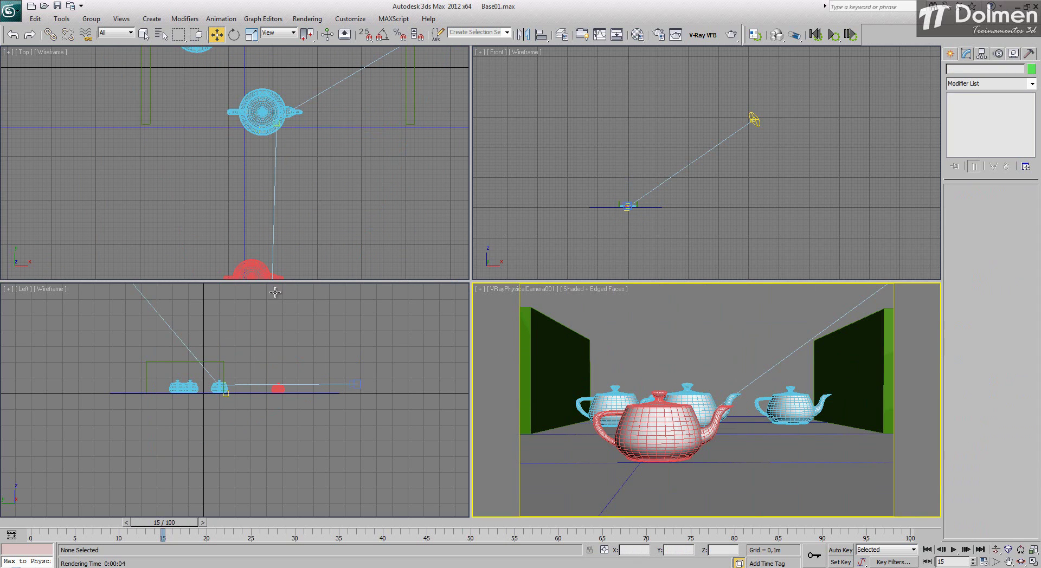
pyautogui.click(358, 385)
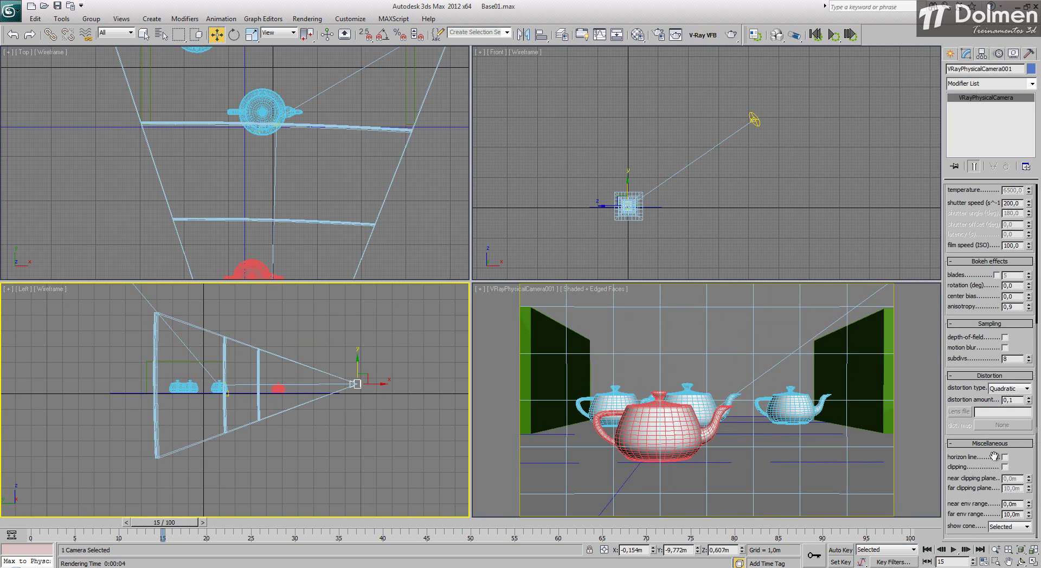
pyautogui.click(1005, 459)
pyautogui.click(1033, 563)
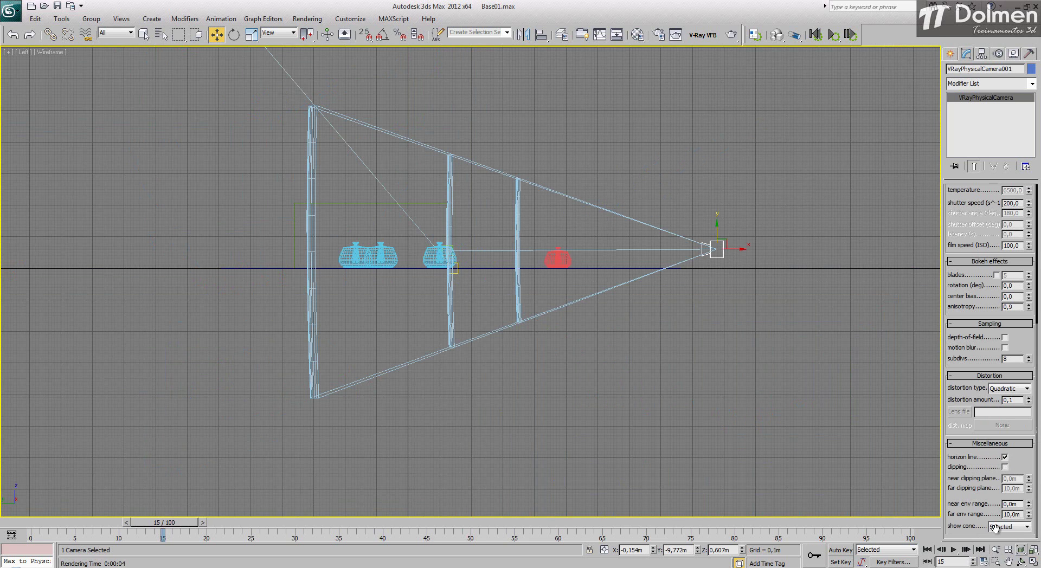
pyautogui.click(1033, 562)
pyautogui.rightClick(821, 446)
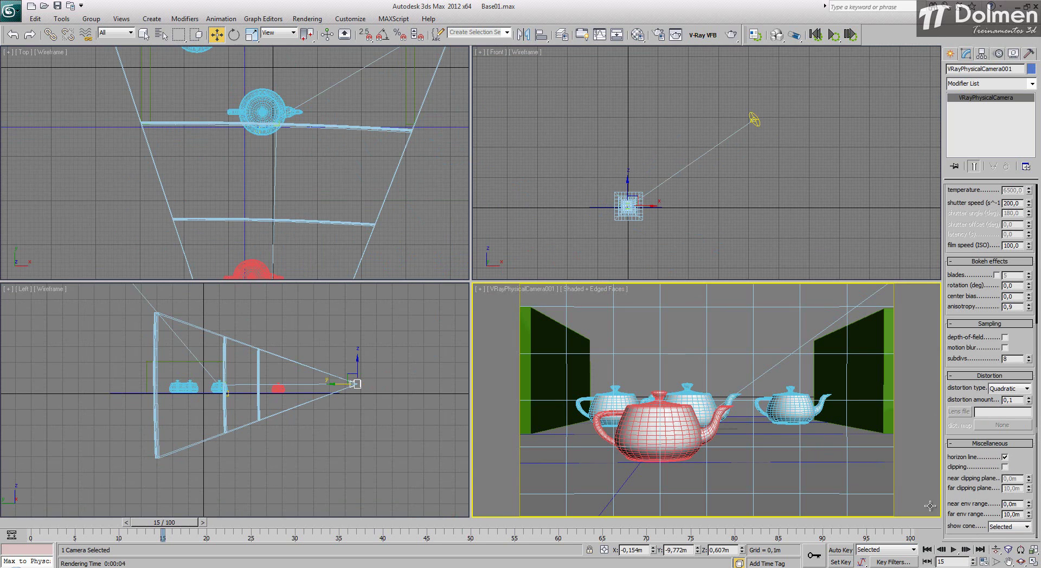
pyautogui.click(1033, 562)
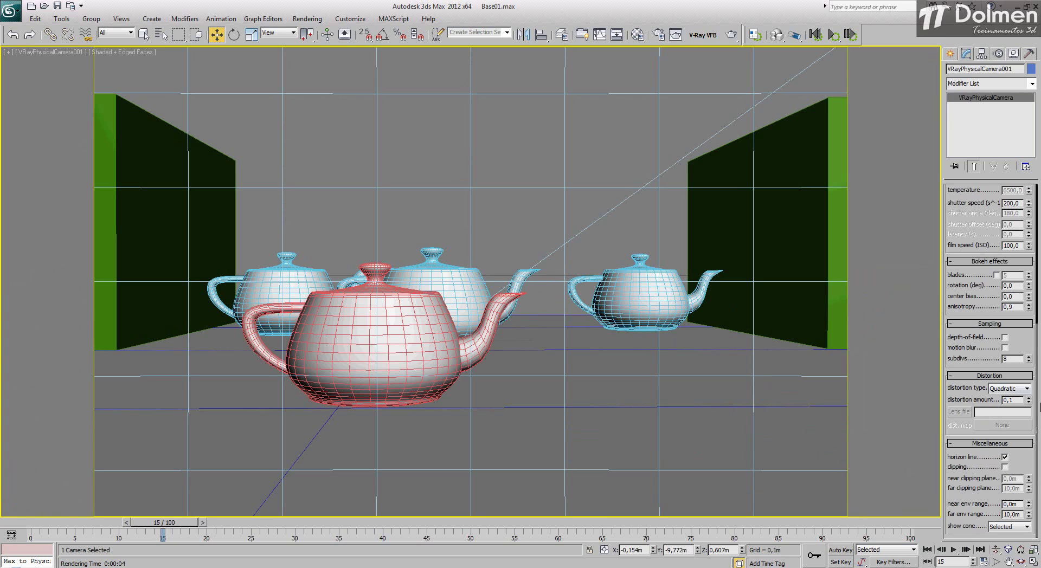
# Compare the camera view with the horizon line off and on in shaded and wireframe display, then restore the four viewports
pyautogui.click(1004, 457)
pyautogui.click(1005, 457)
pyautogui.click(1005, 457)
pyautogui.click(1004, 457)
pyautogui.press('F3')
pyautogui.press('F3')
pyautogui.press('F3')
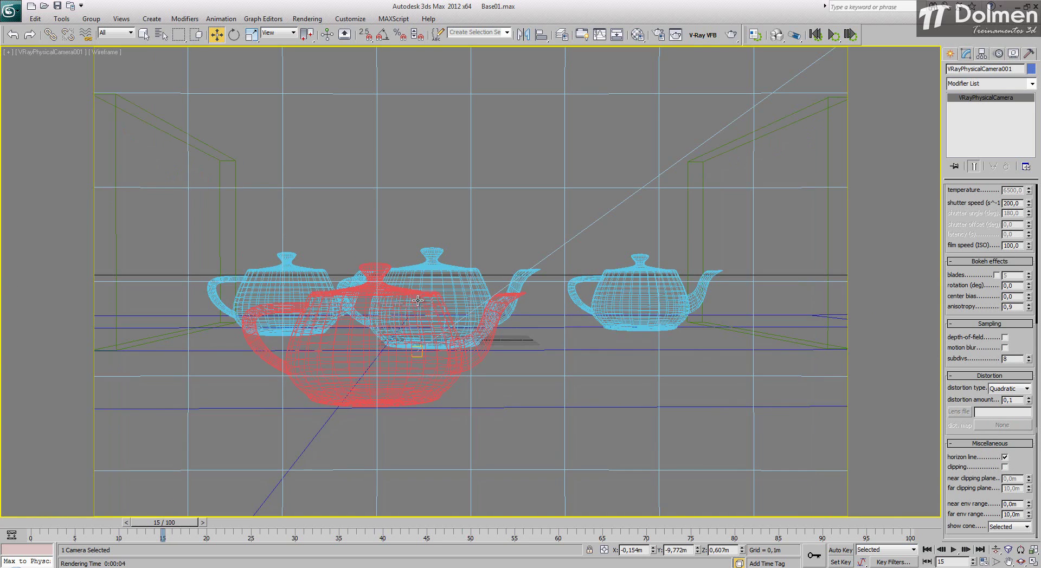
pyautogui.click(1005, 457)
pyautogui.click(1004, 457)
pyautogui.click(1031, 562)
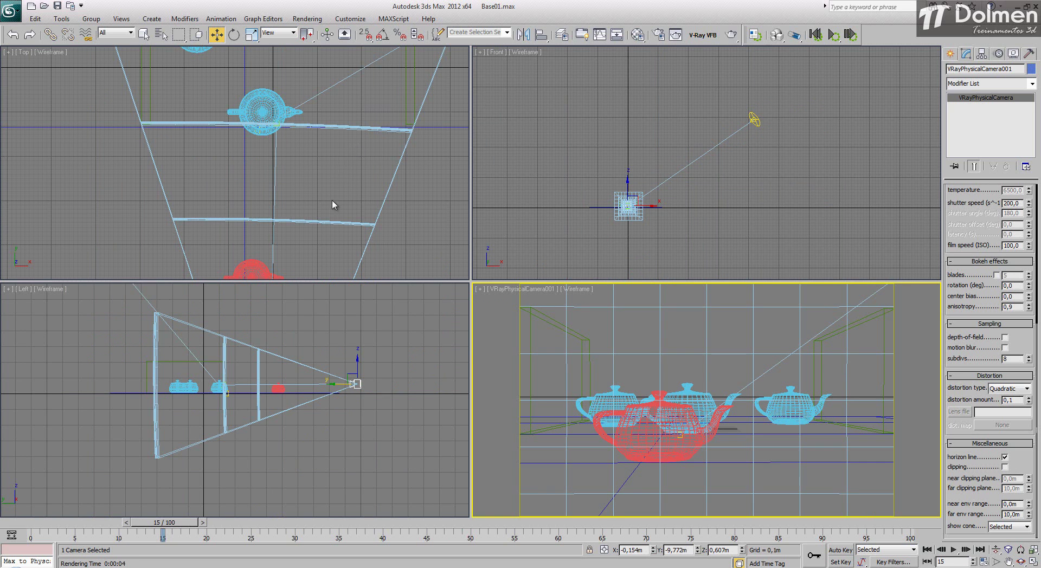
# Move the camera slightly in the Left view to Y -9,798 m and Z 0,606 m, and disable its horizon line
pyautogui.click(361, 377)
pyautogui.moveTo(357, 370)
pyautogui.mouseDown()
pyautogui.moveTo(362, 355)
pyautogui.moveTo(365, 371)
pyautogui.mouseUp()
pyautogui.click(1004, 457)
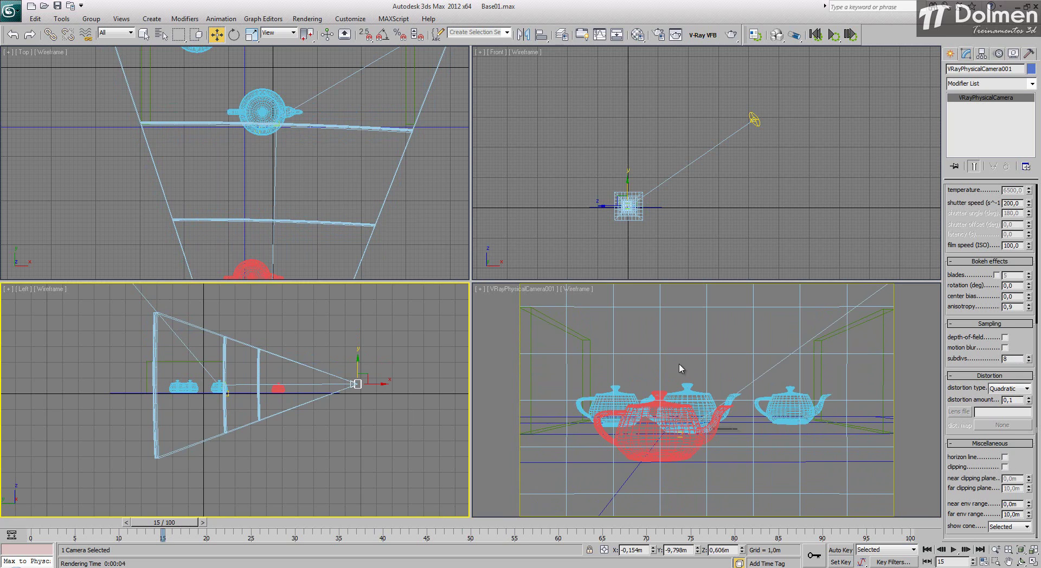
# Return the camera view to shaded display and switch the horizon line on and off again
pyautogui.middleClick(623, 339)
pyautogui.press('F3')
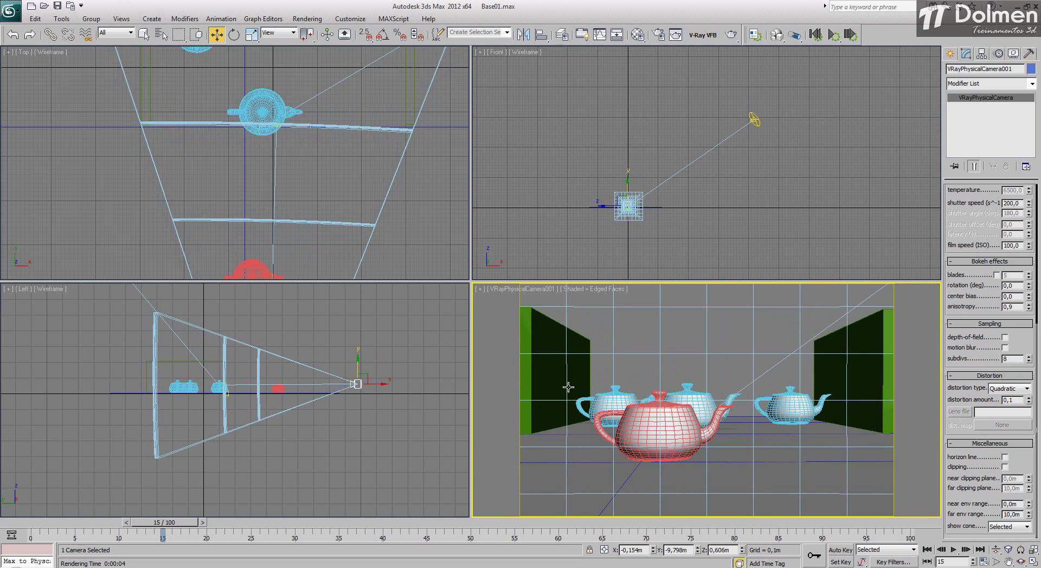
pyautogui.click(1005, 457)
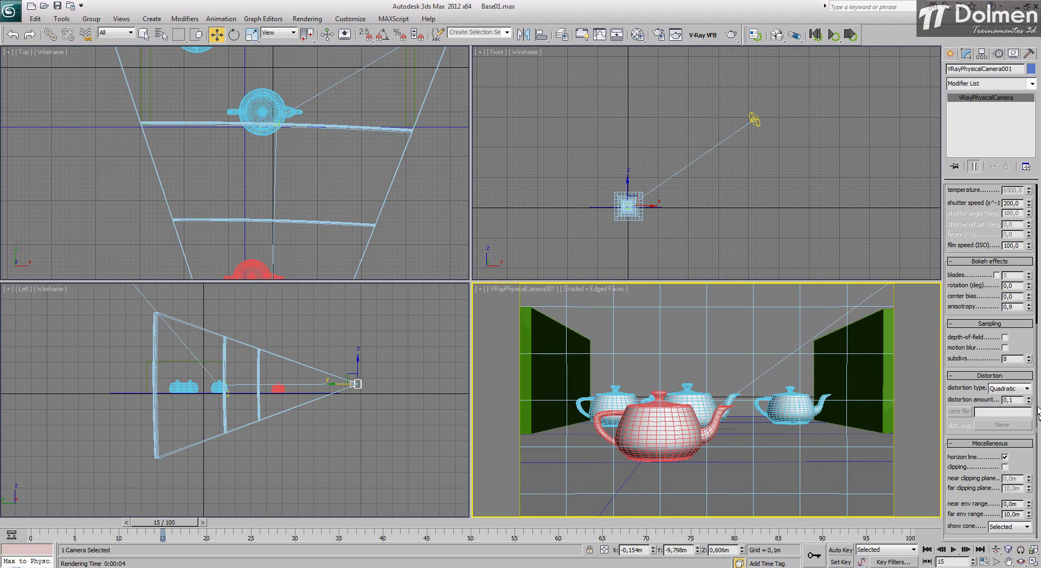
pyautogui.click(1005, 458)
# Enable clipping on the physical camera and set the near clipping plane to 8,403 m
pyautogui.click(1005, 467)
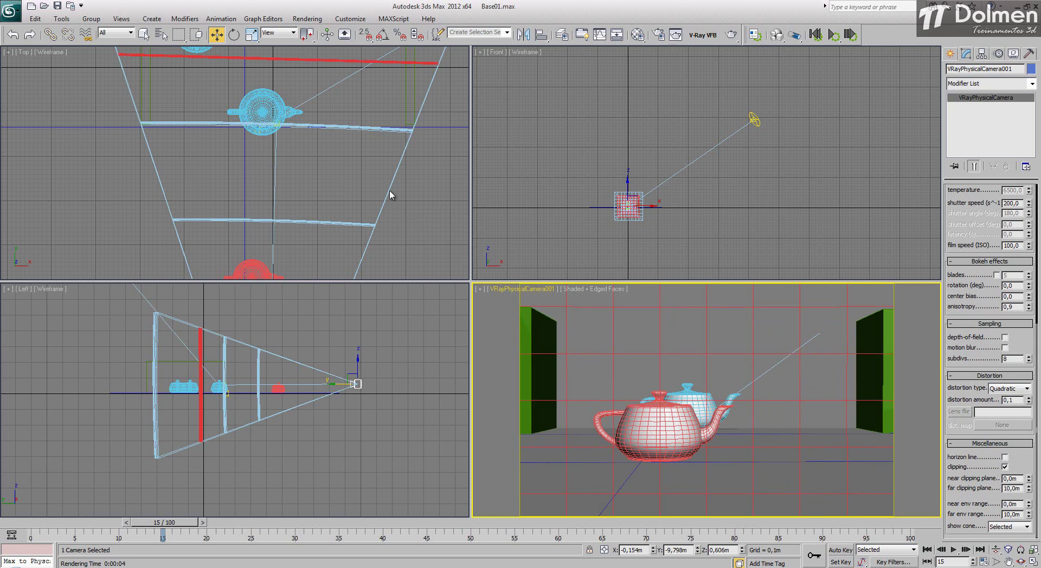
pyautogui.scroll(-5, 214, 114)
pyautogui.moveTo(208, 110); pyautogui.dragTo(216, 119, button='middle')
pyautogui.scroll(3, 214, 116)
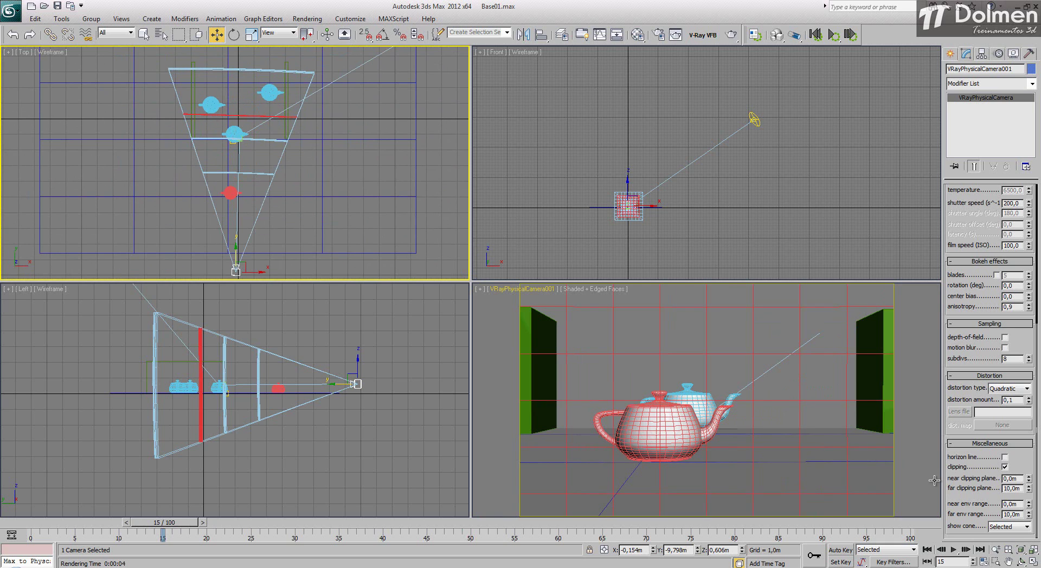
pyautogui.scroll(6, 302, 265)
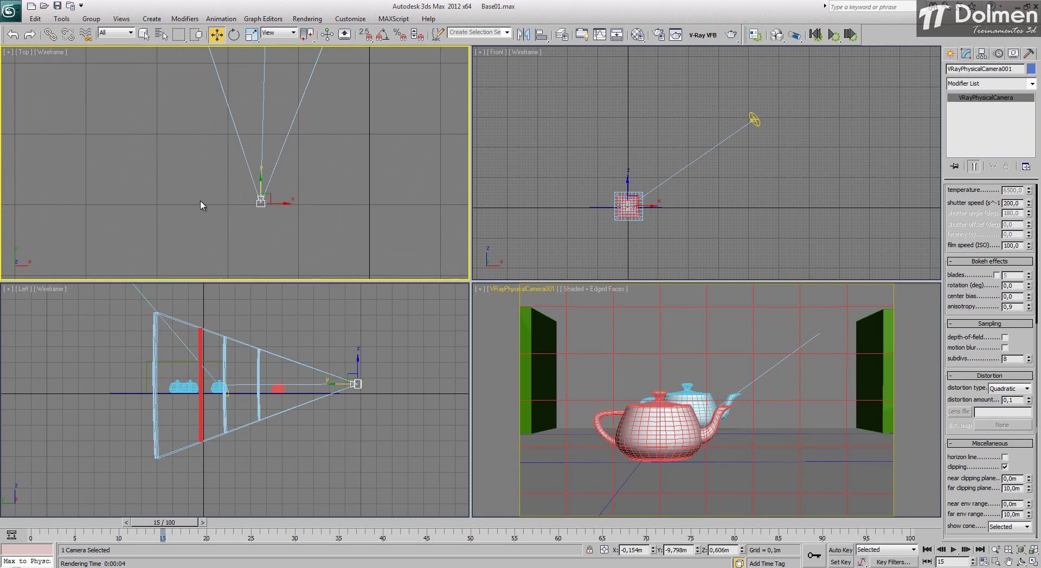
pyautogui.scroll(-6, 274, 227)
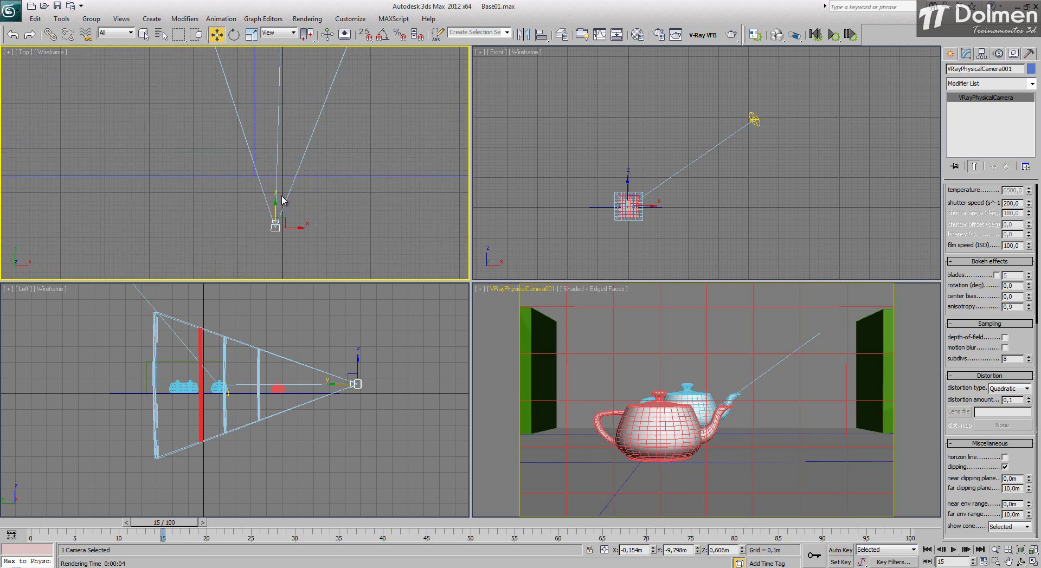
pyautogui.scroll(1, 278, 209)
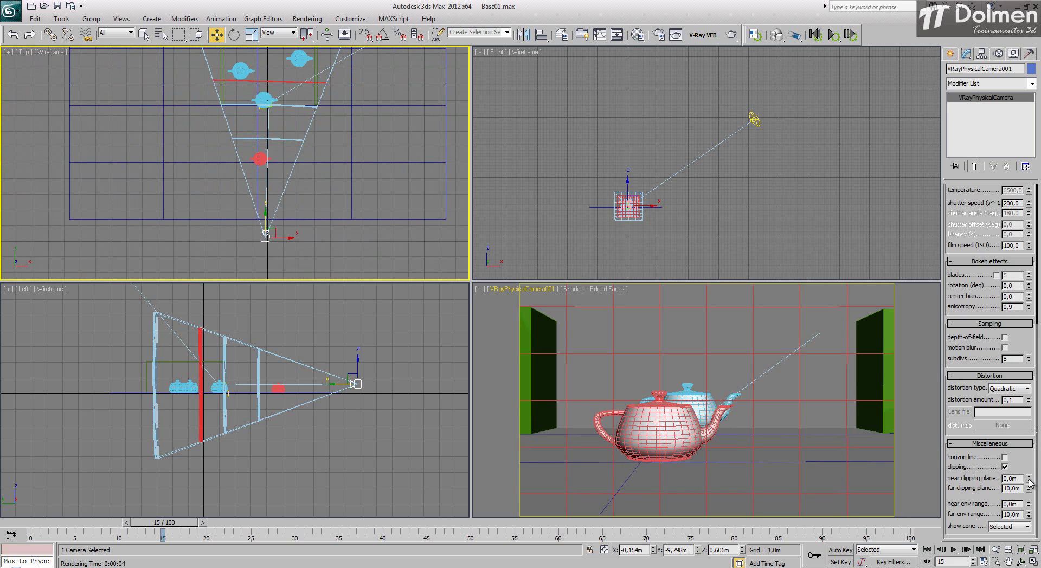
pyautogui.moveTo(1030, 482); pyautogui.dragTo(986, 496)
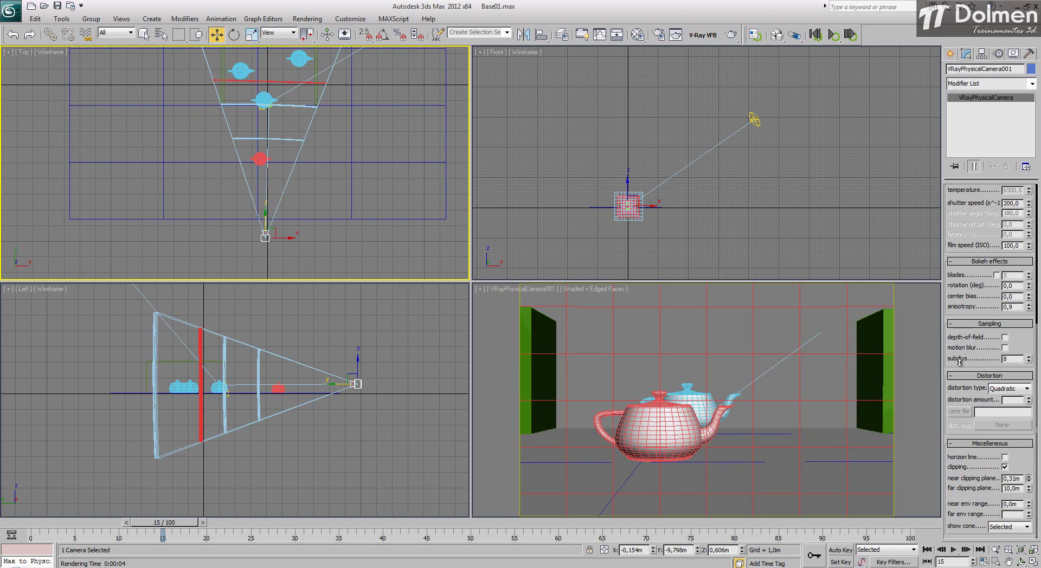
pyautogui.moveTo(959, 361); pyautogui.dragTo(1007, 258)
pyautogui.moveTo(1017, 189); pyautogui.dragTo(1037, 410)
pyautogui.moveTo(1030, 134); pyautogui.dragTo(928, 101)
pyautogui.moveTo(1028, 478); pyautogui.dragTo(1029, 291)
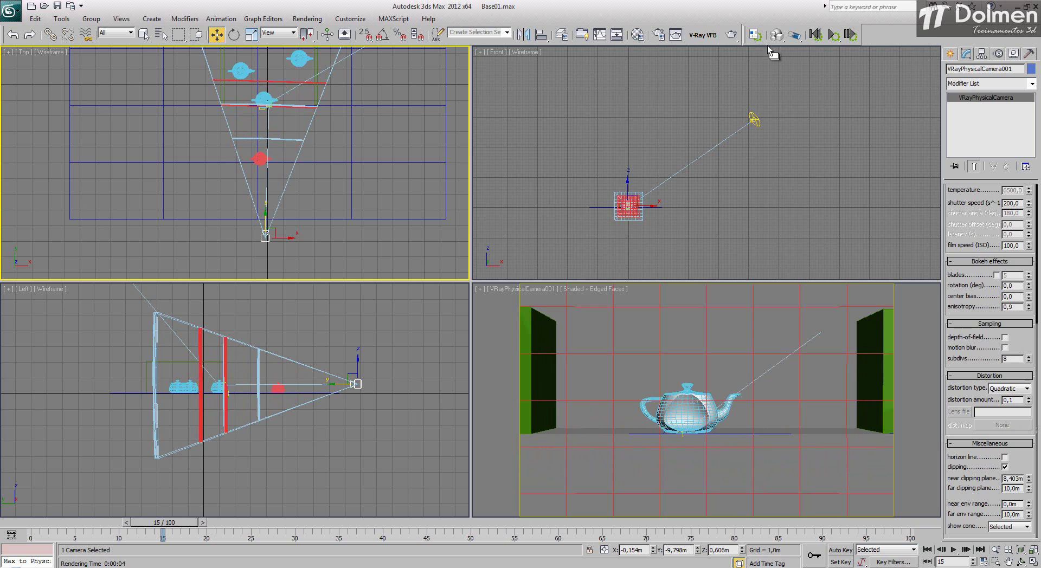
# Test-render the clipped camera view and close the rendered frame
pyautogui.rightClick(642, 462)
pyautogui.click(676, 35)
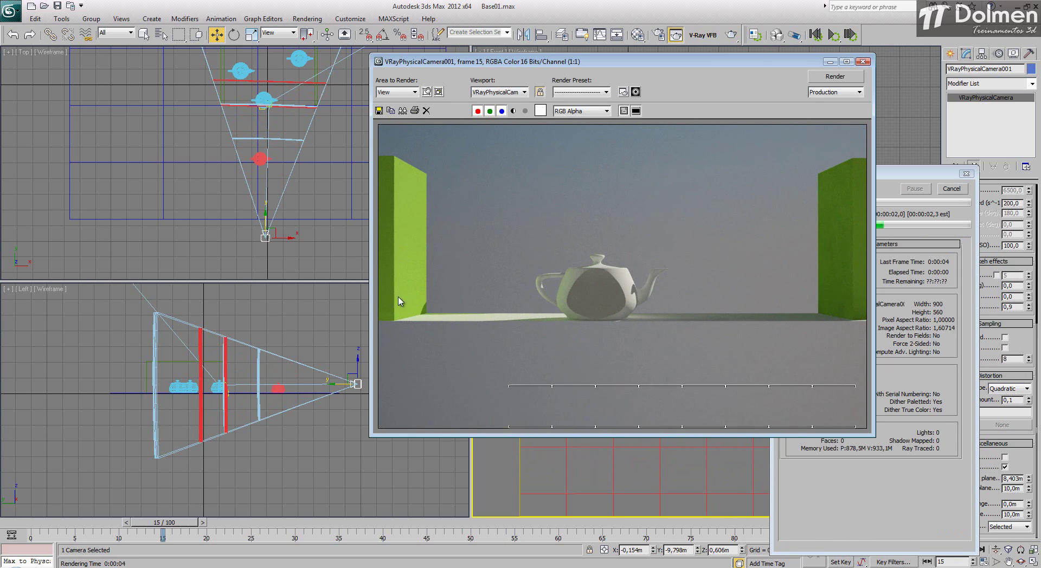
pyautogui.click(863, 61)
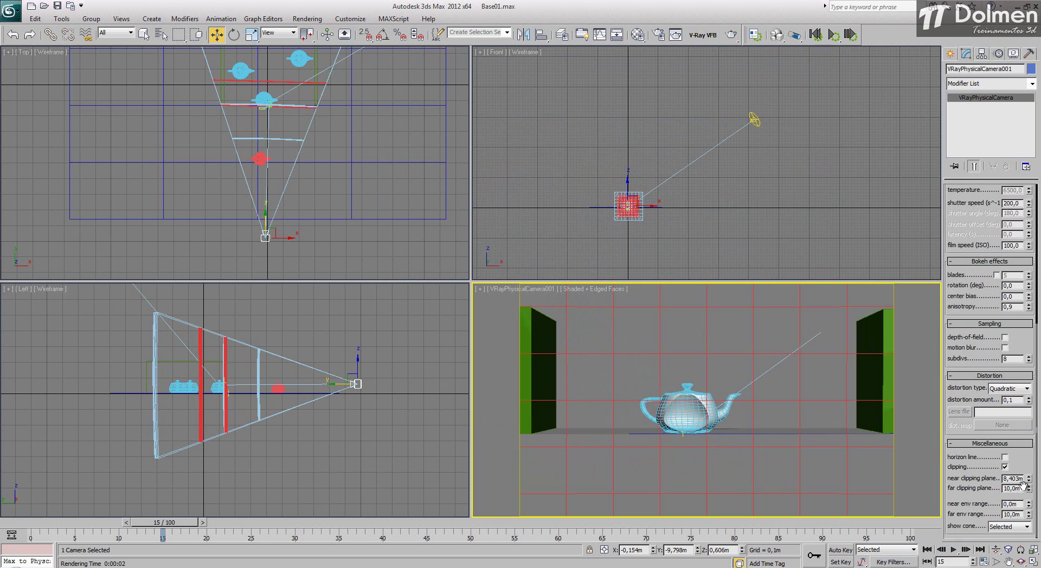
# Set the near clipping plane to 0,588 m and the far one to 4,8 m, and test-render the camera view
pyautogui.moveTo(1022, 484); pyautogui.dragTo(1031, 536)
pyautogui.moveTo(1030, 492); pyautogui.dragTo(1021, 518)
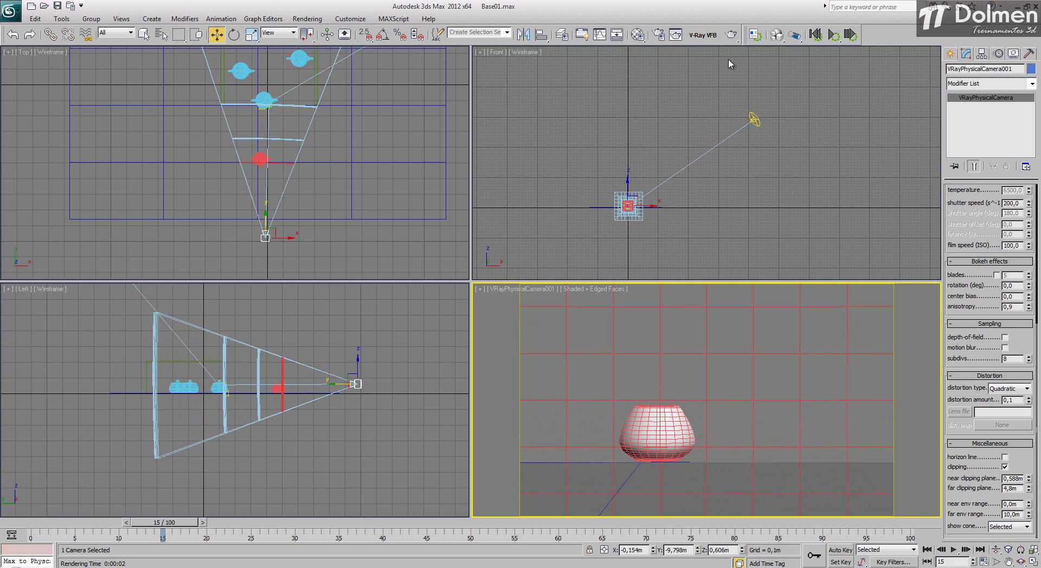
pyautogui.click(730, 35)
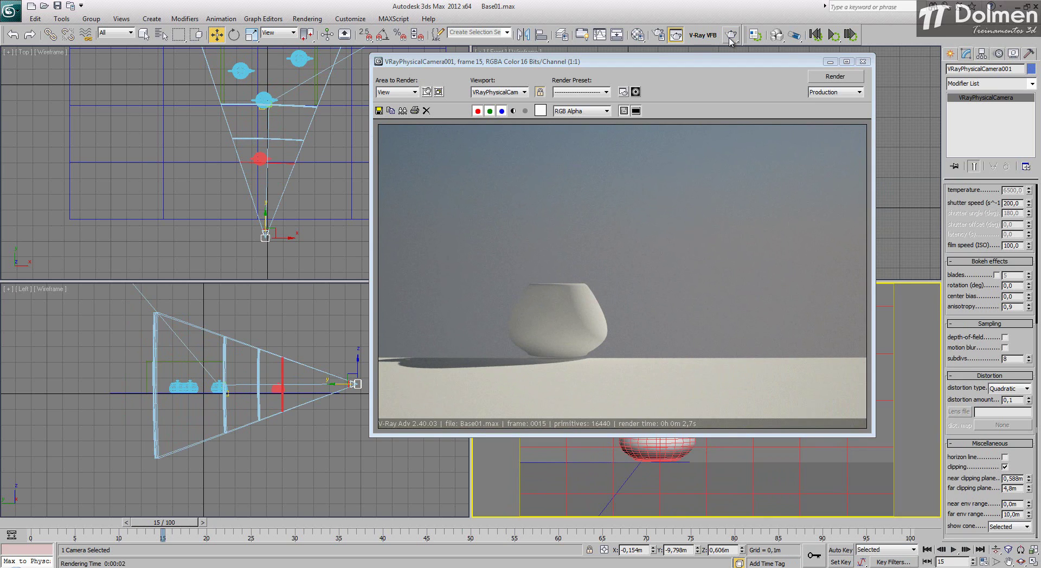
pyautogui.click(863, 61)
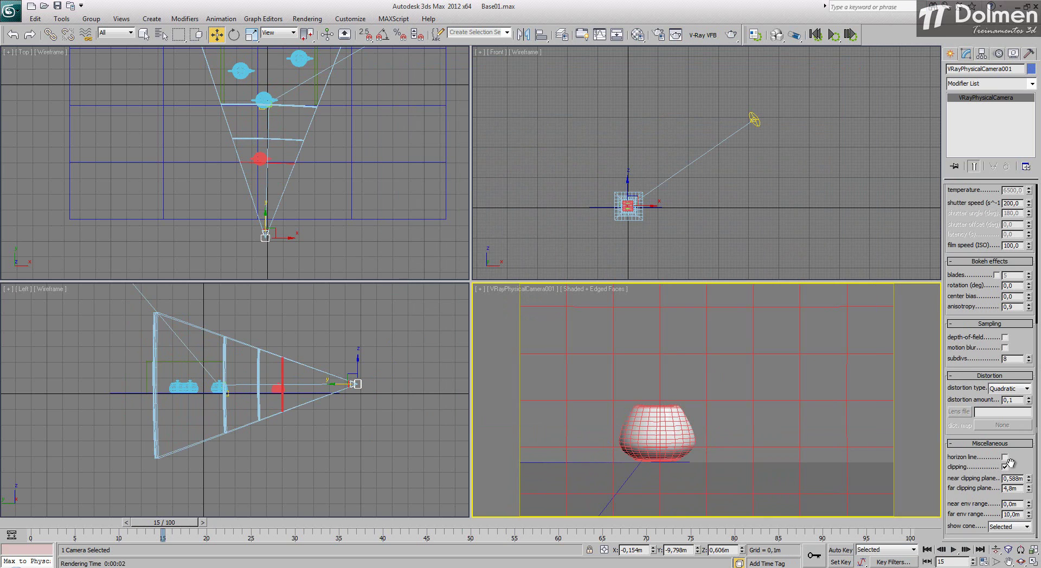
# Set the far clipping plane to 19,92 m and disable the camera's clipping
pyautogui.moveTo(1029, 490); pyautogui.dragTo(1025, 322)
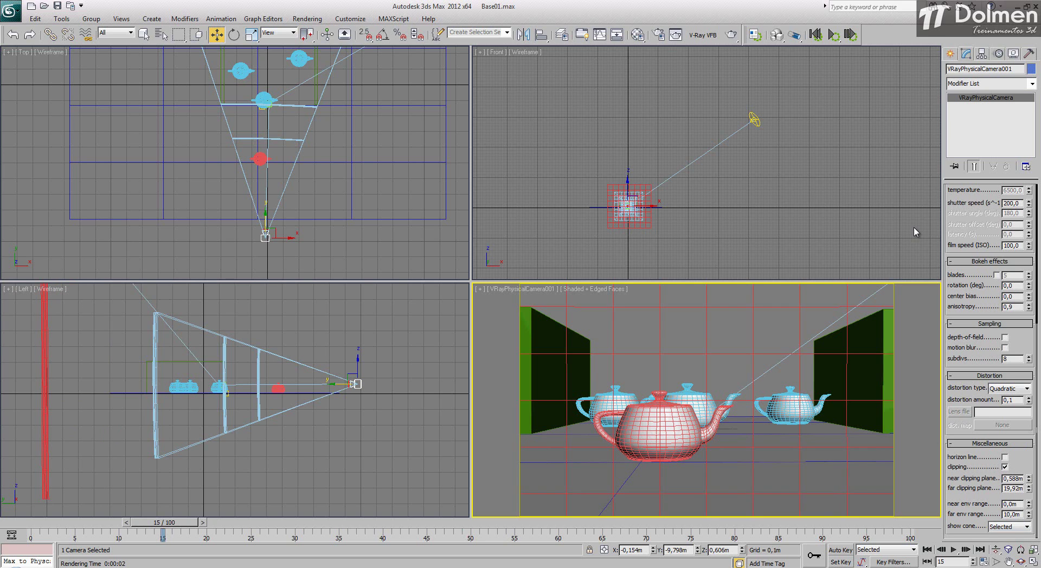
pyautogui.click(1005, 467)
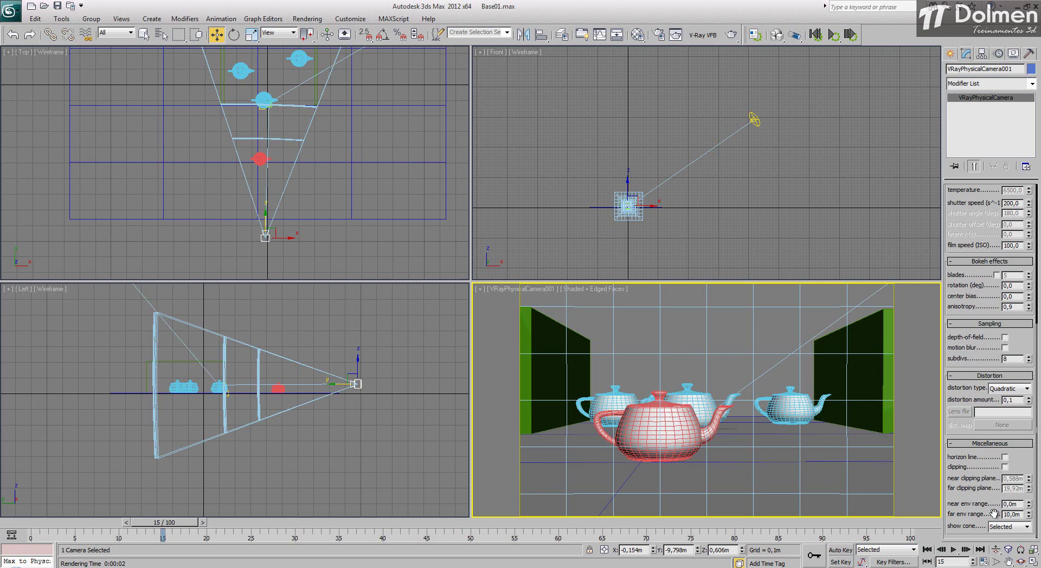
# Set the camera's cone display to Always, check it with the camera deselected, and select the camera with its target
pyautogui.click(1029, 528)
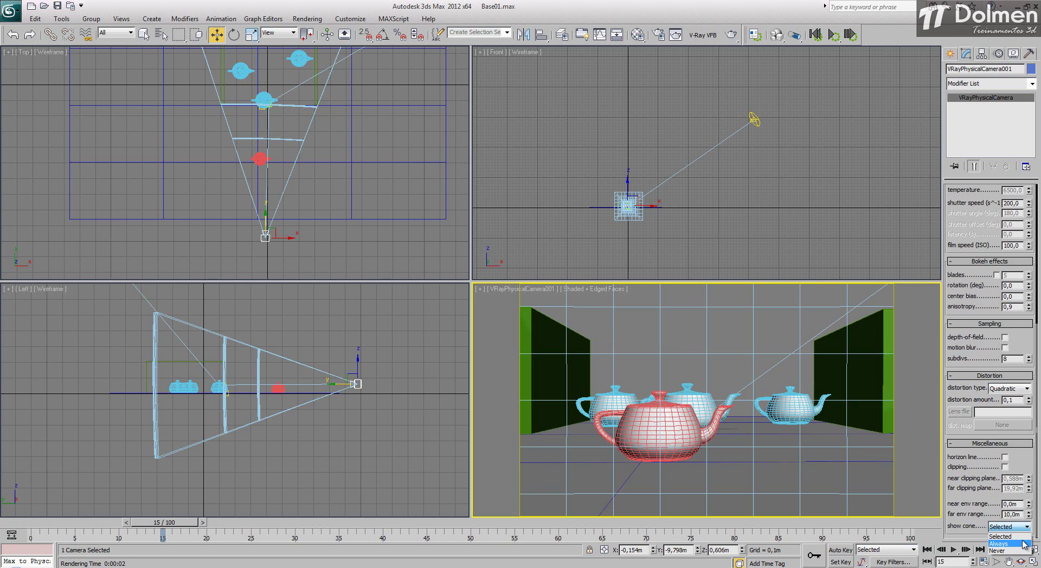
pyautogui.click(1008, 543)
pyautogui.click(435, 272)
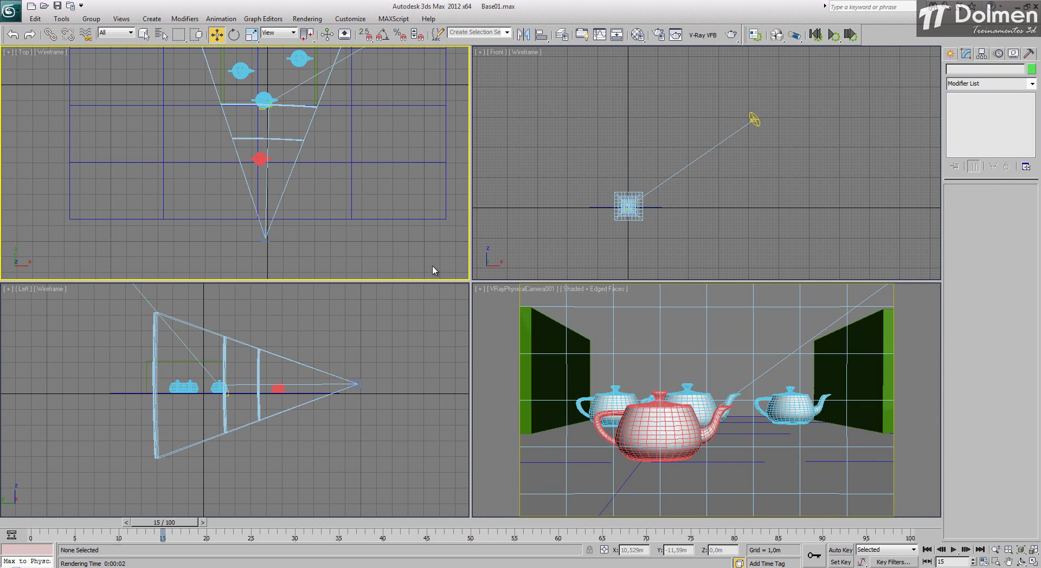
pyautogui.scroll(-3, 341, 271)
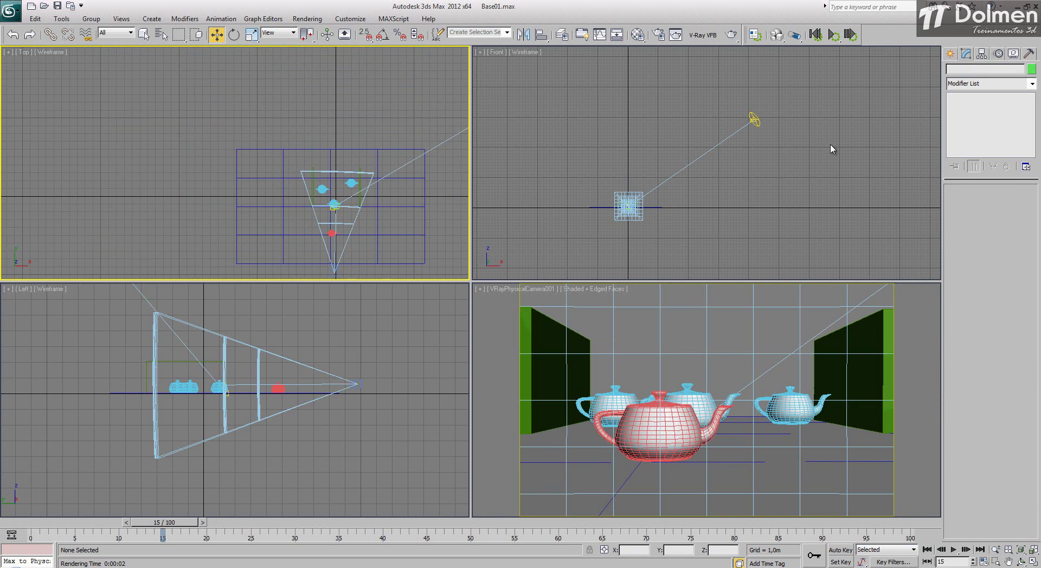
pyautogui.click(335, 269)
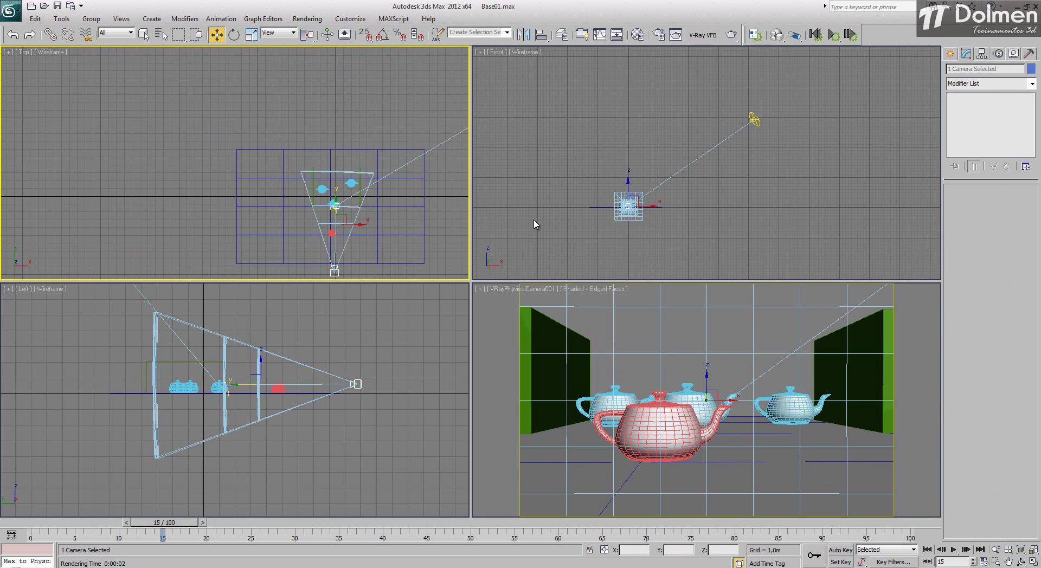
# Select the physical camera without its target and set its cone display to Never
pyautogui.moveTo(345, 257); pyautogui.dragTo(345, 214, button='middle')
pyautogui.click(335, 230)
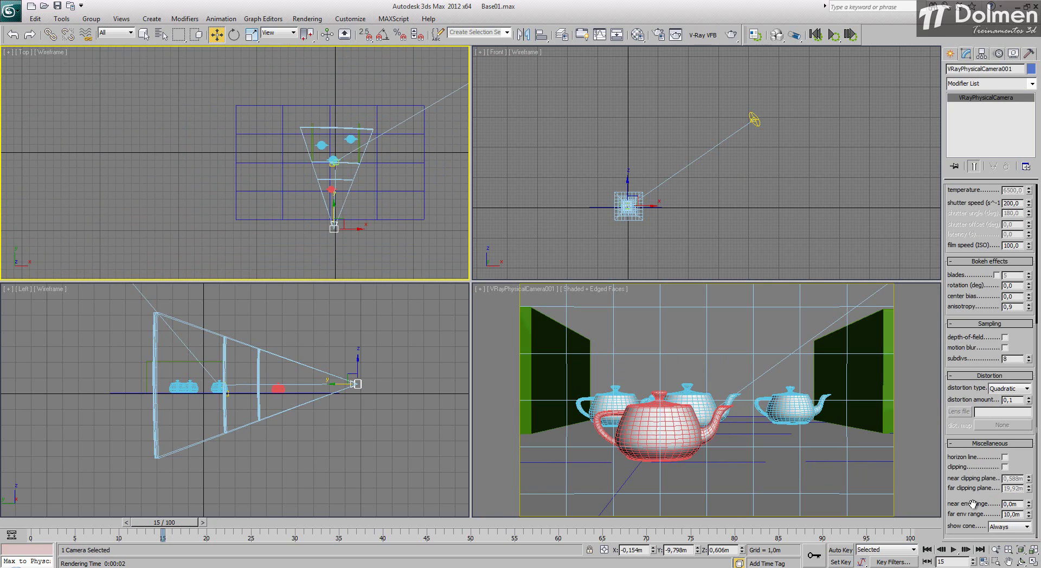
pyautogui.click(1010, 526)
pyautogui.click(997, 550)
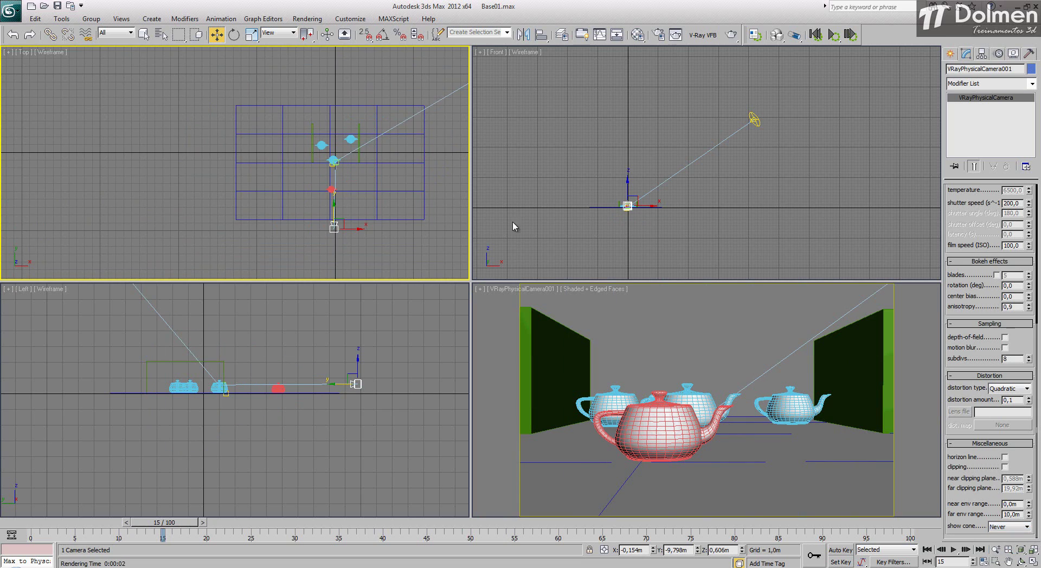
pyautogui.scroll(5, 325, 151)
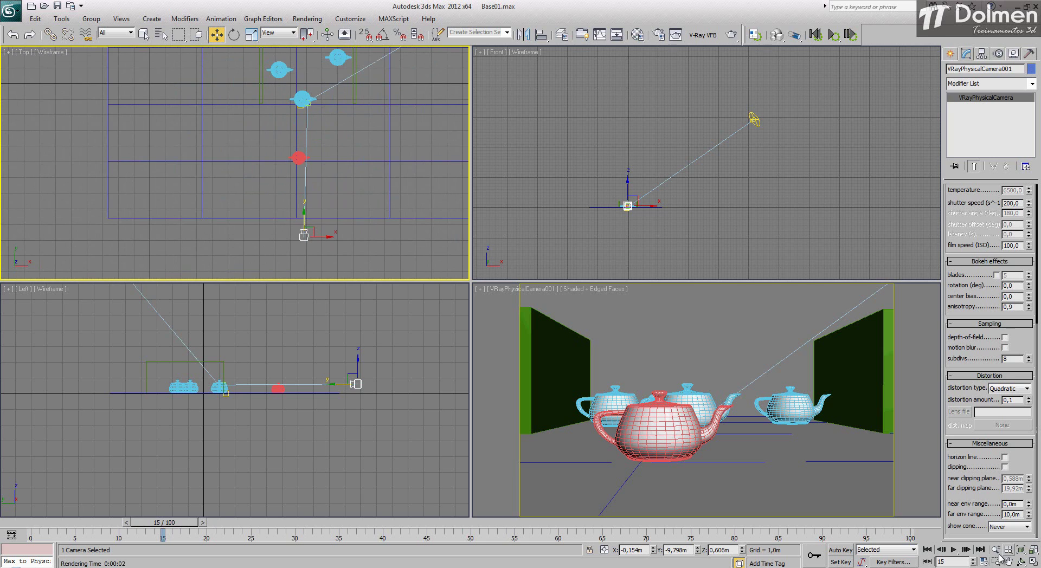
# Set the camera's cone display to Selected and check it by deselecting and reselecting the camera
pyautogui.click(1000, 527)
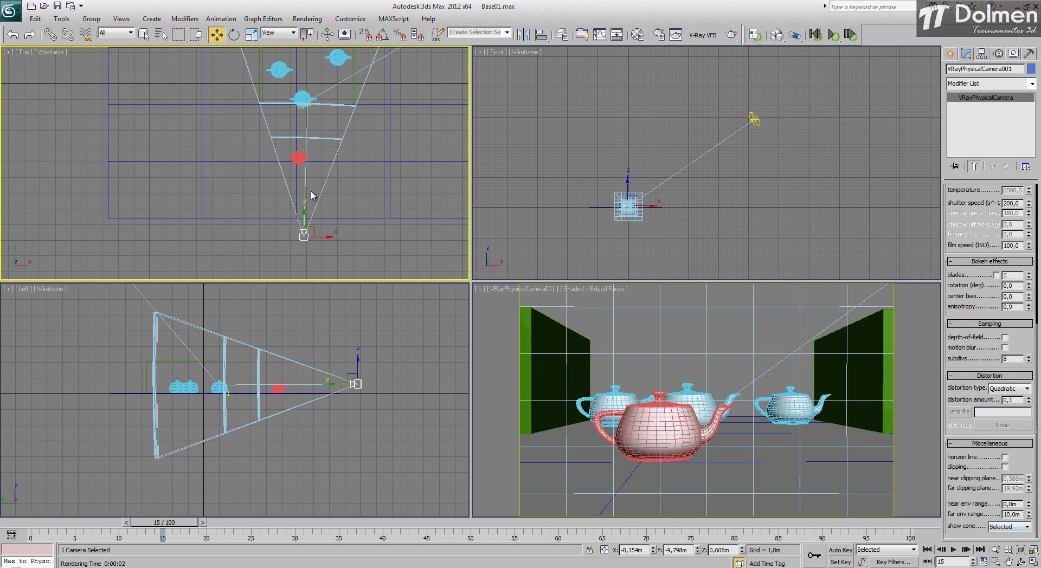
pyautogui.click(384, 242)
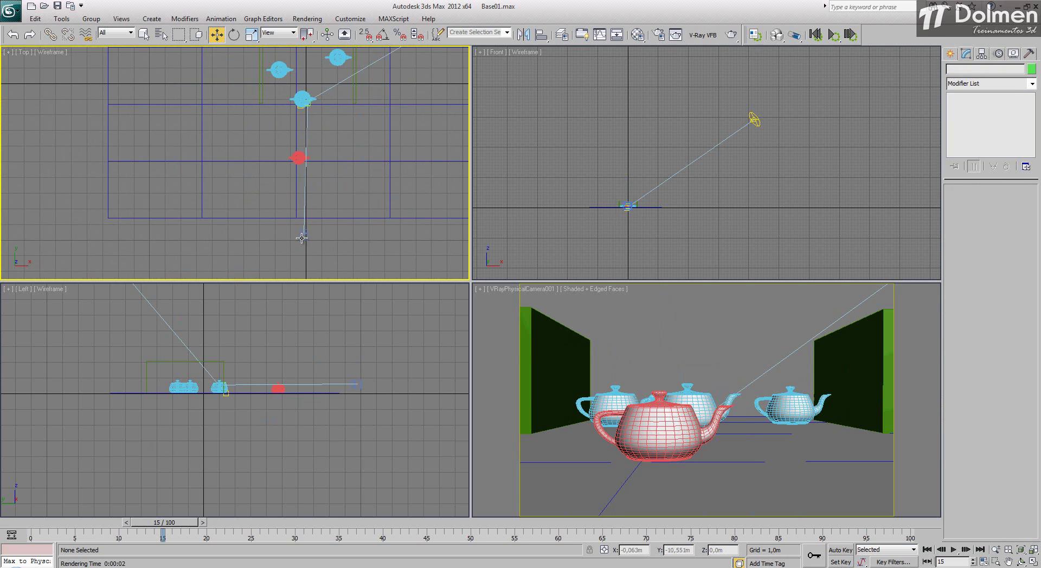
pyautogui.click(303, 235)
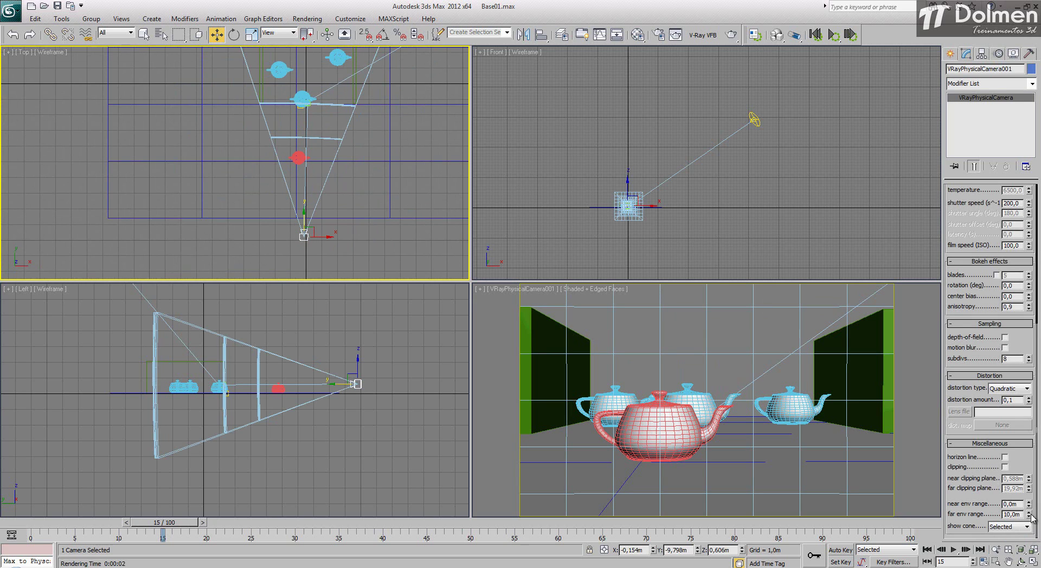
# Set the camera's cone display to Always, check the cone with nothing selected, and reselect the camera
pyautogui.click(1010, 527)
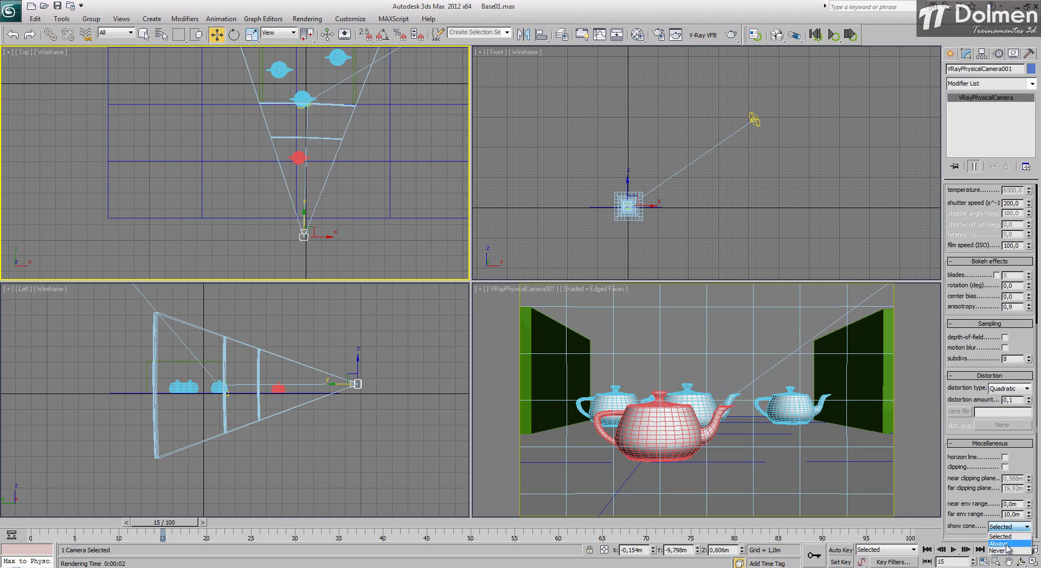
pyautogui.click(1002, 544)
pyautogui.click(342, 260)
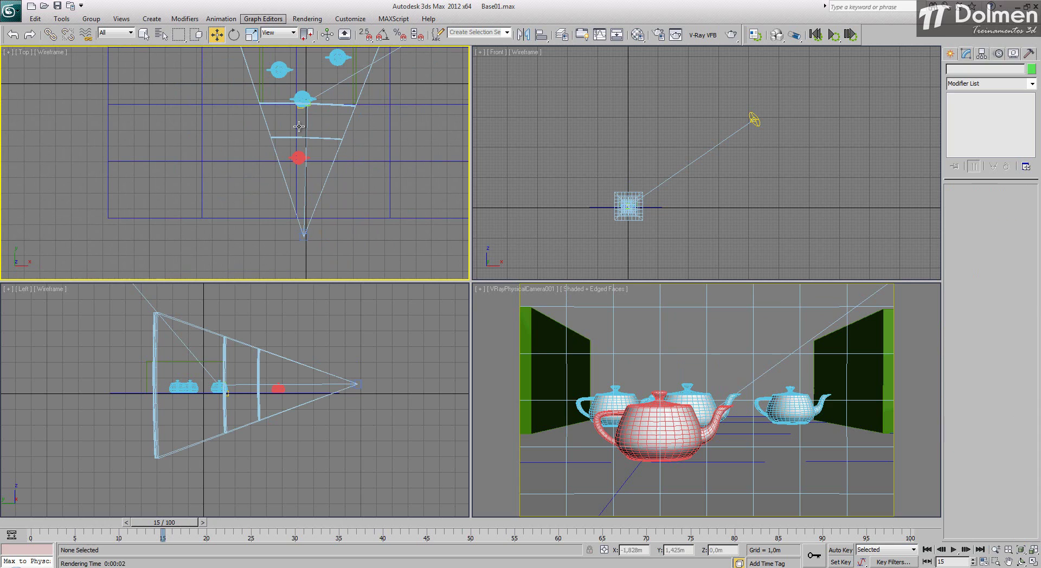
pyautogui.click(303, 235)
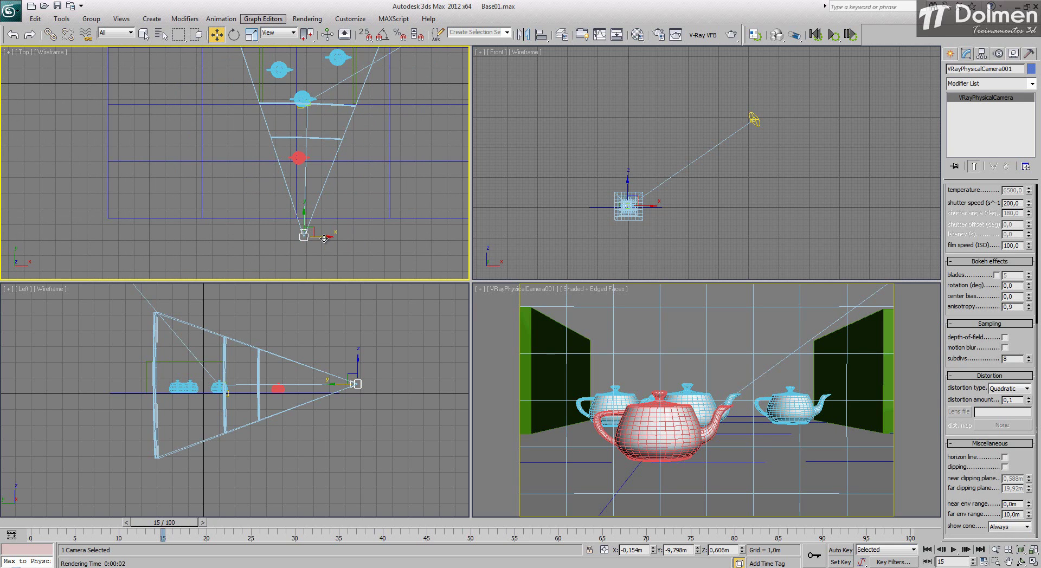
# Return the camera's cone display to Selected, check it with the camera deselected, and select the camera with its target
pyautogui.click(1008, 527)
pyautogui.click(1010, 536)
pyautogui.click(346, 255)
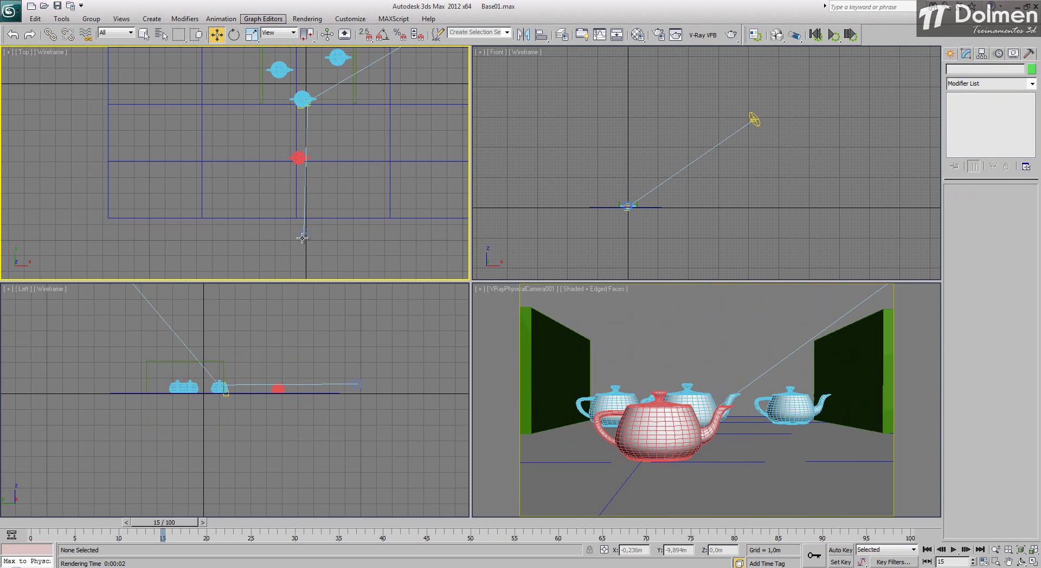
pyautogui.click(303, 235)
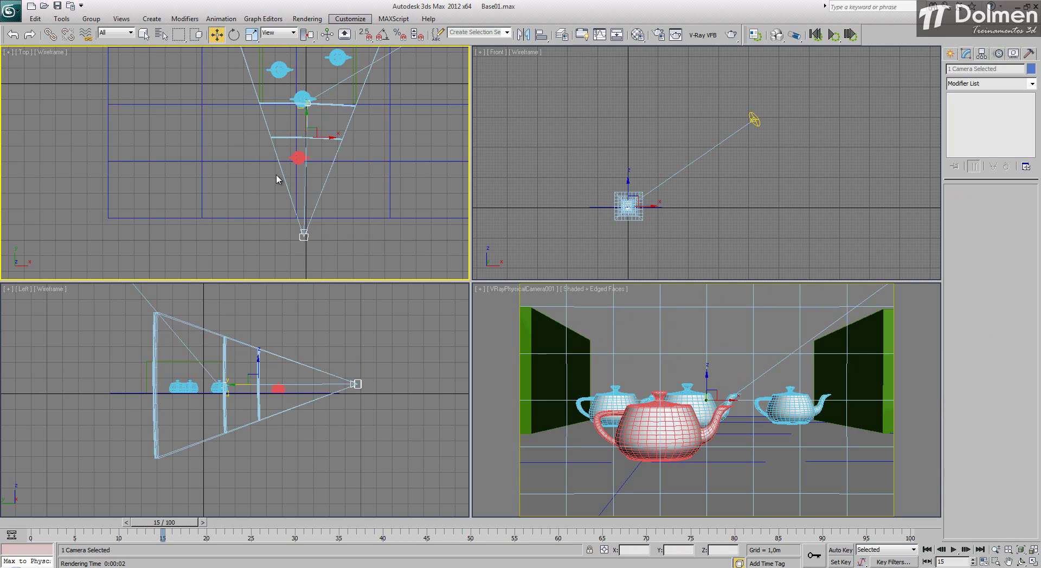
# Deselect everything to check the cone again, select only the camera, and go back to its basic parameters
pyautogui.click(187, 205)
pyautogui.moveTo(306, 142); pyautogui.dragTo(244, 162, button='middle')
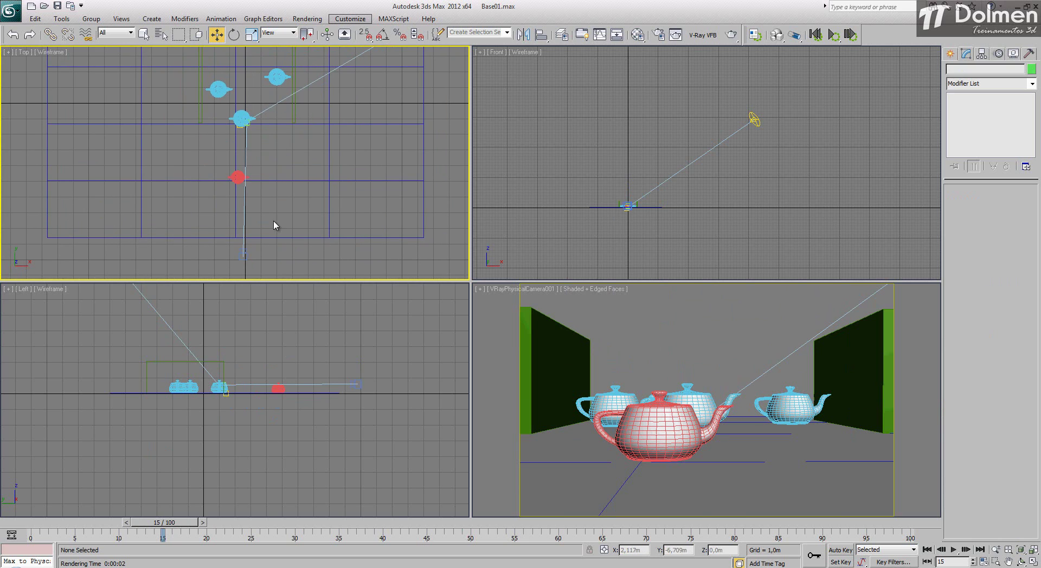
pyautogui.click(243, 253)
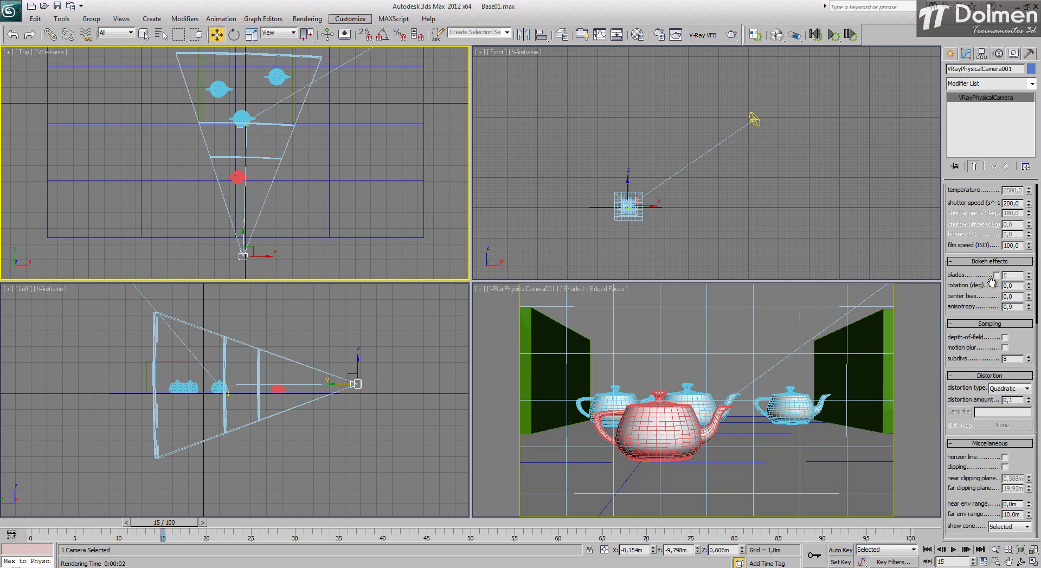
pyautogui.moveTo(981, 274); pyautogui.dragTo(985, 517)
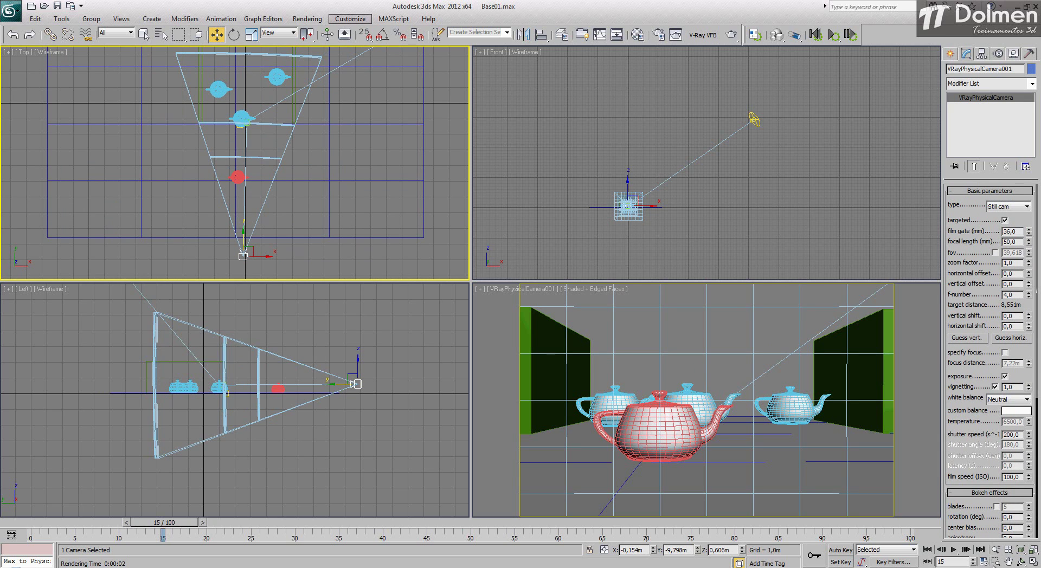